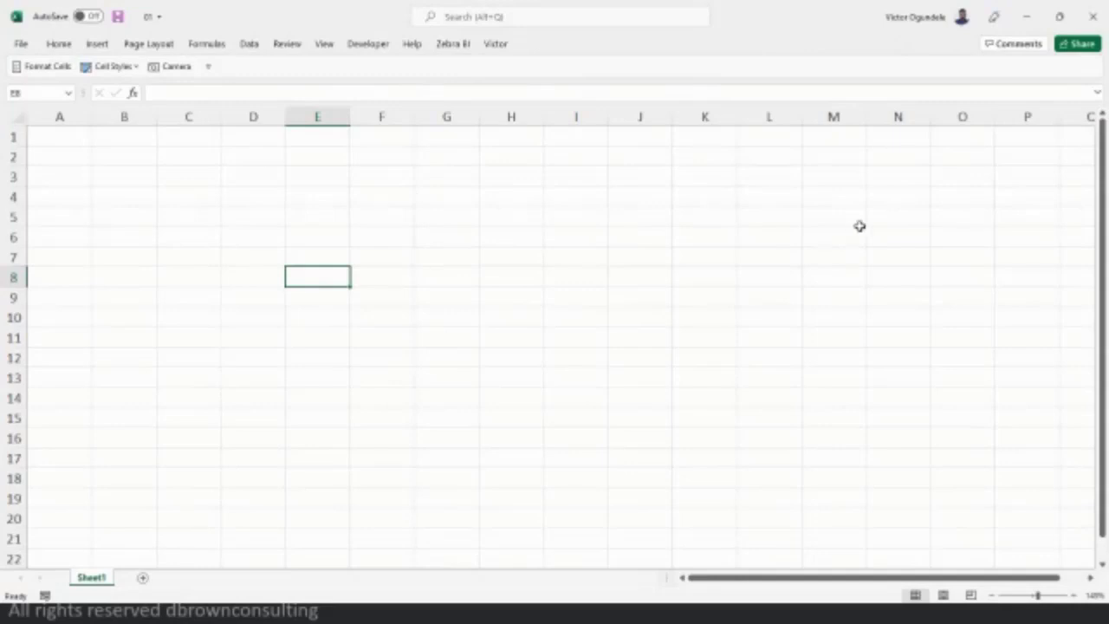
# - Narrow columns A to C into slim margin columns at the edge of the sheet
pyautogui.moveTo(82, 116); pyautogui.dragTo(174, 116)
pyautogui.click(130, 178)
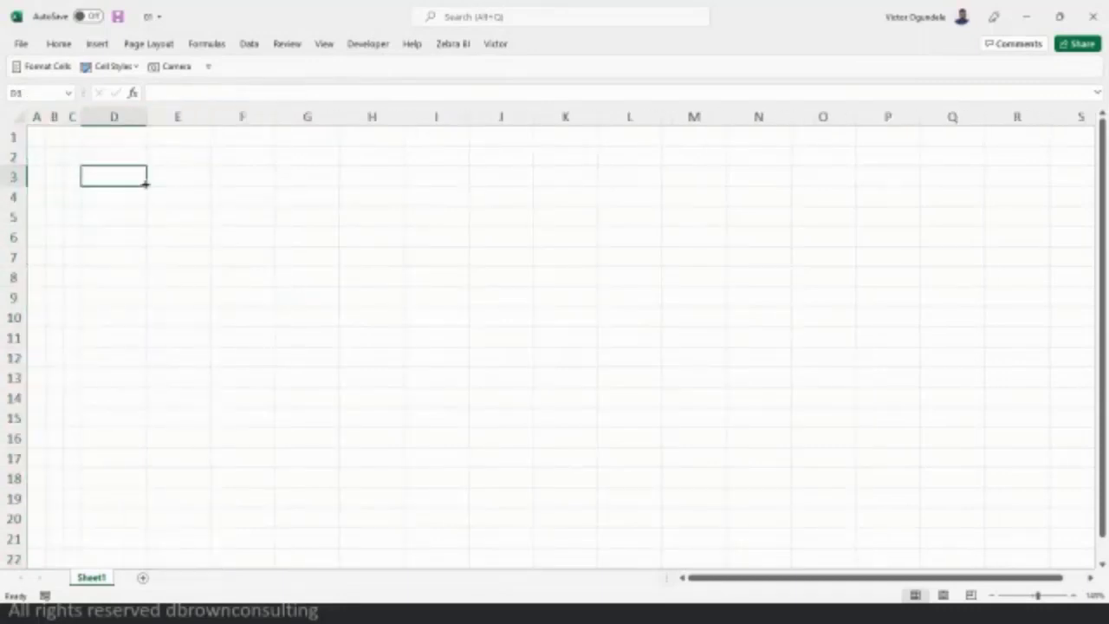
# - Turn off the worksheet gridlines while keeping the row and column headings shown
pyautogui.hotkey('alt', 'w')
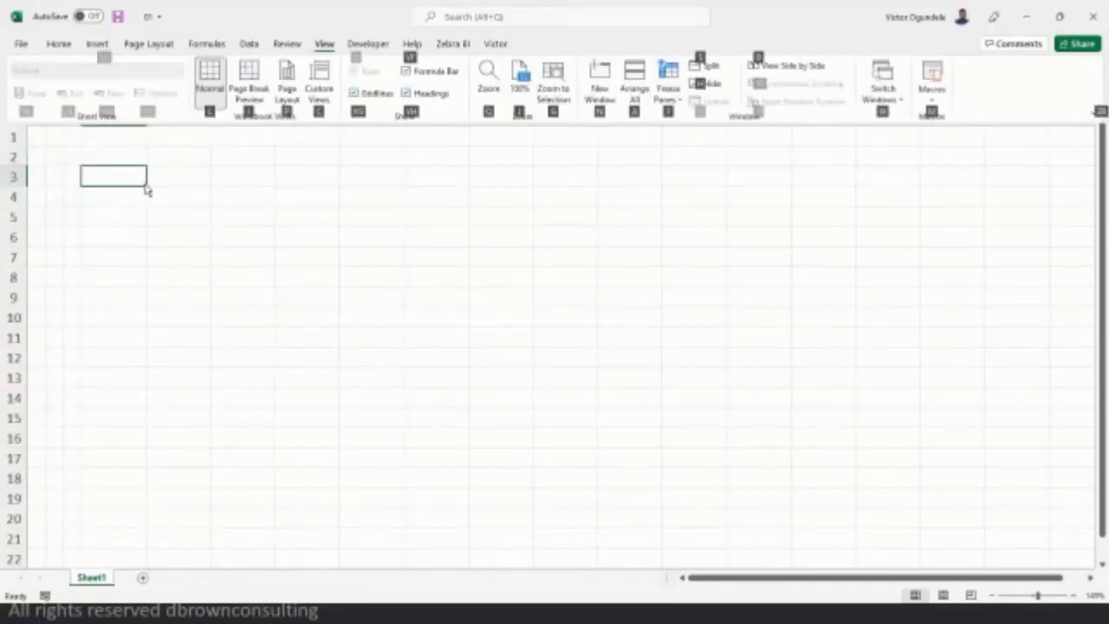
pyautogui.press('Escape')
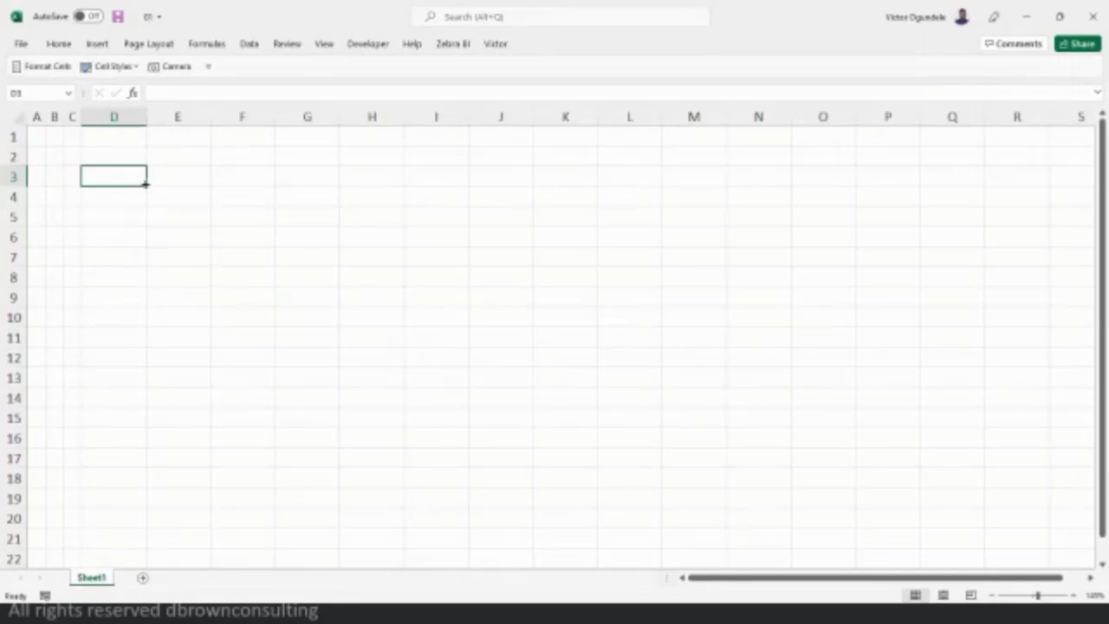
pyautogui.hotkey('alt', 'w')
pyautogui.press('v')
pyautogui.press('h')
pyautogui.hotkey('alt', 'w')
pyautogui.press('v')
pyautogui.press('h')
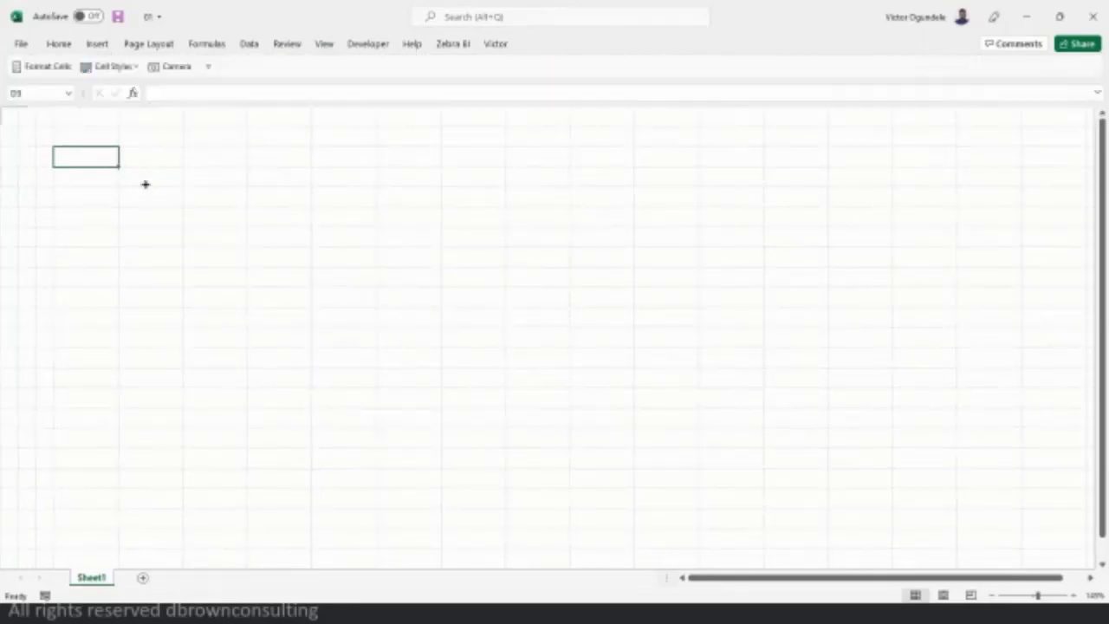
pyautogui.hotkey('alt', 'w')
pyautogui.press('h')
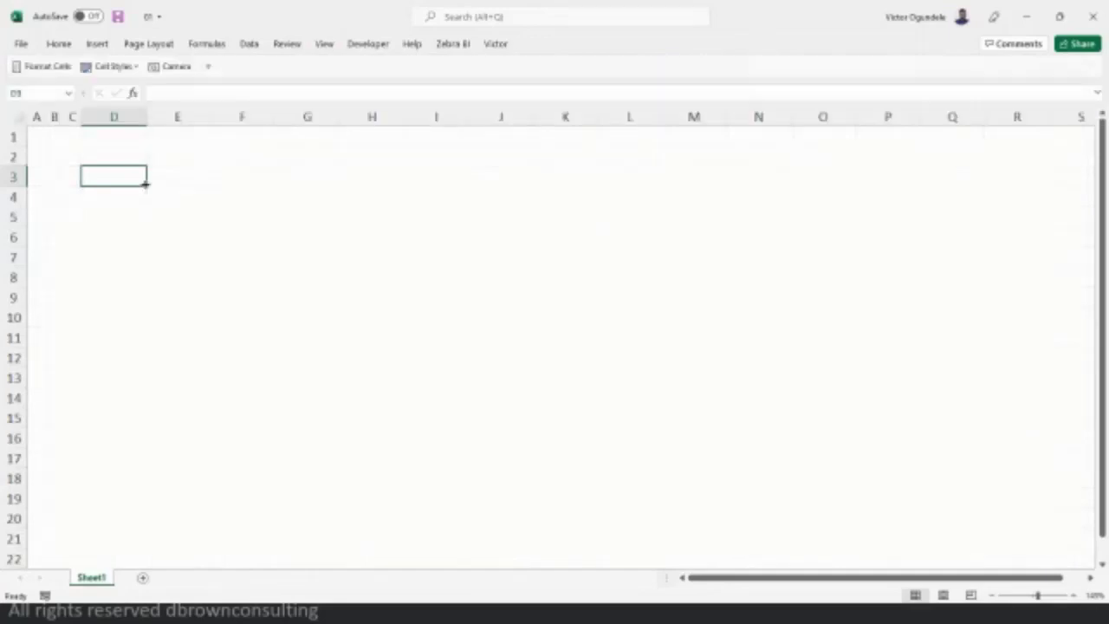
pyautogui.click(201, 177)
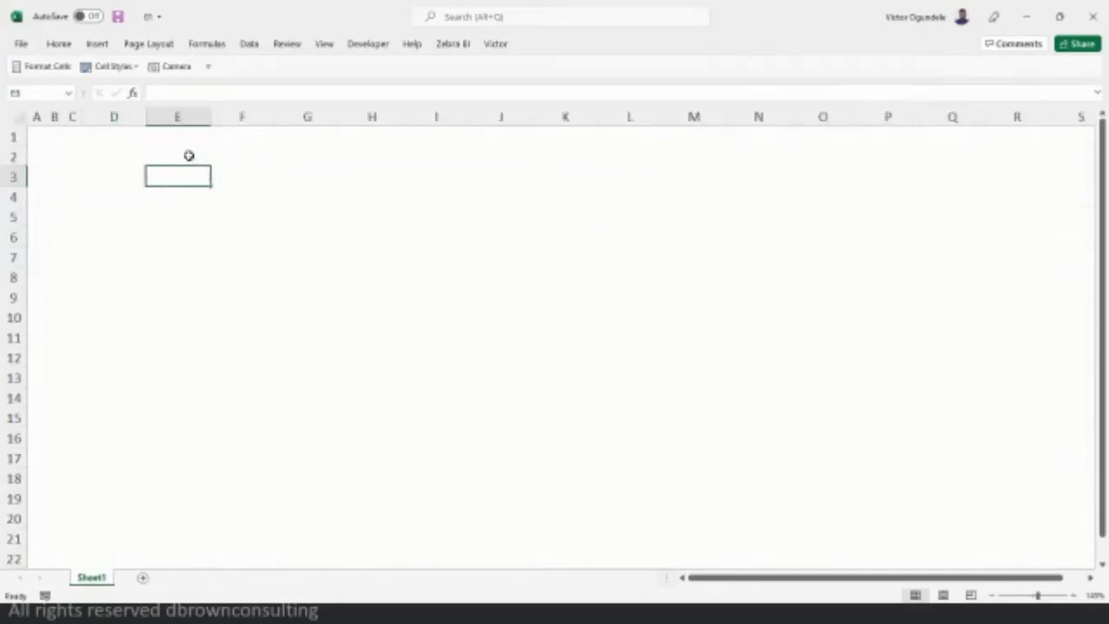
# - Make columns A to C still narrower and widen column D to more than double its width
pyautogui.click(134, 155)
pyautogui.moveTo(36, 116); pyautogui.dragTo(76, 116)
pyautogui.click(75, 116)
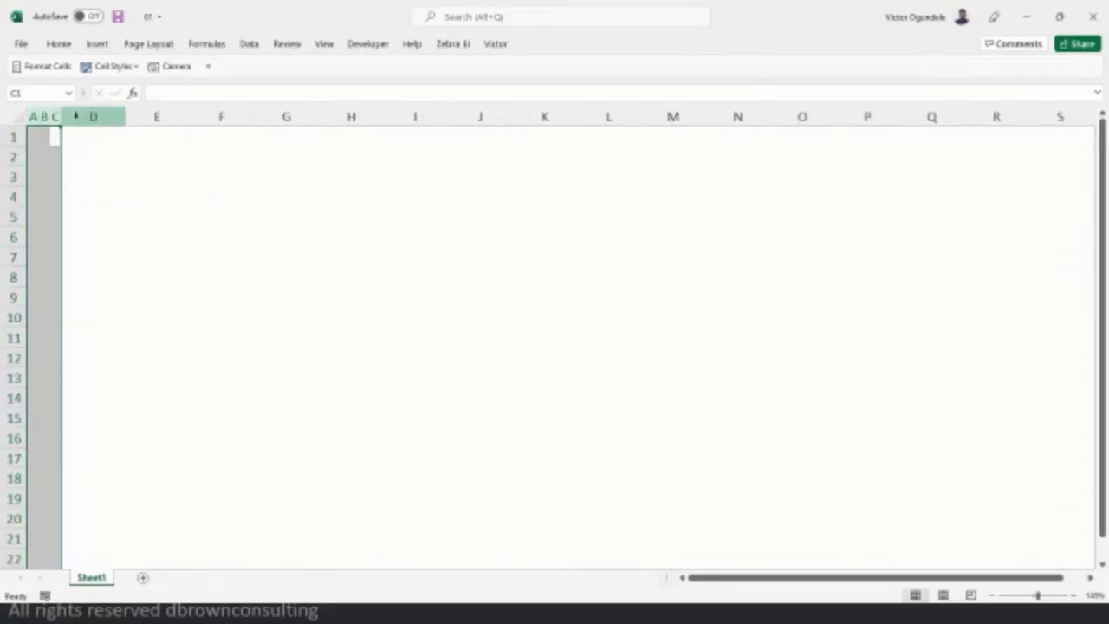
pyautogui.click(77, 152)
pyautogui.scroll(1, 78, 152)
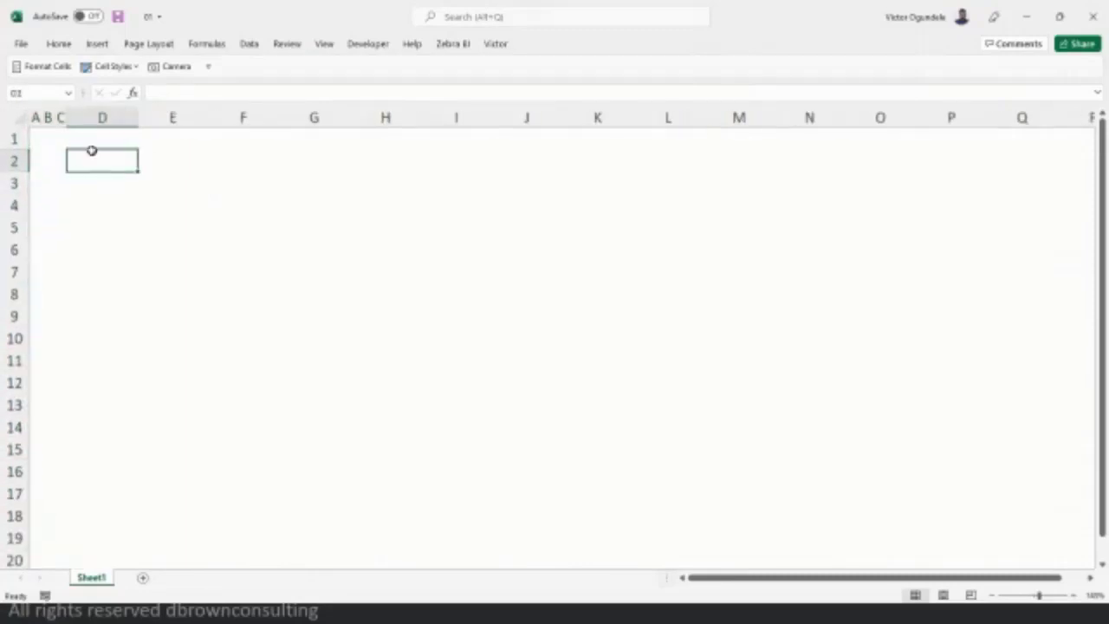
pyautogui.moveTo(137, 117); pyautogui.dragTo(225, 117)
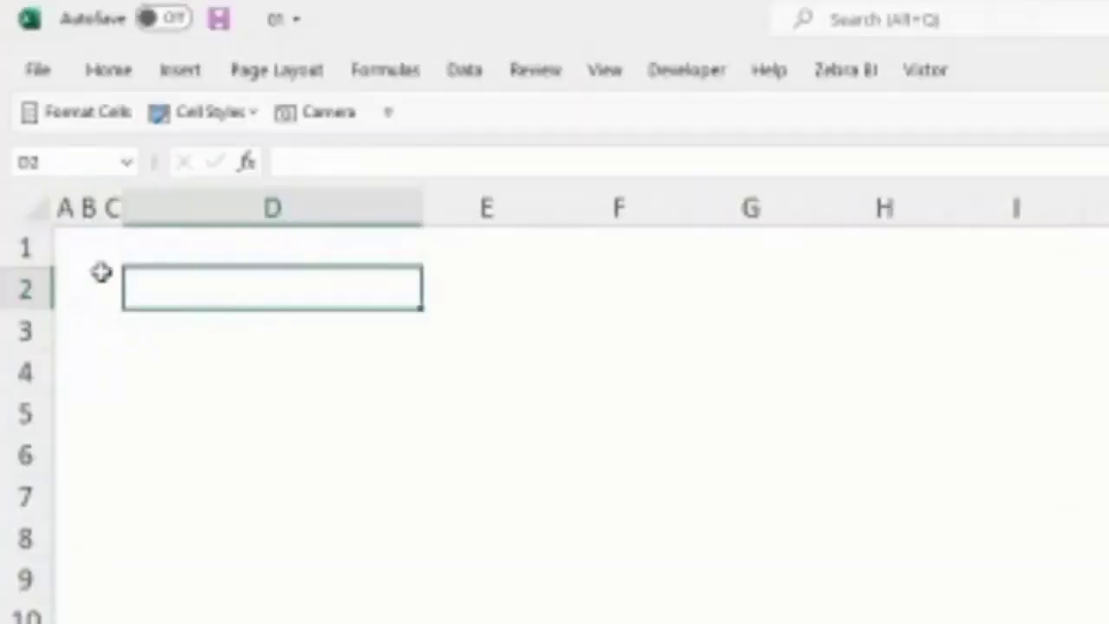
# - Enter the company name "Dbrown Tech Limited" as the sheet title in cell B2
pyautogui.click(48, 159)
pyautogui.write('Dbrow')
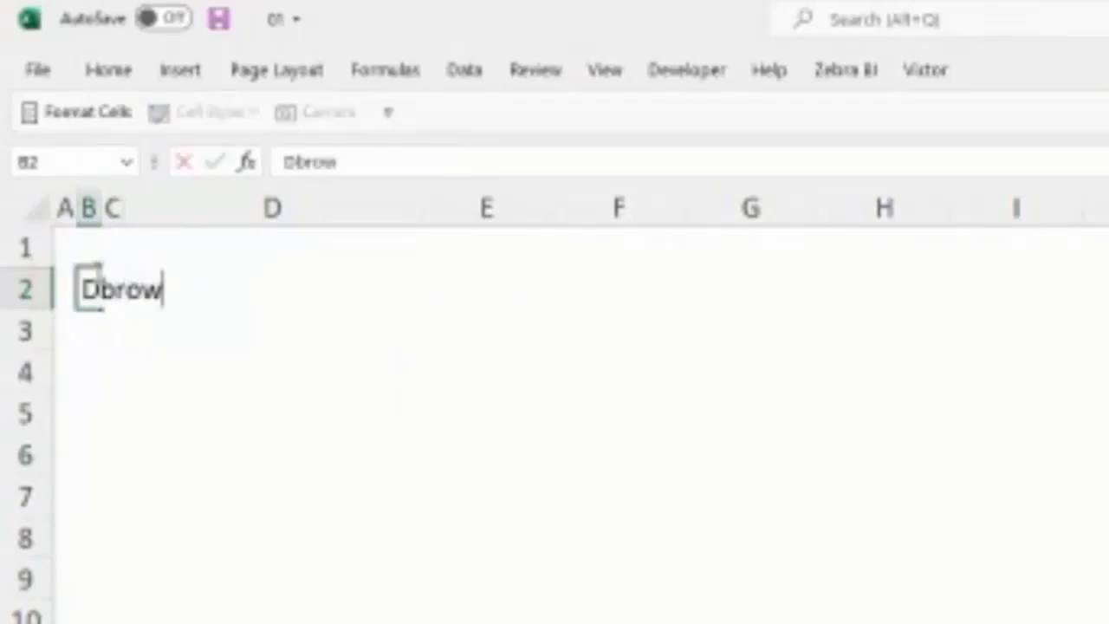
pyautogui.write('n Tech')
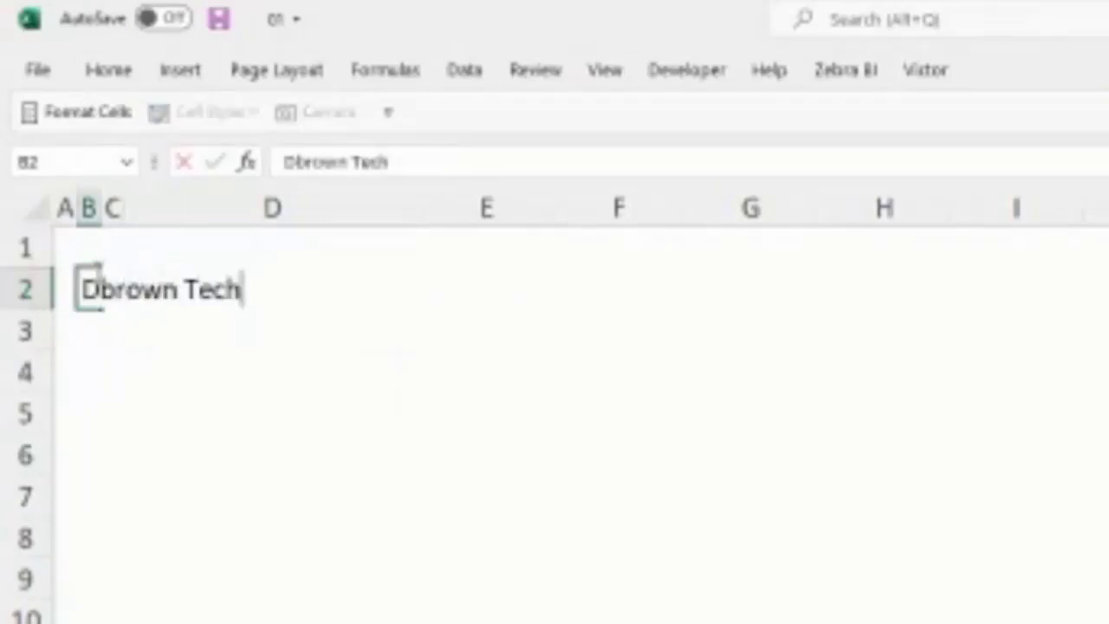
pyautogui.write(' Limited')
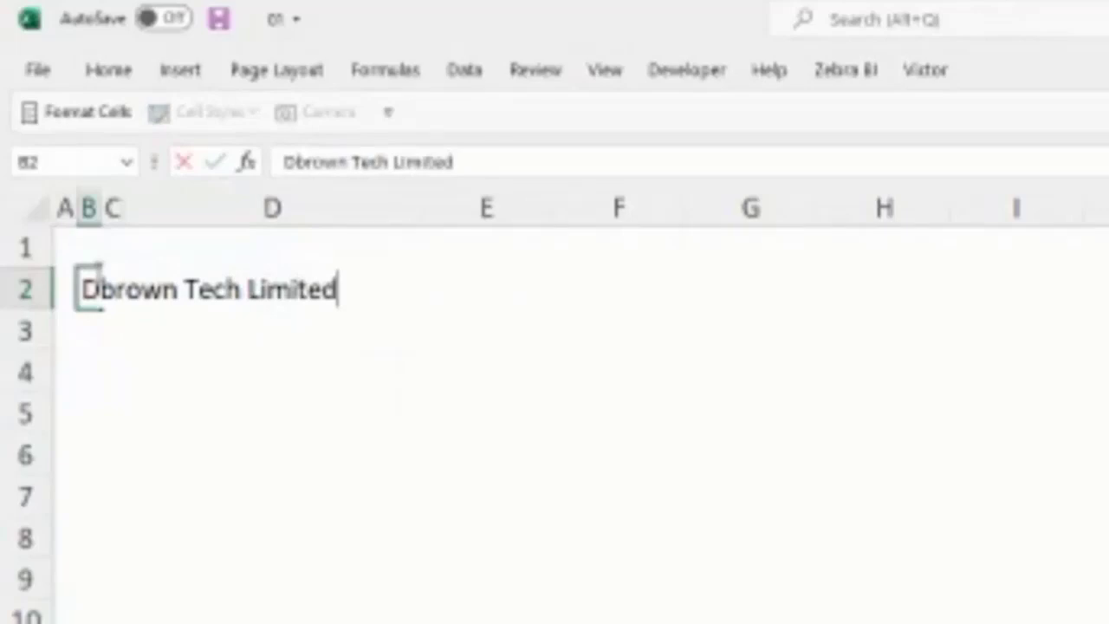
pyautogui.press('Return')
# - Format the title in cell B2 as bold with the standard light blue font colour
pyautogui.click(92, 276)
pyautogui.hotkey('ctrl', 'b')
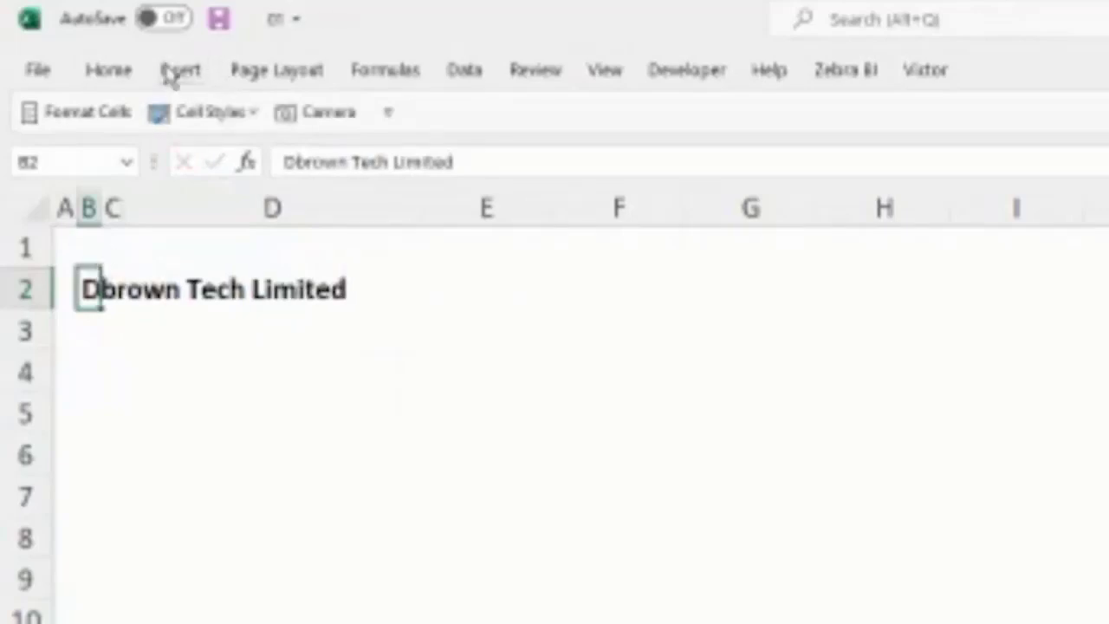
pyautogui.click(128, 73)
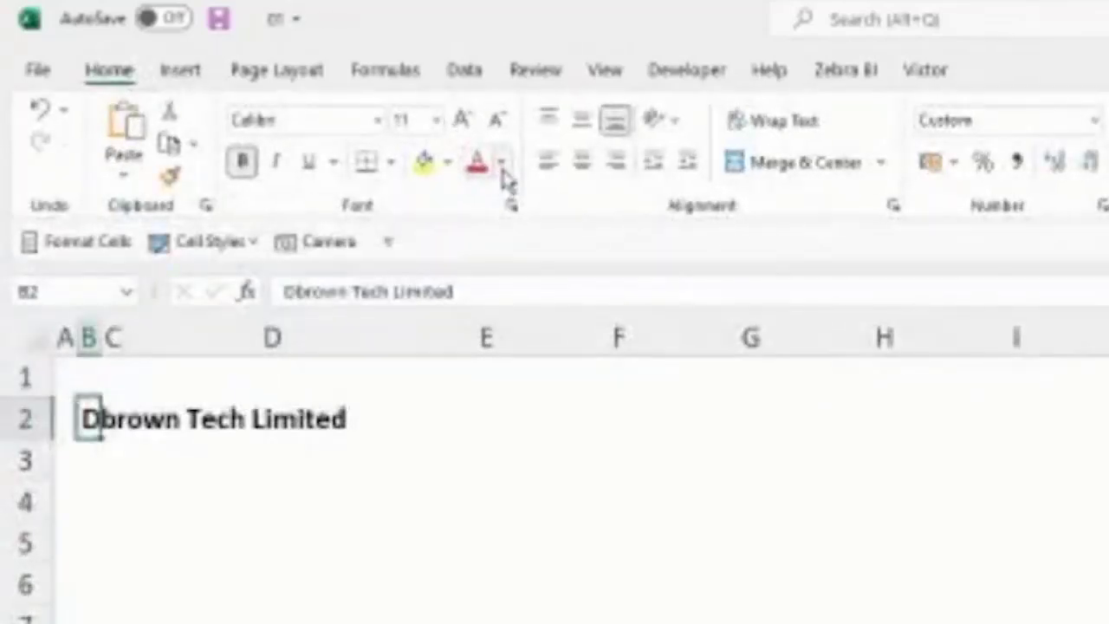
pyautogui.click(498, 164)
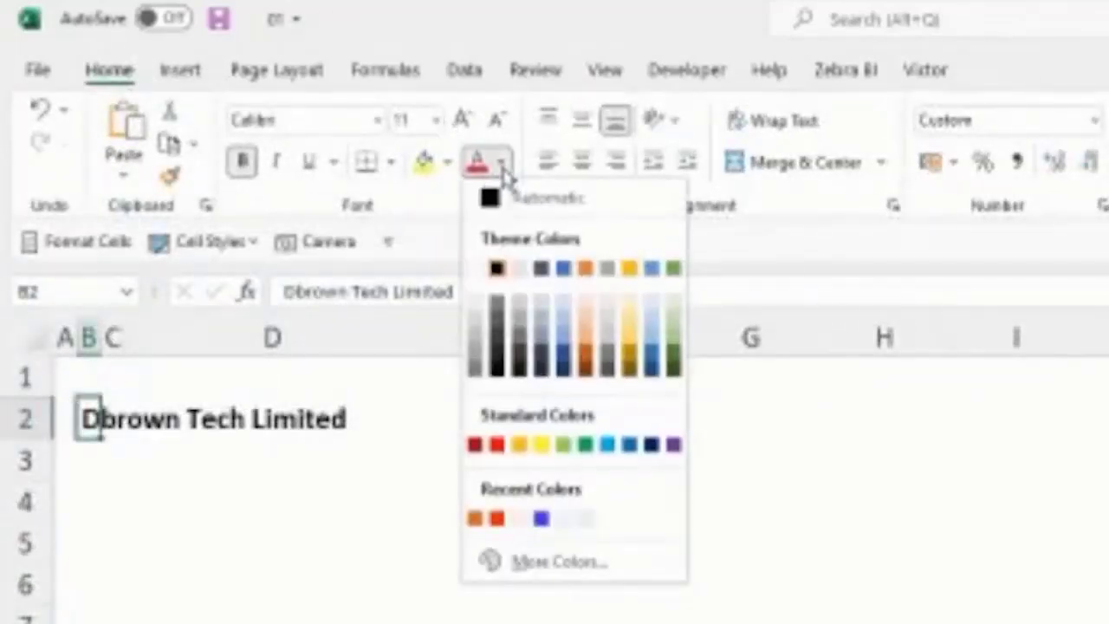
pyautogui.click(607, 446)
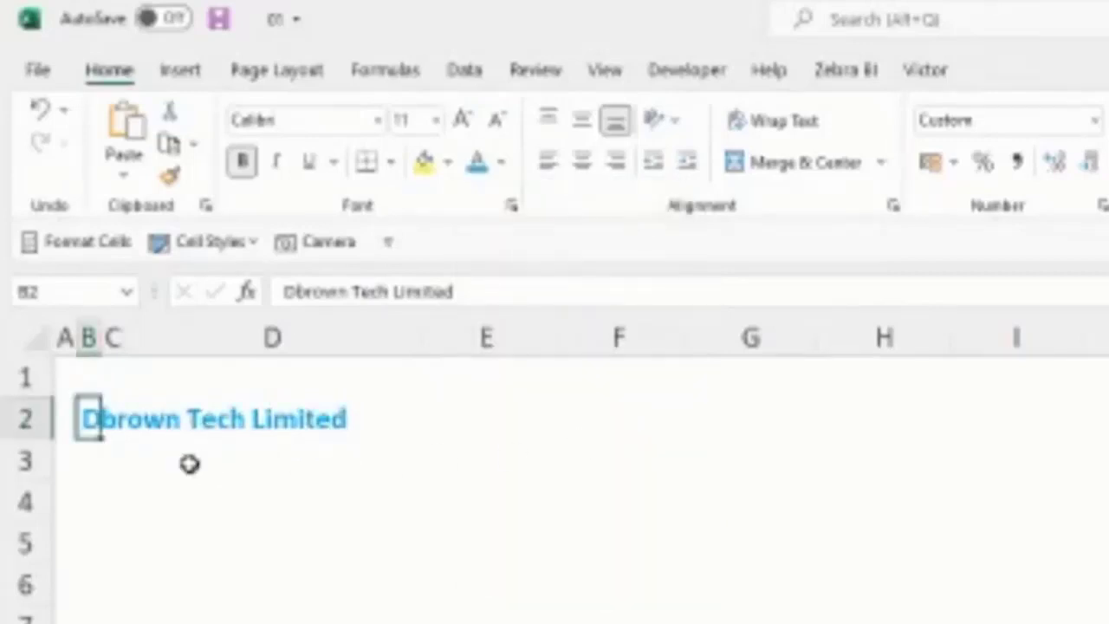
# - Begin a tagline under the title in cell B3 with three dots
pyautogui.press('Down')
pyautogui.press('Right')
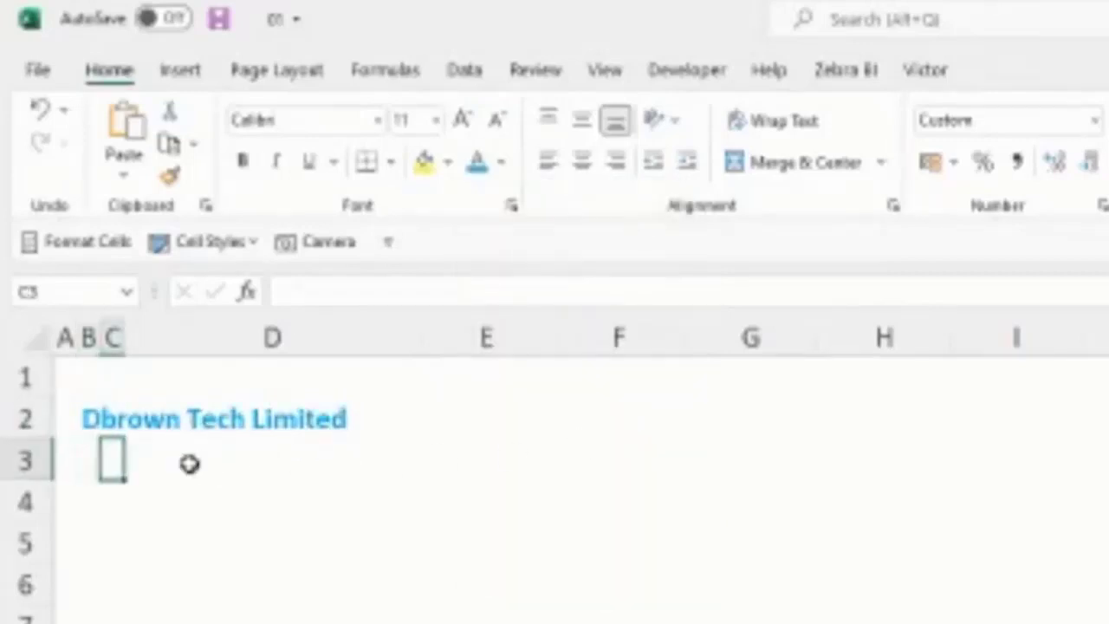
pyautogui.press('Left')
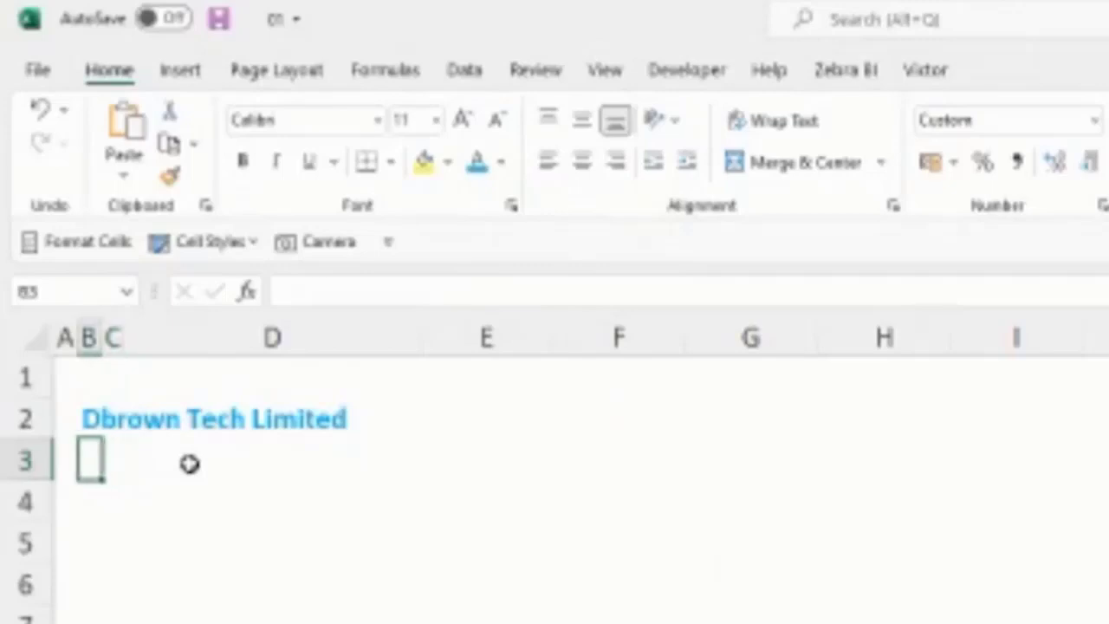
pyautogui.write('...')
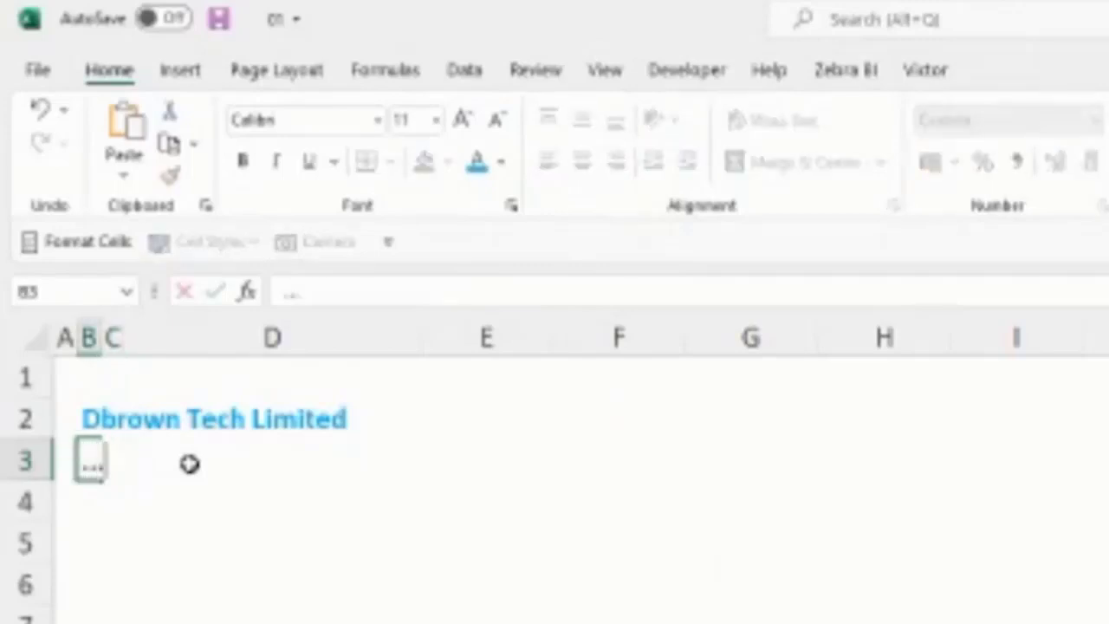
pyautogui.write('loan ')
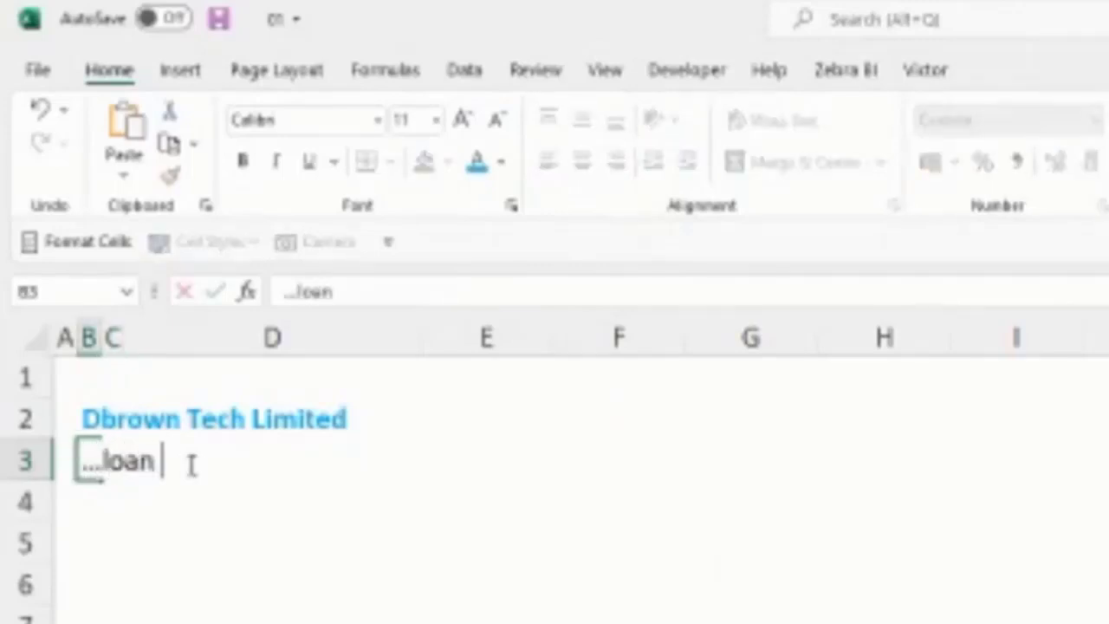
pyautogui.write('offering')
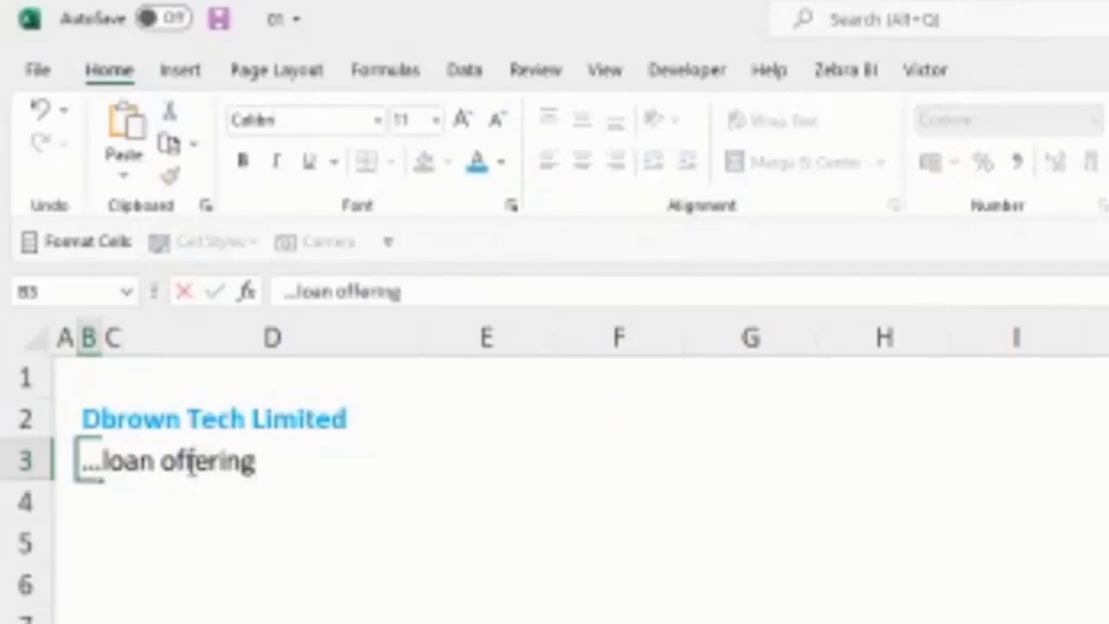
pyautogui.press('BackSpace')
pyautogui.press('BackSpace')
pyautogui.press('BackSpace')
pyautogui.press('BackSpace')
pyautogui.press('BackSpace')
pyautogui.press('BackSpace')
pyautogui.press('BackSpace')
pyautogui.press('BackSpace')
pyautogui.press('BackSpace')
pyautogui.press('BackSpace')
pyautogui.press('BackSpace')
pyautogui.press('BackSpace')
pyautogui.press('BackSpace')
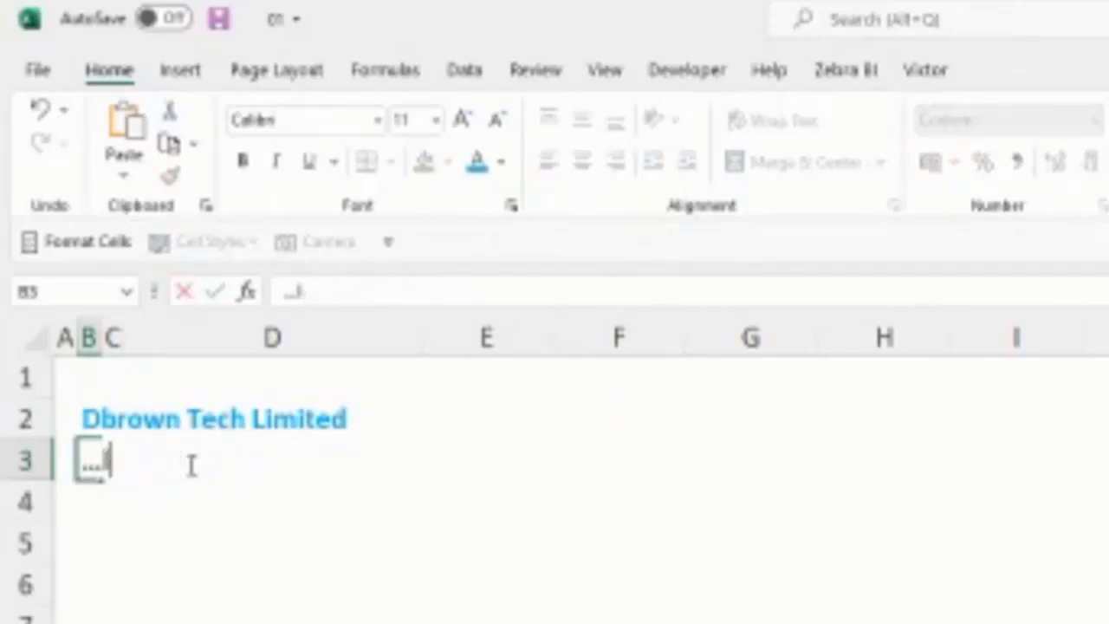
# - Complete the tagline in cell B3 as "...cash support to individual.." and keep the cell selected
pyautogui.write('csh')
pyautogui.press('BackSpace')
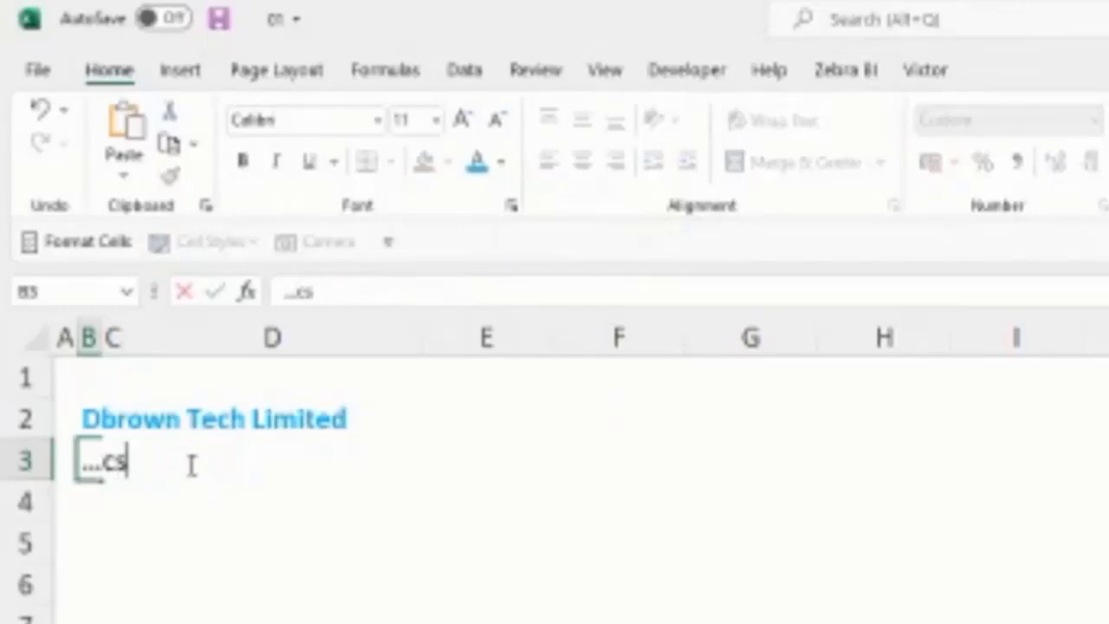
pyautogui.press('BackSpace')
pyautogui.write('ash s')
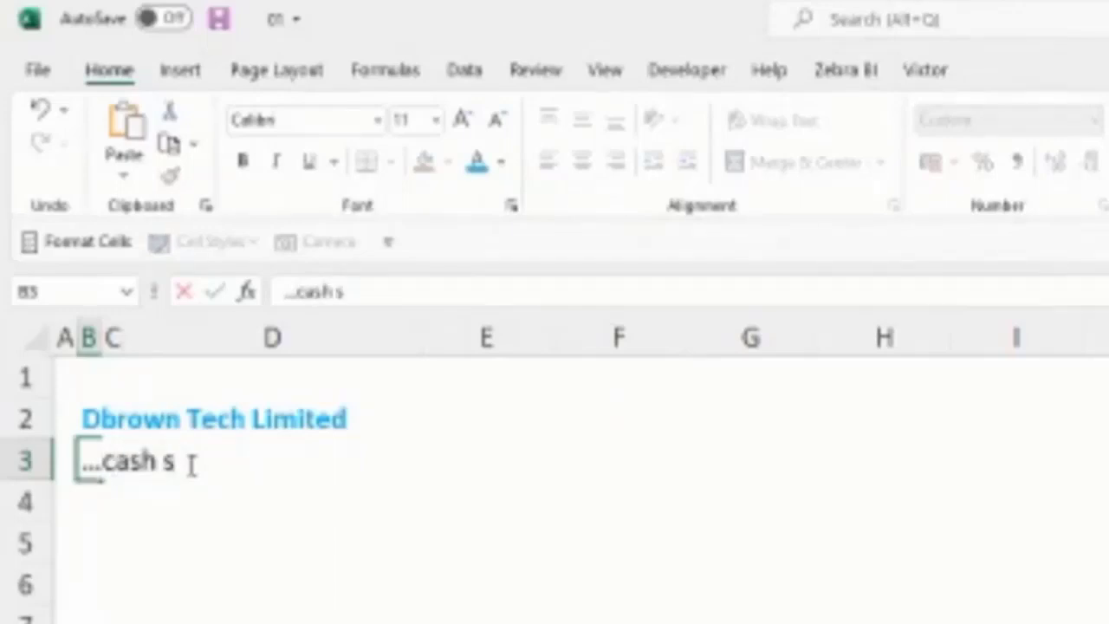
pyautogui.write('upport to ')
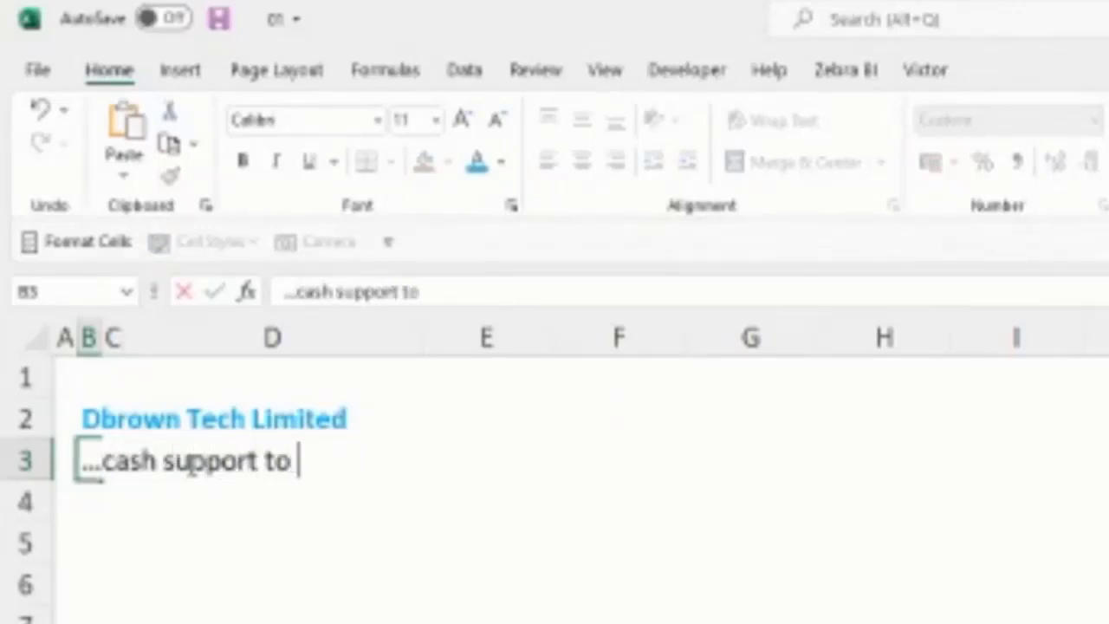
pyautogui.write('individ')
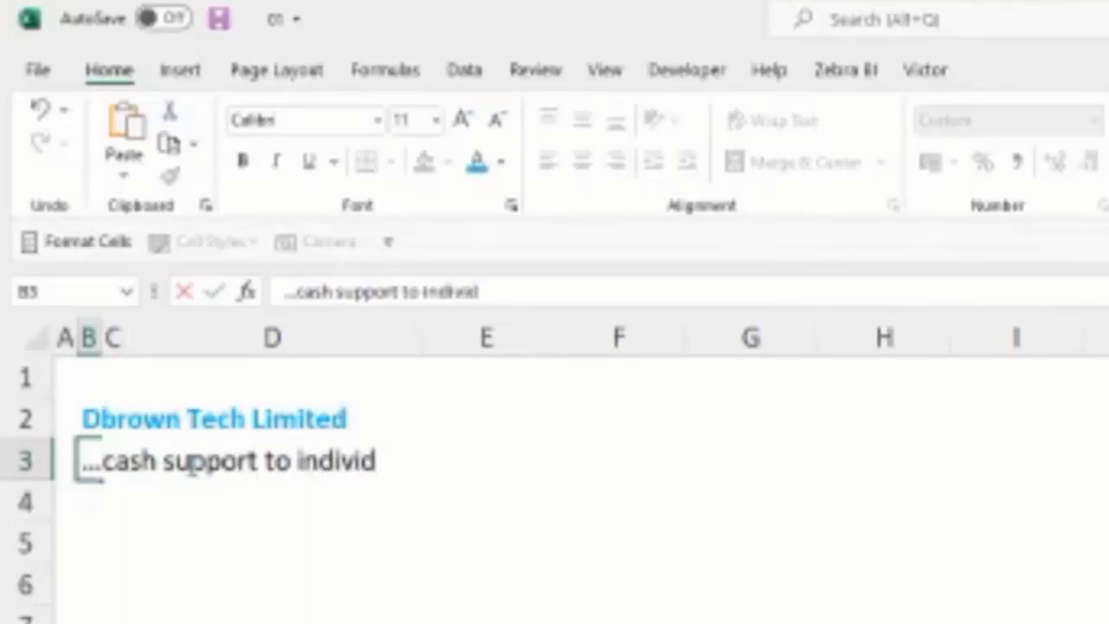
pyautogui.write('ual..')
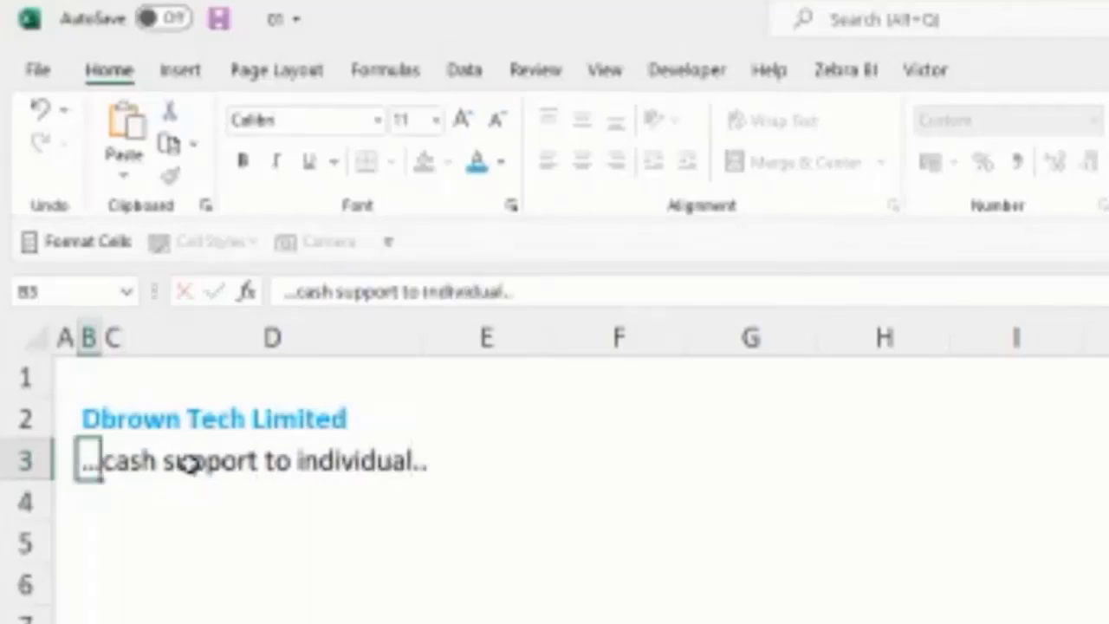
pyautogui.hotkey('ctrl', 'Return')
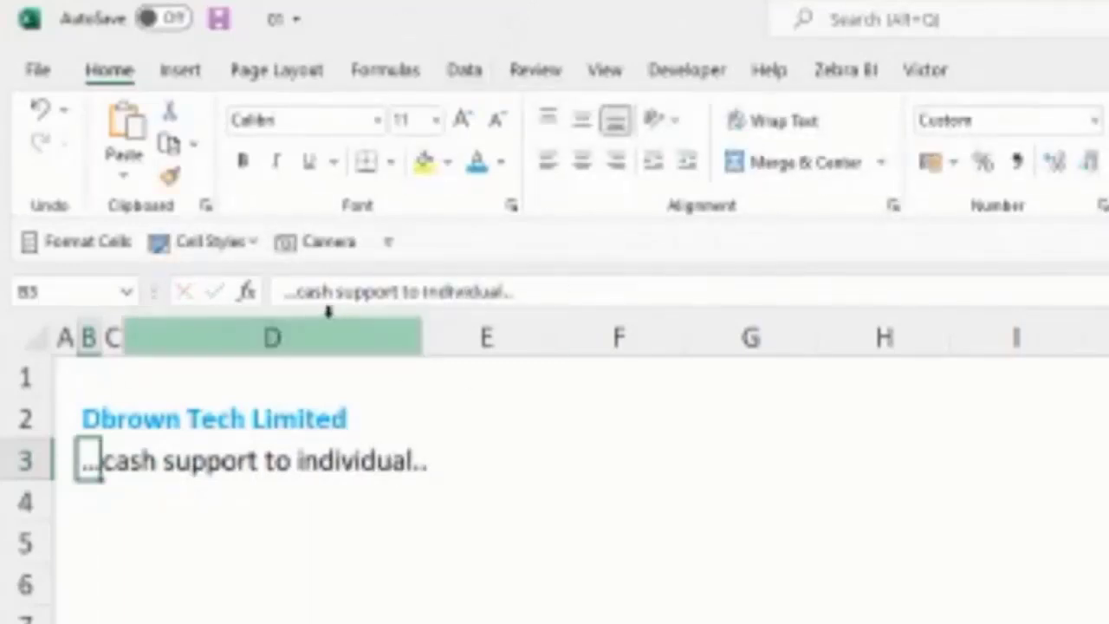
# - Apply the grey, 10-point cell style to the tagline in cell B3
pyautogui.click(208, 241)
pyautogui.click(212, 499)
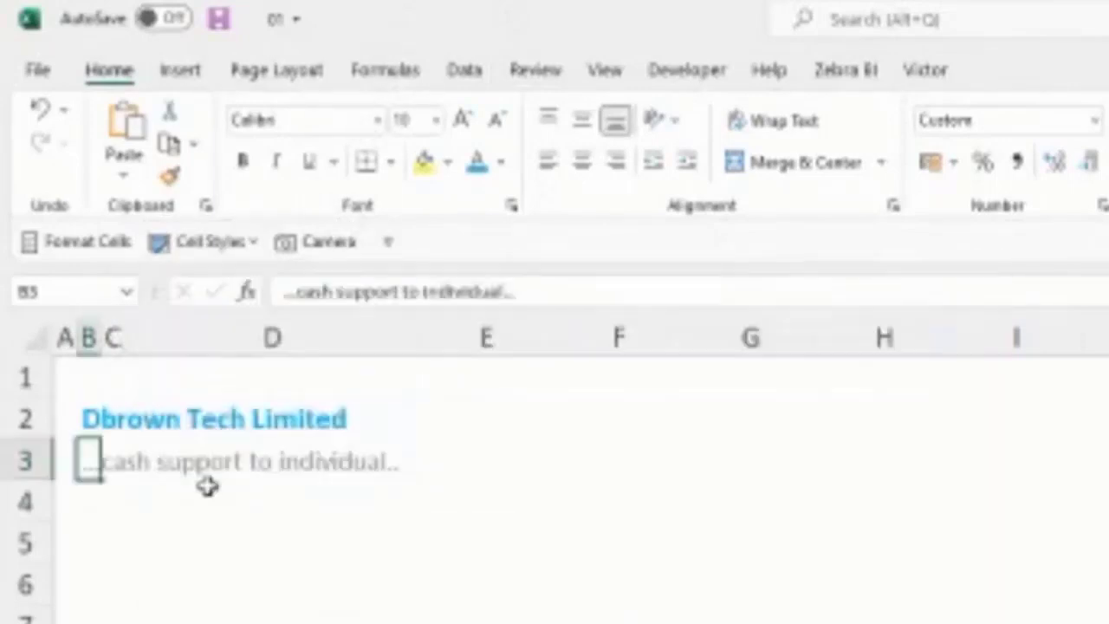
pyautogui.click(141, 502)
pyautogui.click(117, 466)
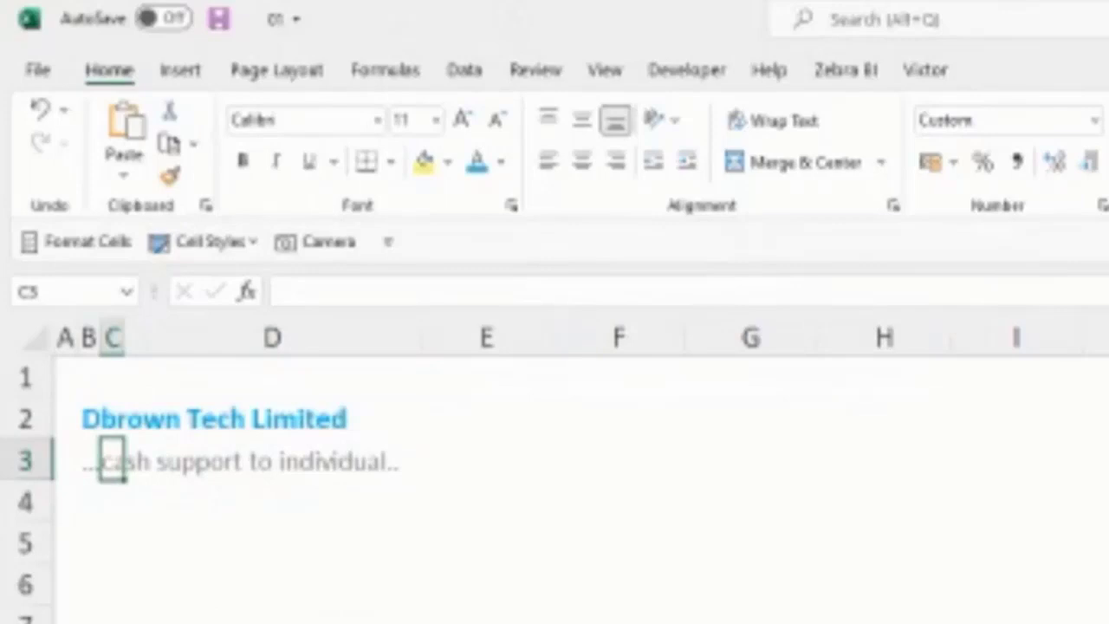
# - Enter the table headers "Description" in cell D5 and "unit" in cell E5
pyautogui.click(113, 502)
pyautogui.click(113, 544)
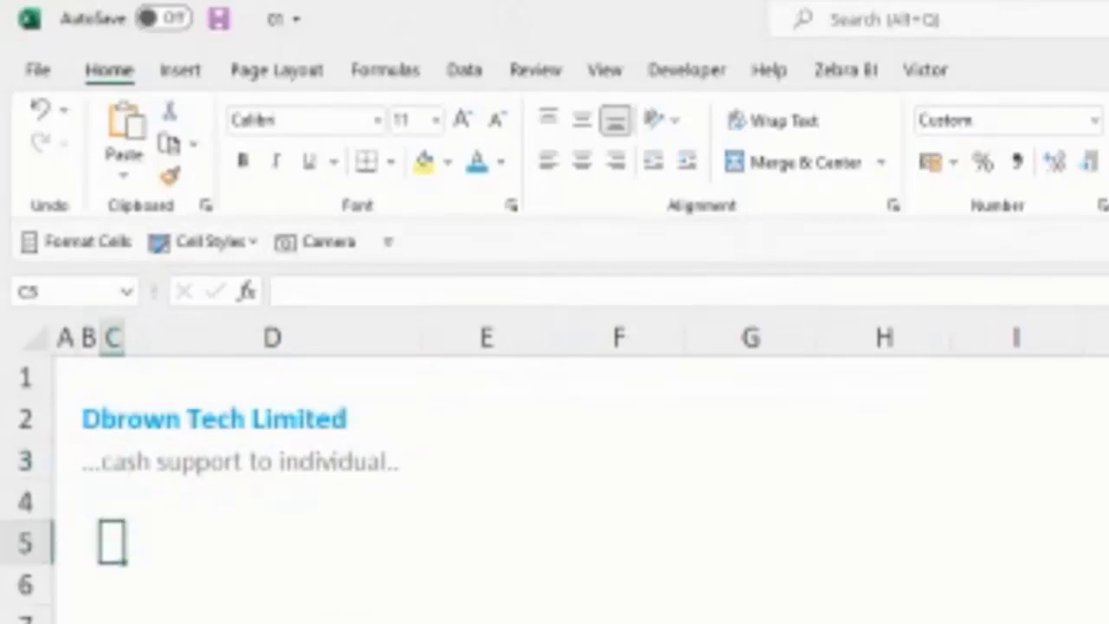
pyautogui.click(88, 541)
pyautogui.click(113, 541)
pyautogui.click(272, 542)
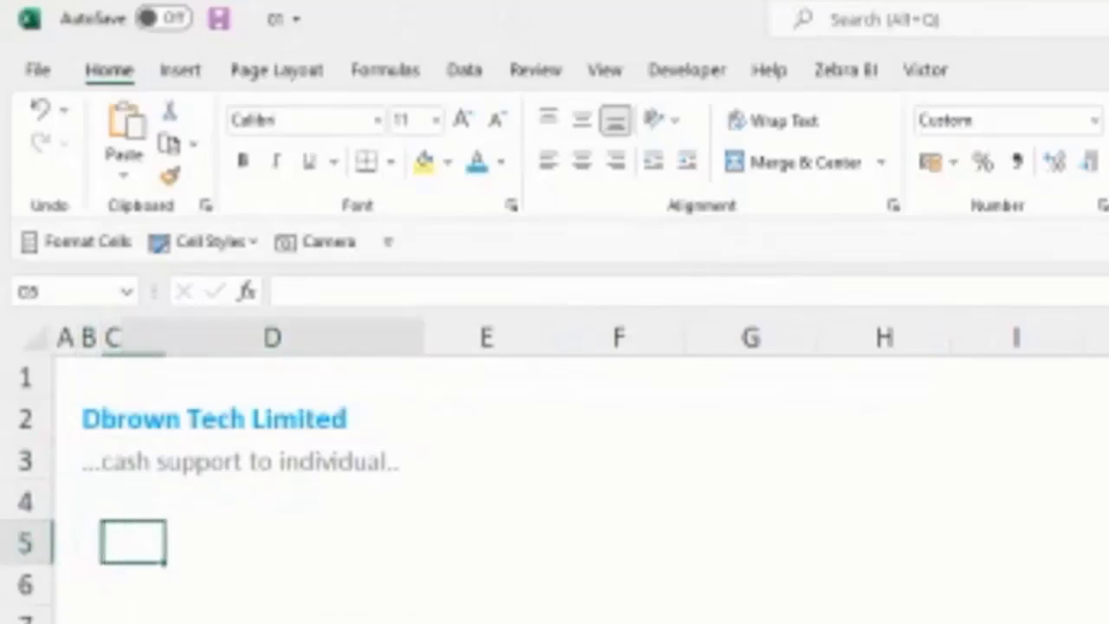
pyautogui.write('Description')
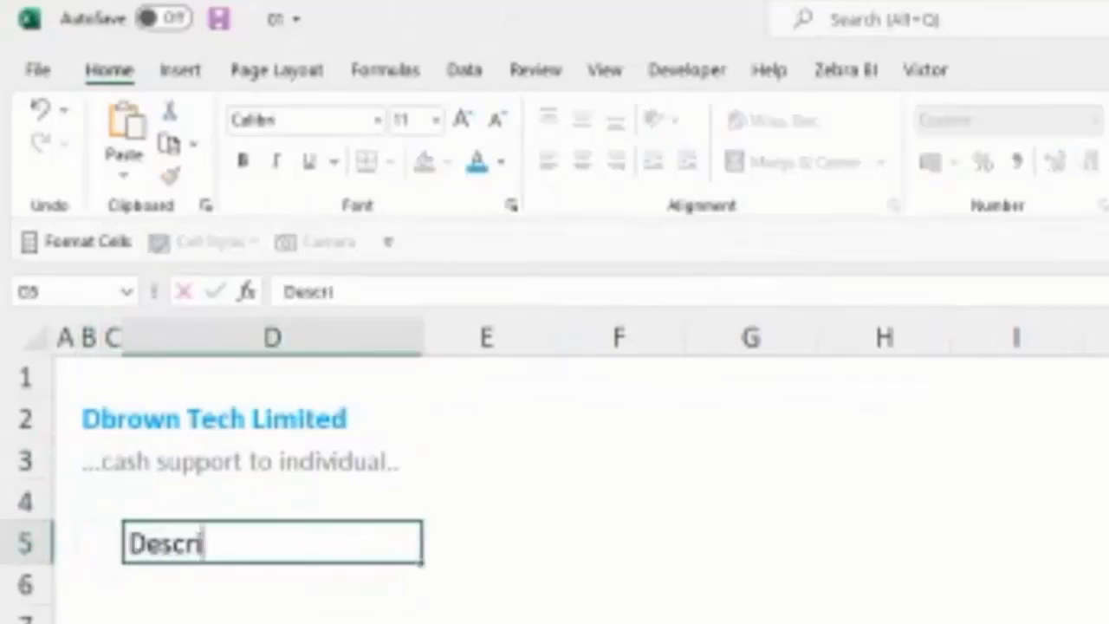
pyautogui.click(486, 541)
pyautogui.write('unit')
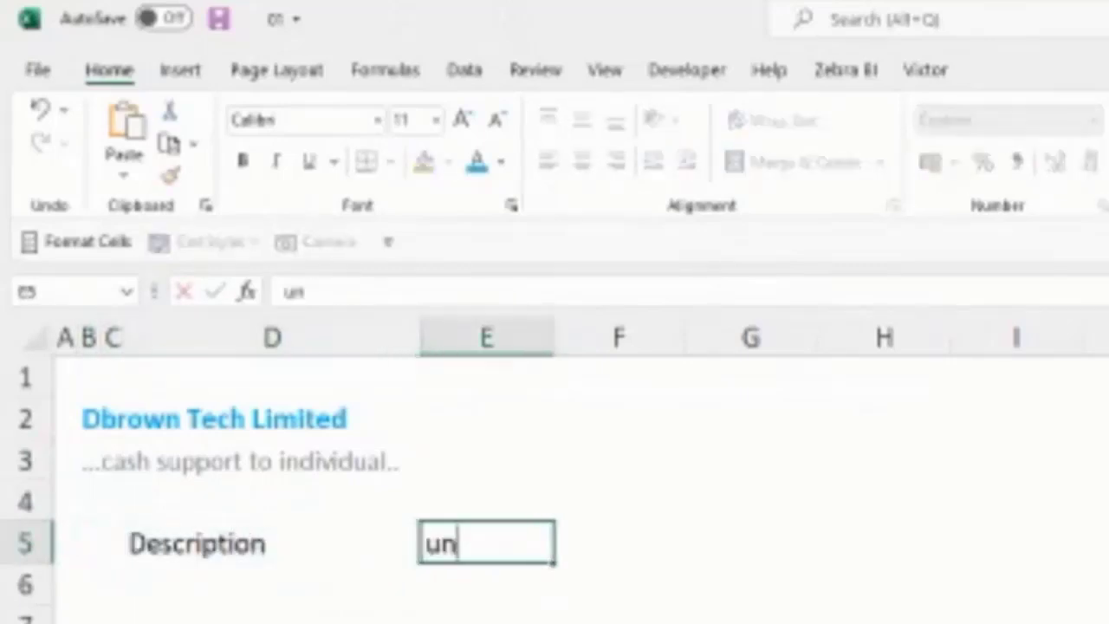
pyautogui.click(619, 542)
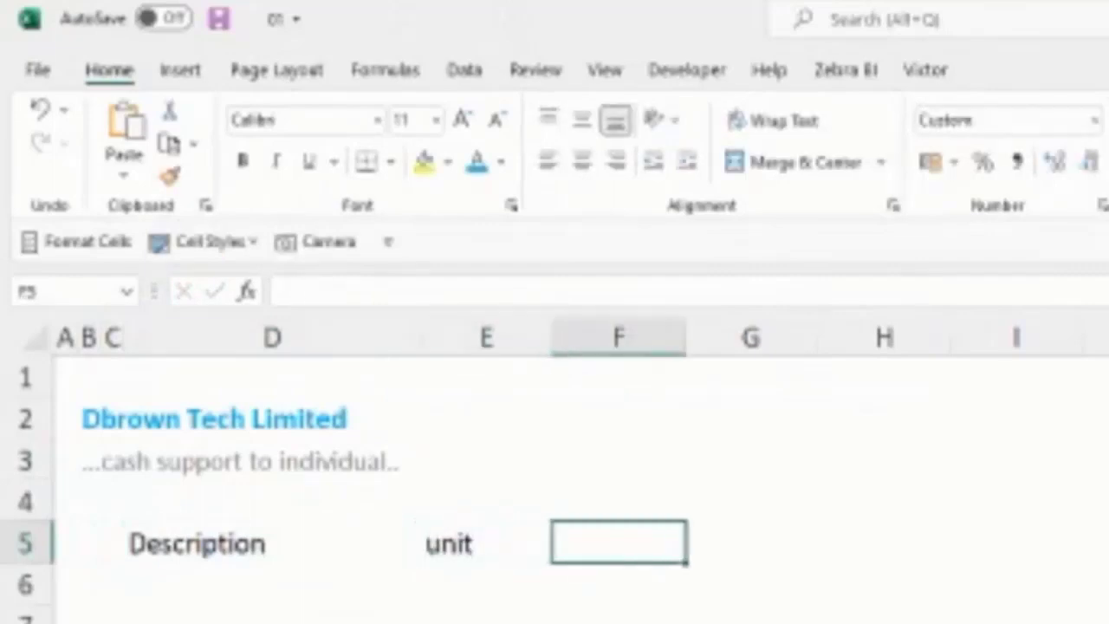
# - Enter the headers "Input" in cell F5 and "Row Total" in cell H5, and narrow the empty column G between them
pyautogui.write('Input')
pyautogui.click(750, 542)
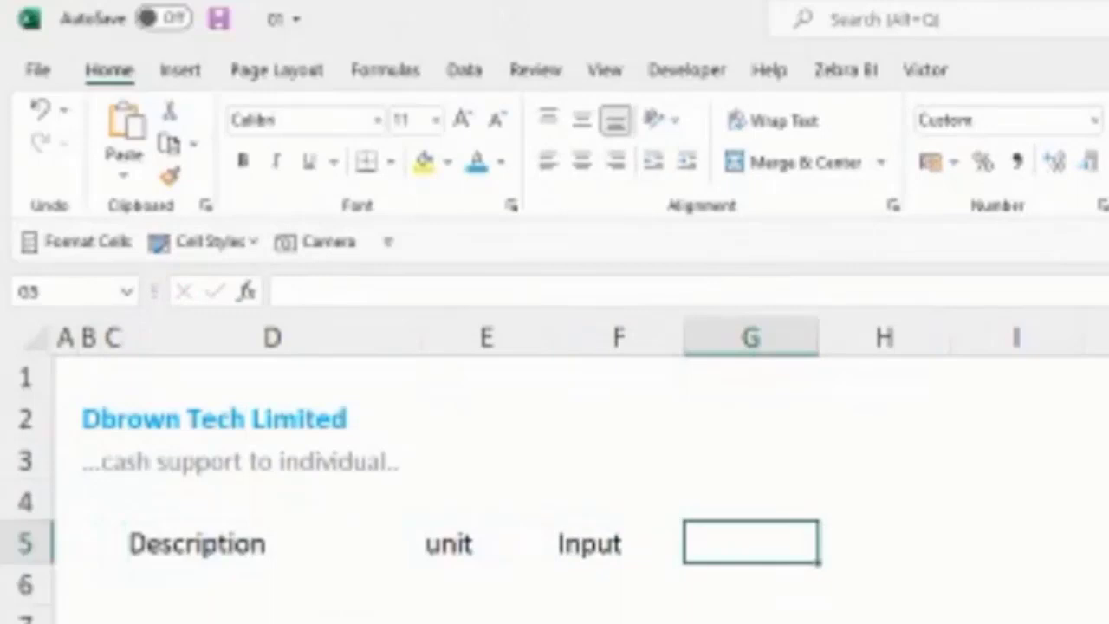
pyautogui.click(884, 541)
pyautogui.write('Riw')
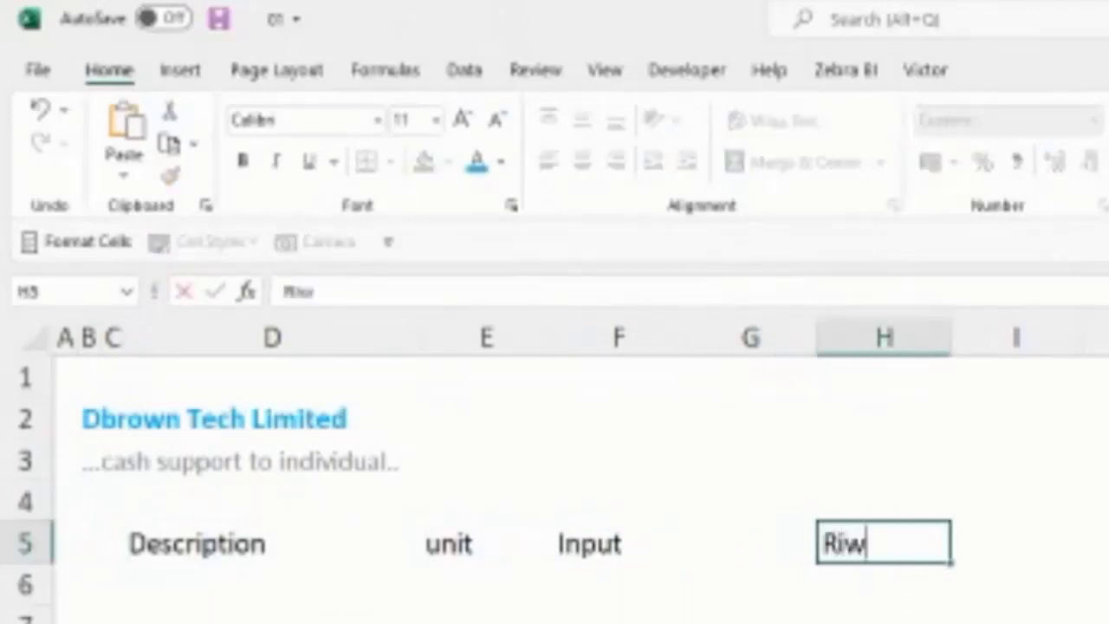
pyautogui.press('BackSpace')
pyautogui.press('BackSpace')
pyautogui.write('ow Total')
pyautogui.hotkey('ctrl', 'Return')
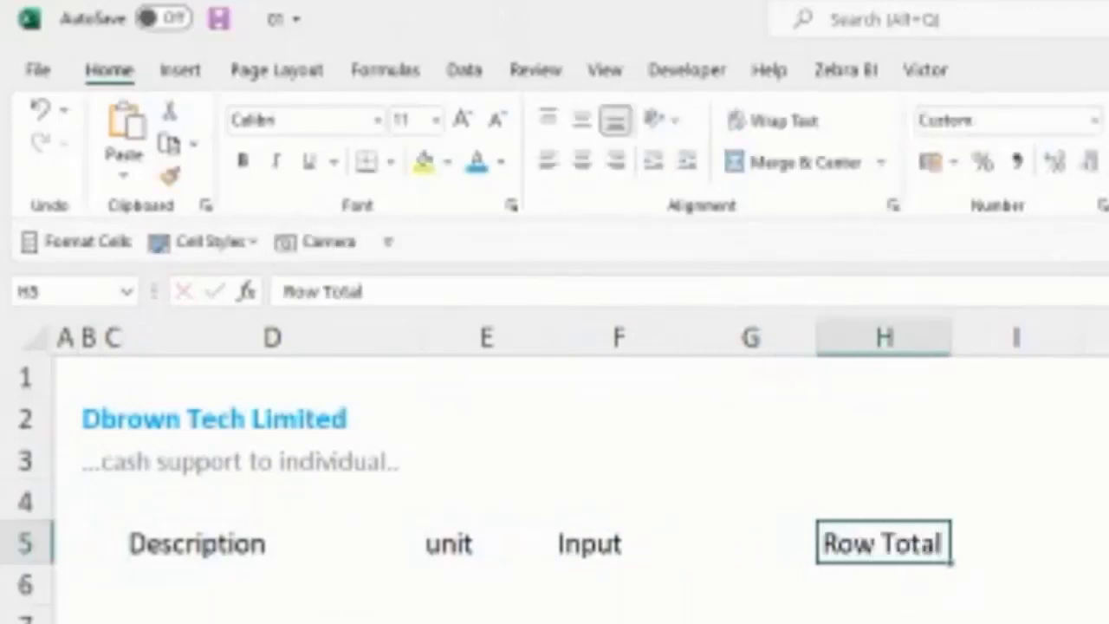
pyautogui.click(819, 358)
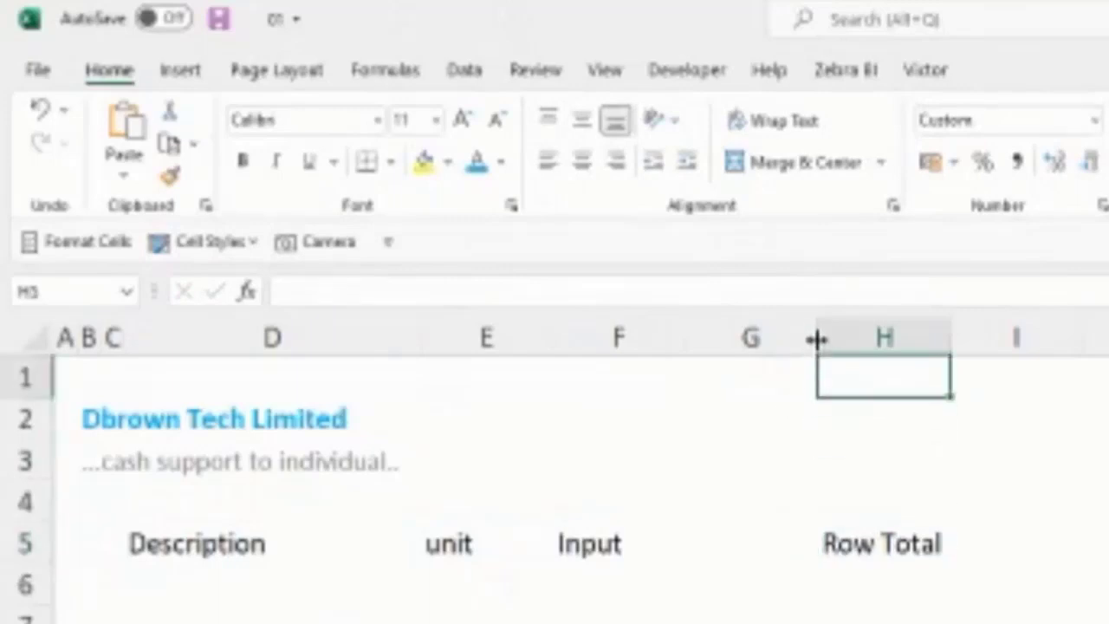
pyautogui.moveTo(816, 338); pyautogui.dragTo(701, 337)
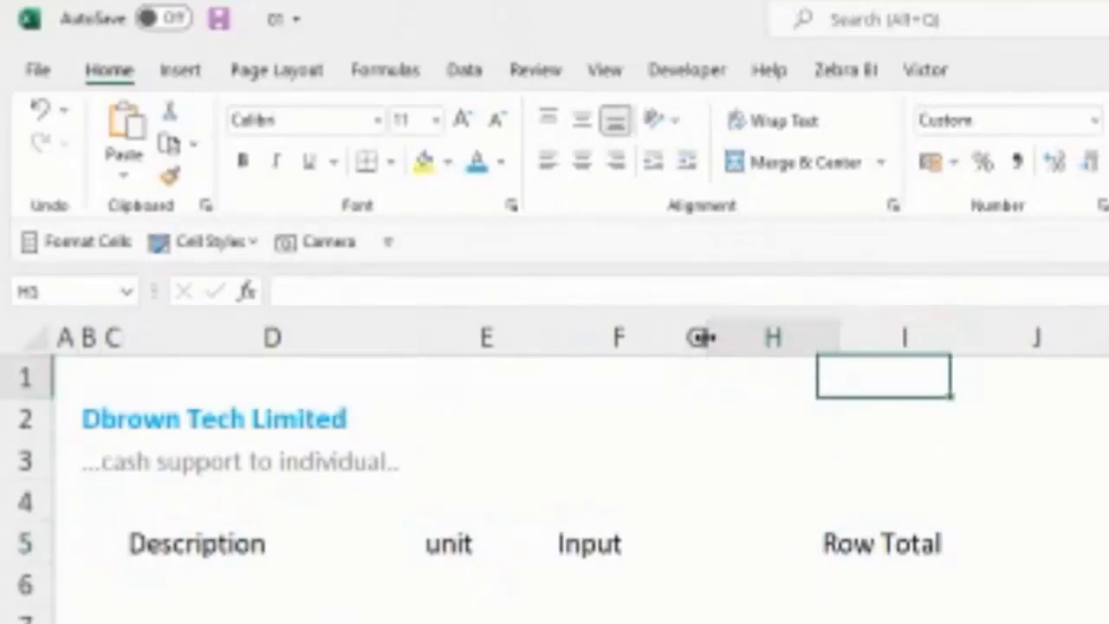
# - Enter the date 31-12-2021 in cell I3 and apply the day-month-year date format to it
pyautogui.click(942, 473)
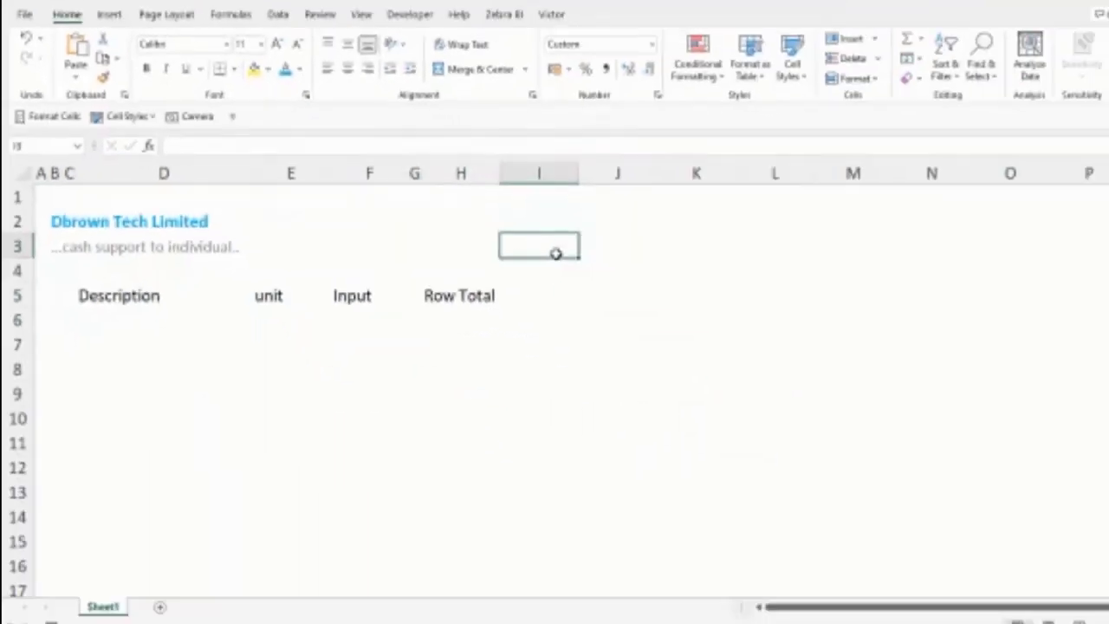
pyautogui.write('31-12-2021')
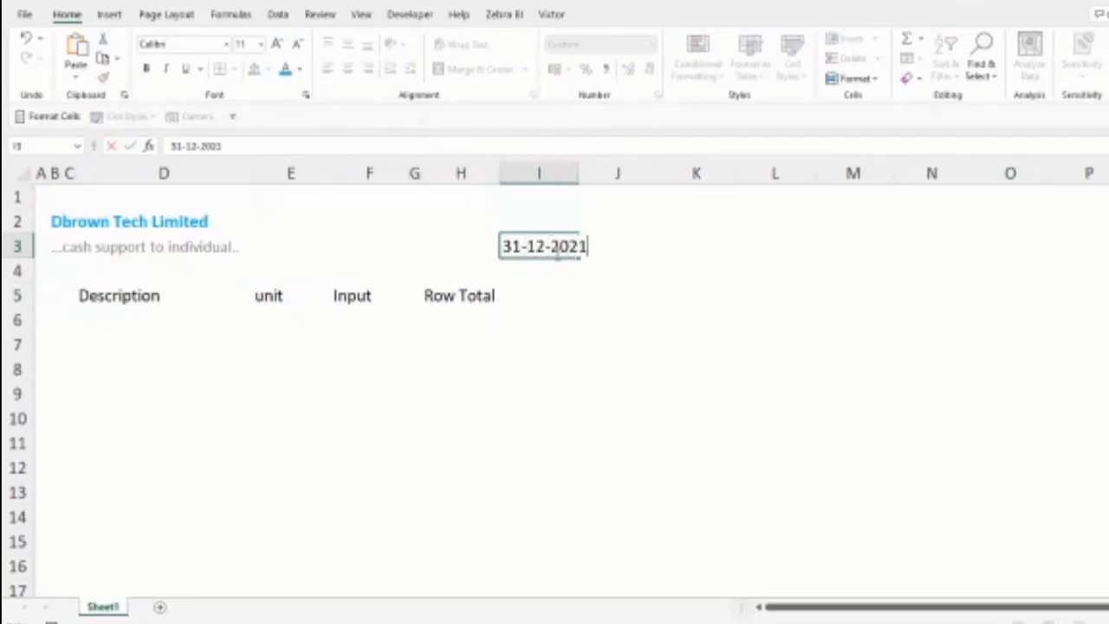
pyautogui.hotkey('ctrl', 'Return')
pyautogui.hotkey('ctrl', 'shift', '3')
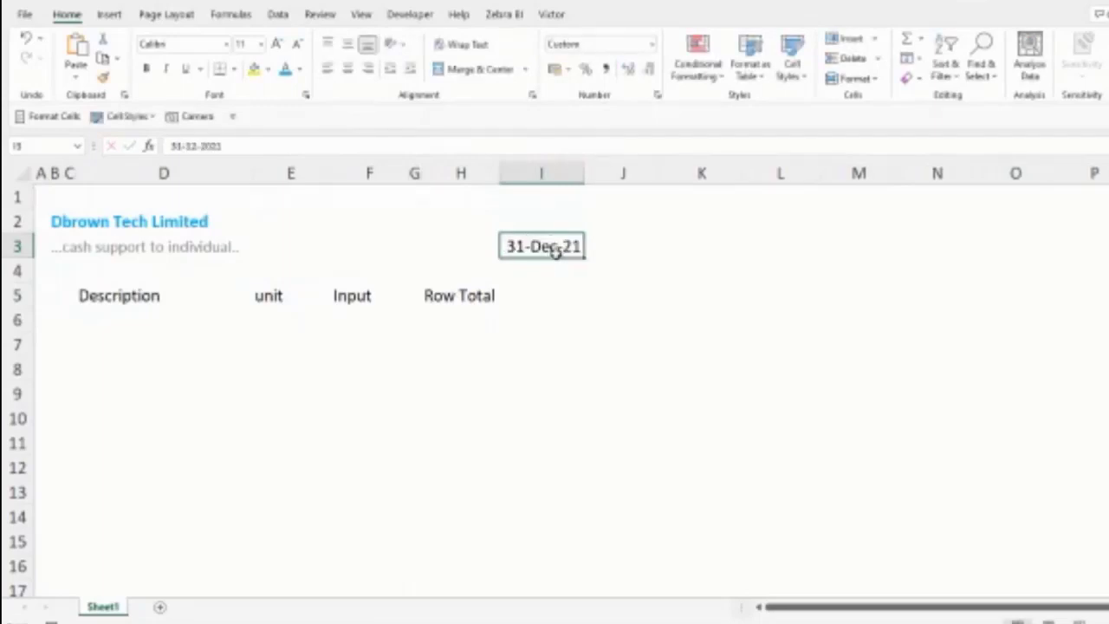
# - Enter the formula =I3+1 in cell J2 and apply the day-month-year date format to it
pyautogui.press('Up')
pyautogui.press('Right')
pyautogui.write('=')
pyautogui.press('Down')
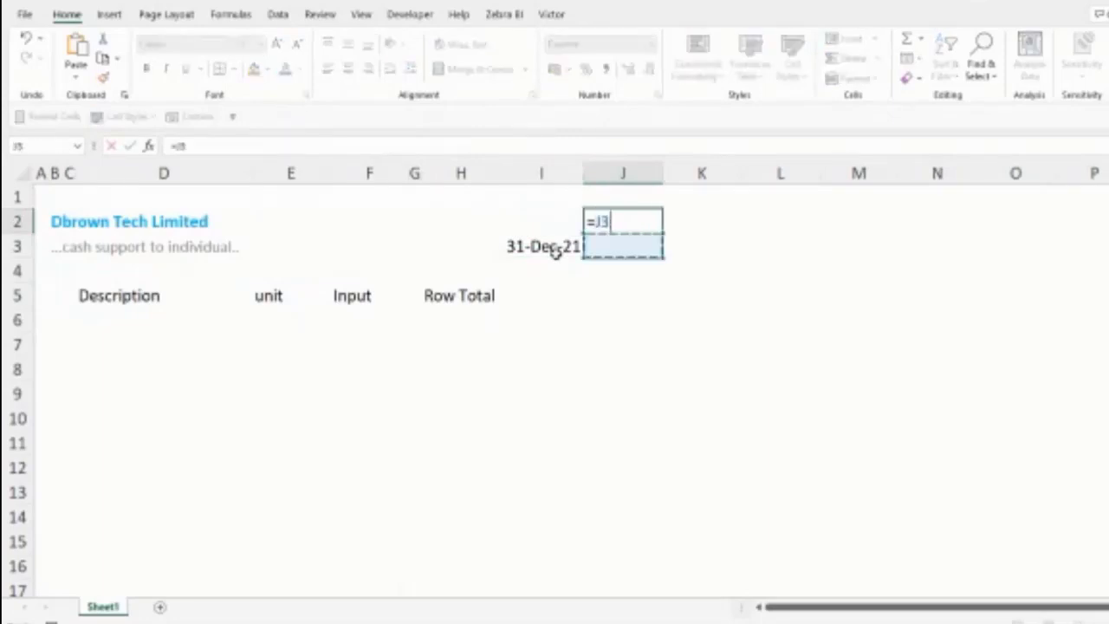
pyautogui.press('Left')
pyautogui.write('+1')
pyautogui.hotkey('ctrl', 'Return')
pyautogui.press('Return')
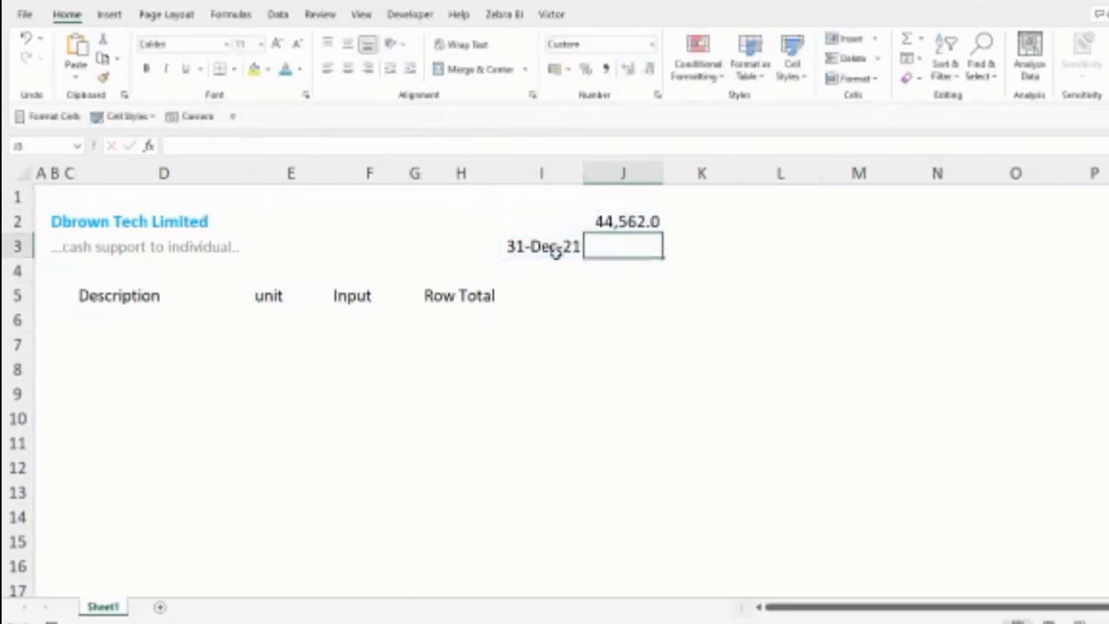
pyautogui.press('Up')
pyautogui.hotkey('ctrl', 'shift', '3')
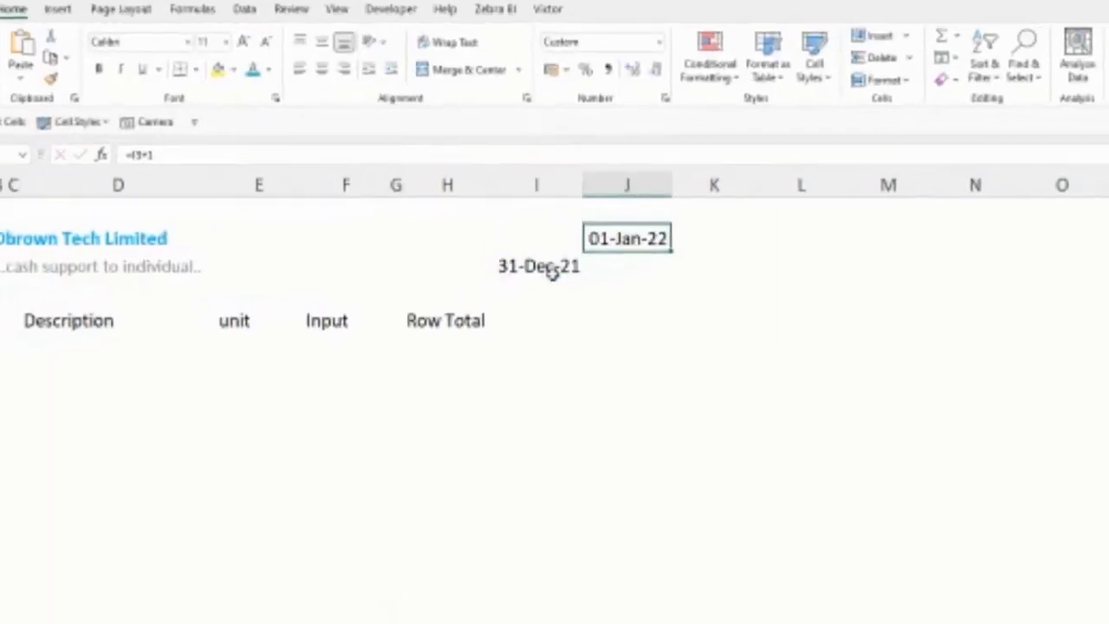
pyautogui.press('Down')
pyautogui.press('Down')
pyautogui.press('Down')
pyautogui.press('Down')
pyautogui.press('Left')
pyautogui.press('Left')
pyautogui.press('Left')
pyautogui.press('Left')
pyautogui.press('Left')
pyautogui.press('Left')
pyautogui.press('Left')
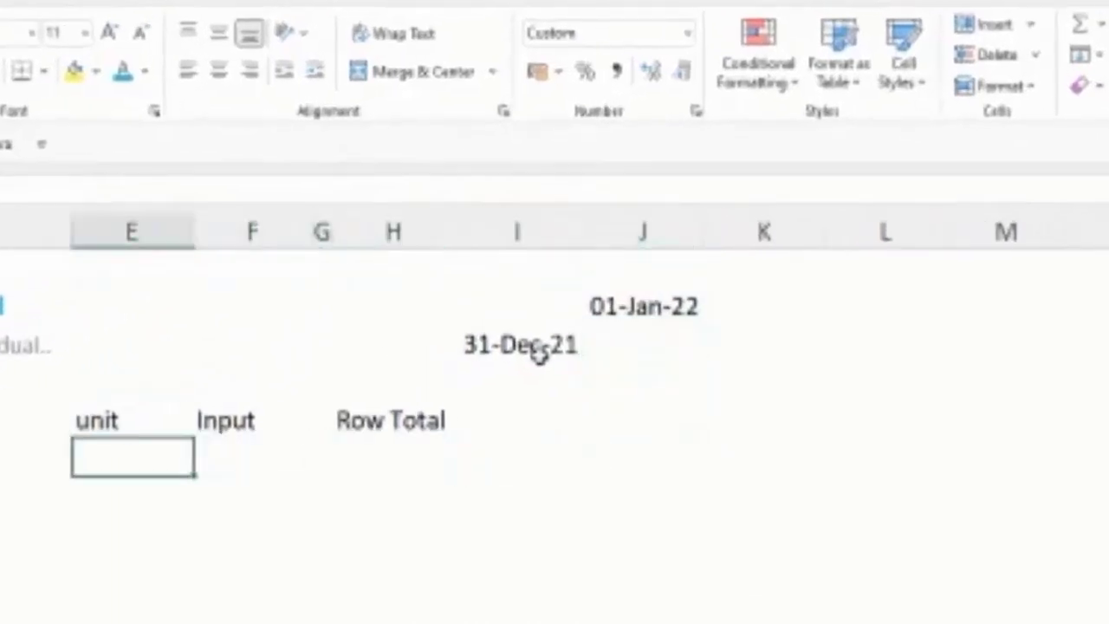
pyautogui.press('Right')
pyautogui.press('Right')
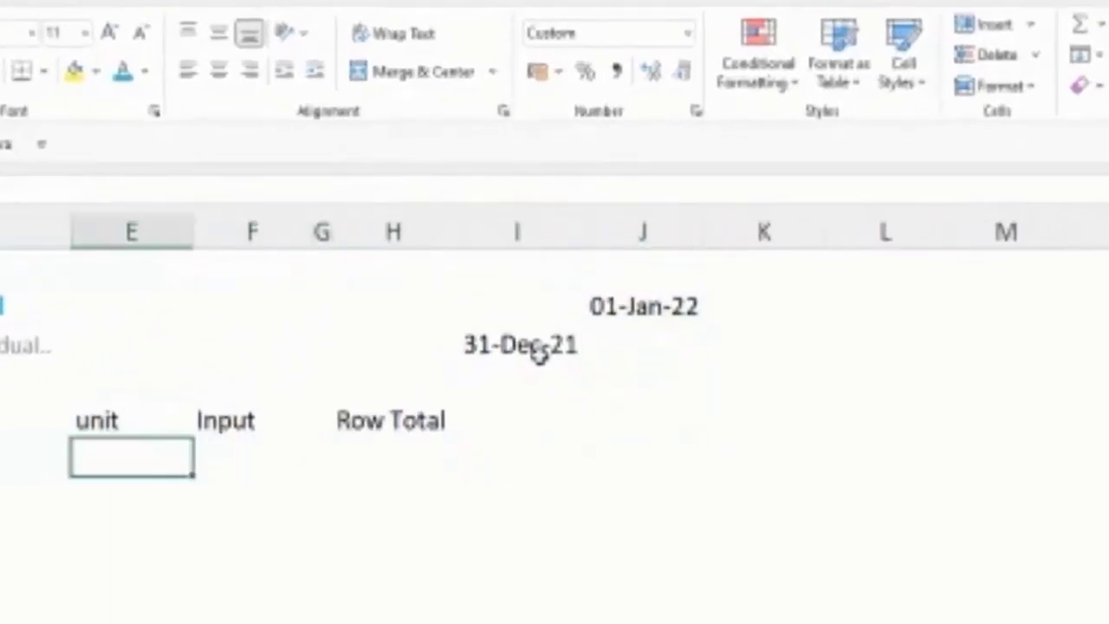
# - Enter the formula =EDATE(J2,12)-1 in cell J3 and format the cell as a day-month-year date
pyautogui.press('Right')
pyautogui.press('Right')
pyautogui.press('Right')
pyautogui.press('Right')
pyautogui.press('Right')
pyautogui.press('Up')
pyautogui.press('Up')
pyautogui.press('Up')
pyautogui.write('=')
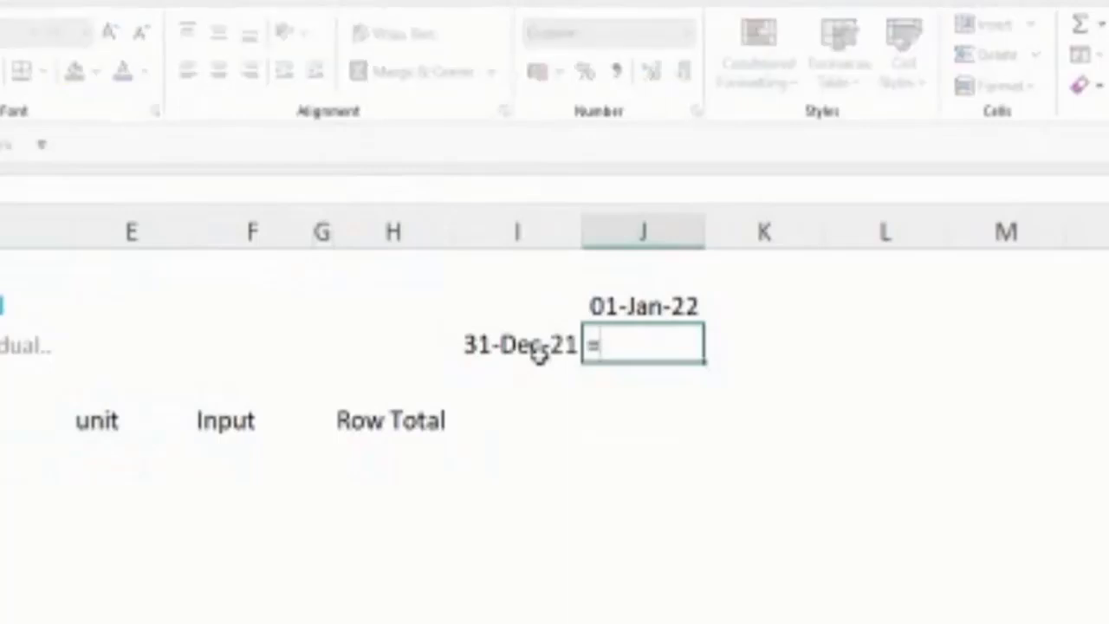
pyautogui.write('ed')
pyautogui.press('Tab')
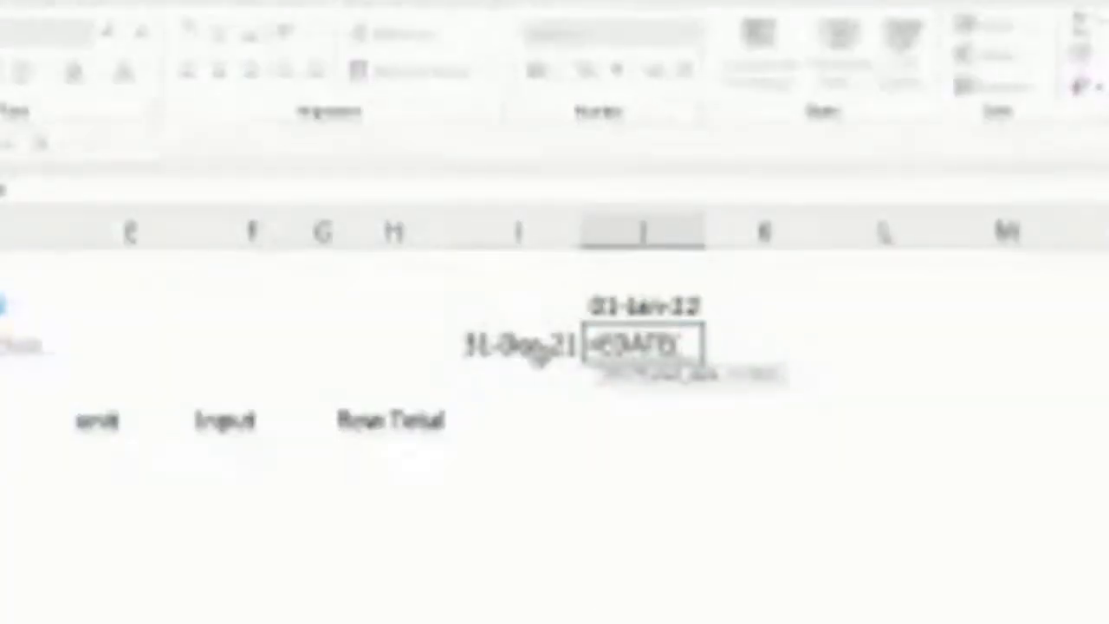
pyautogui.press('Up')
pyautogui.write(',')
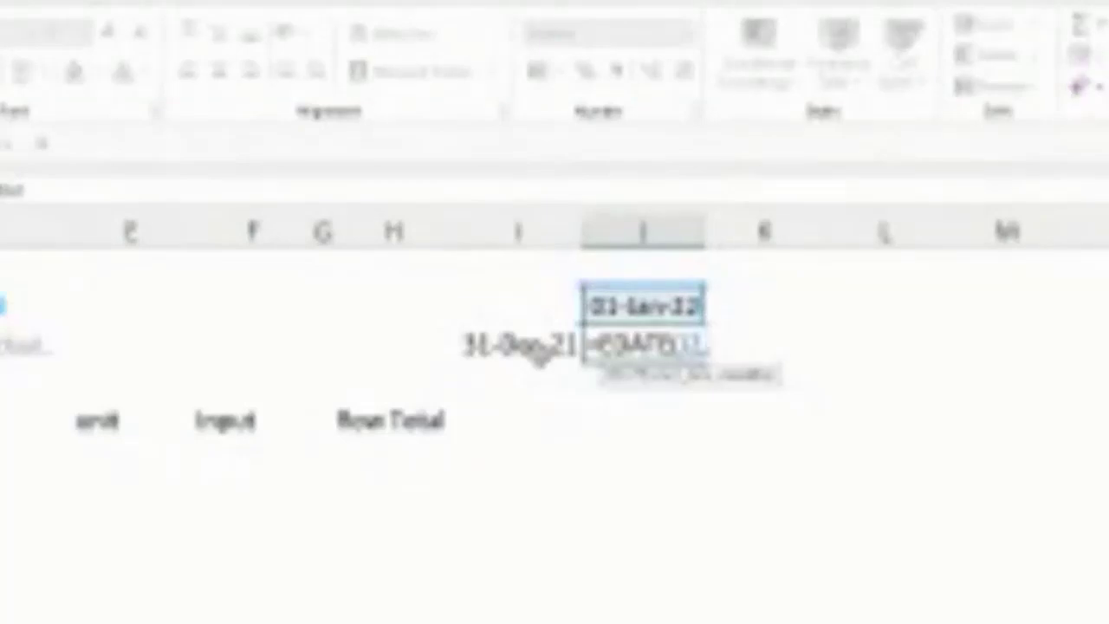
pyautogui.write('12)-1')
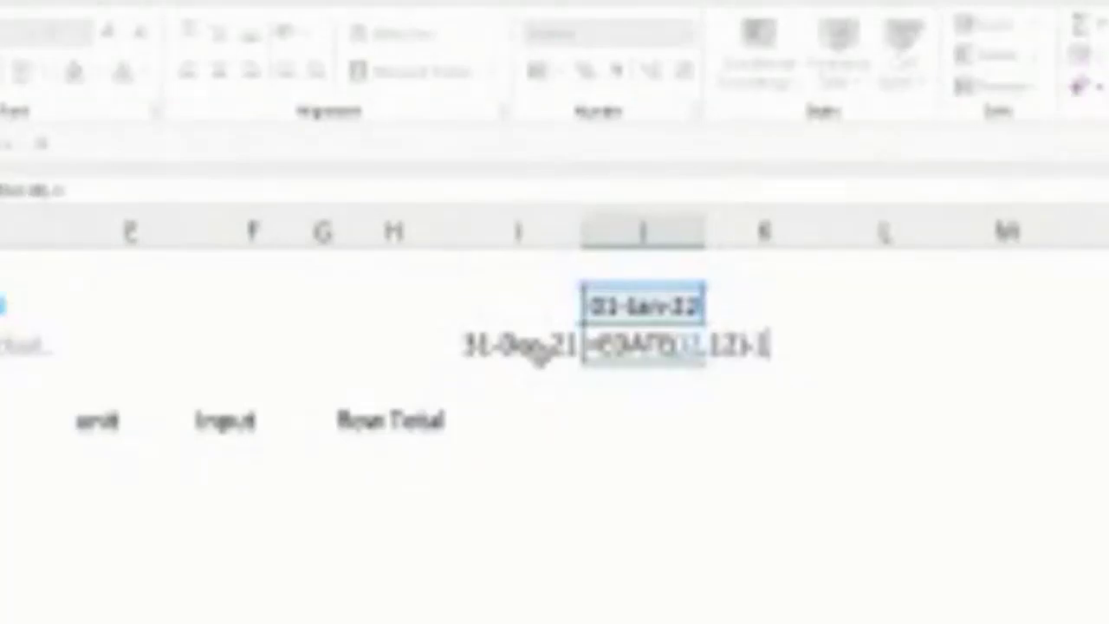
pyautogui.hotkey('ctrl', 'Return')
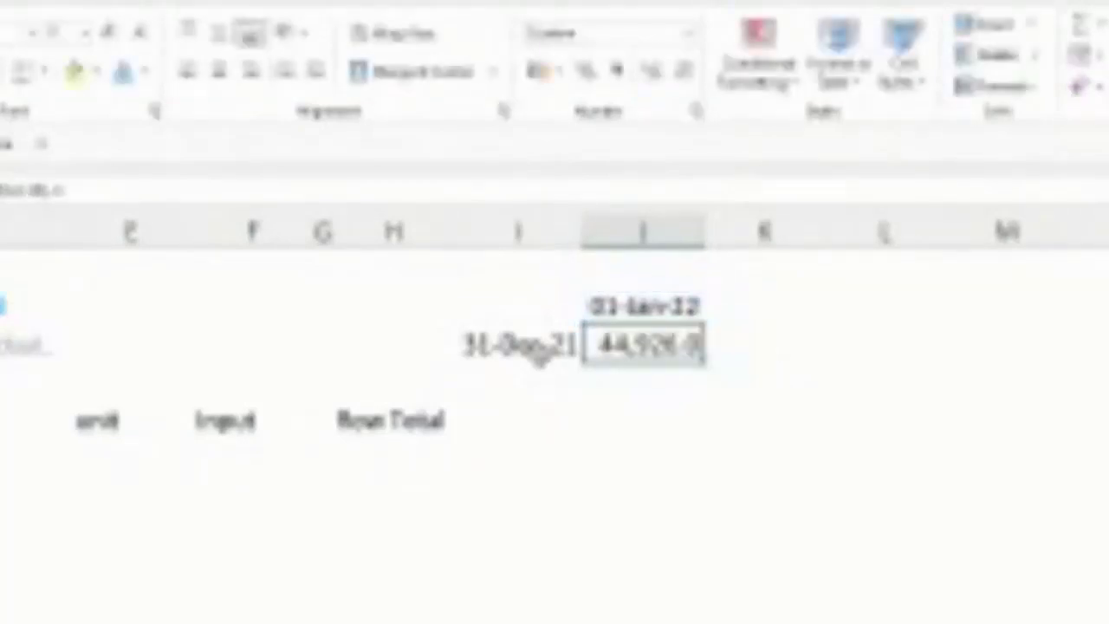
pyautogui.hotkey('ctrl', 'shift', '3')
# - Fill the start and end date formulas from J2:J3 across to column N
pyautogui.press('Up')
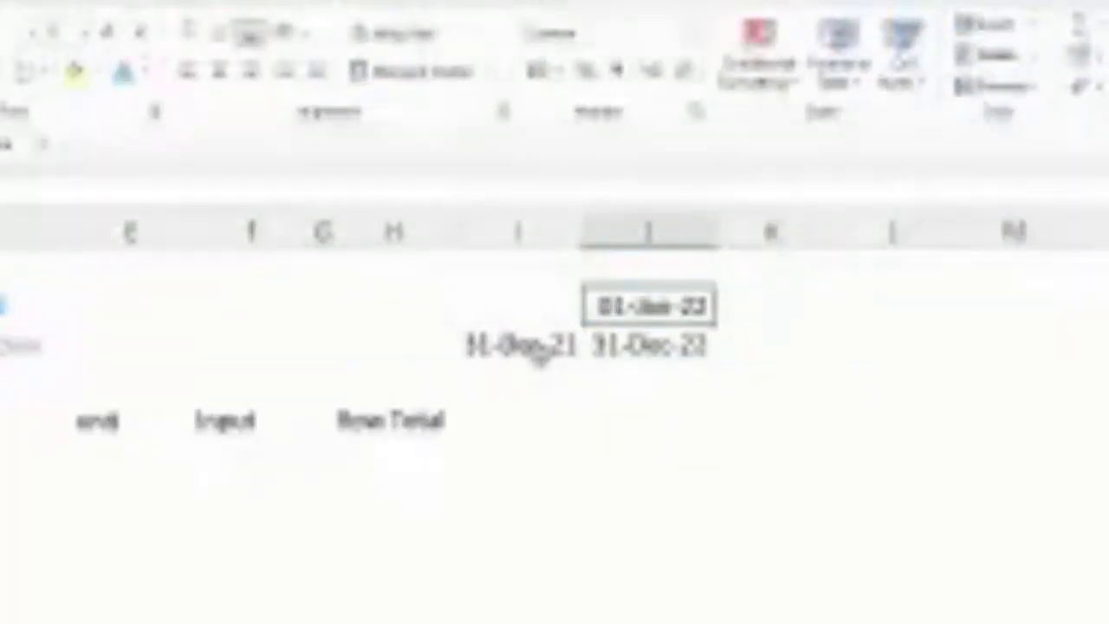
pyautogui.press('Down')
pyautogui.press('Up')
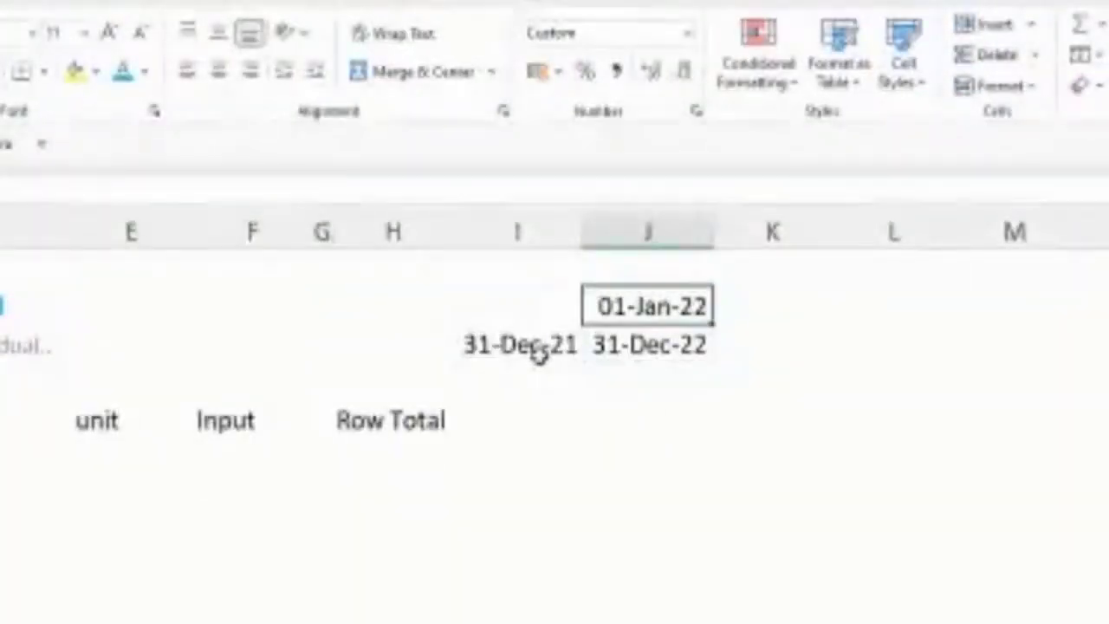
pyautogui.hotkey('shift', 'Down')
pyautogui.hotkey('shift', 'Right')
pyautogui.hotkey('shift', 'Right')
pyautogui.hotkey('shift', 'Right')
pyautogui.hotkey('shift', 'Right')
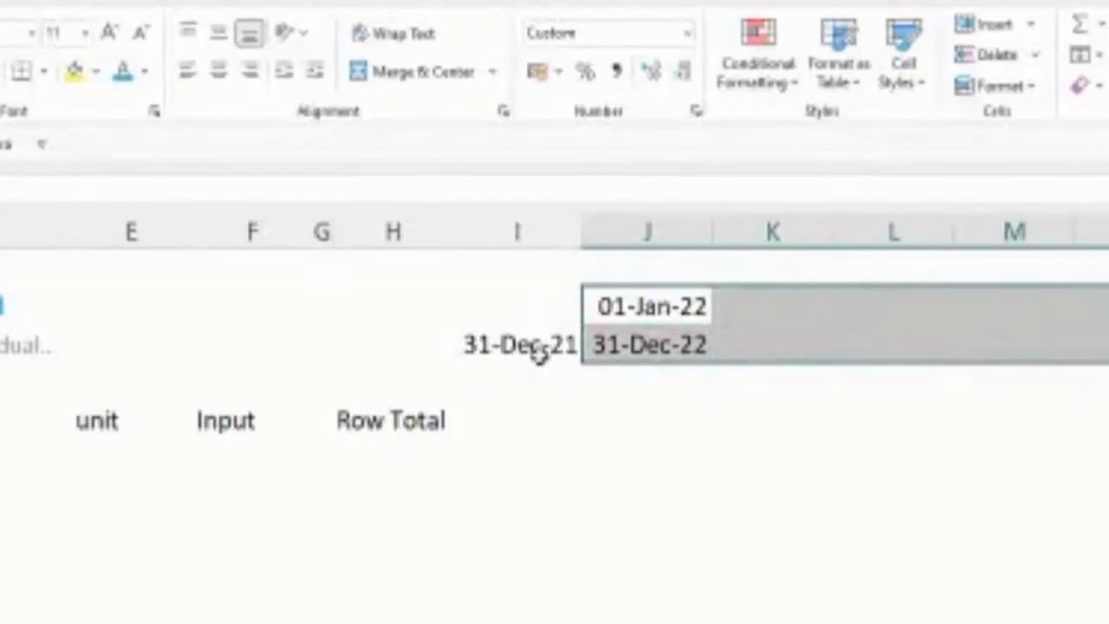
pyautogui.hotkey('ctrl', 'r')
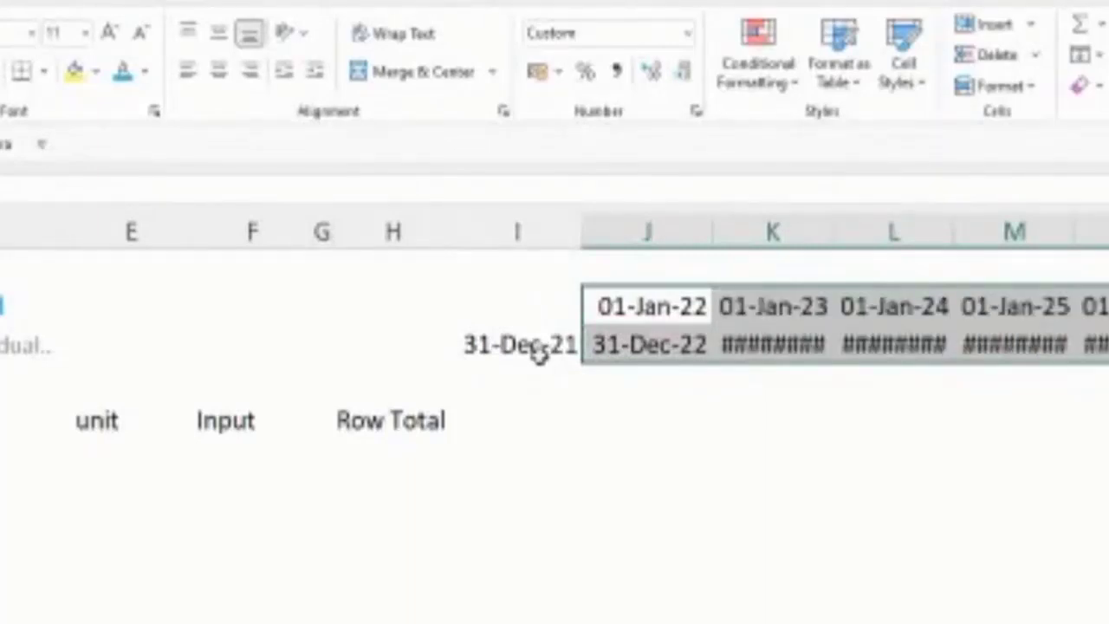
# - Autofit the widths of columns J to N to the dates
pyautogui.hotkey('alt', 'h')
pyautogui.press('o')
pyautogui.press('i')
pyautogui.press('Down')
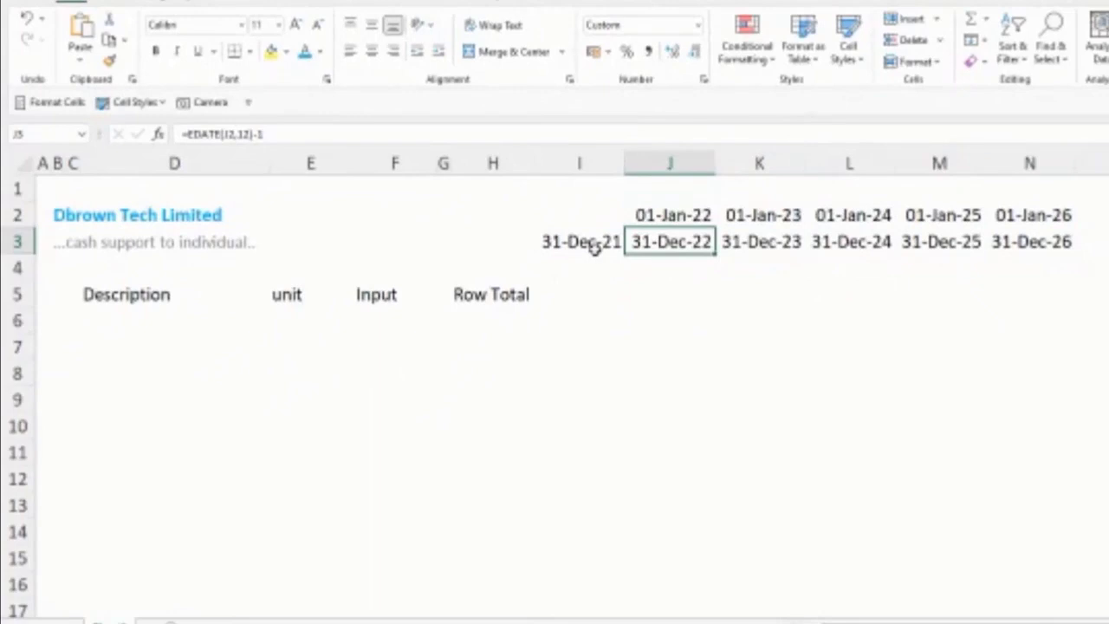
pyautogui.press('Down')
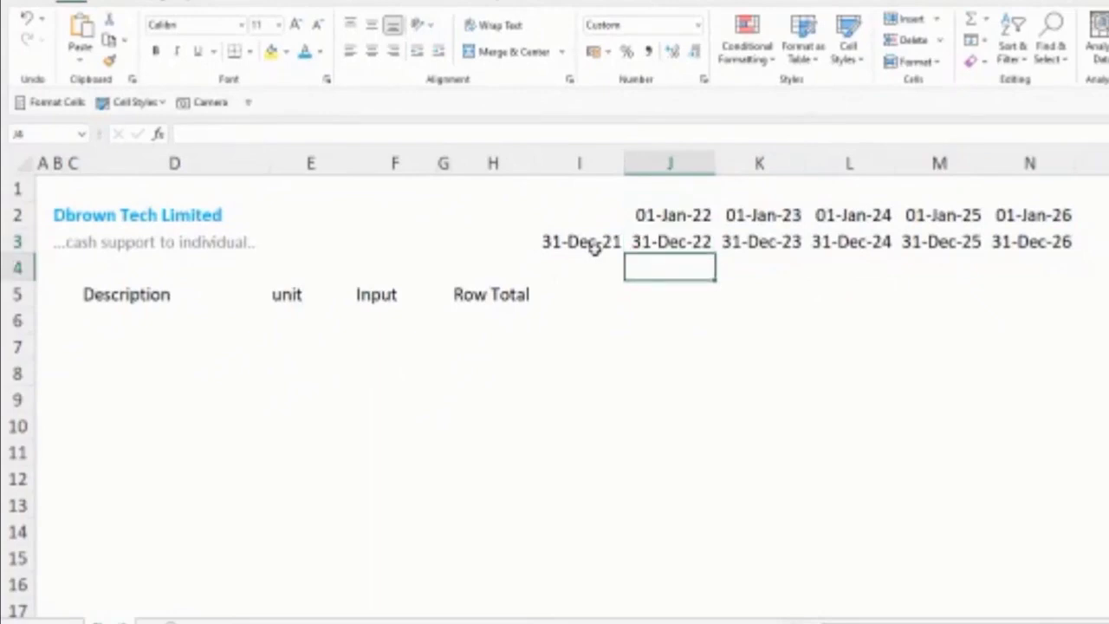
pyautogui.press('Up')
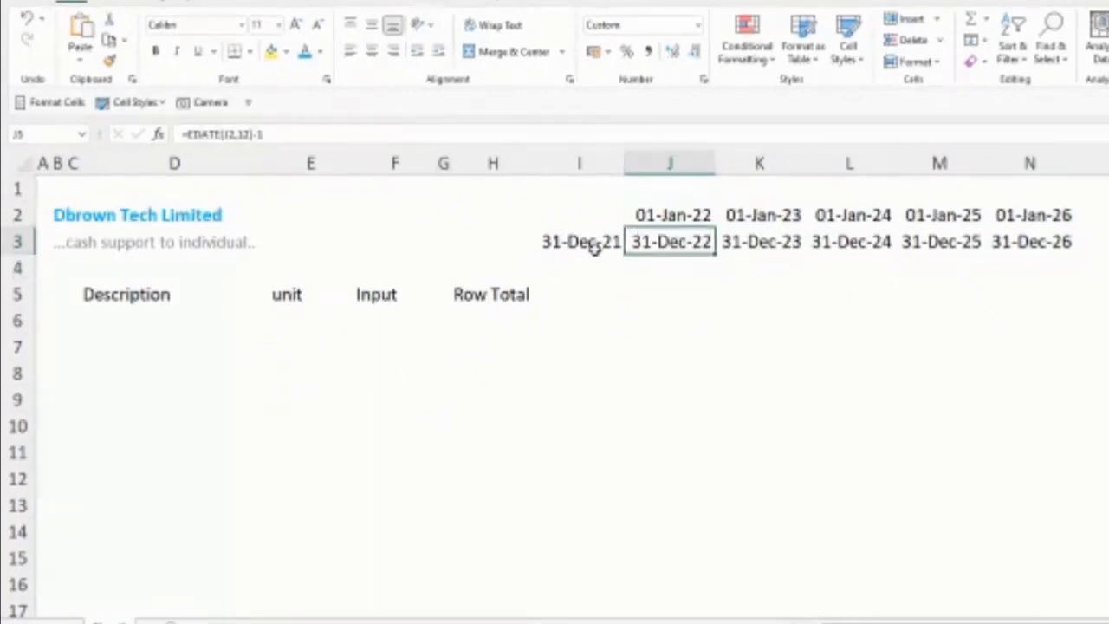
pyautogui.press('Up')
pyautogui.hotkey('shift', 'Down')
pyautogui.hotkey('ctrl', 'c')
pyautogui.press('Right')
pyautogui.hotkey('shift', 'Up')
pyautogui.hotkey('ctrl', 'c')
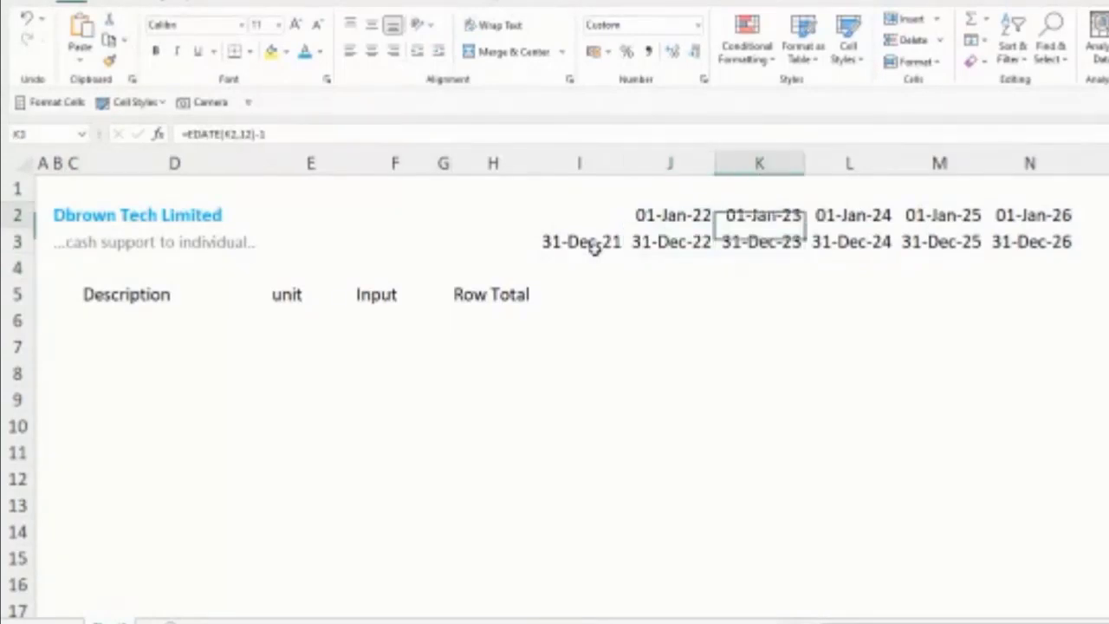
pyautogui.press('Escape')
# - Enter the formula =YEAR(J2) in cell J4, below the period's end date
pyautogui.press('Up')
pyautogui.press('Down')
pyautogui.press('Down')
pyautogui.press('Left')
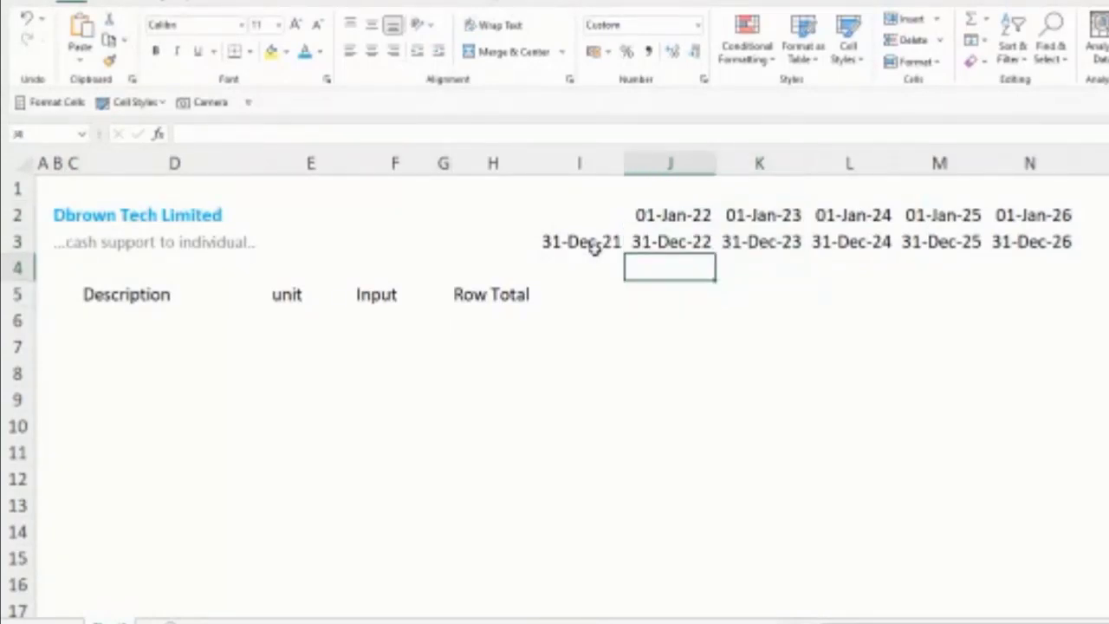
pyautogui.write('=year')
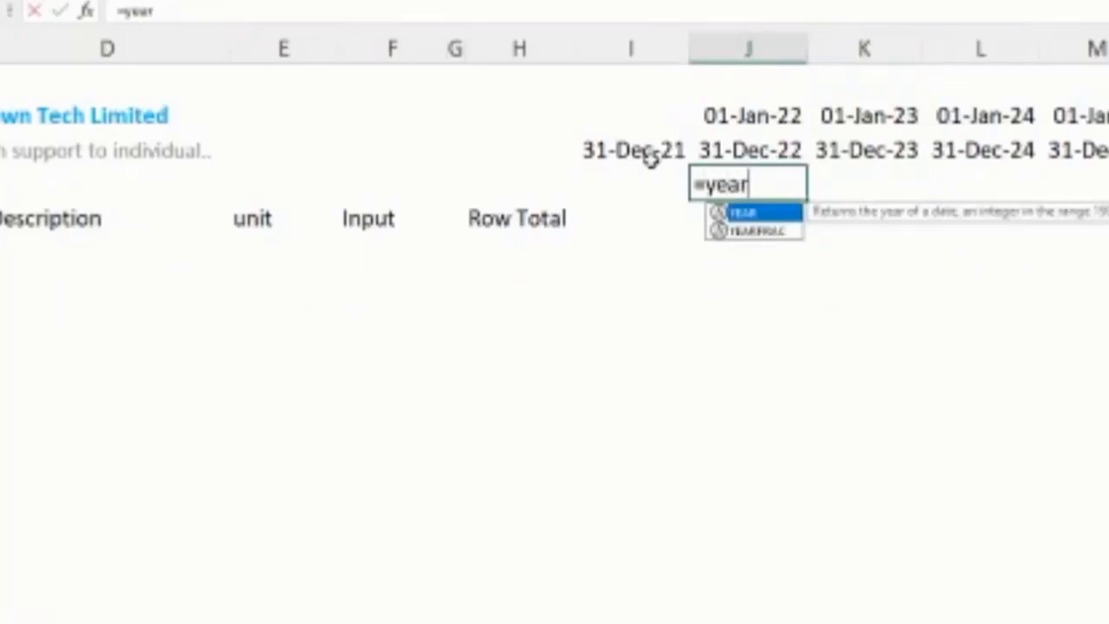
pyautogui.press('Tab')
pyautogui.press('Up')
pyautogui.press('Up')
pyautogui.write(')')
pyautogui.hotkey('ctrl', 'Return')
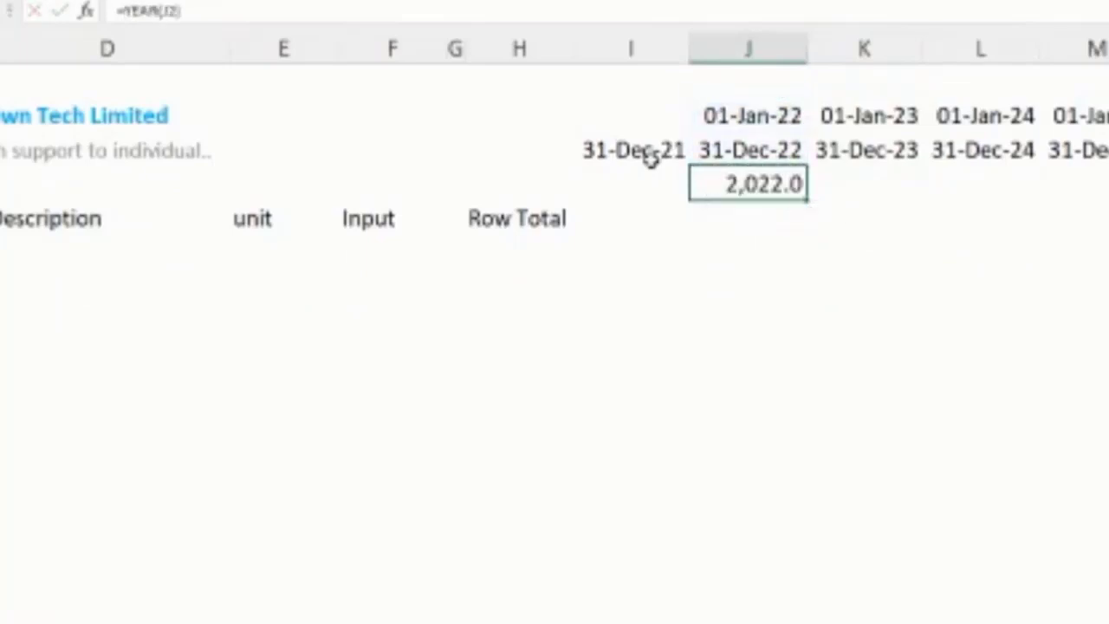
# - Apply the custom number format F0F to the year in cell J4
pyautogui.hotkey('ctrl', 'shift', '`')
pyautogui.hotkey('ctrl', '1')
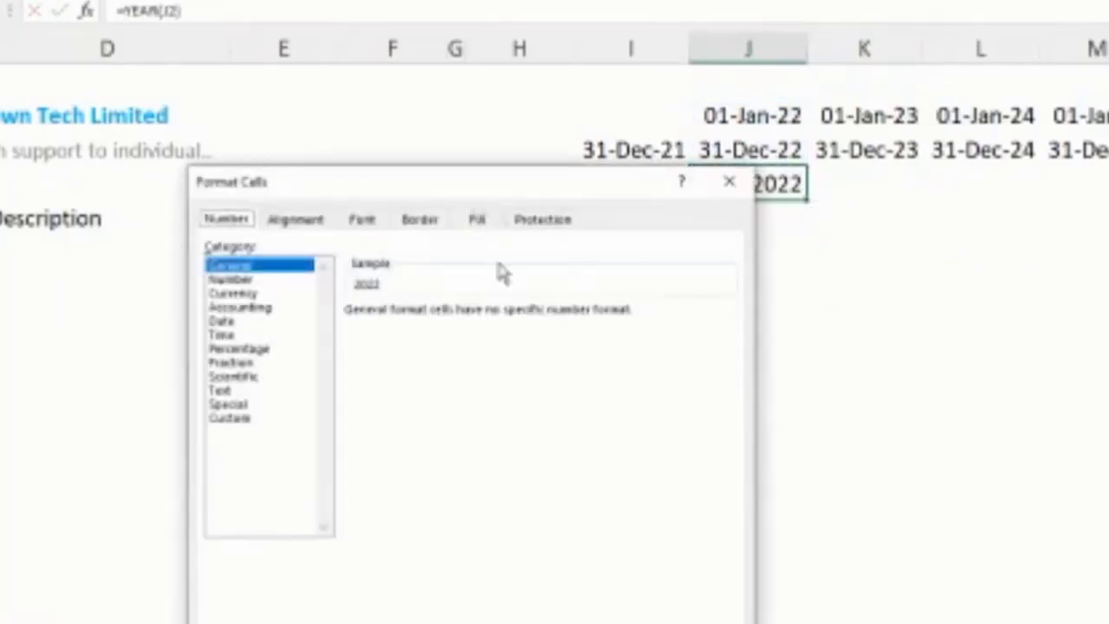
pyautogui.click(265, 419)
pyautogui.click(395, 364)
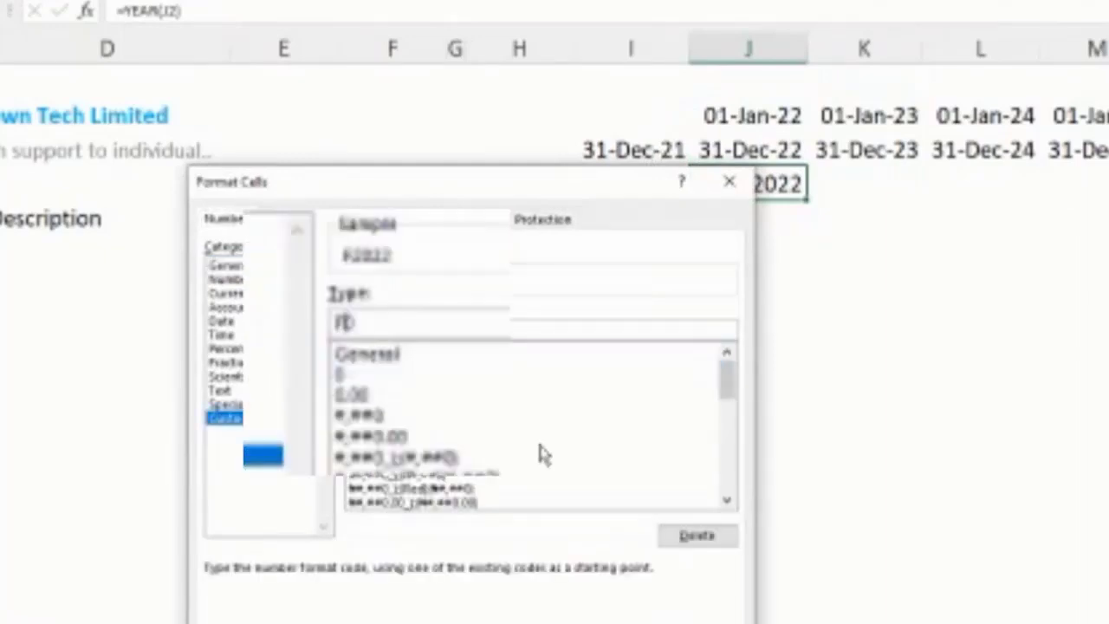
pyautogui.write('F')
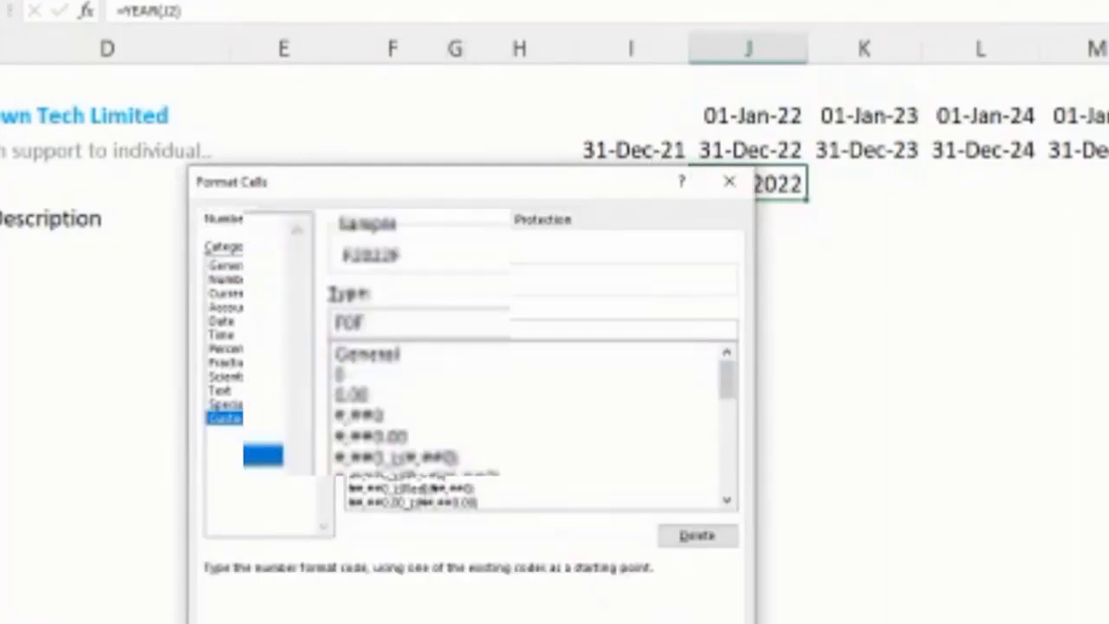
pyautogui.press('Return')
# - Fill the year formula and its format from J4 across to N4, and select cell J5
pyautogui.hotkey('shift', 'Right')
pyautogui.hotkey('shift', 'Right')
pyautogui.hotkey('shift', 'Right')
pyautogui.hotkey('shift', 'Right')
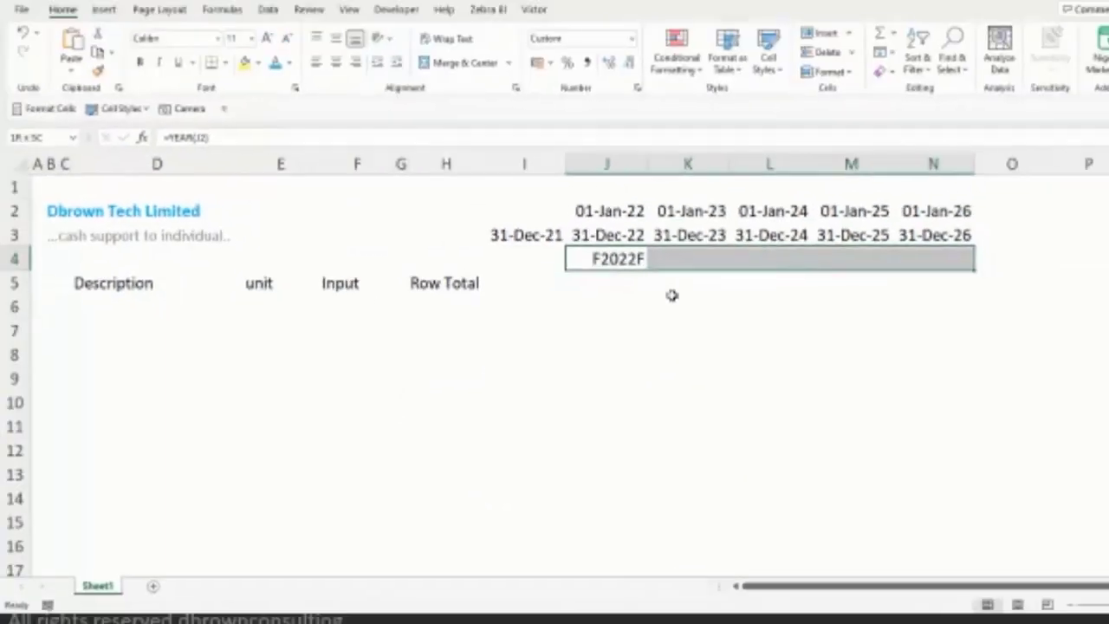
pyautogui.hotkey('ctrl', 'r')
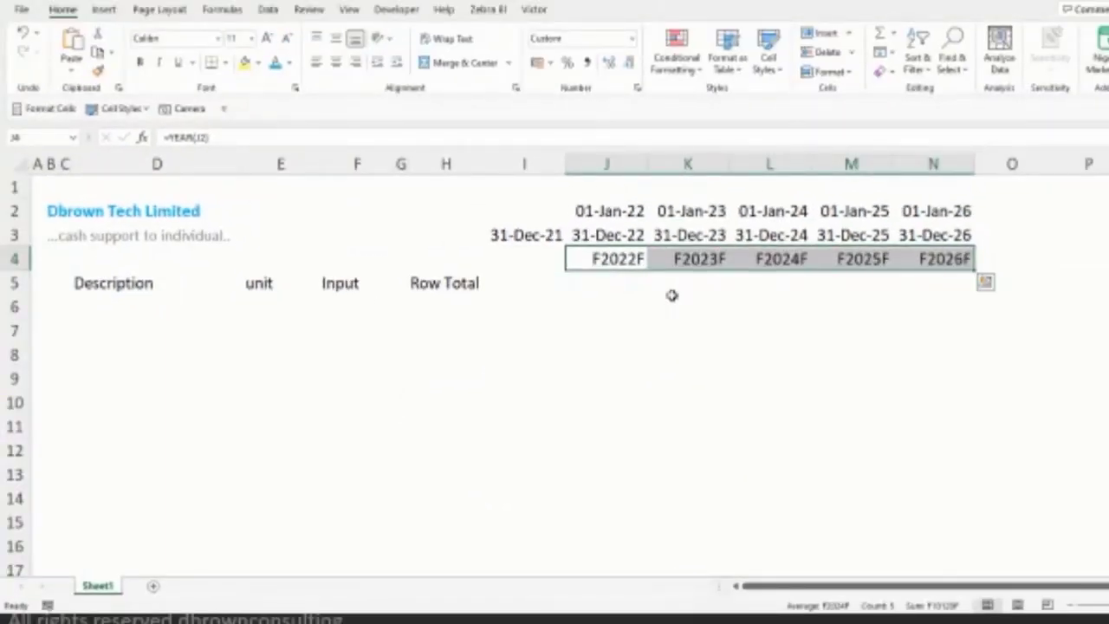
pyautogui.press('Down')
pyautogui.press('Left')
pyautogui.press('Right')
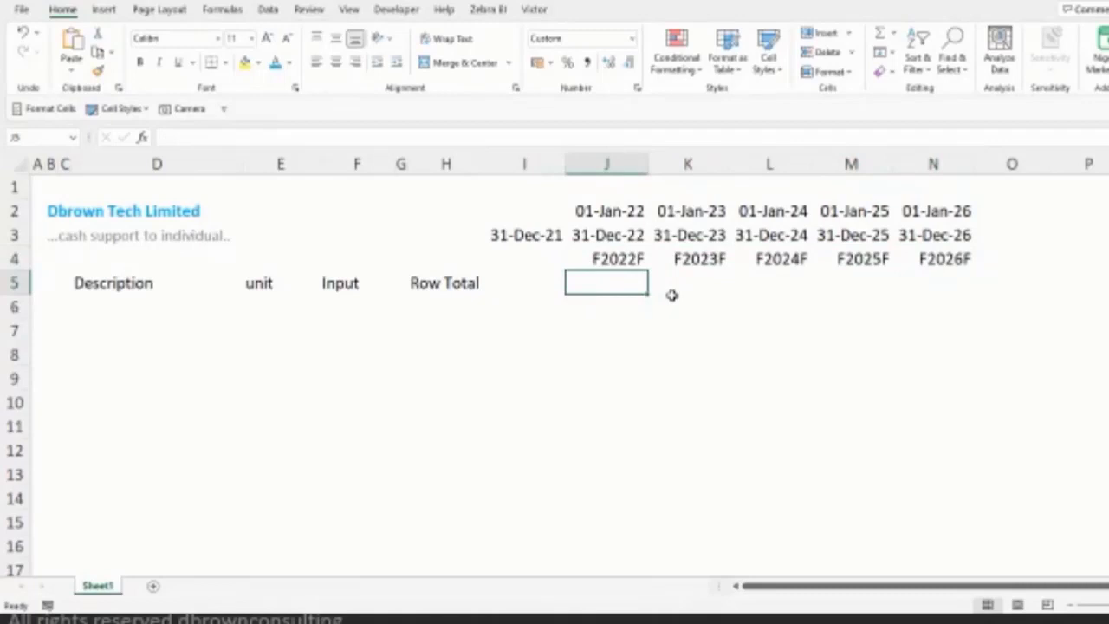
# - Enter the formula =I5+1 in cell J5 and fill it across to N5 as a period counter
pyautogui.write('=')
pyautogui.press('Left')
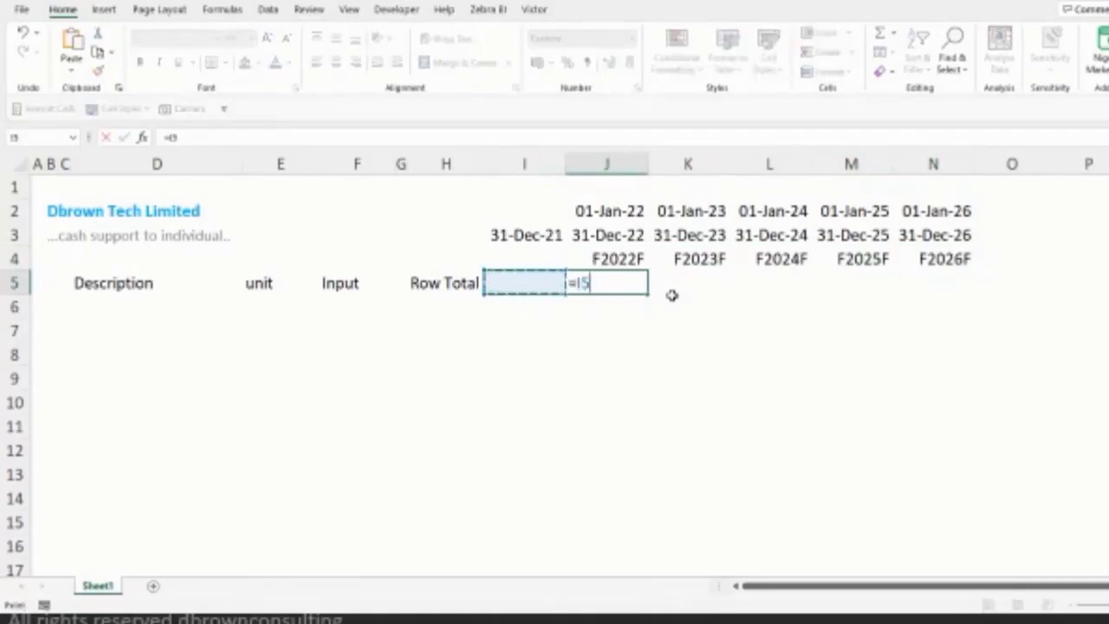
pyautogui.write('+')
pyautogui.hotkey('ctrl', 'Return')
pyautogui.hotkey('shift', 'Right')
pyautogui.hotkey('shift', 'Right')
pyautogui.hotkey('shift', 'Right')
pyautogui.hotkey('shift', 'Right')
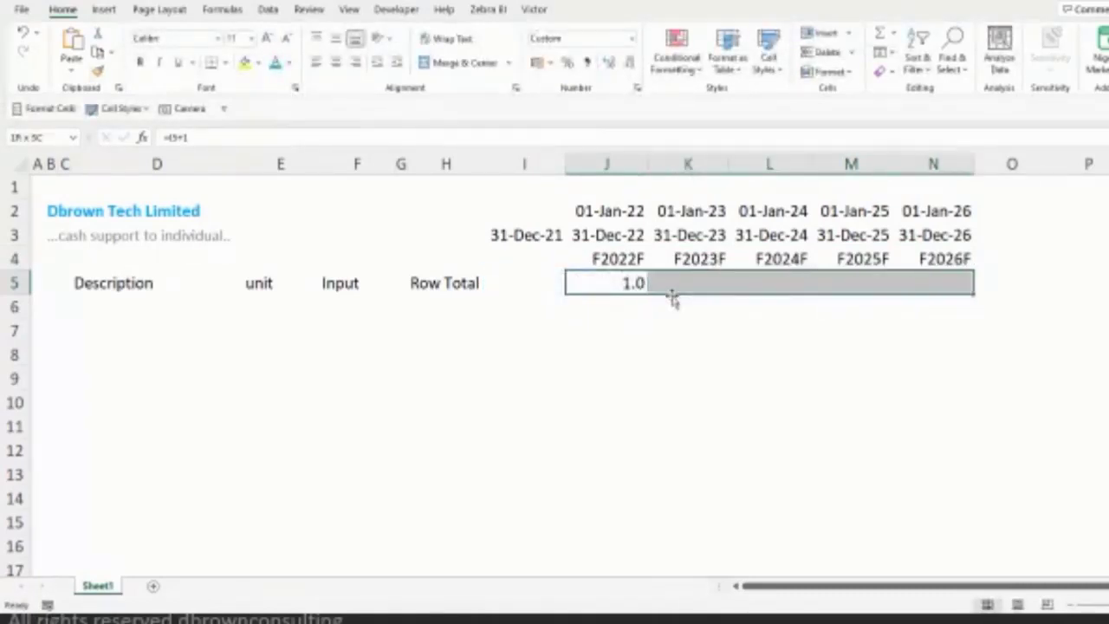
pyautogui.hotkey('ctrl', 'r')
pyautogui.hotkey('ctrl', 'Left')
pyautogui.hotkey('ctrl', 'Left')
# - Freeze the header rows 1 to 5 above row 6 and check them by scrolling through the sheet
pyautogui.scroll(-2, 673, 295)
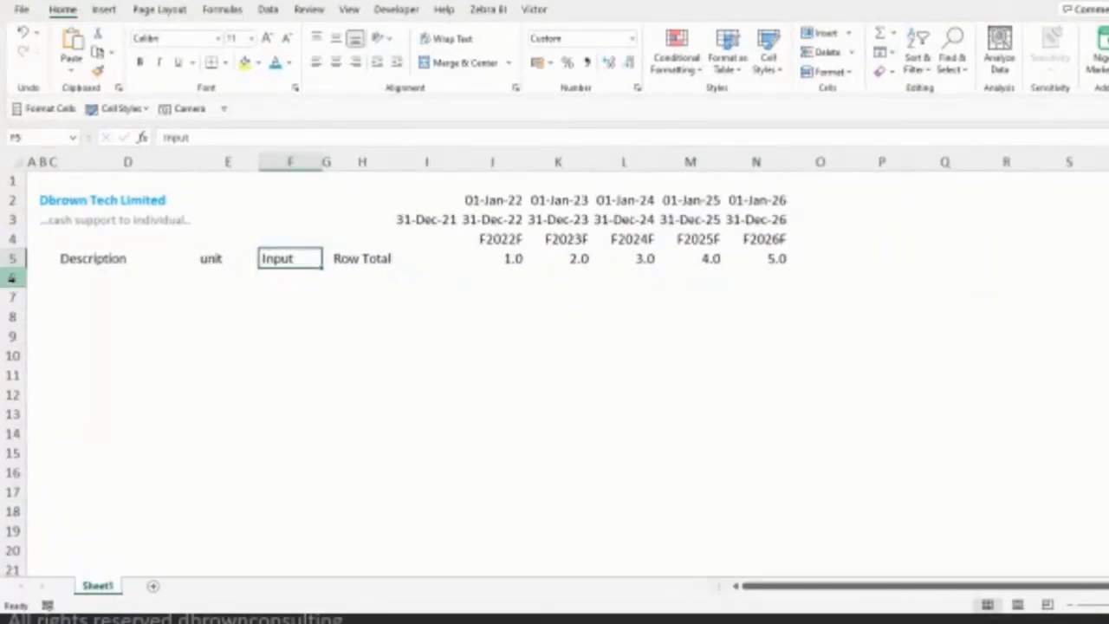
pyautogui.click(12, 277)
pyautogui.click(349, 8)
pyautogui.click(724, 61)
pyautogui.click(763, 95)
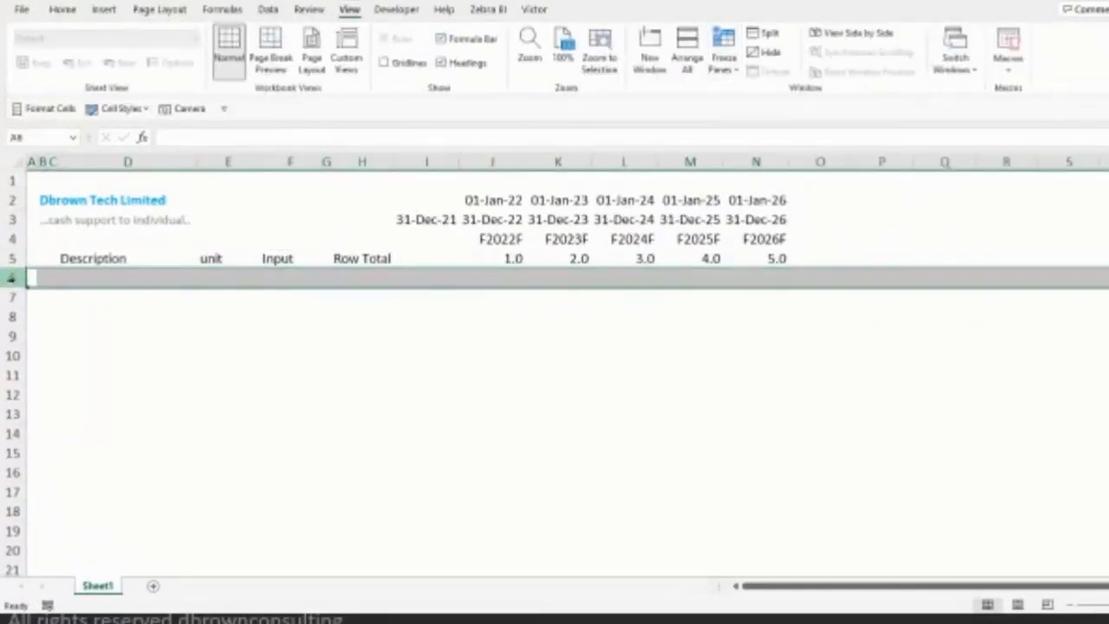
pyautogui.click(228, 431)
pyautogui.scroll(-20, 232, 427)
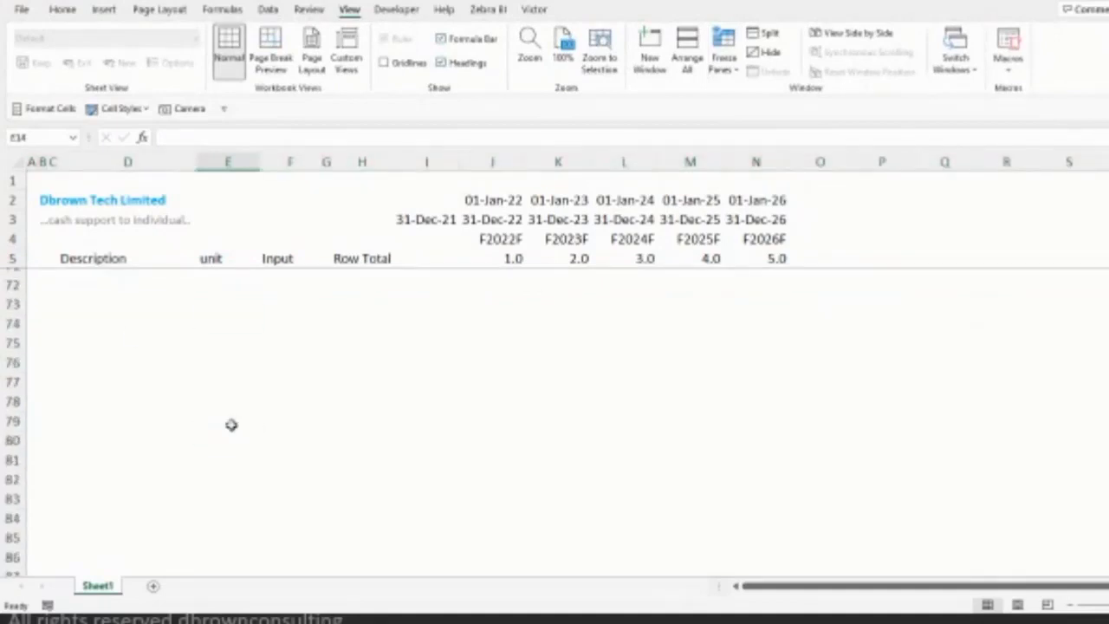
pyautogui.scroll(14, 232, 425)
pyautogui.scroll(15, 232, 425)
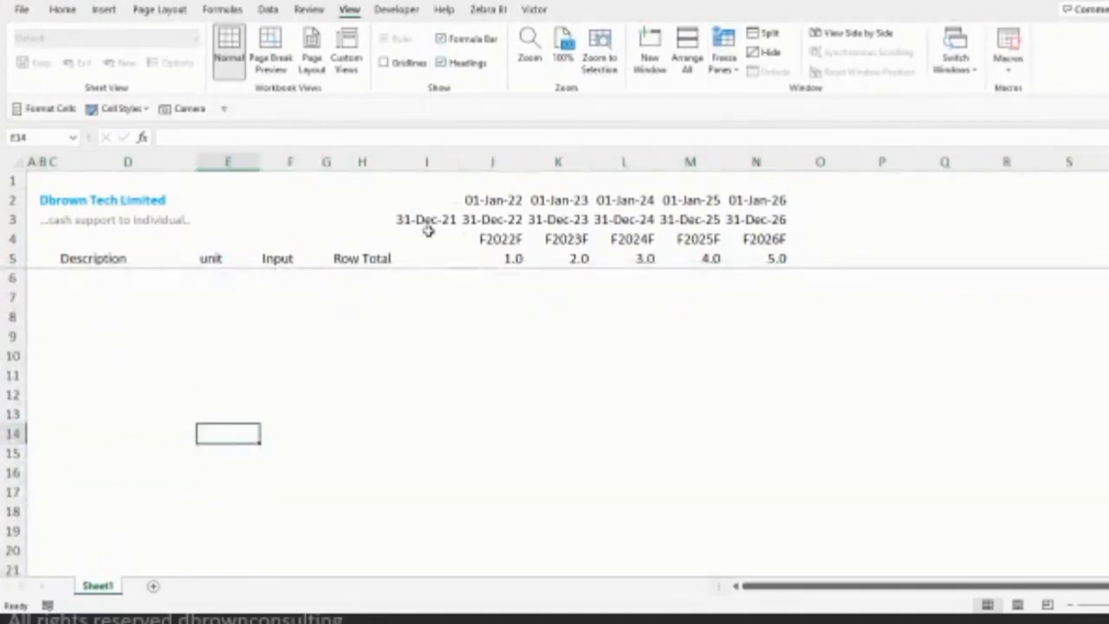
# - Give the header row D5:N5 a light grey fill and apply the grey-text cell style to it
pyautogui.click(208, 206)
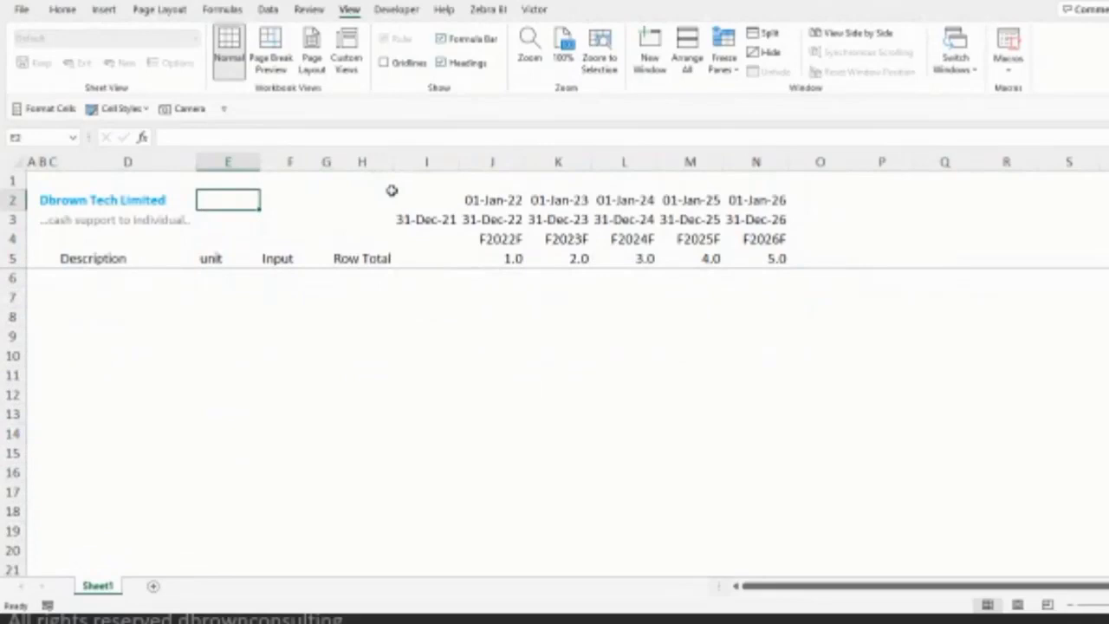
pyautogui.moveTo(67, 258); pyautogui.dragTo(780, 259)
pyautogui.click(64, 9)
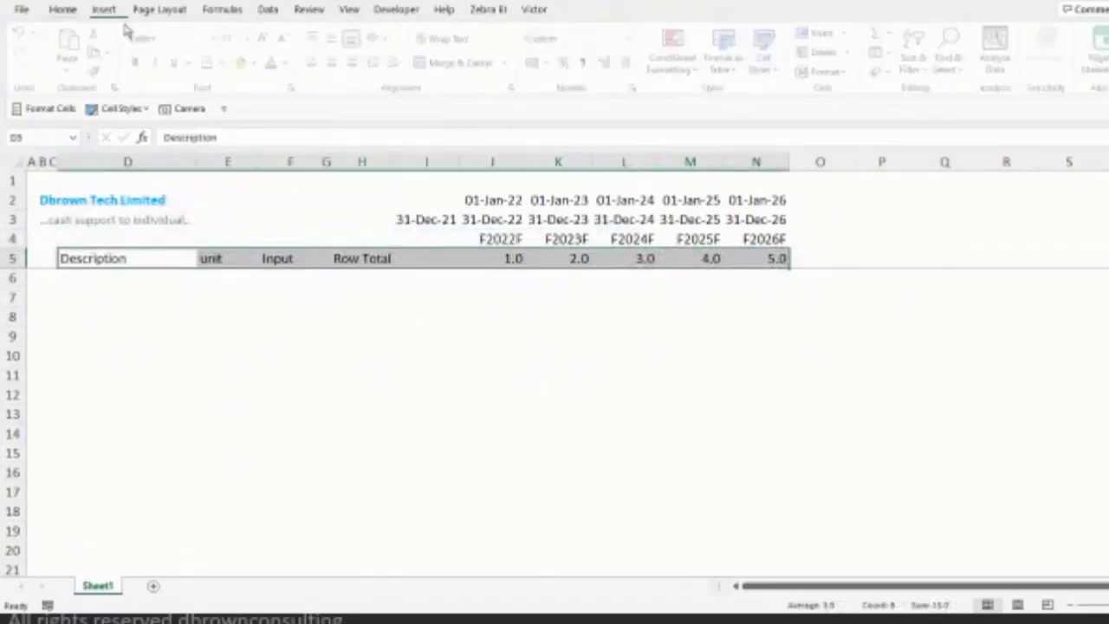
pyautogui.click(259, 64)
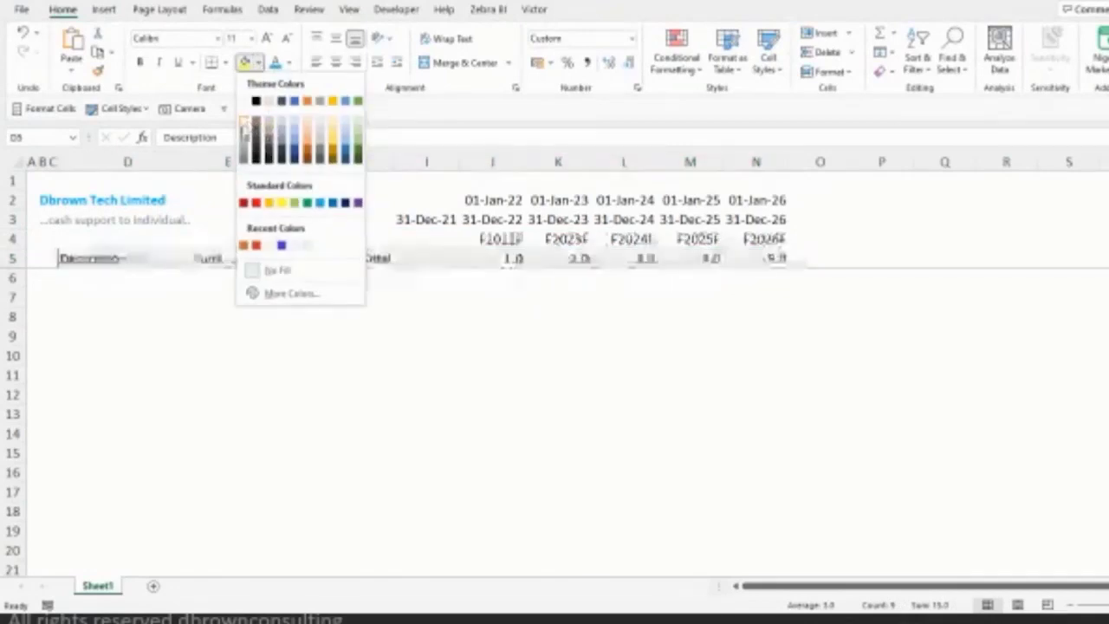
pyautogui.click(243, 128)
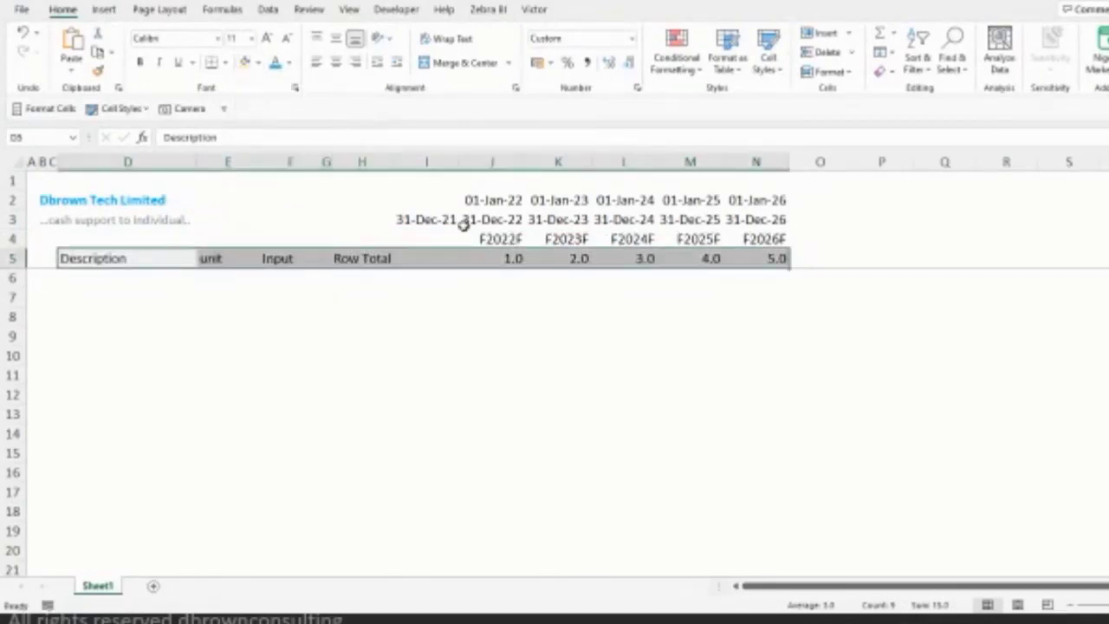
pyautogui.click(117, 108)
pyautogui.click(127, 252)
pyautogui.click(241, 349)
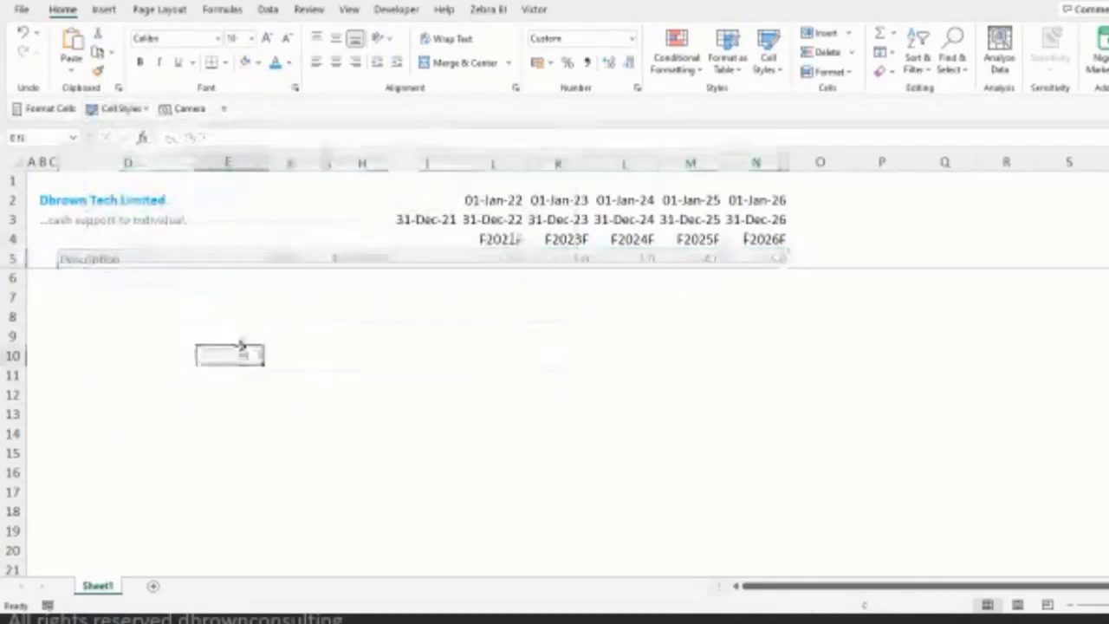
# - Apply the General number format to the period counters in J5:N5
pyautogui.click(503, 262)
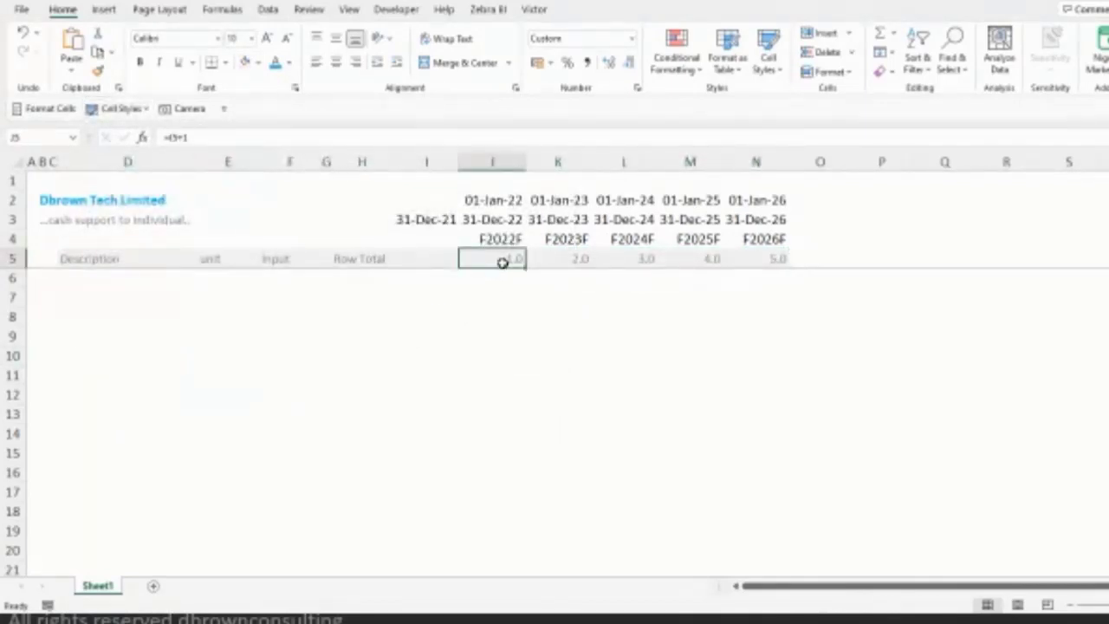
pyautogui.hotkey('ctrl', 'shift', 'Right')
pyautogui.hotkey('ctrl', 'shift', '`')
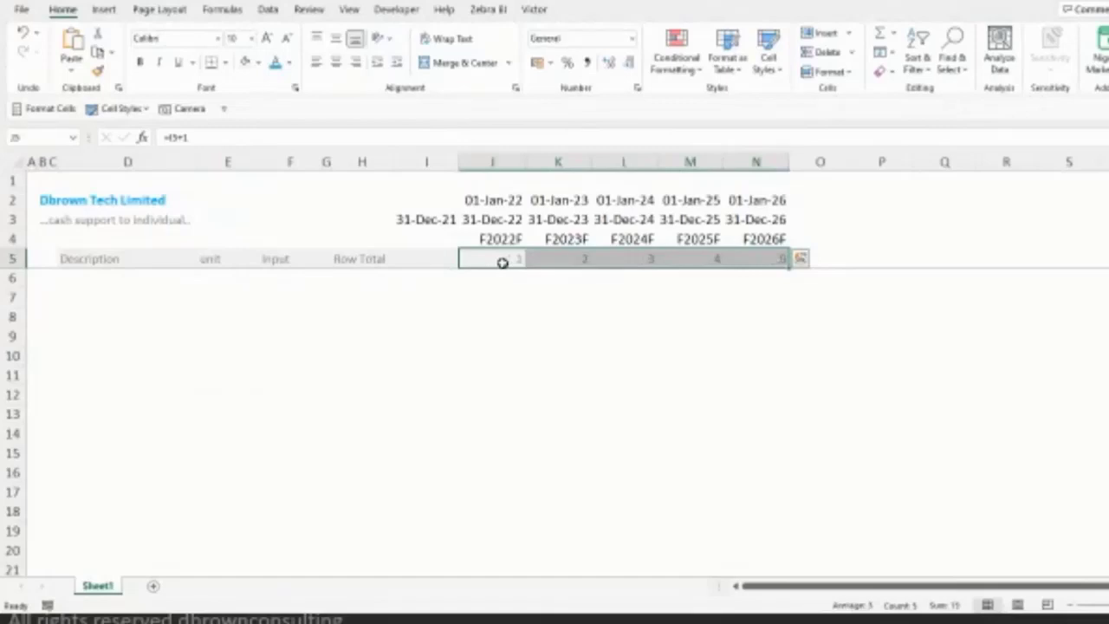
pyautogui.click(529, 302)
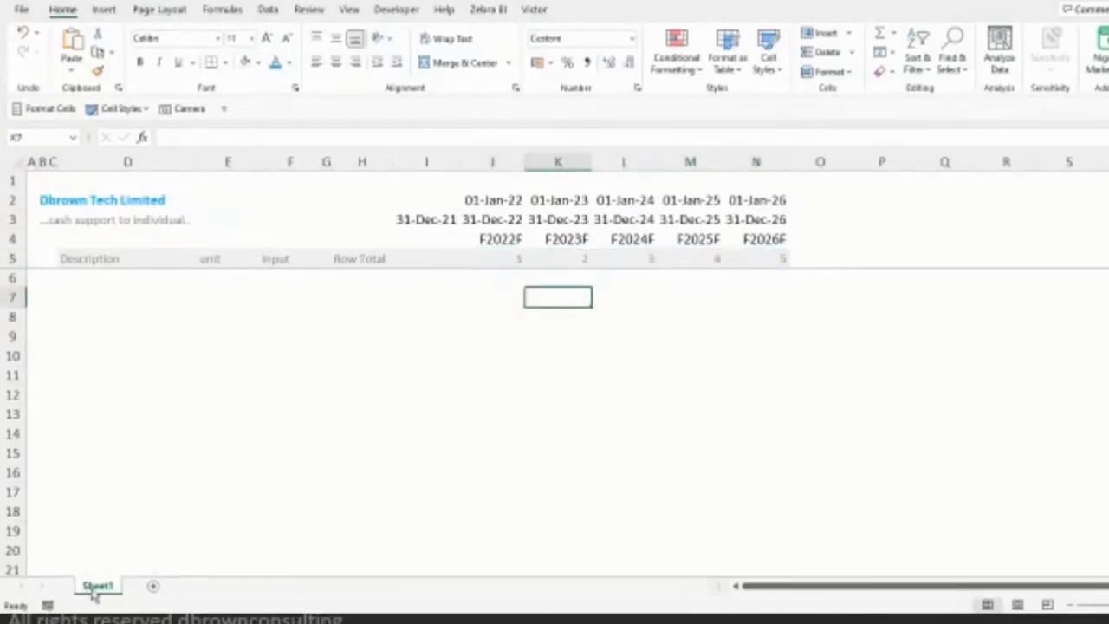
# - Duplicate Sheet1 and rename the original sheet as Input
pyautogui.moveTo(96, 587); pyautogui.dragTo(156, 576)
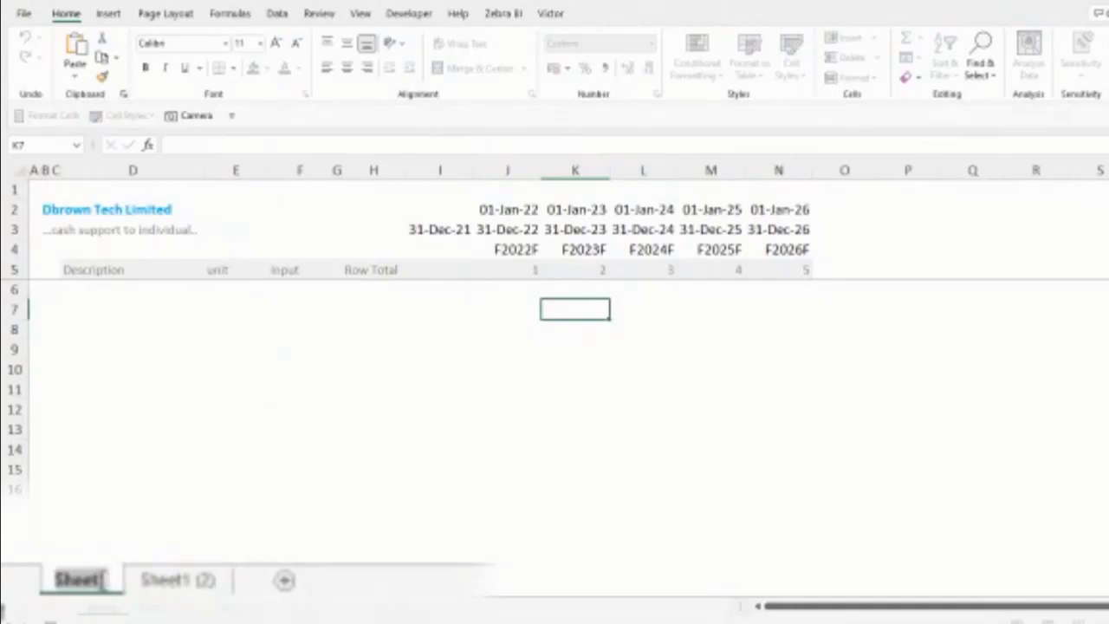
pyautogui.write('Input')
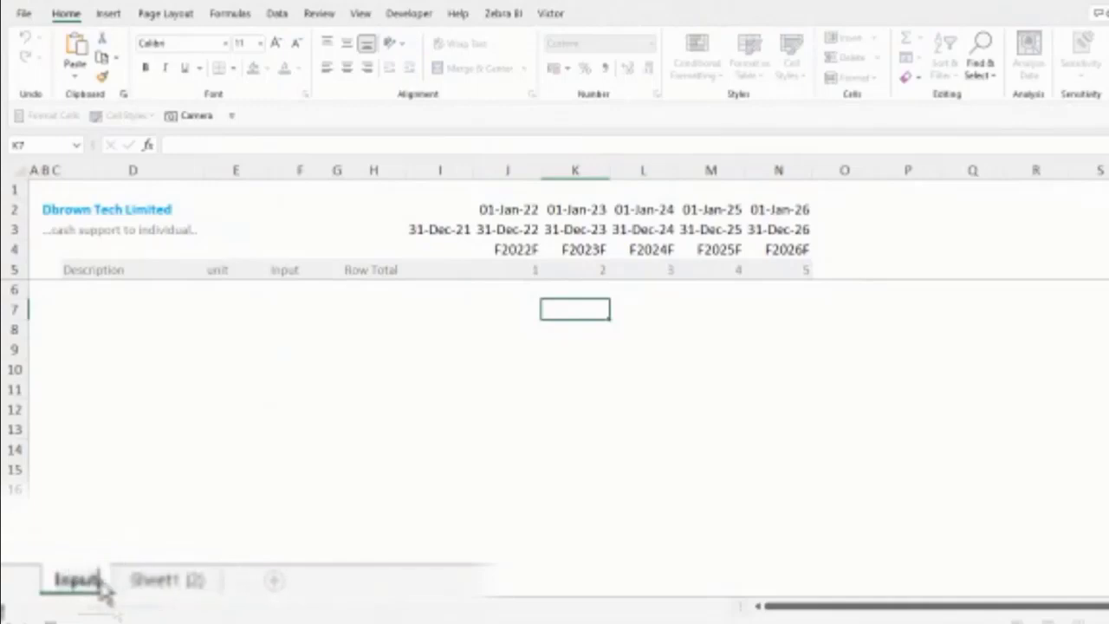
pyautogui.press('Return')
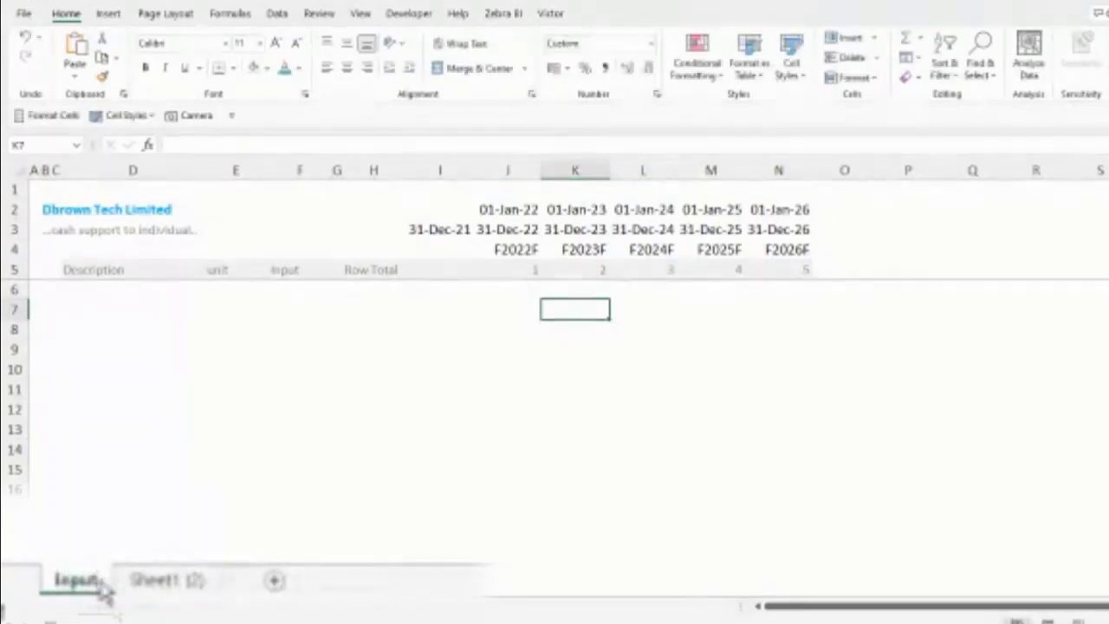
# - Rename the copied sheet Sheet1 (2) as Calculations
pyautogui.doubleClick(153, 582)
pyautogui.write('Cal')
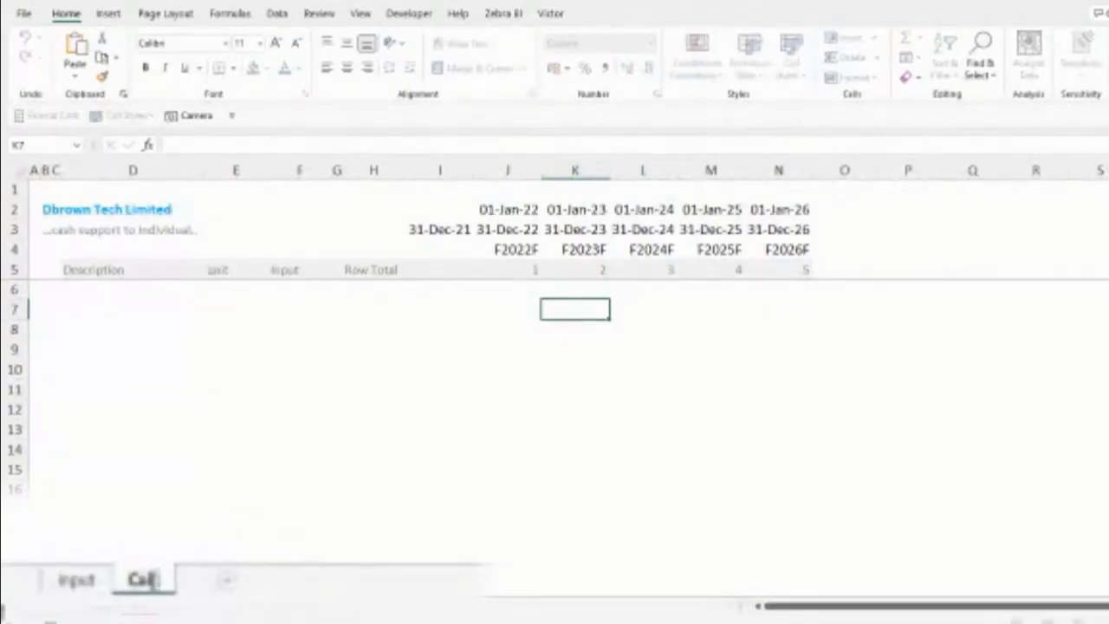
pyautogui.write('cul')
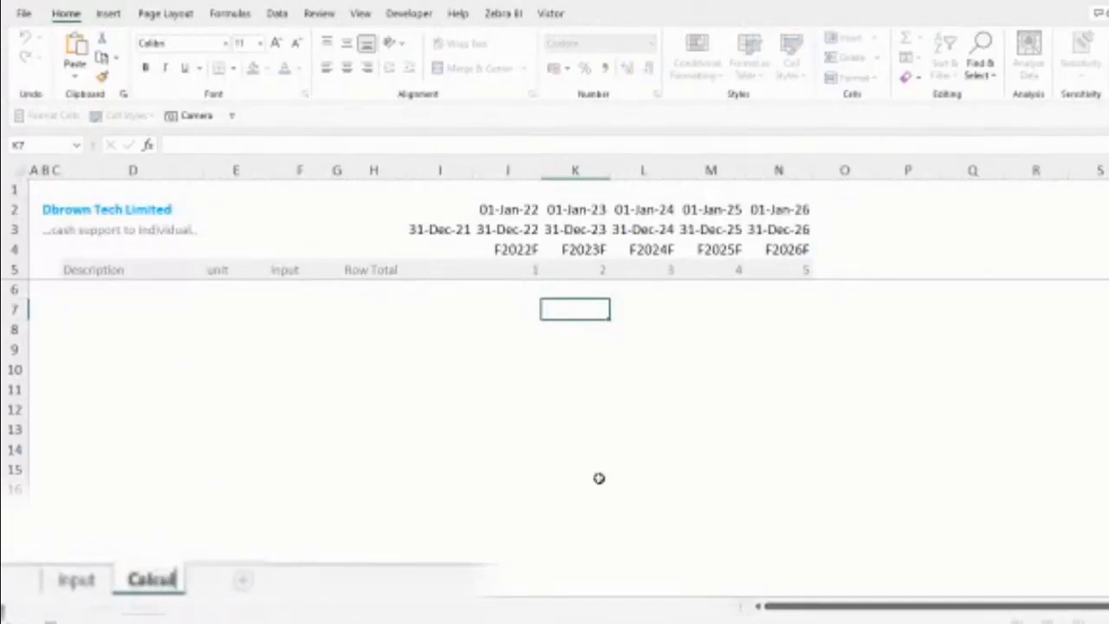
pyautogui.write('ations')
pyautogui.press('Return')
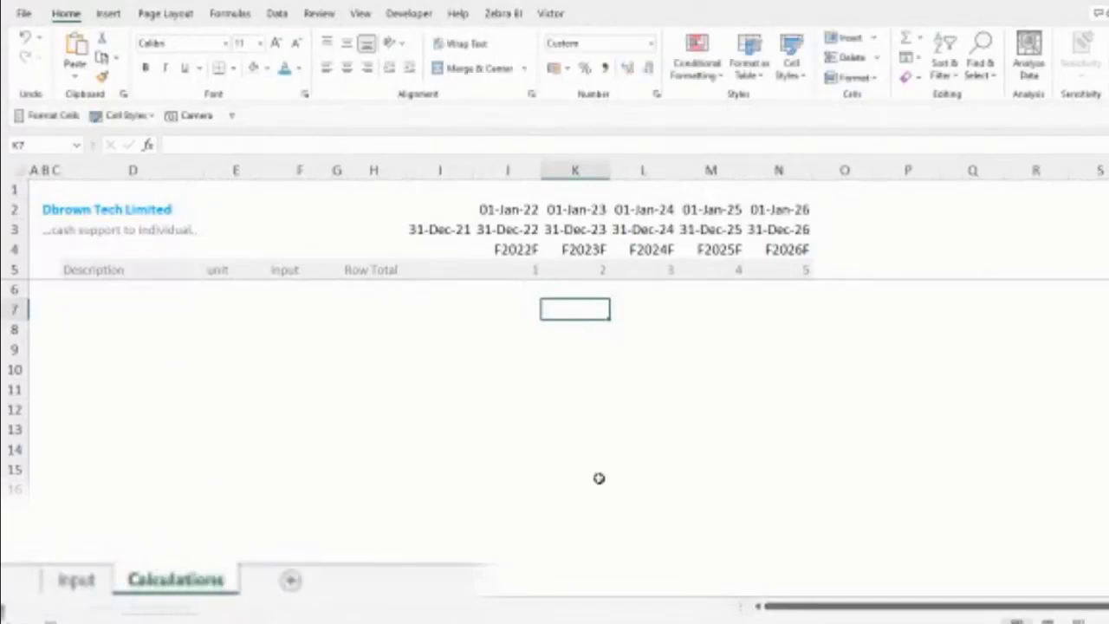
# - Duplicate the Calculations sheet and rename the copy as Output
pyautogui.moveTo(199, 598); pyautogui.dragTo(260, 576)
pyautogui.write('Output')
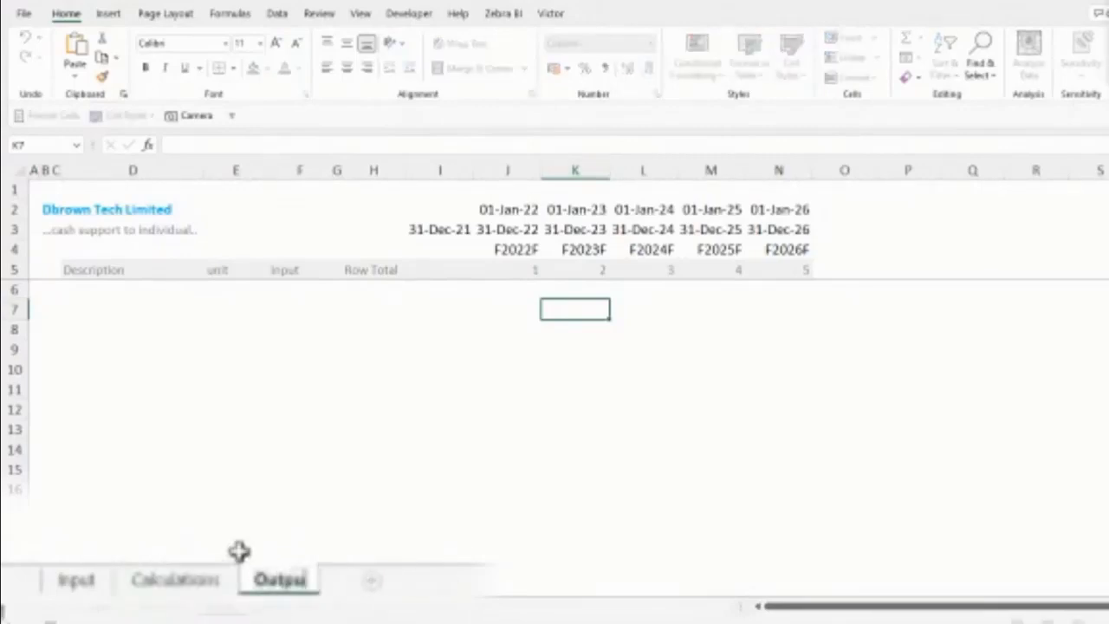
pyautogui.press('Return')
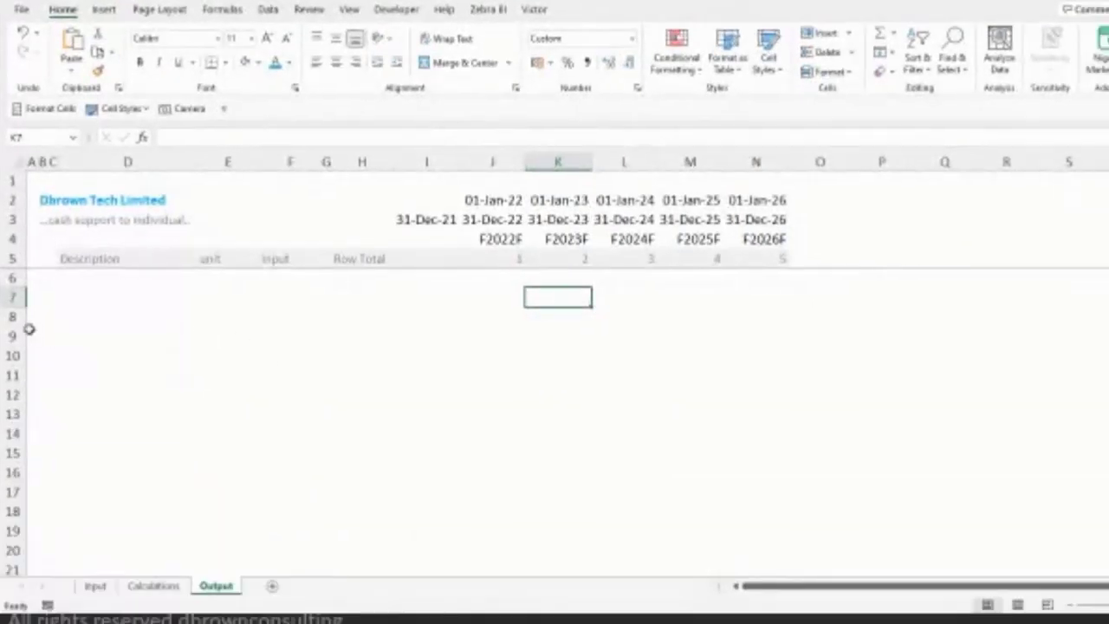
# - Enter the heading Assumptions in cell C4 of the Input sheet, below the tagline
pyautogui.click(94, 587)
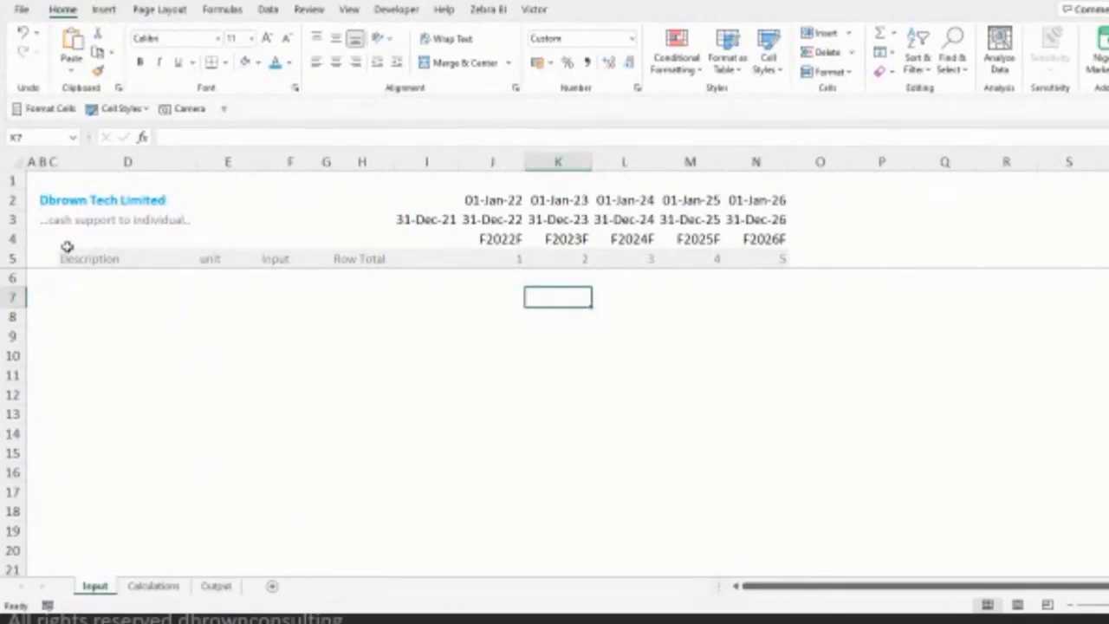
pyautogui.click(67, 241)
pyautogui.press('Left')
pyautogui.write('Assu')
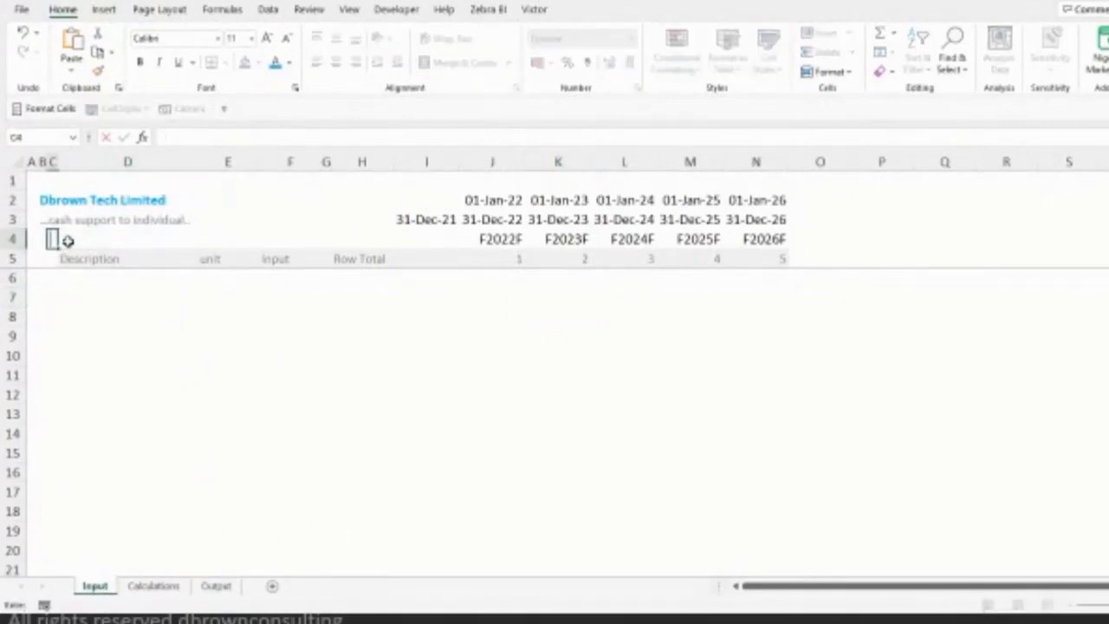
pyautogui.write('mptions')
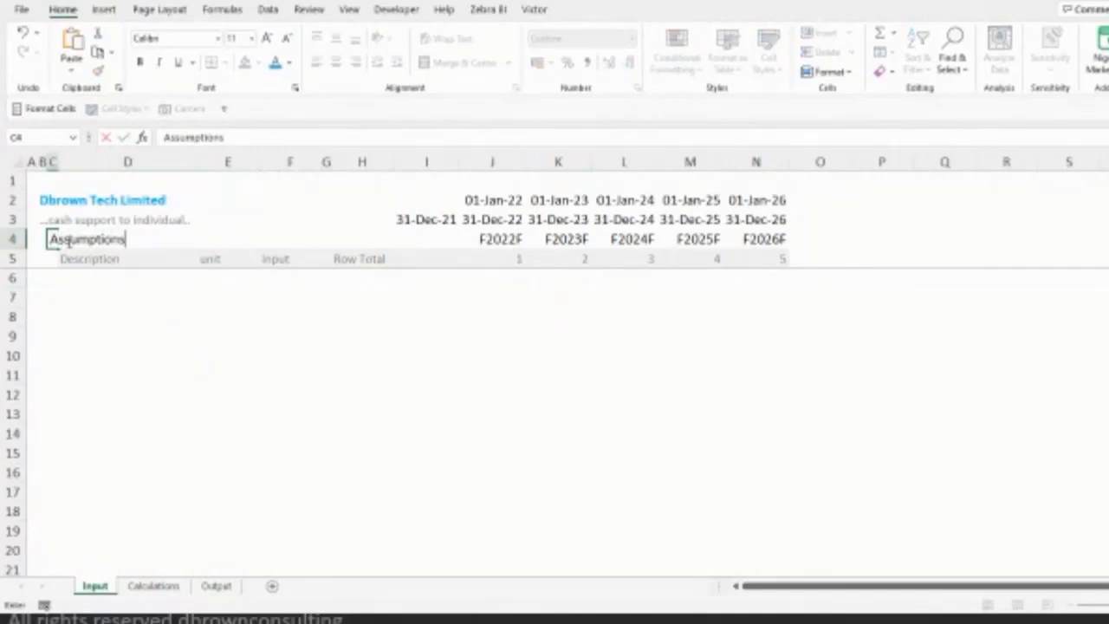
pyautogui.hotkey('ctrl', 'Return')
# - Make the Assumptions heading bold with a dark red font color
pyautogui.hotkey('ctrl', 'b')
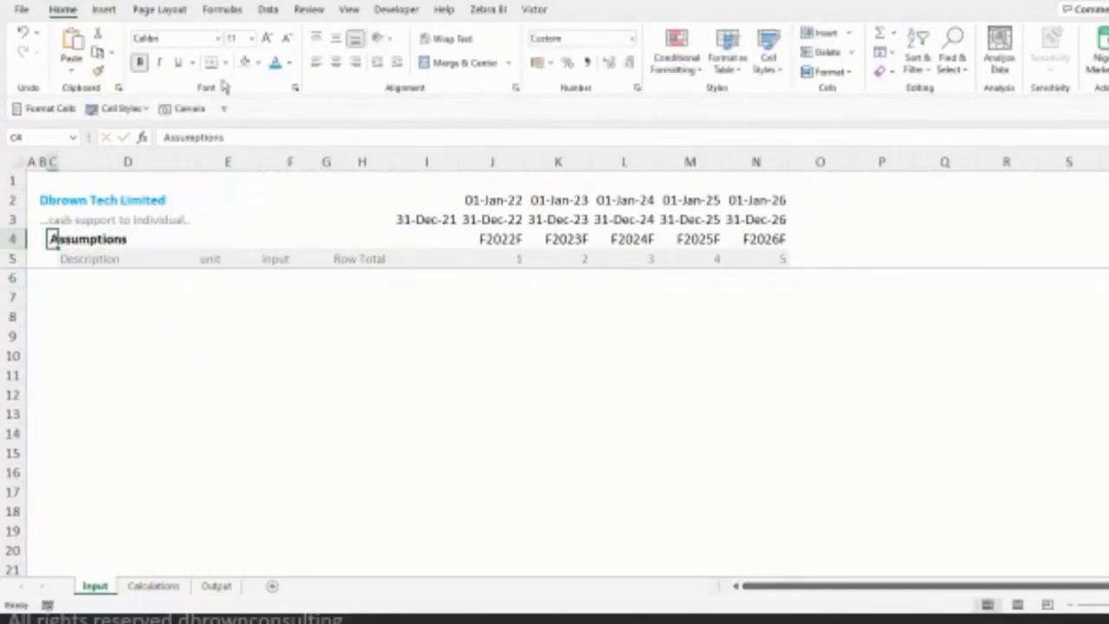
pyautogui.click(289, 63)
pyautogui.click(278, 229)
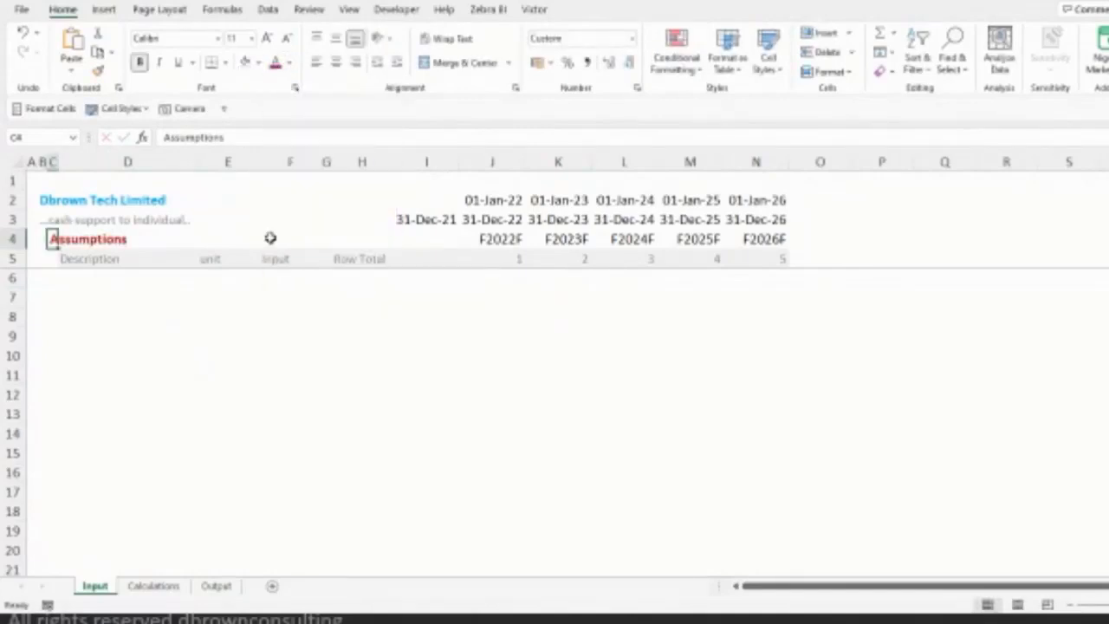
# - Copy the formatted Assumptions heading from the Input sheet into cell C4 of the Calculations sheet
pyautogui.click(180, 338)
pyautogui.press('Up')
pyautogui.press('Up')
pyautogui.press('Up')
pyautogui.press('Up')
pyautogui.press('Up')
pyautogui.hotkey('ctrl', 'c')
pyautogui.hotkey('ctrl', 'pagedown')
pyautogui.press('Left')
pyautogui.press('Left')
pyautogui.press('Left')
pyautogui.press('Left')
pyautogui.press('Left')
pyautogui.press('Left')
pyautogui.press('Left')
pyautogui.press('Left')
pyautogui.press('Left')
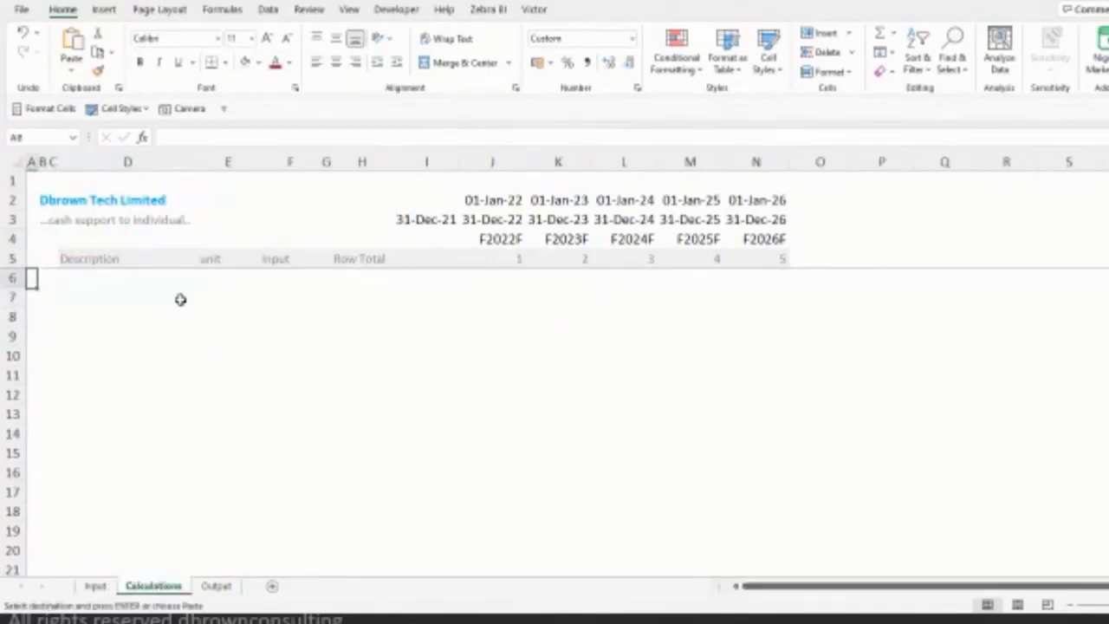
pyautogui.press('Up')
pyautogui.press('Up')
pyautogui.press('Up')
pyautogui.press('Right')
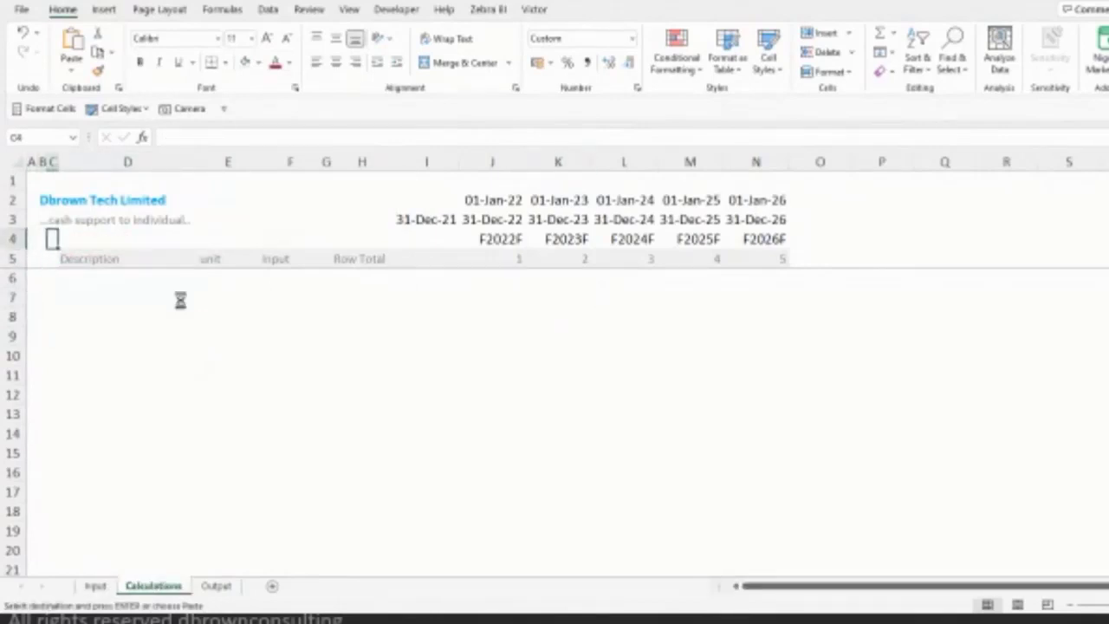
pyautogui.hotkey('ctrl', 'v')
# - Change the heading in cell C4 of the Calculations sheet to Calculations
pyautogui.write('Cal')
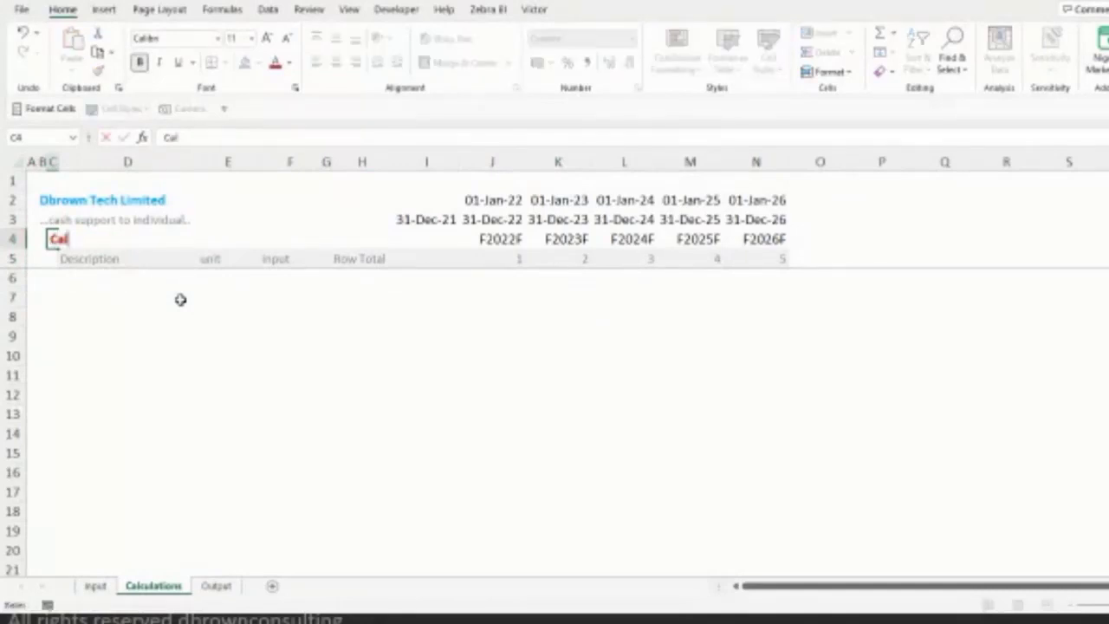
pyautogui.write('culations')
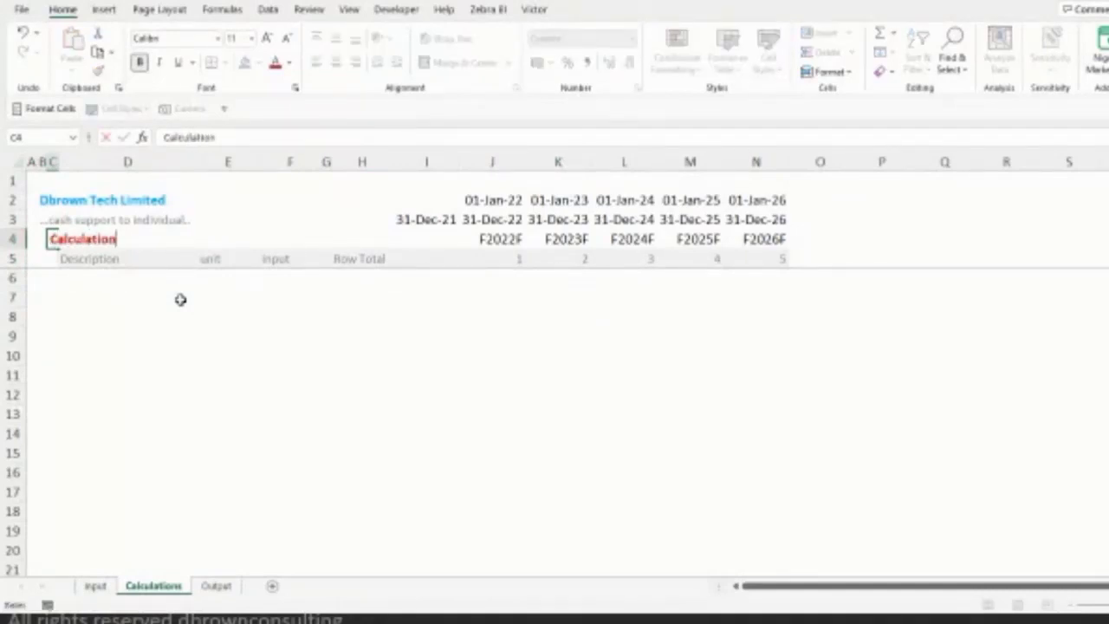
pyautogui.press('Return')
# - Copy the Calculations heading from cell C4 of the Calculations sheet into cell C4 of the Output sheet
pyautogui.hotkey('ctrl', 'pagedown')
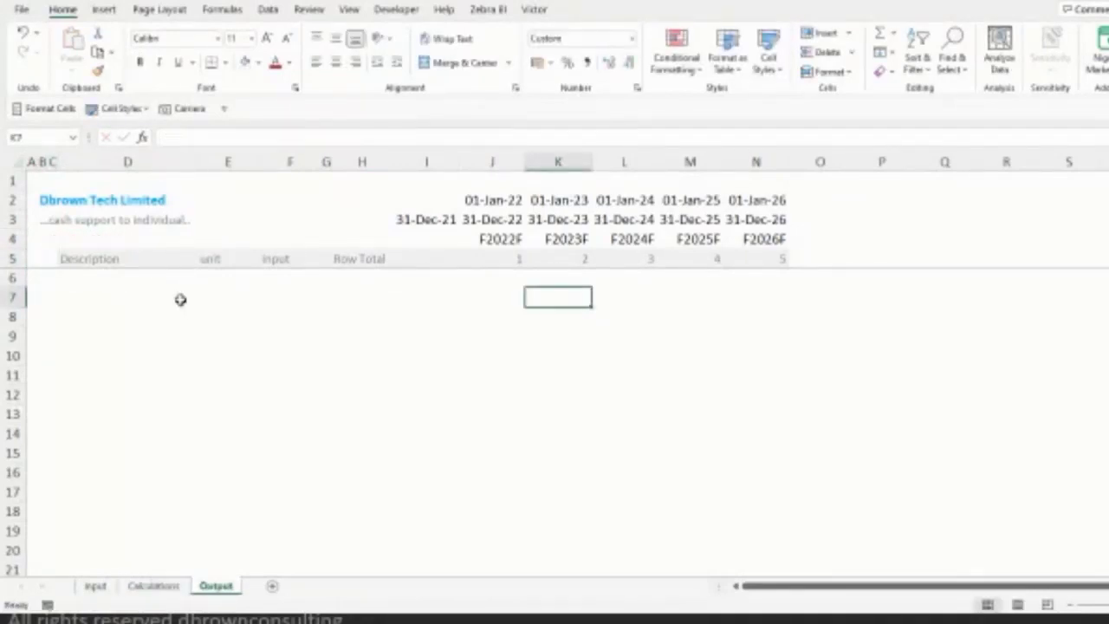
pyautogui.hotkey('ctrl', 'pageup')
pyautogui.press('Up')
pyautogui.hotkey('ctrl', 'c')
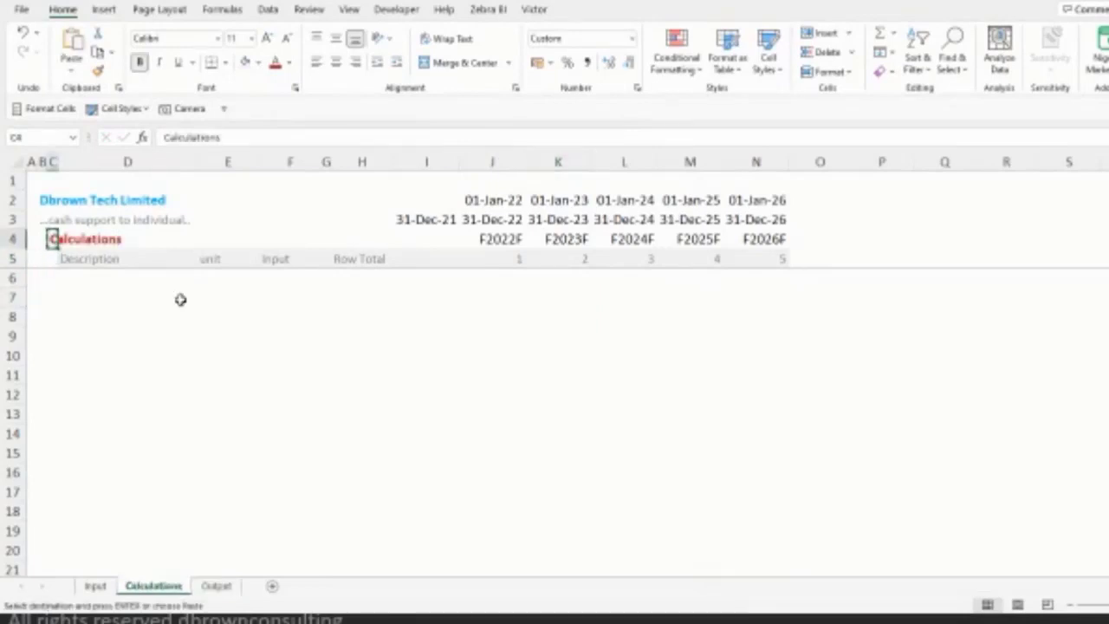
pyautogui.hotkey('ctrl', 'pagedown')
pyautogui.press('Left')
pyautogui.press('Left')
pyautogui.press('Left')
pyautogui.press('Left')
pyautogui.press('Left')
pyautogui.press('Left')
pyautogui.press('Left')
pyautogui.press('Left')
pyautogui.press('Up')
pyautogui.press('Up')
pyautogui.press('Up')
pyautogui.press('Up')
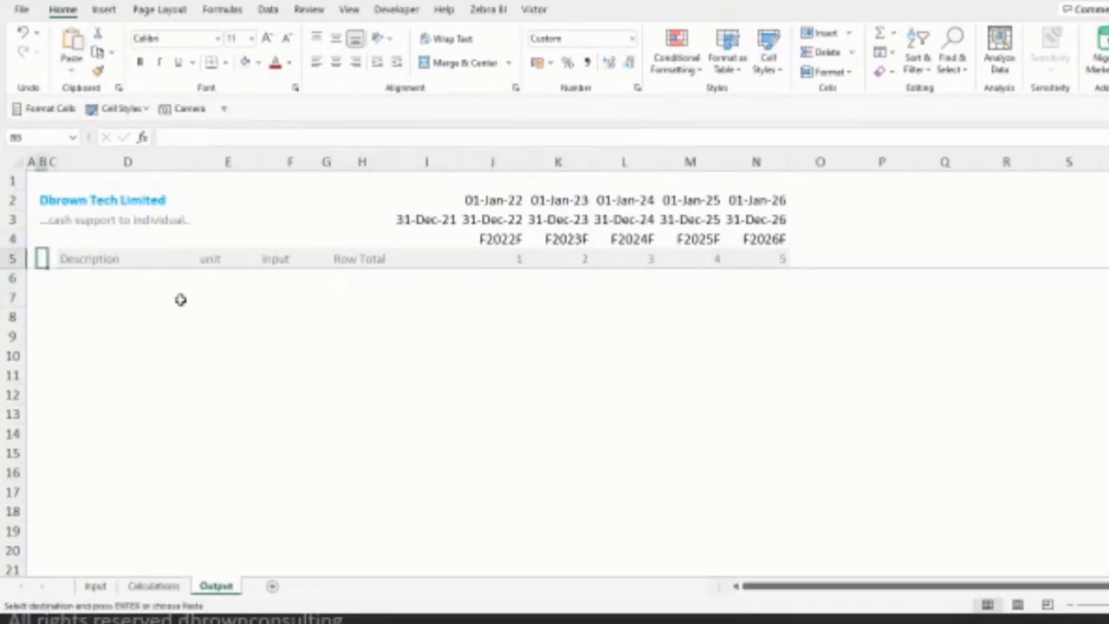
pyautogui.press('Down')
pyautogui.hotkey('ctrl', 'v')
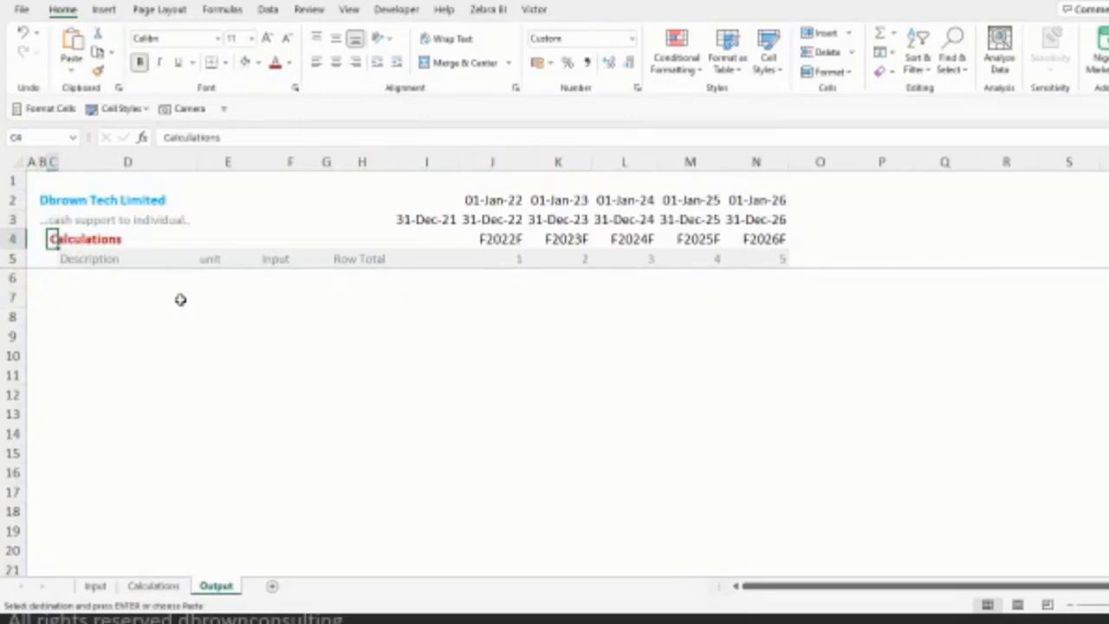
# - Change the heading in cell C4 of the Output sheet to Output
pyautogui.write('Output')
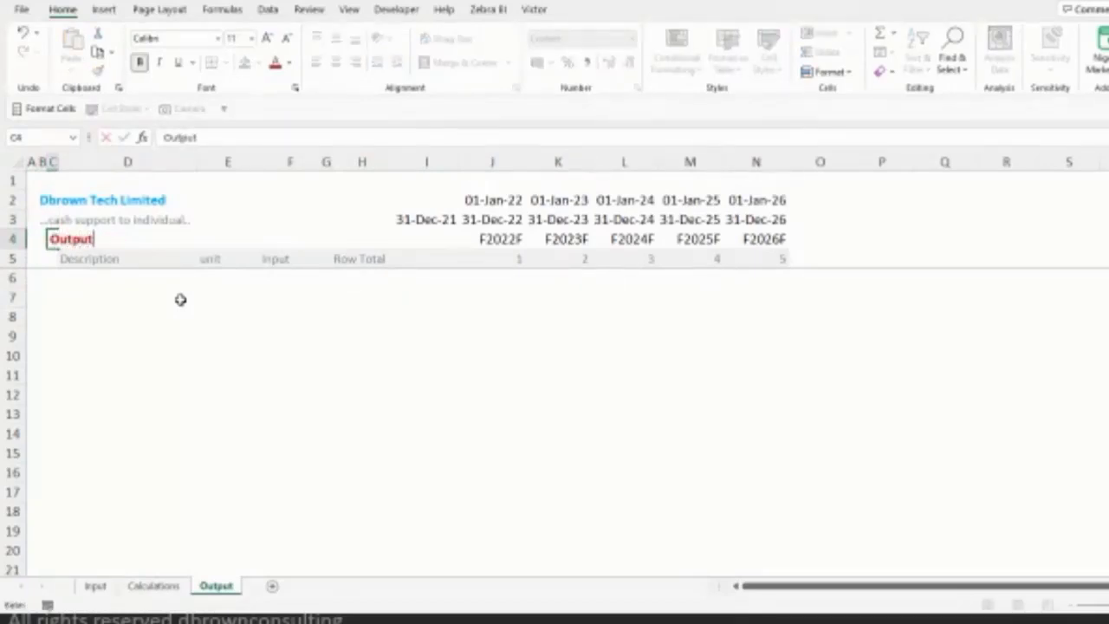
pyautogui.hotkey('ctrl', 'Return')
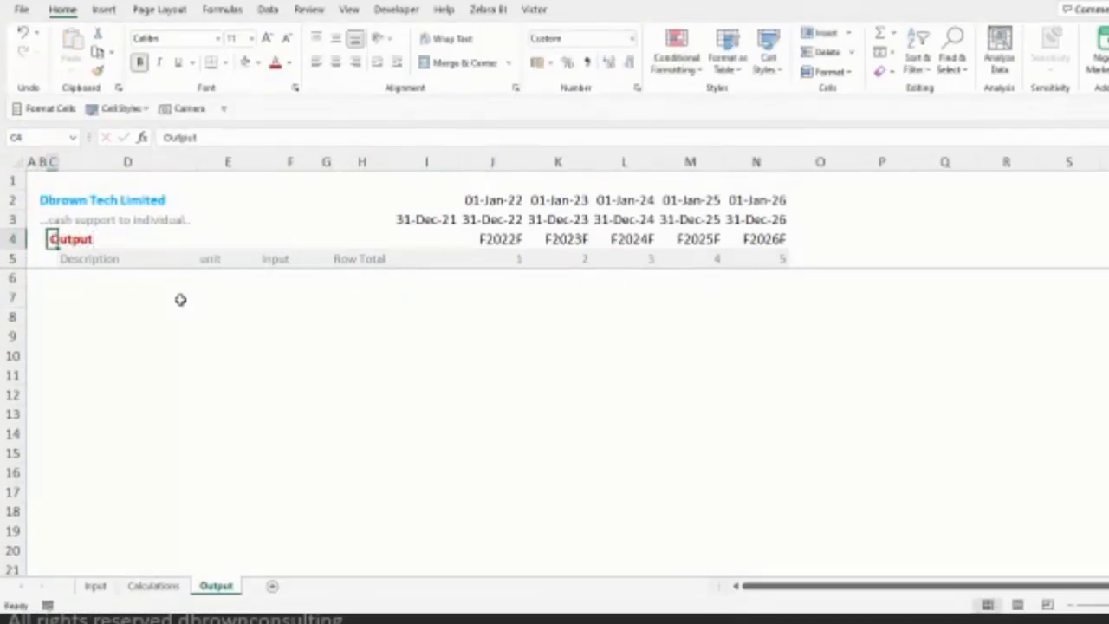
# - Enter the section title Revenue Component in cell B7 of the Input sheet
pyautogui.hotkey('ctrl', 'pageup')
pyautogui.hotkey('ctrl', 'pageup')
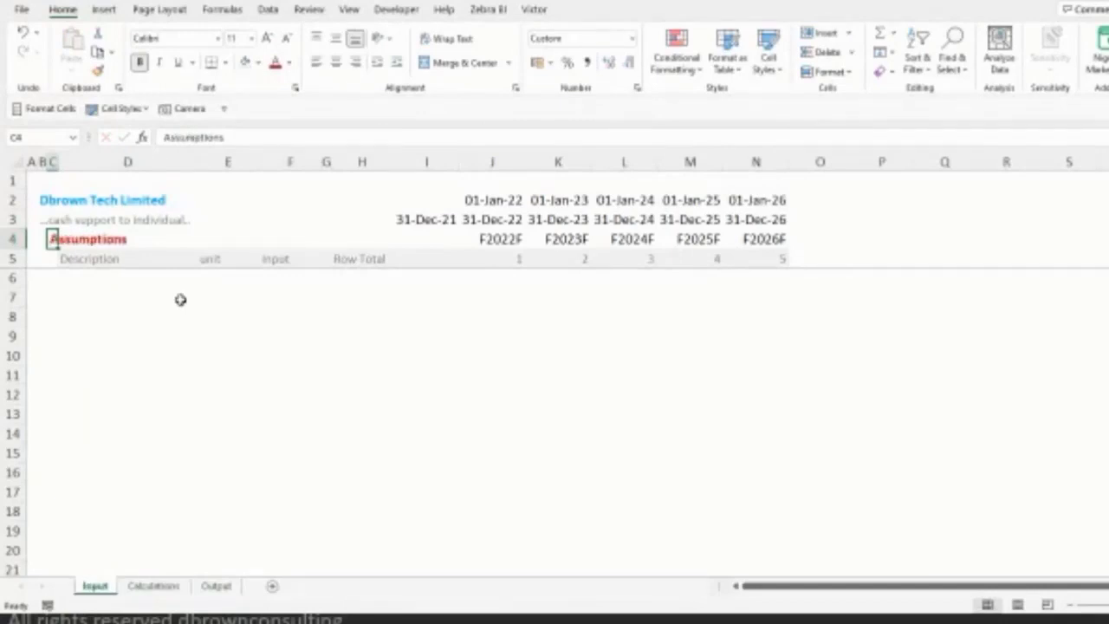
pyautogui.press('Down')
pyautogui.press('Down')
pyautogui.press('Down')
pyautogui.press('Down')
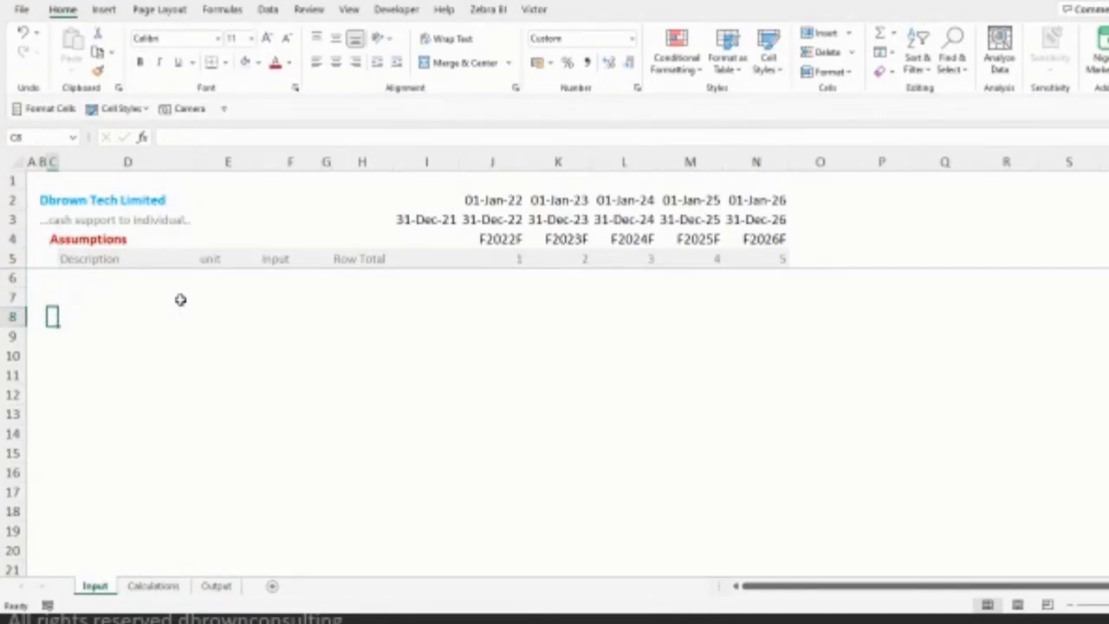
pyautogui.press('Up')
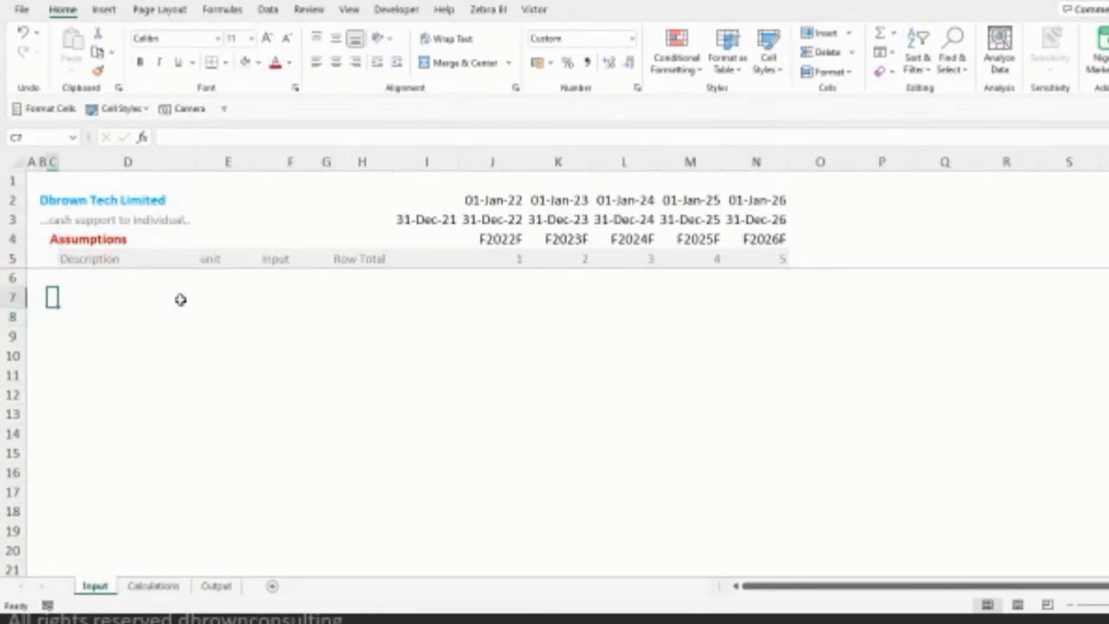
pyautogui.press('Up')
pyautogui.press('Down')
pyautogui.press('Left')
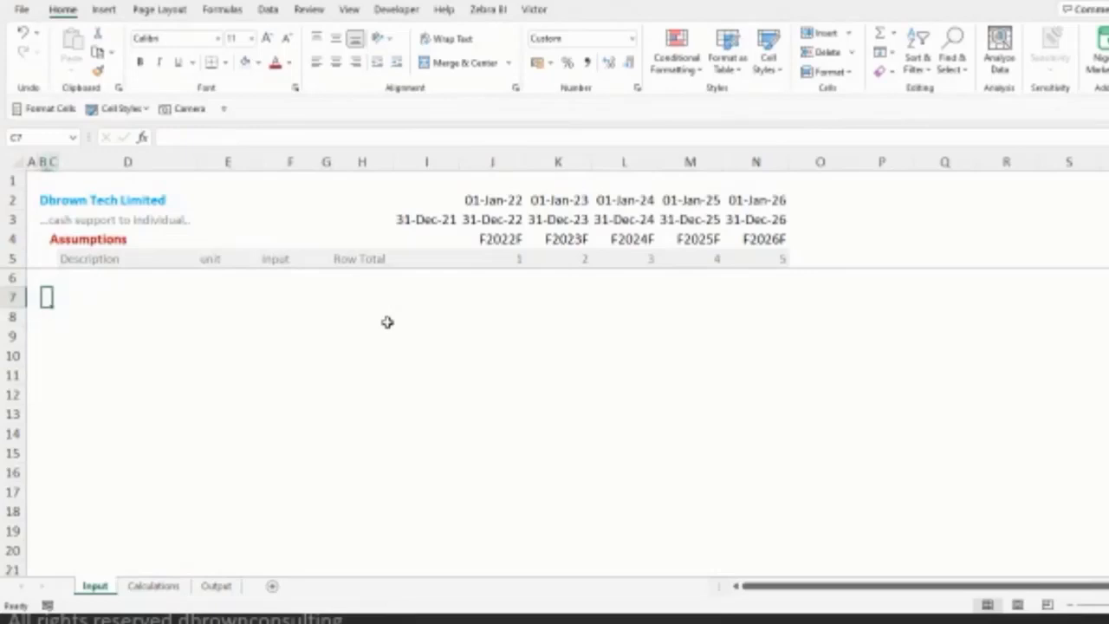
pyautogui.write('Revenue')
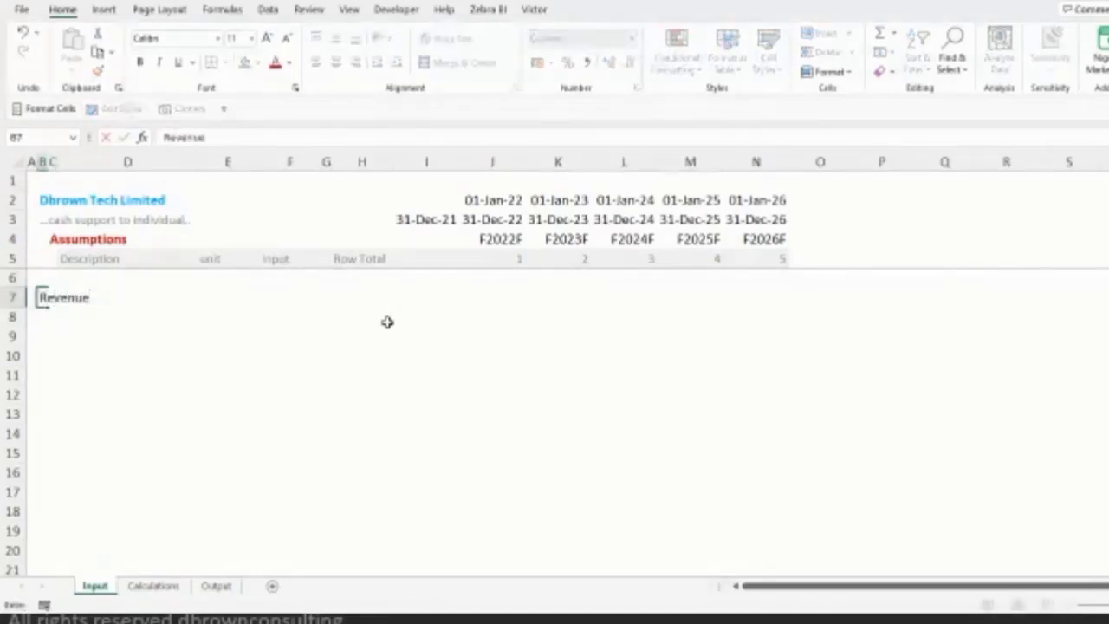
pyautogui.write(' Component')
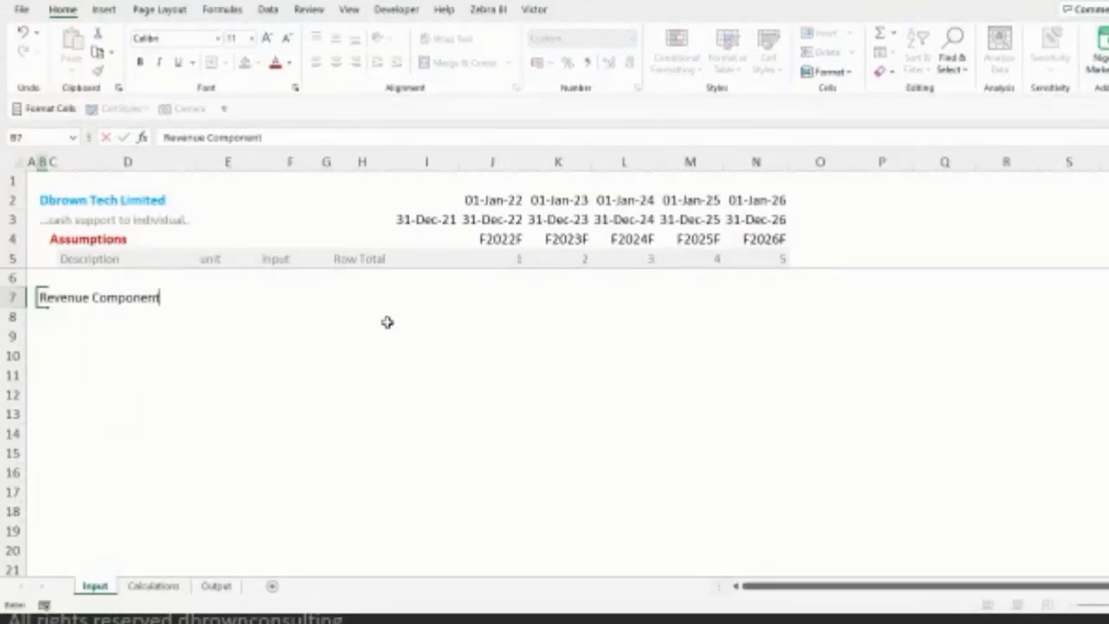
pyautogui.hotkey('ctrl', 'Return')
# - Apply the Heading 1 cell style to the Revenue Component row from B7 to N7
pyautogui.hotkey('shift', 'Right')
pyautogui.hotkey('shift', 'Right')
pyautogui.hotkey('shift', 'Right')
pyautogui.hotkey('shift', 'Right')
pyautogui.hotkey('shift', 'Right')
pyautogui.hotkey('shift', 'Right')
pyautogui.hotkey('shift', 'Right')
pyautogui.hotkey('shift', 'Right')
pyautogui.hotkey('shift', 'Right')
pyautogui.hotkey('shift', 'Right')
pyautogui.hotkey('shift', 'Right')
pyautogui.hotkey('shift', 'Right')
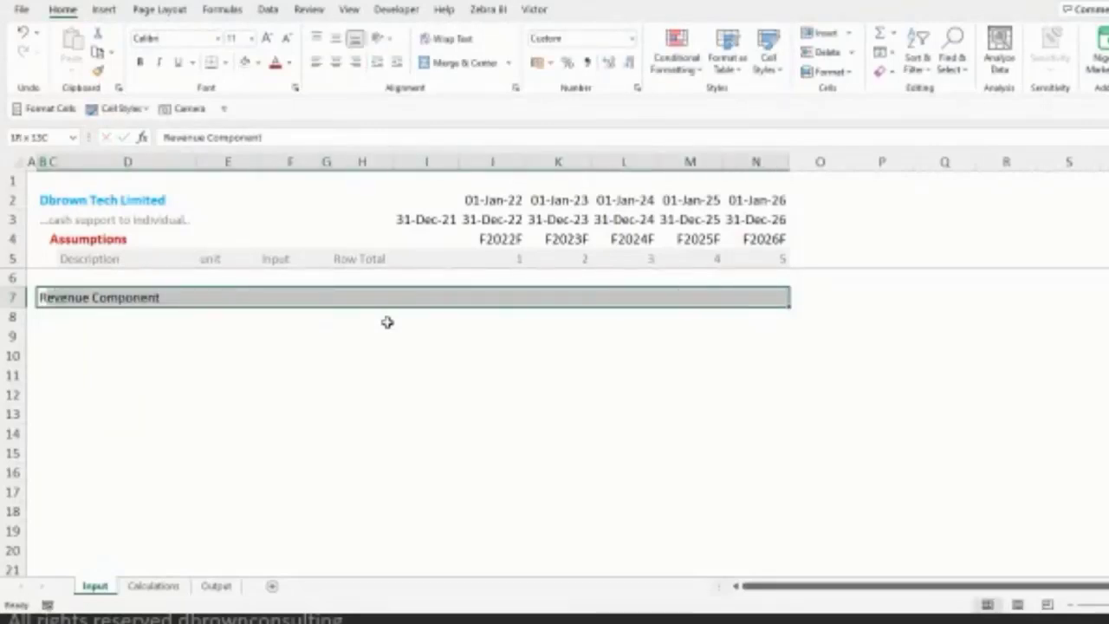
pyautogui.hotkey('alt', '2')
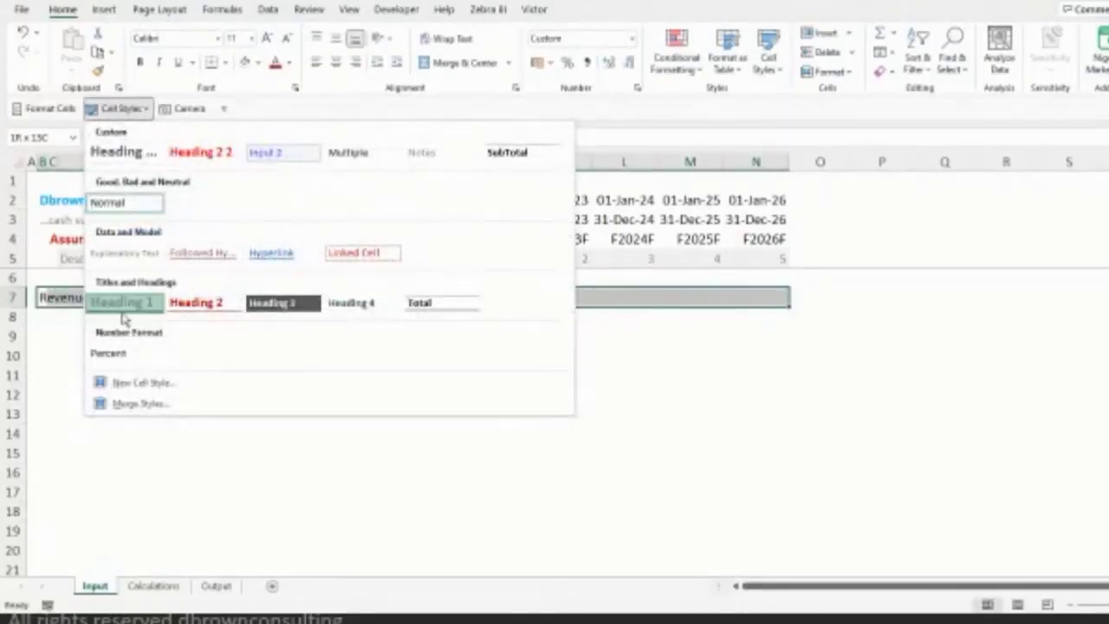
pyautogui.click(108, 300)
pyautogui.click(83, 341)
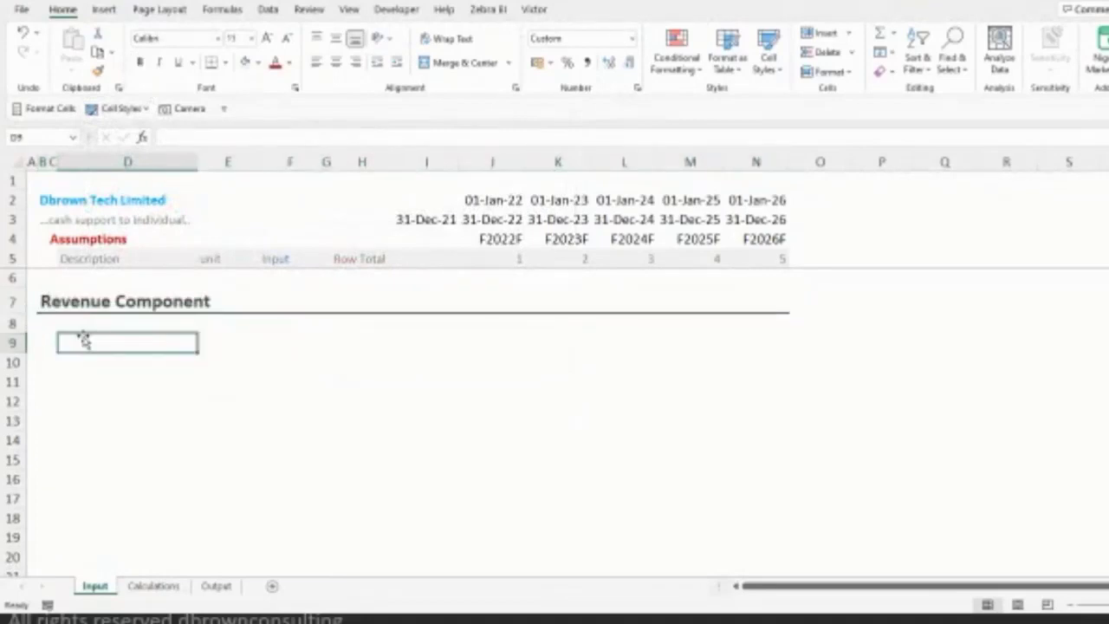
# - Change the period end formula in J3 of the Calculations sheet to one-month periods, =EDATE(J2,1)-1
pyautogui.hotkey('ctrl', 'pagedown')
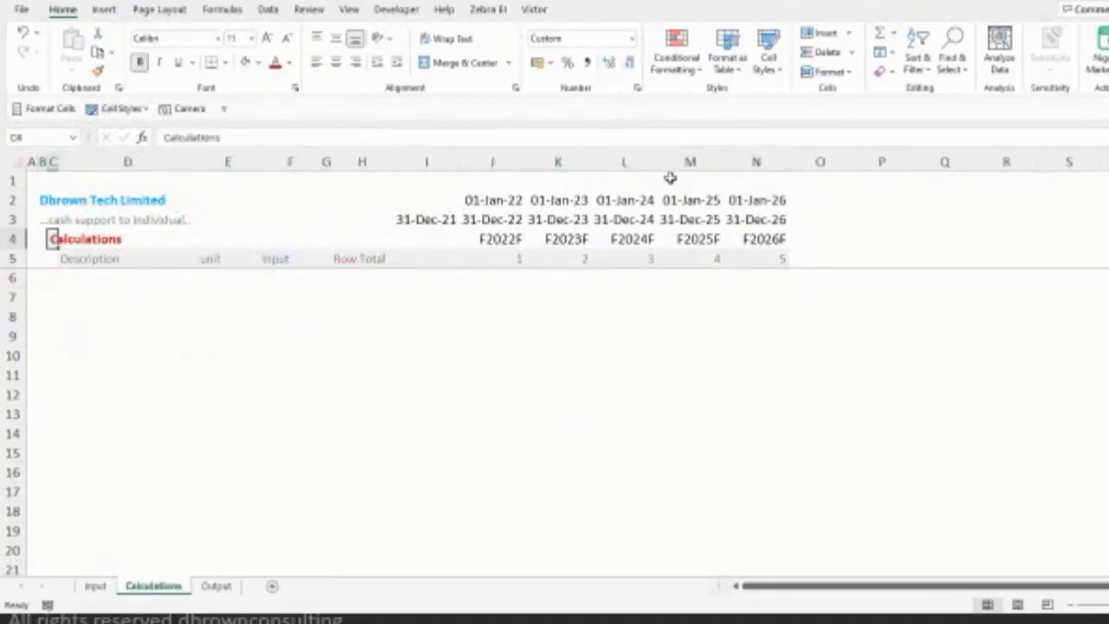
pyautogui.click(492, 236)
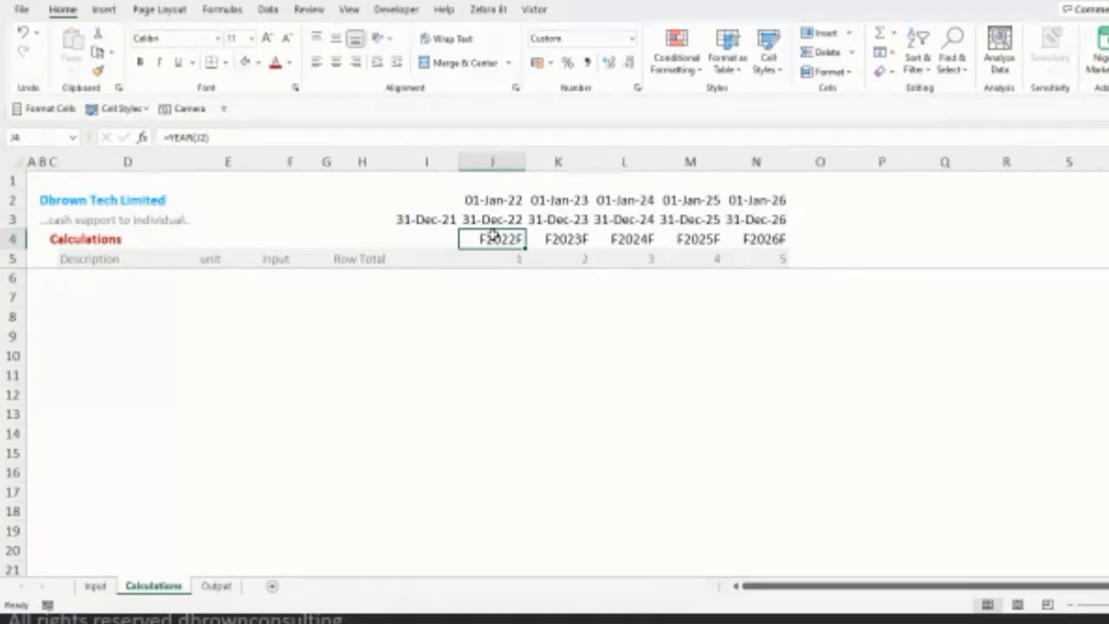
pyautogui.press('Up')
pyautogui.press('F2')
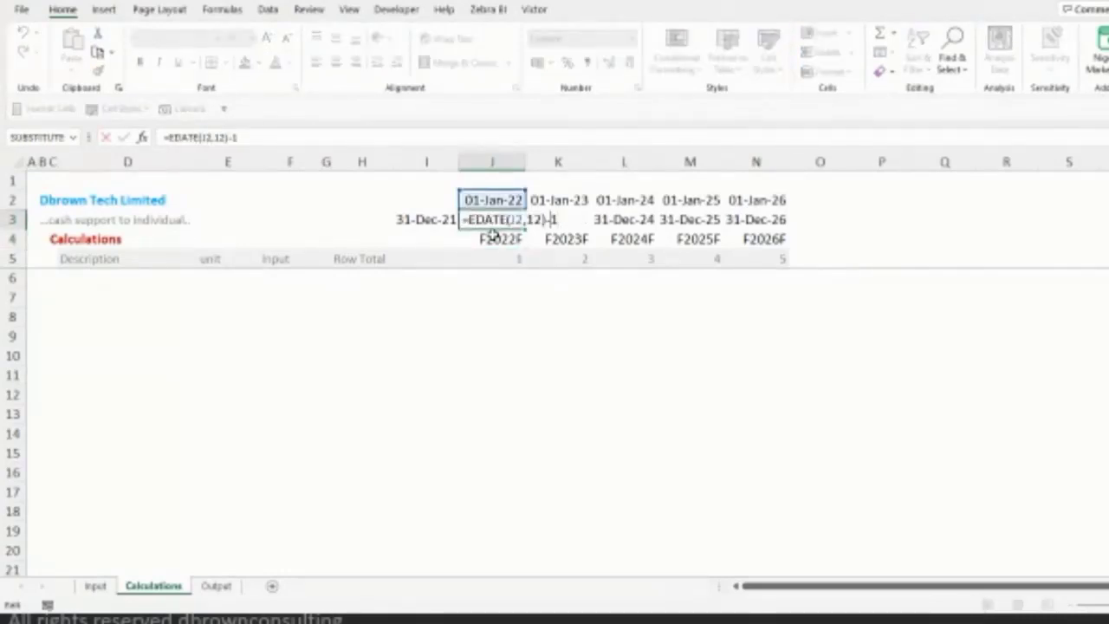
pyautogui.press('Left')
pyautogui.press('Left')
pyautogui.press('Left')
pyautogui.press('BackSpace')
pyautogui.press('Return')
# - Fill the start and end date formulas in J2:J3 rightward through column N
pyautogui.press('Up')
pyautogui.press('Up')
pyautogui.hotkey('shift', 'Down')
pyautogui.hotkey('shift', 'Right')
pyautogui.hotkey('shift', 'Right')
pyautogui.hotkey('shift', 'Right')
pyautogui.hotkey('shift', 'Right')
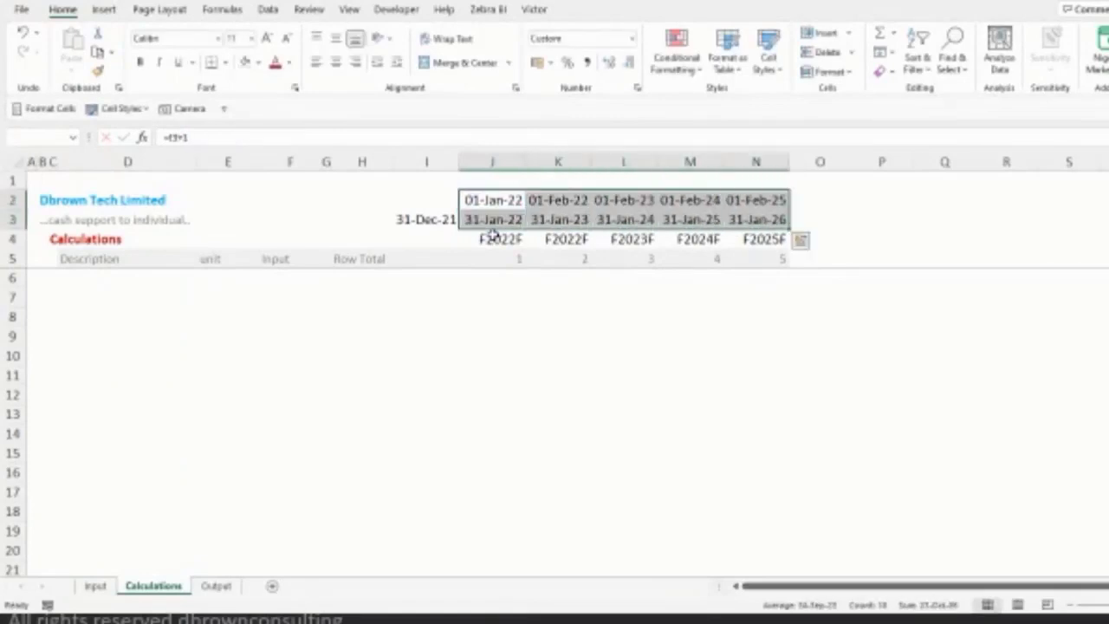
pyautogui.hotkey('ctrl', 'r')
# - Enter the counter formula =I7+1 in cell J7 of the Calculations sheet
pyautogui.click(492, 236)
pyautogui.press('Down')
pyautogui.press('Down')
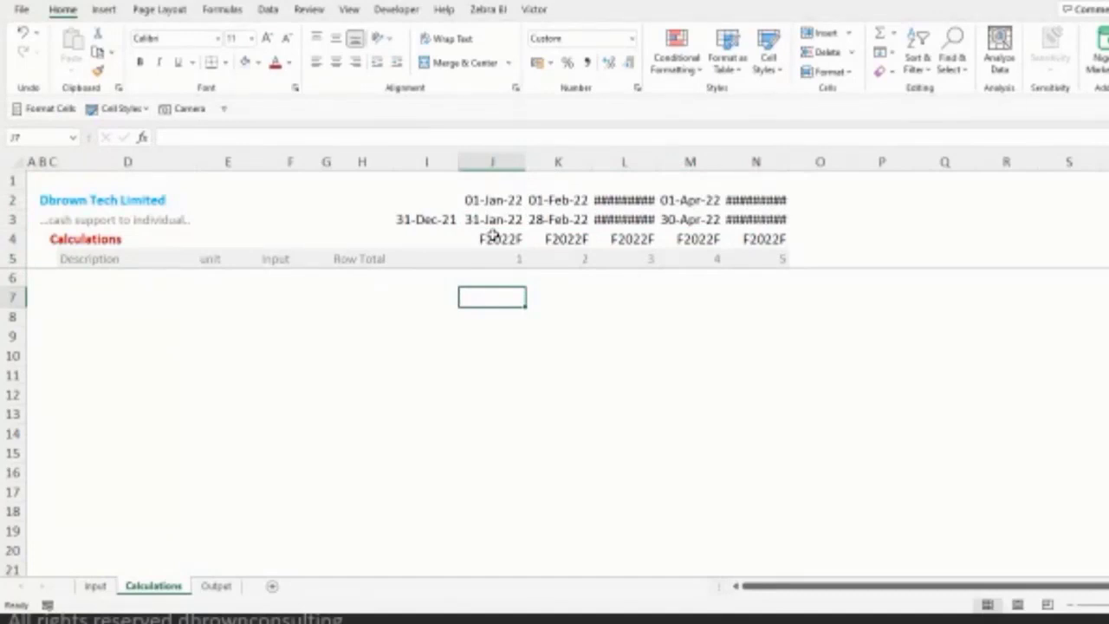
pyautogui.write('=')
pyautogui.press('Left')
pyautogui.write('+1')
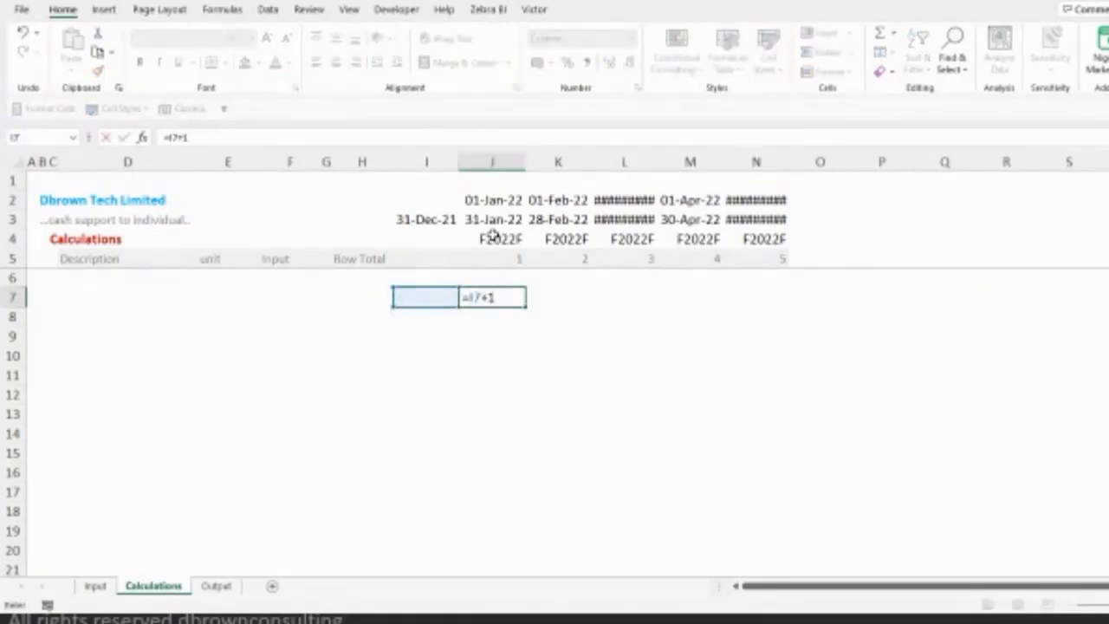
pyautogui.hotkey('ctrl', 'Return')
pyautogui.hotkey('shift', 'Right')
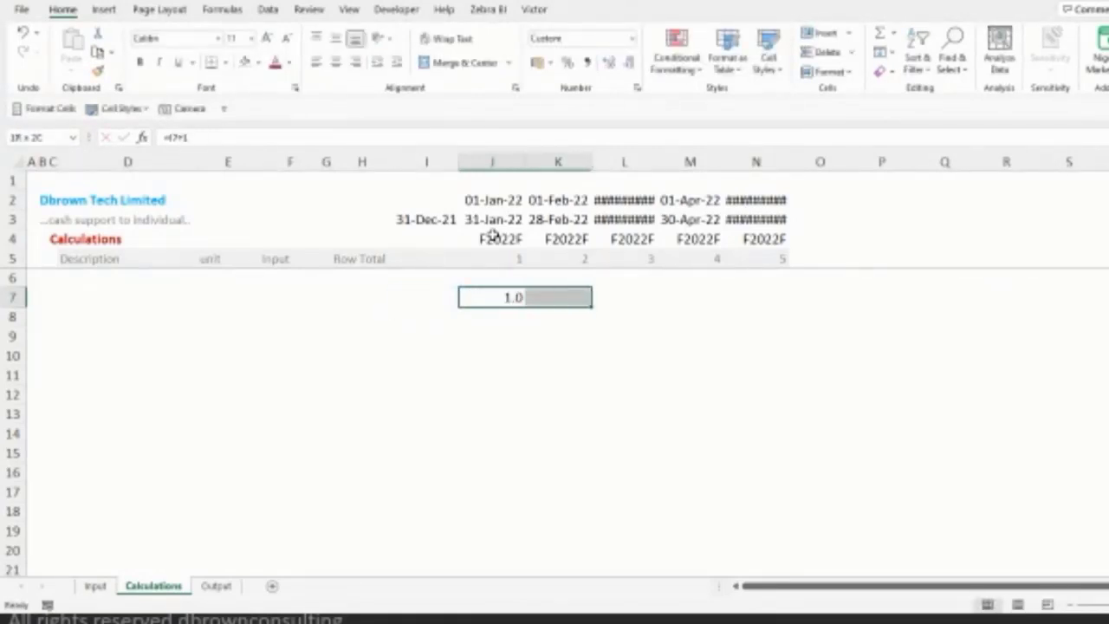
pyautogui.press('Left')
pyautogui.press('Right')
pyautogui.write('=')
pyautogui.press('Left')
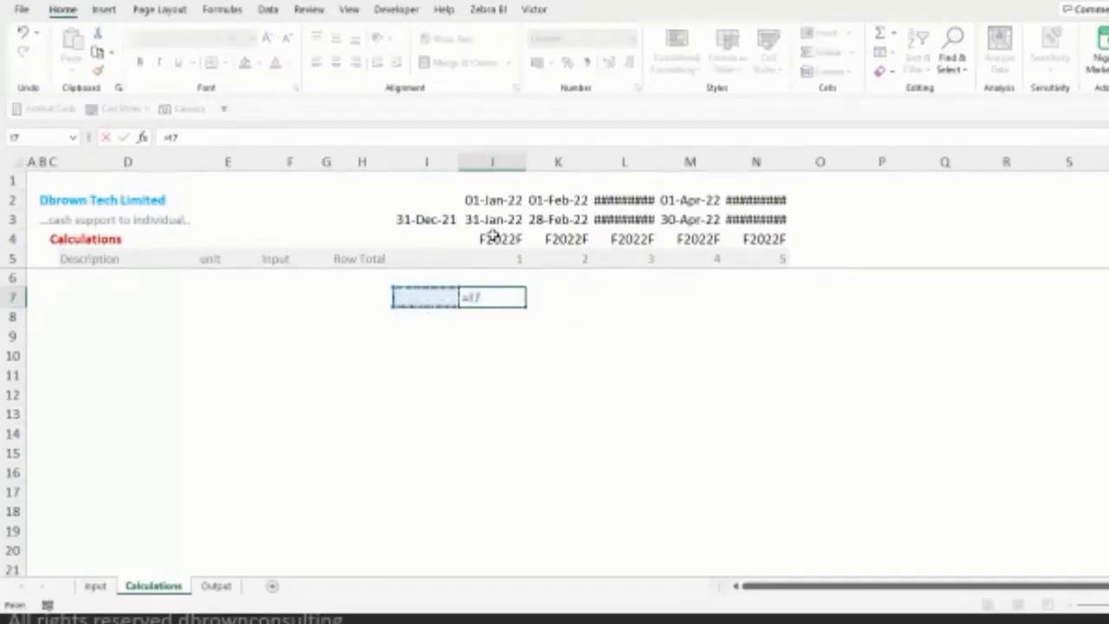
pyautogui.write('+1')
pyautogui.hotkey('ctrl', 'Return')
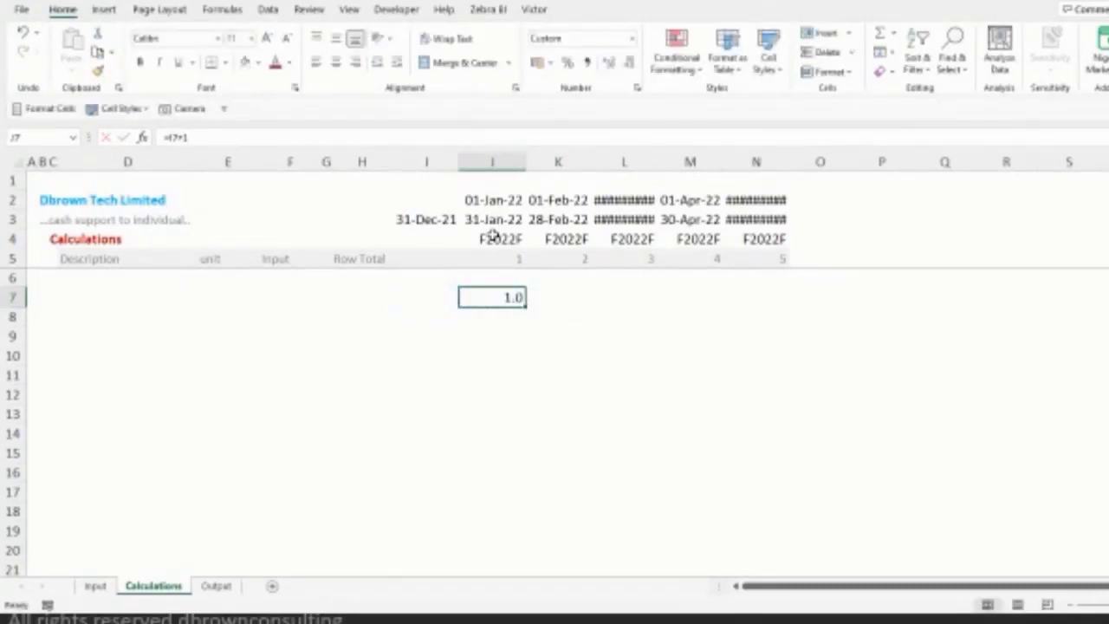
# - Fill the counter formula in J7 rightward along row 7 to beyond column BP
pyautogui.hotkey('shift', 'Right')
pyautogui.hotkey('shift', 'Right')
pyautogui.hotkey('shift', 'Right')
pyautogui.hotkey('shift', 'Right')
pyautogui.hotkey('shift', 'Right')
pyautogui.hotkey('shift', 'Right')
pyautogui.hotkey('shift', 'Right')
pyautogui.hotkey('shift', 'Right')
pyautogui.hotkey('shift', 'Right')
pyautogui.hotkey('shift', 'Right')
pyautogui.hotkey('shift', 'Right')
pyautogui.hotkey('shift', 'Right')
pyautogui.hotkey('shift', 'Right')
pyautogui.hotkey('shift', 'Right')
pyautogui.hotkey('shift', 'Right')
pyautogui.hotkey('shift', 'Right')
pyautogui.hotkey('shift', 'Right')
pyautogui.hotkey('shift', 'Right')
pyautogui.hotkey('shift', 'Right')
pyautogui.hotkey('shift', 'Right')
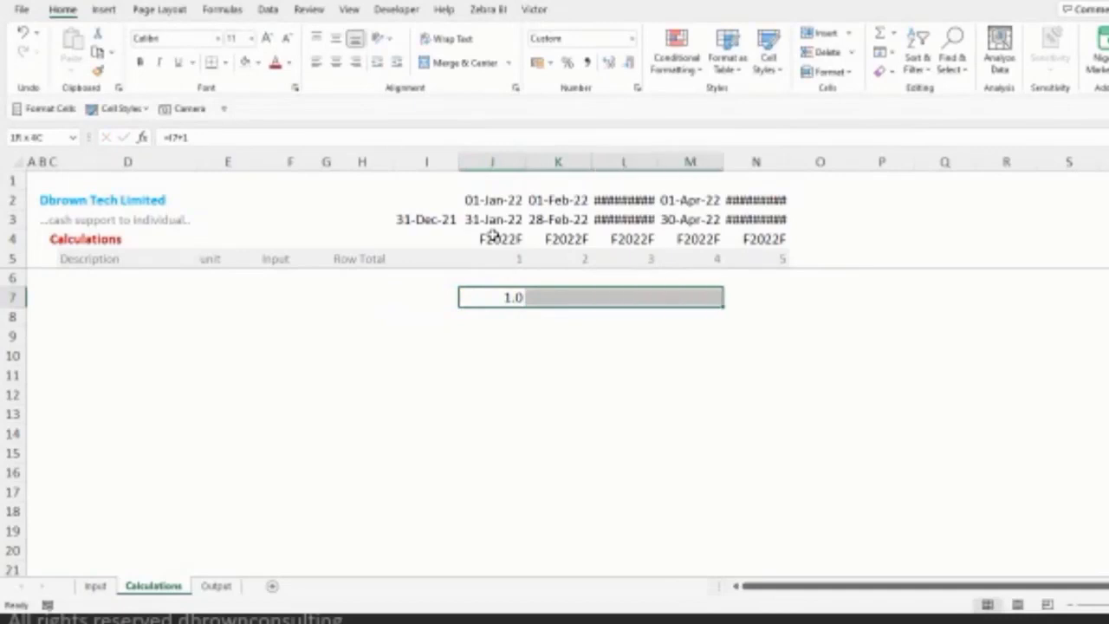
pyautogui.hotkey('shift', 'Right')
pyautogui.hotkey('shift', 'Right')
pyautogui.hotkey('shift', 'Right')
pyautogui.hotkey('shift', 'Right')
pyautogui.hotkey('shift', 'Right')
pyautogui.hotkey('shift', 'Right')
pyautogui.hotkey('shift', 'Right')
pyautogui.hotkey('shift', 'Right')
pyautogui.hotkey('shift', 'Right')
pyautogui.hotkey('shift', 'Right')
pyautogui.hotkey('shift', 'Right')
pyautogui.hotkey('shift', 'Right')
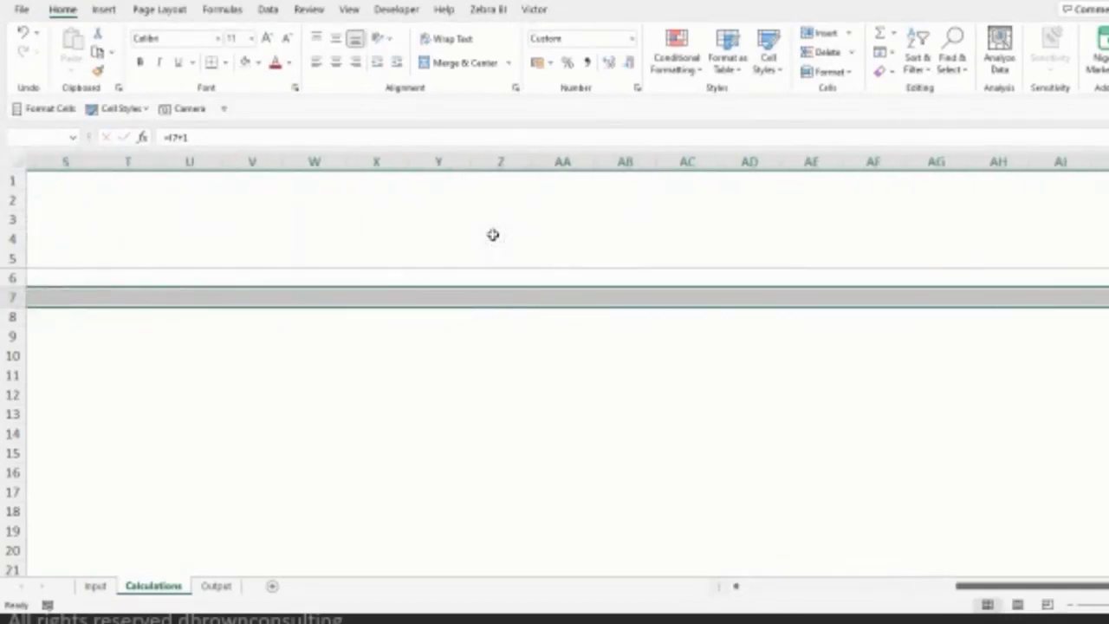
pyautogui.hotkey('shift', 'Right')
pyautogui.hotkey('shift', 'Right')
pyautogui.hotkey('shift', 'Right')
pyautogui.hotkey('shift', 'Right')
pyautogui.hotkey('shift', 'Right')
pyautogui.hotkey('shift', 'Right')
pyautogui.hotkey('shift', 'Right')
pyautogui.hotkey('shift', 'Right')
pyautogui.hotkey('shift', 'Right')
pyautogui.hotkey('shift', 'Right')
pyautogui.hotkey('shift', 'Right')
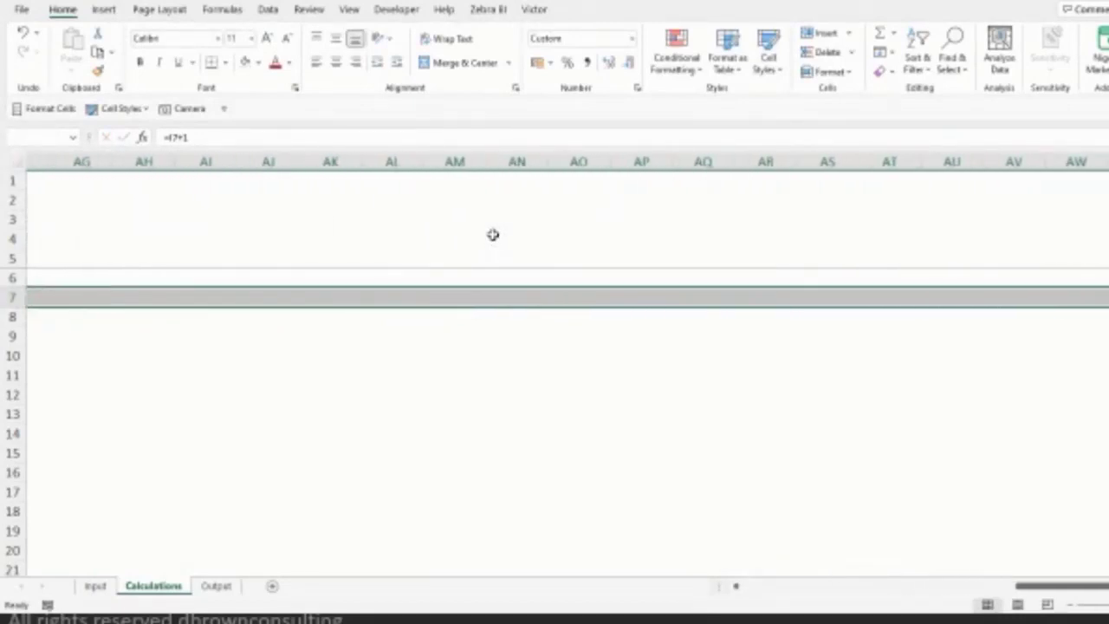
pyautogui.hotkey('shift', 'Right')
pyautogui.hotkey('shift', 'Right')
pyautogui.hotkey('shift', 'Right')
pyautogui.hotkey('shift', 'Right')
pyautogui.hotkey('shift', 'Right')
pyautogui.hotkey('shift', 'Right')
pyautogui.hotkey('shift', 'Right')
pyautogui.hotkey('shift', 'Right')
pyautogui.hotkey('shift', 'Right')
pyautogui.hotkey('shift', 'Right')
pyautogui.hotkey('shift', 'Right')
pyautogui.hotkey('shift', 'Right')
pyautogui.hotkey('shift', 'Right')
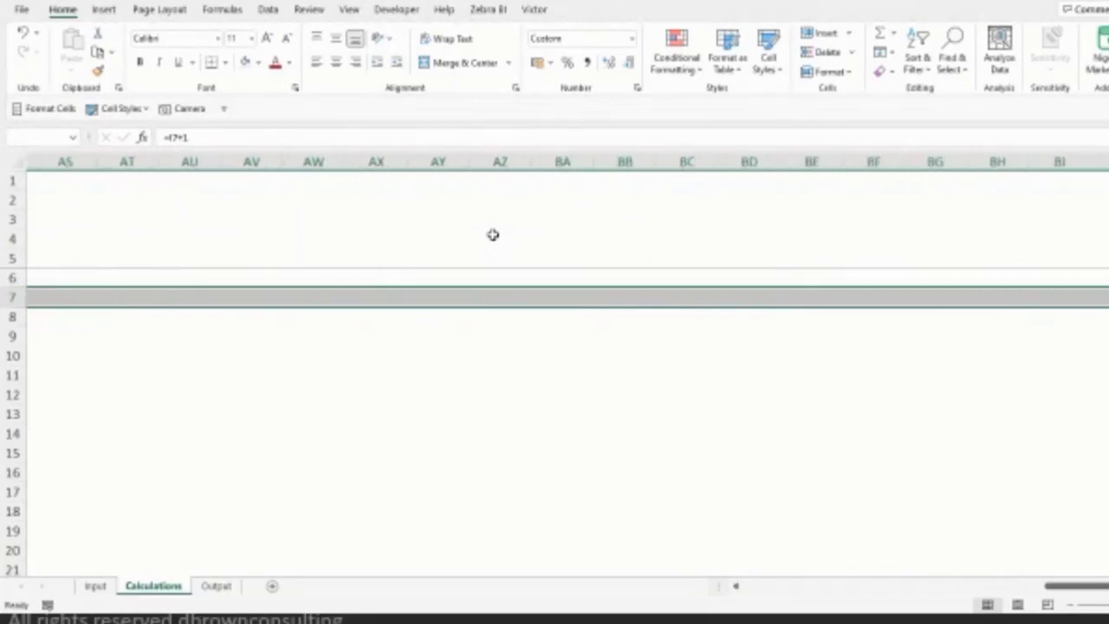
pyautogui.hotkey('shift', 'Right')
pyautogui.hotkey('shift', 'Right')
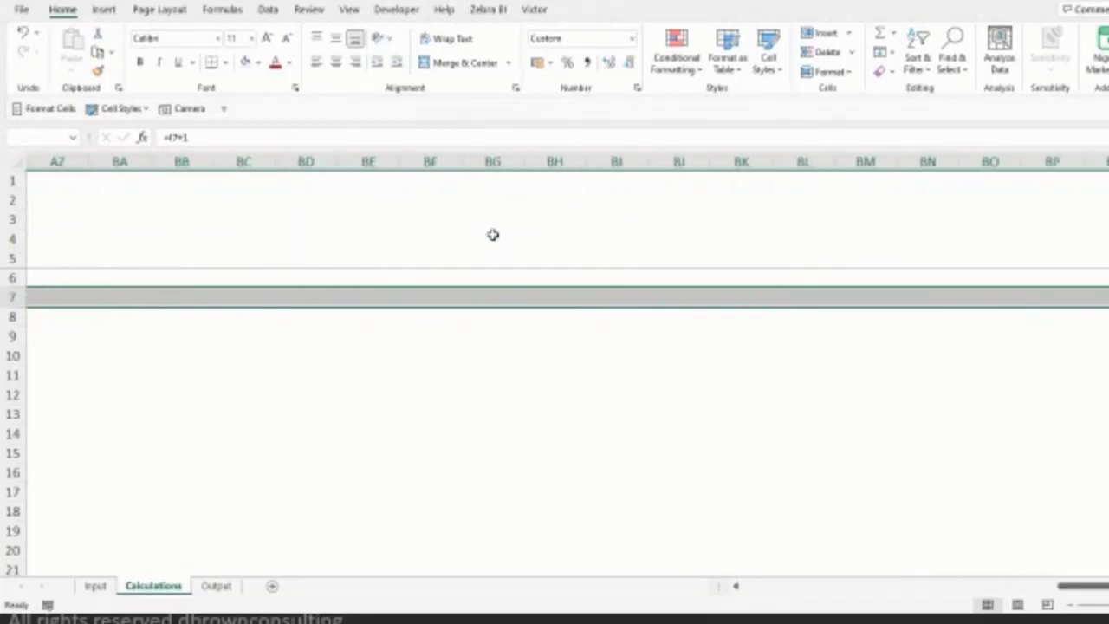
pyautogui.press('Home')
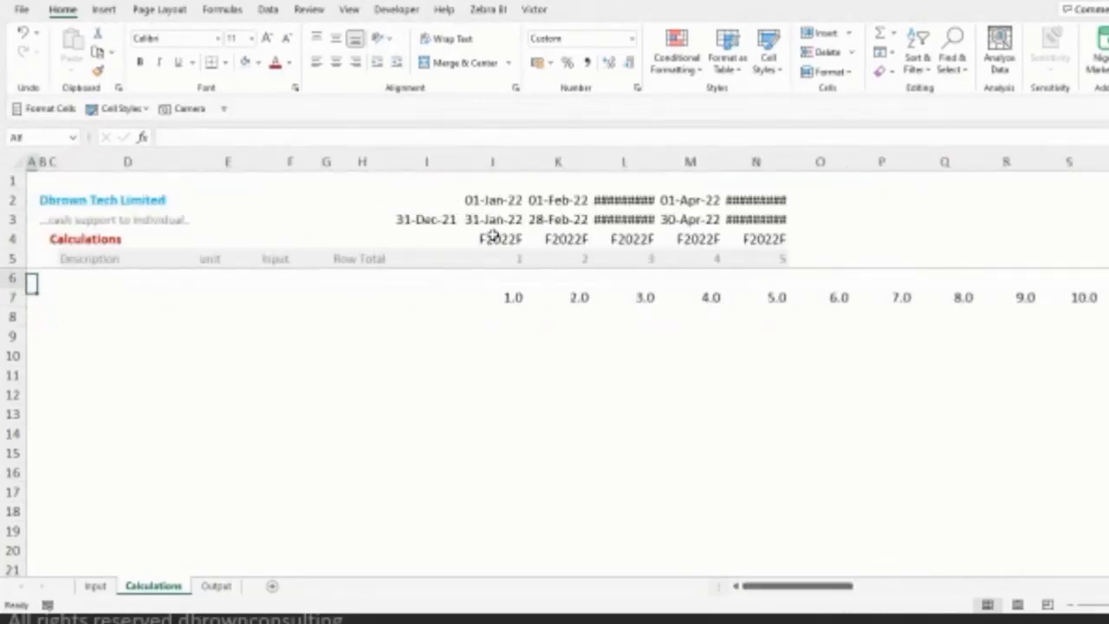
# - Fill the timeline header formulas in J2:J5 of the Calculations sheet rightward through column BQ
pyautogui.press('Up')
pyautogui.press('Up')
pyautogui.press('Up')
pyautogui.press('Up')
pyautogui.press('Right')
pyautogui.press('Right')
pyautogui.press('Right')
pyautogui.press('Right')
pyautogui.press('Right')
pyautogui.press('Right')
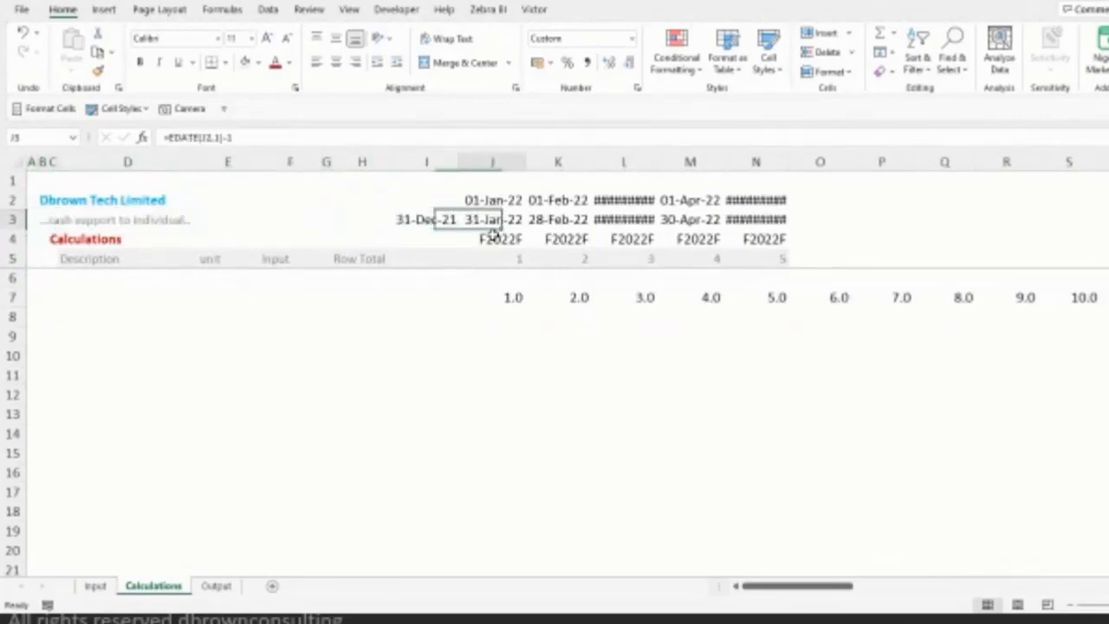
pyautogui.press('Up')
pyautogui.hotkey('shift', 'Down')
pyautogui.hotkey('shift', 'Down')
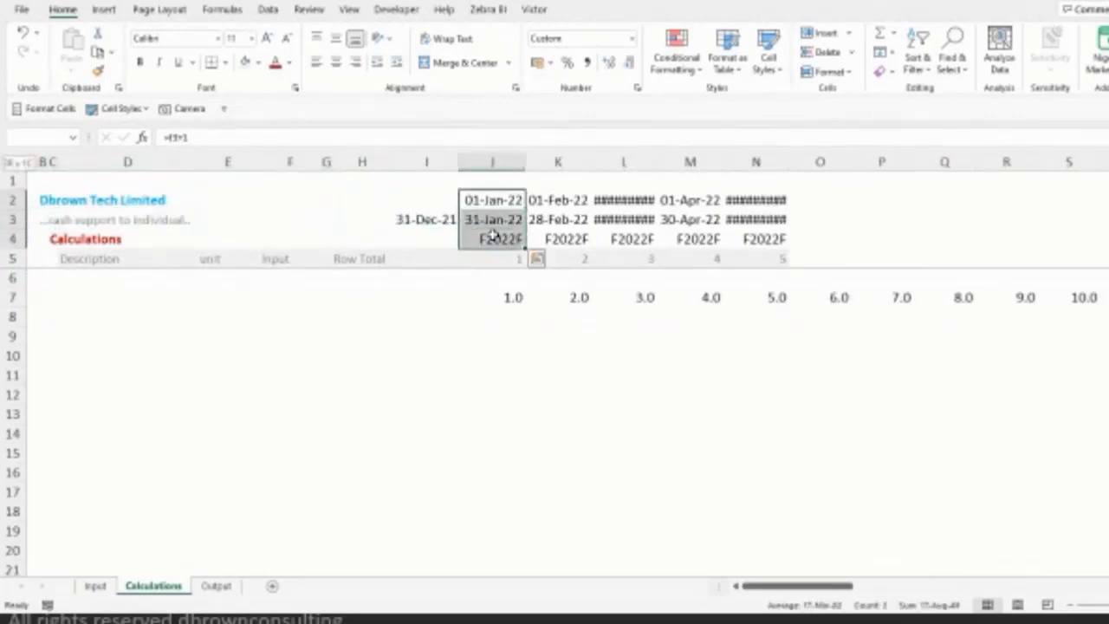
pyautogui.hotkey('shift', 'Down')
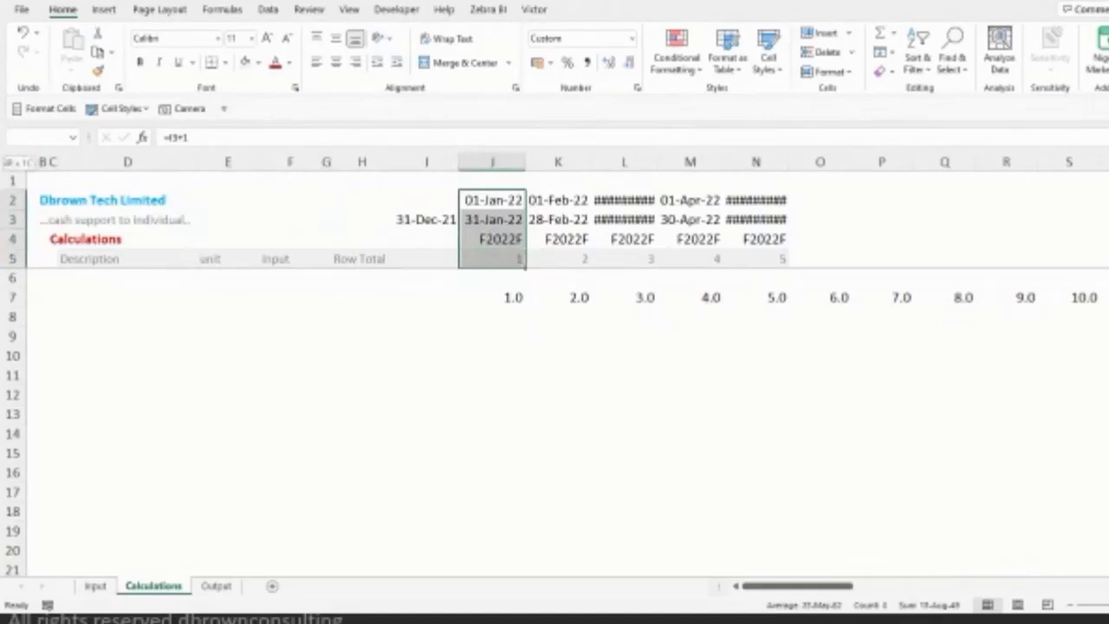
pyautogui.hotkey('shift', 'Right')
pyautogui.hotkey('shift', 'Right')
pyautogui.hotkey('shift', 'Right')
pyautogui.hotkey('shift', 'Right')
pyautogui.hotkey('shift', 'Right')
pyautogui.hotkey('shift', 'Right')
pyautogui.hotkey('shift', 'Right')
pyautogui.hotkey('shift', 'Right')
pyautogui.hotkey('shift', 'Right')
pyautogui.hotkey('shift', 'Right')
pyautogui.hotkey('shift', 'Right')
pyautogui.hotkey('shift', 'Right')
pyautogui.hotkey('shift', 'Right')
pyautogui.hotkey('shift', 'Right')
pyautogui.hotkey('shift', 'Right')
pyautogui.hotkey('shift', 'Right')
pyautogui.hotkey('shift', 'Right')
pyautogui.hotkey('shift', 'Right')
pyautogui.hotkey('shift', 'Right')
pyautogui.hotkey('shift', 'Right')
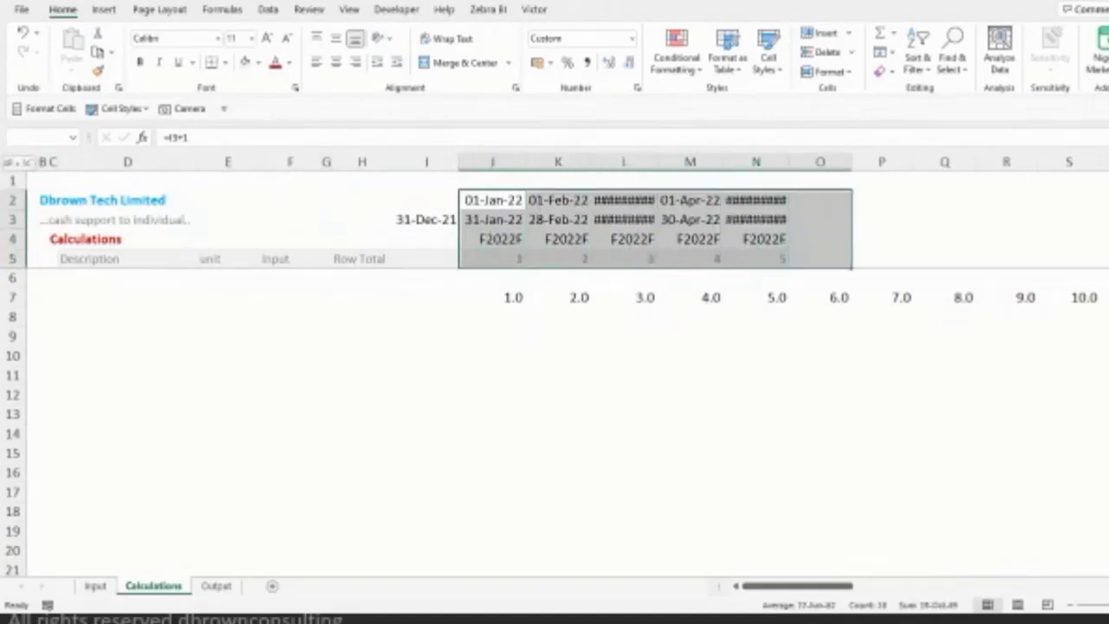
pyautogui.hotkey('shift', 'Right')
pyautogui.hotkey('shift', 'Right')
pyautogui.hotkey('shift', 'Right')
pyautogui.hotkey('shift', 'Right')
pyautogui.hotkey('shift', 'Right')
pyautogui.hotkey('shift', 'Right')
pyautogui.hotkey('shift', 'Right')
pyautogui.hotkey('shift', 'Right')
pyautogui.hotkey('shift', 'Right')
pyautogui.hotkey('shift', 'Right')
pyautogui.hotkey('shift', 'Right')
pyautogui.hotkey('shift', 'Right')
pyautogui.hotkey('shift', 'Right')
pyautogui.hotkey('shift', 'Right')
pyautogui.hotkey('shift', 'Right')
pyautogui.hotkey('shift', 'Right')
pyautogui.hotkey('shift', 'Right')
pyautogui.hotkey('shift', 'Right')
pyautogui.hotkey('shift', 'Right')
pyautogui.hotkey('shift', 'Right')
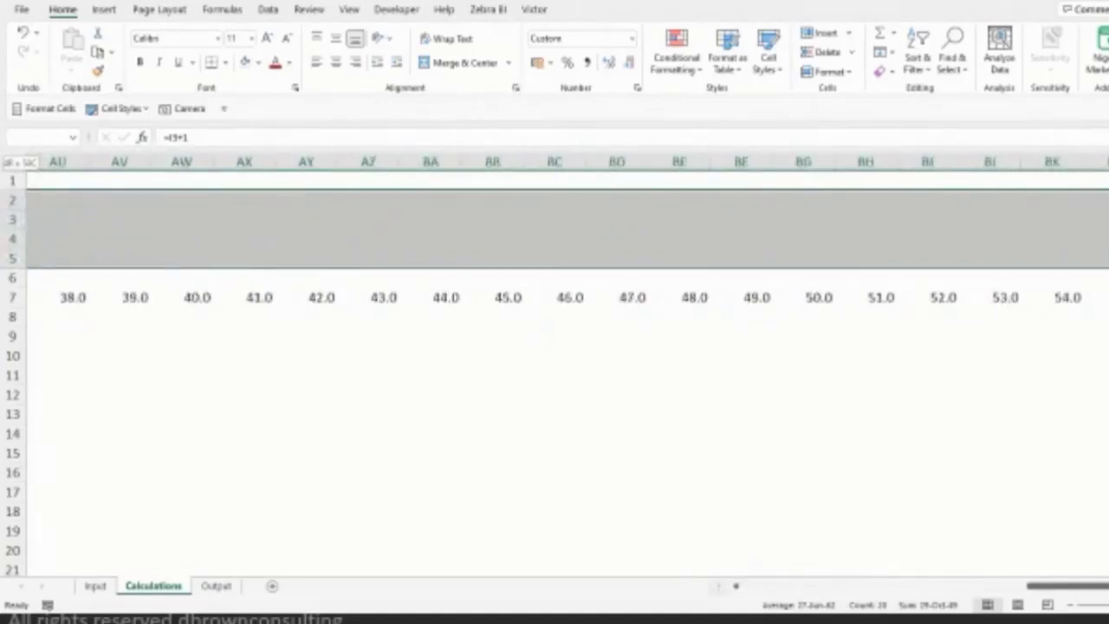
pyautogui.hotkey('ctrl', 'r')
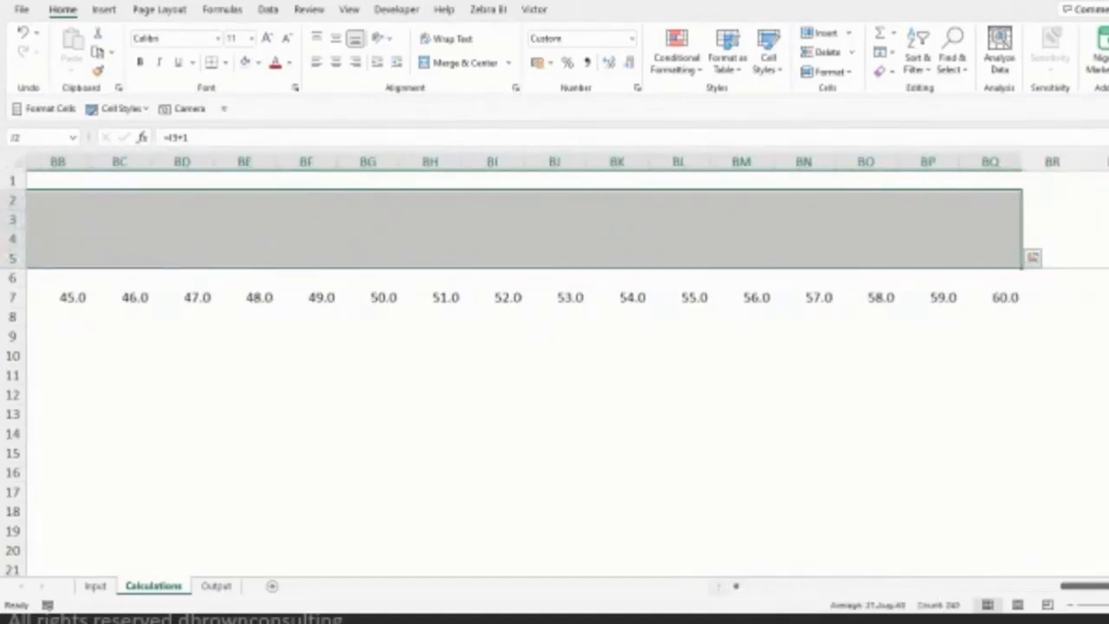
# - AutoFit the widths of columns J through BQ to fit the dates
pyautogui.hotkey('alt', 'h')
pyautogui.press('o')
pyautogui.press('i')
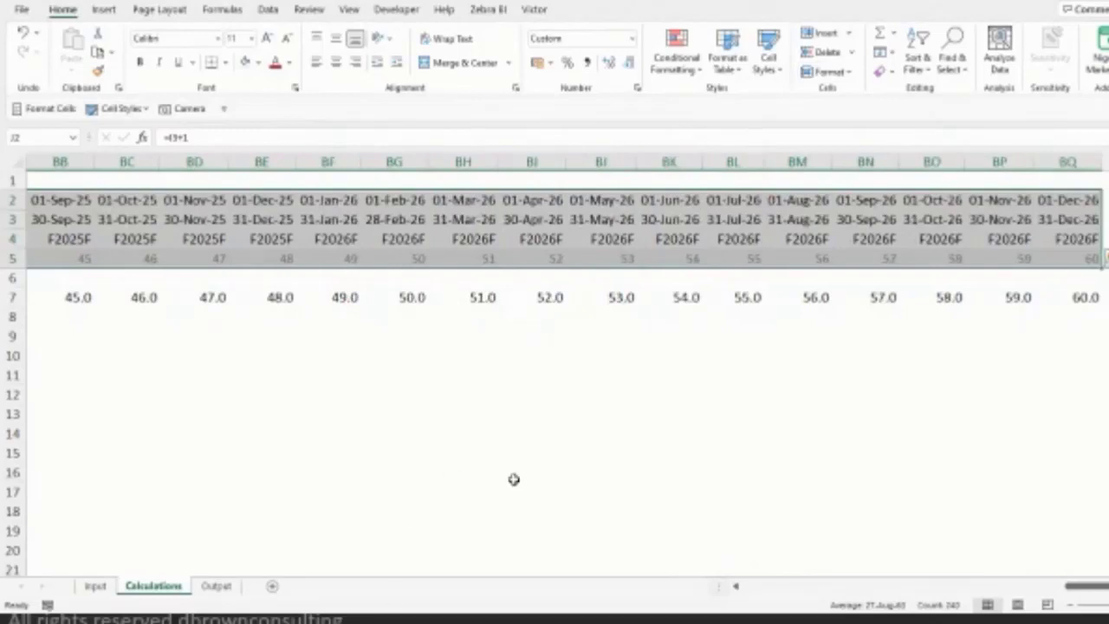
# - Compare the last monthly period in column BQ of Calculations with the last yearly period in column N of Input
pyautogui.click(1057, 209)
pyautogui.click(1057, 214)
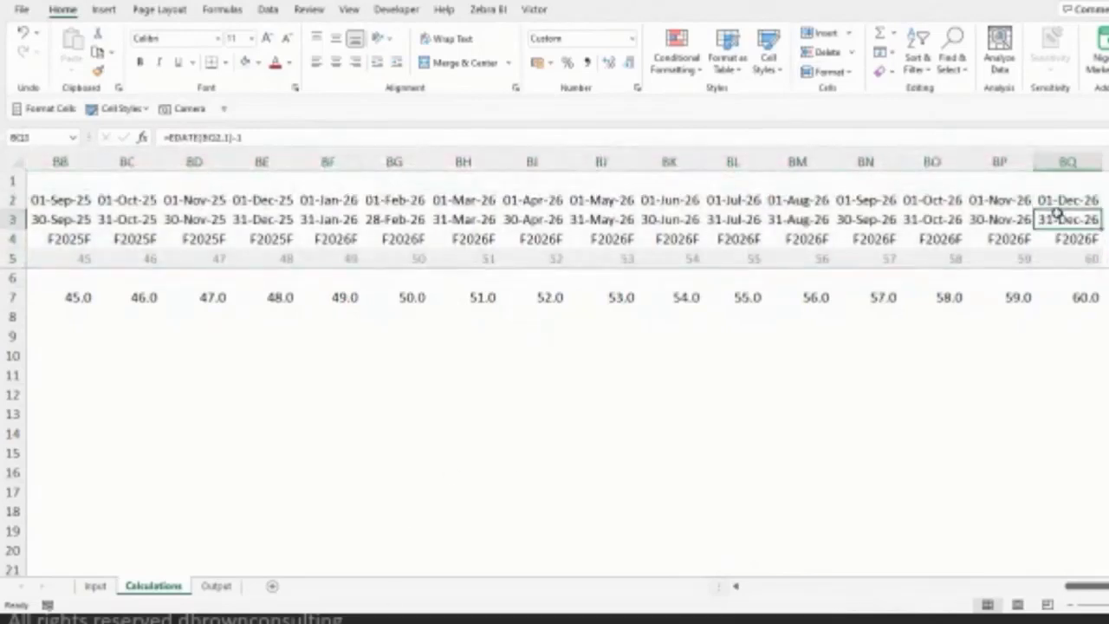
pyautogui.hotkey('ctrl', 'pageup')
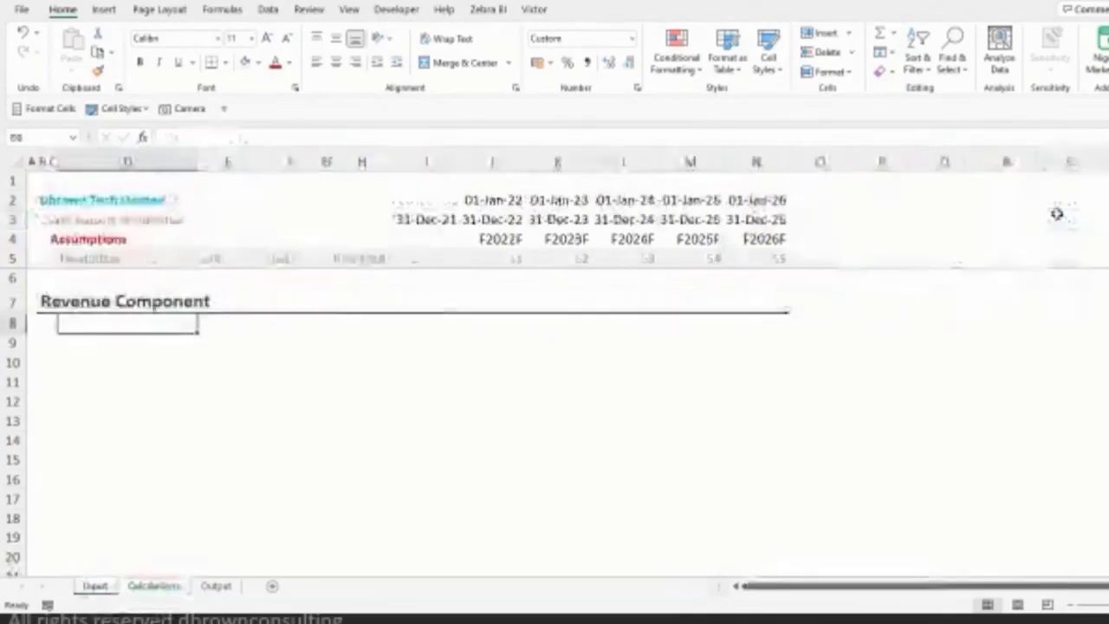
pyautogui.click(739, 208)
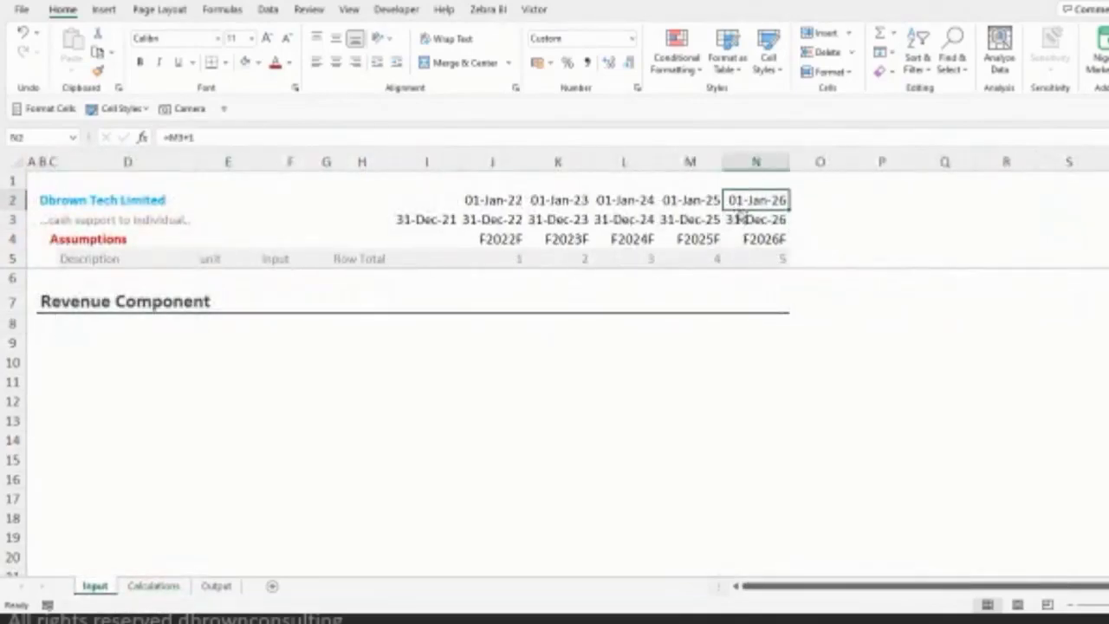
# - Hide all unused columns from BR to the end of the Calculations sheet
pyautogui.hotkey('ctrl', 'pagedown')
pyautogui.hotkey('ctrl', 'Left')
pyautogui.hotkey('ctrl', 'Left')
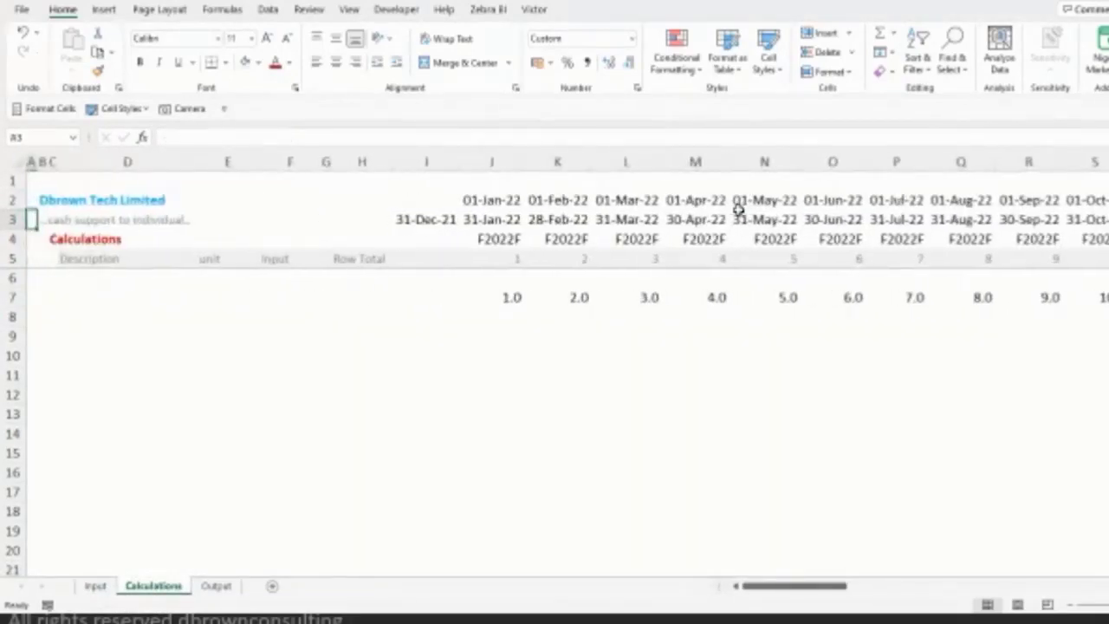
pyautogui.scroll(-1, 737, 210)
pyautogui.scroll(-1, 737, 208)
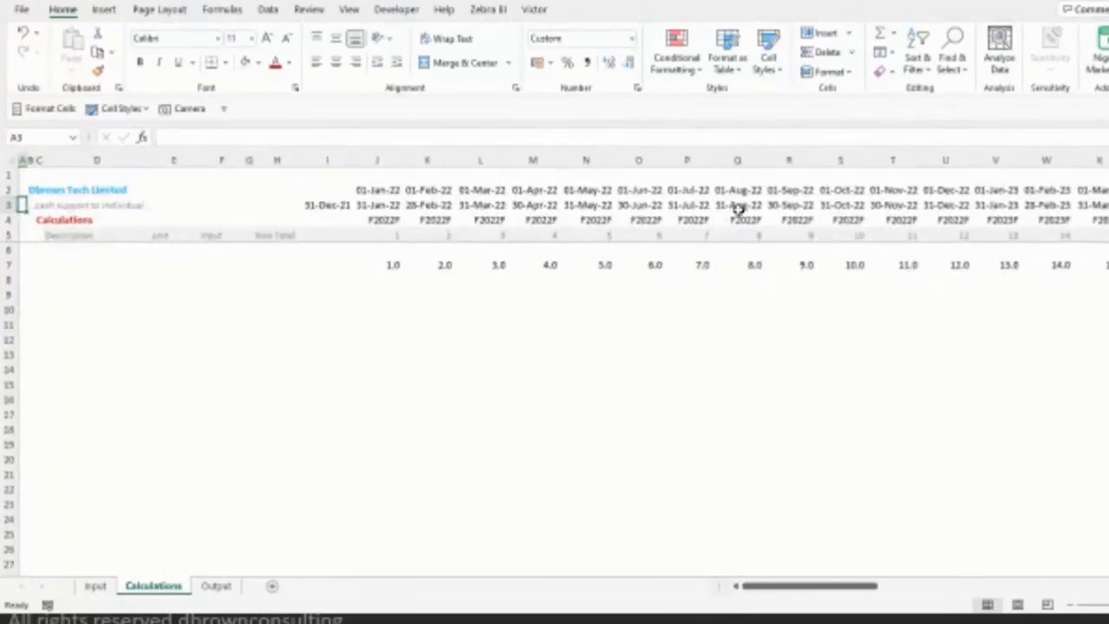
pyautogui.hotkey('ctrl', 'Right')
pyautogui.hotkey('ctrl', 'Right')
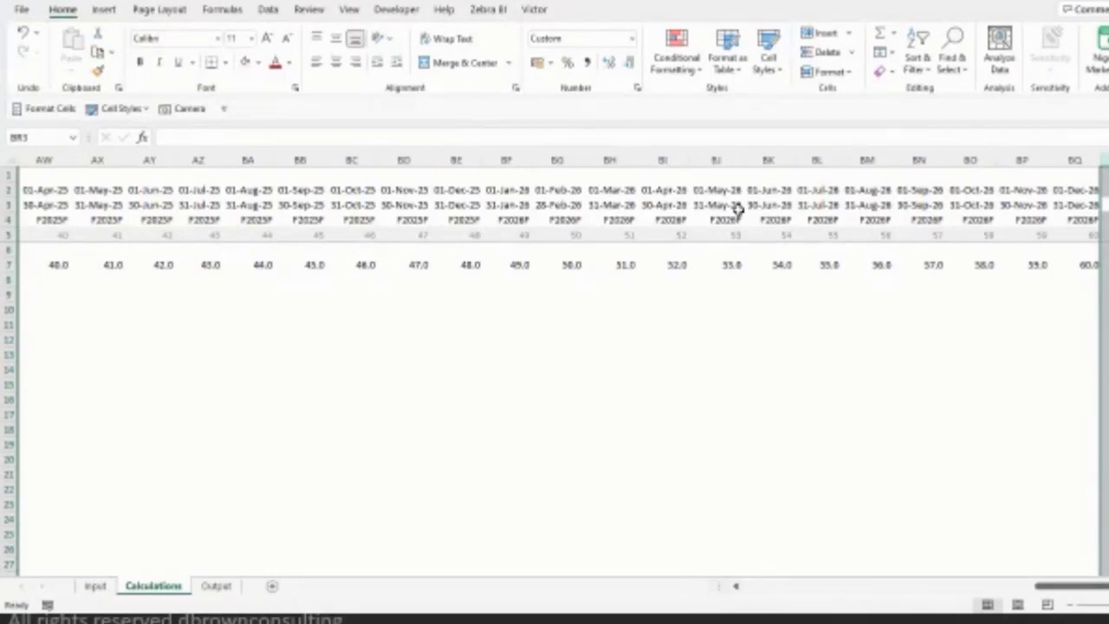
pyautogui.hotkey('ctrl', 'shift', 'Right')
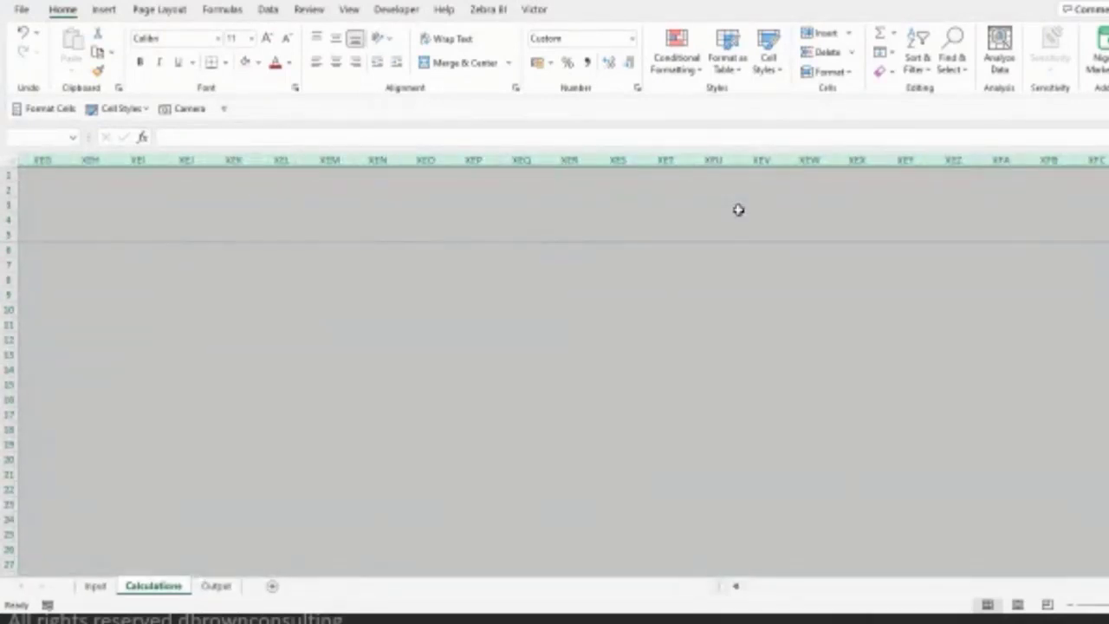
pyautogui.rightClick(705, 159)
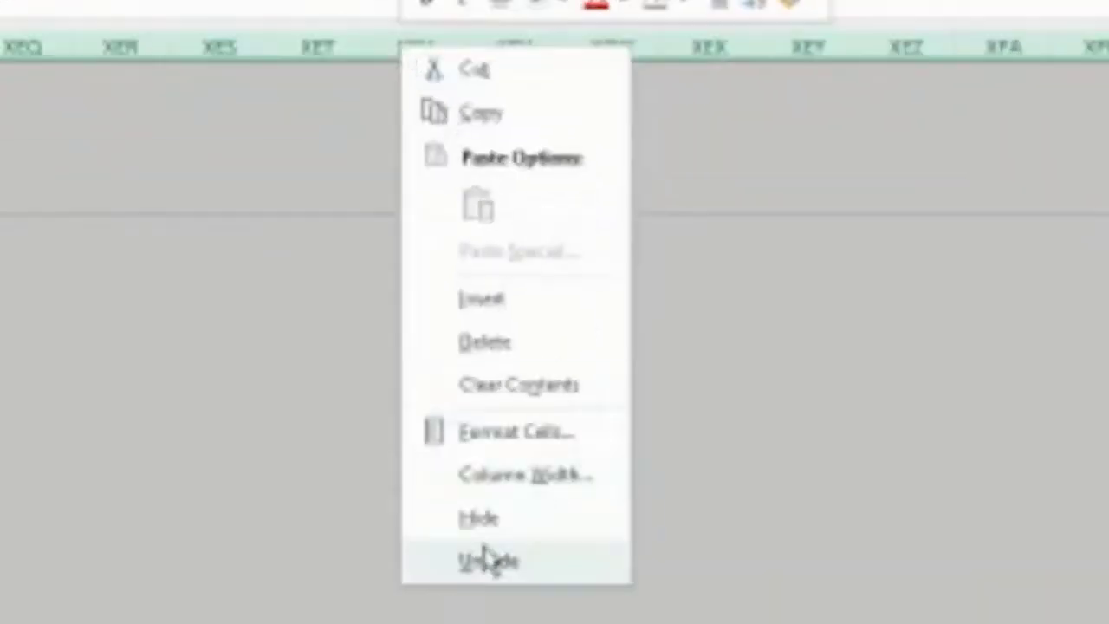
pyautogui.click(472, 519)
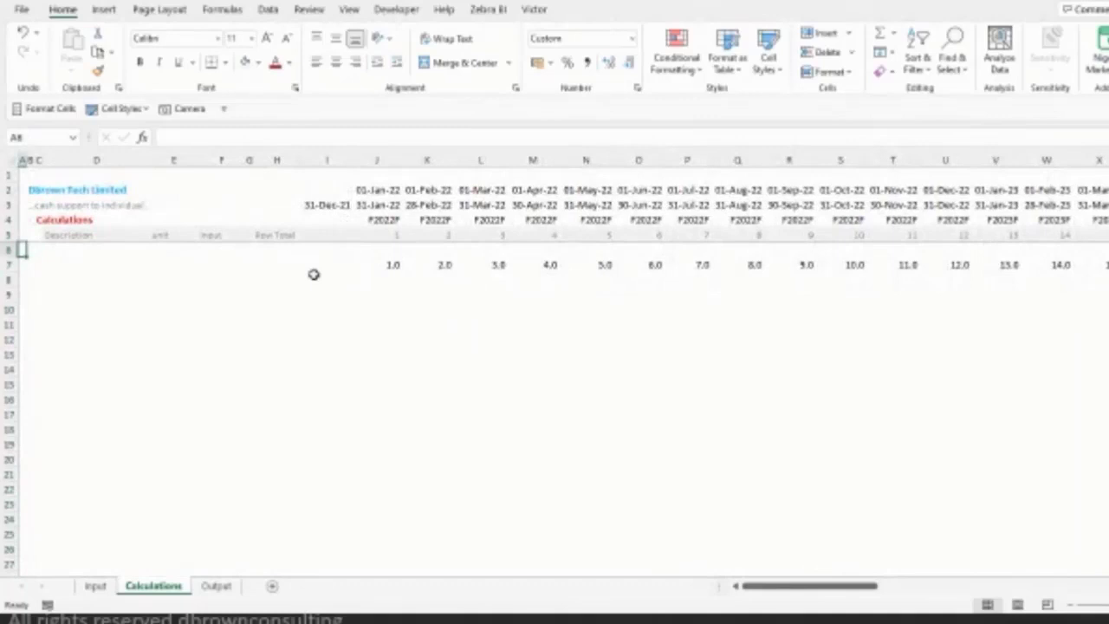
# - Enter the heading Savings in cell C8 of the Input sheet, under Revenue Component
pyautogui.click(304, 282)
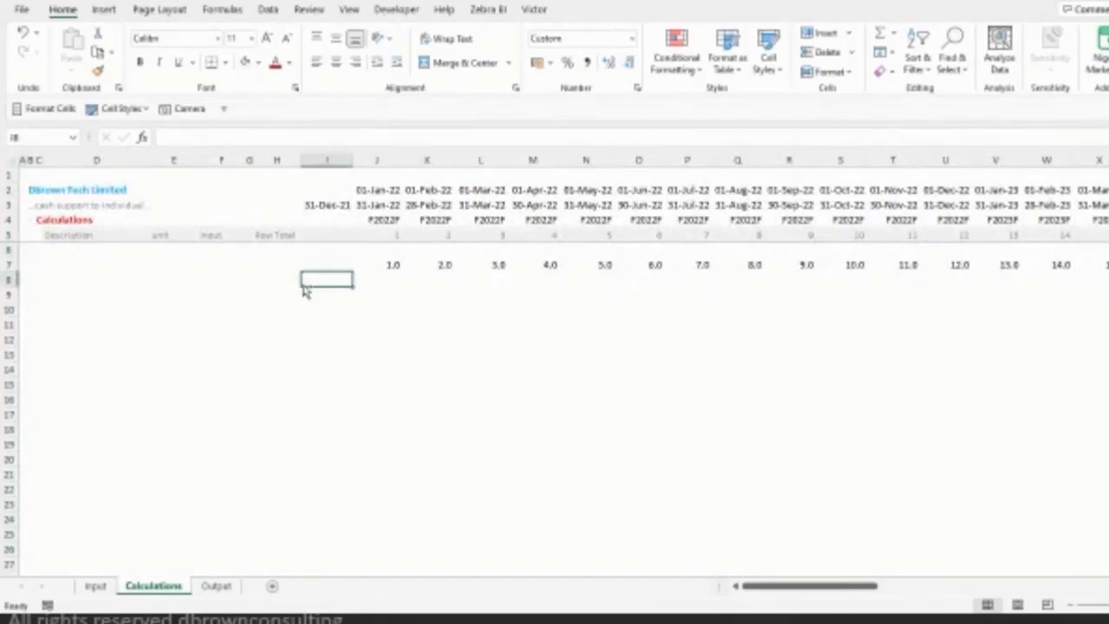
pyautogui.hotkey('ctrl', 'pageup')
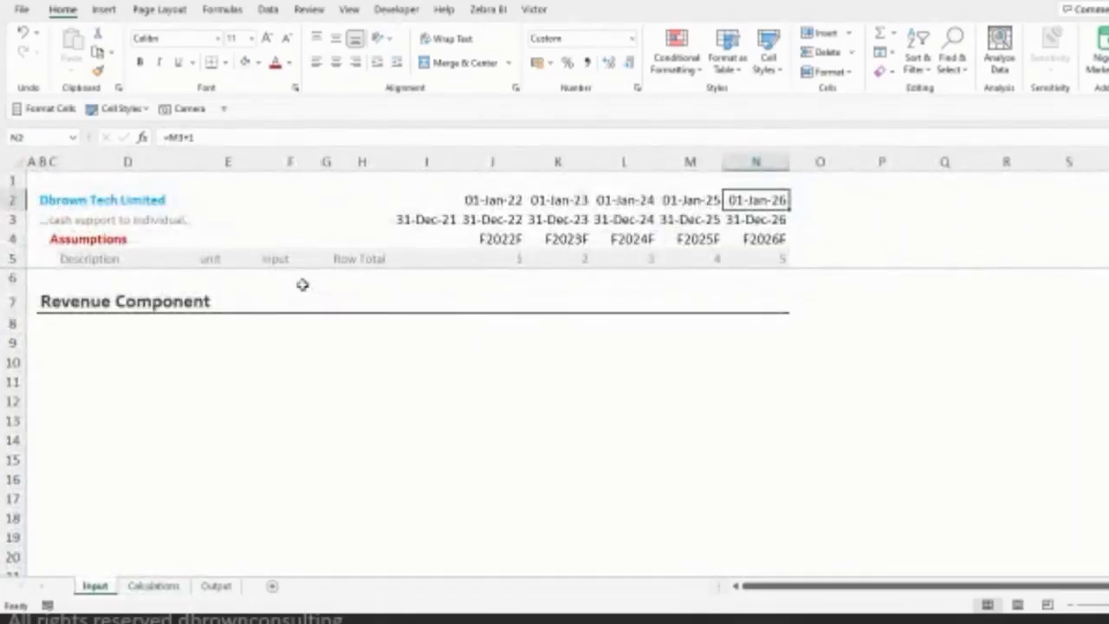
pyautogui.click(113, 328)
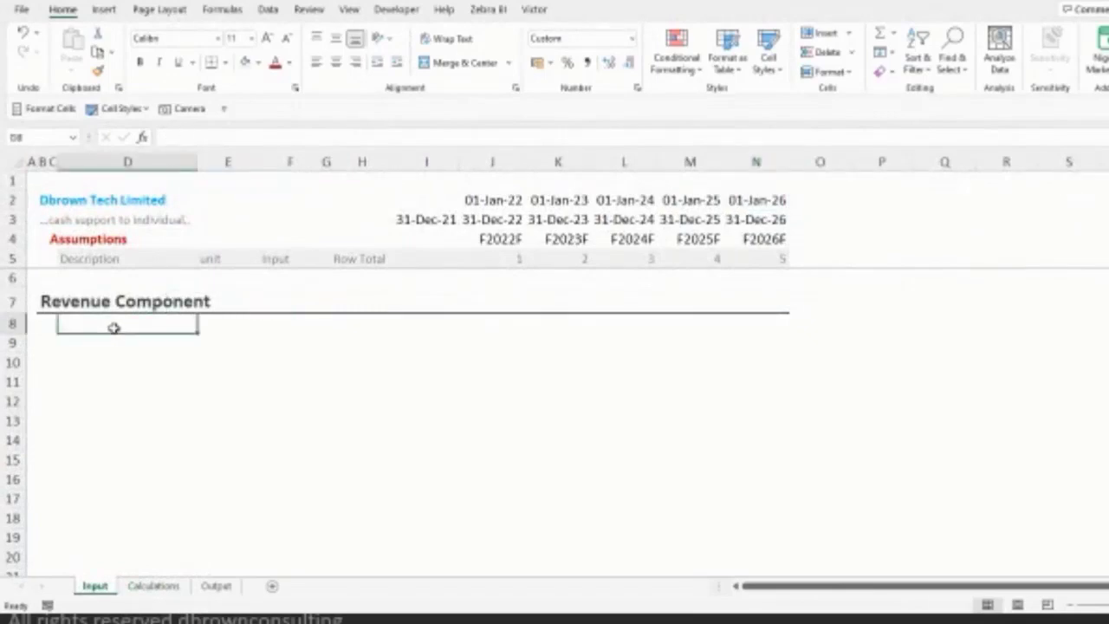
pyautogui.press('Left')
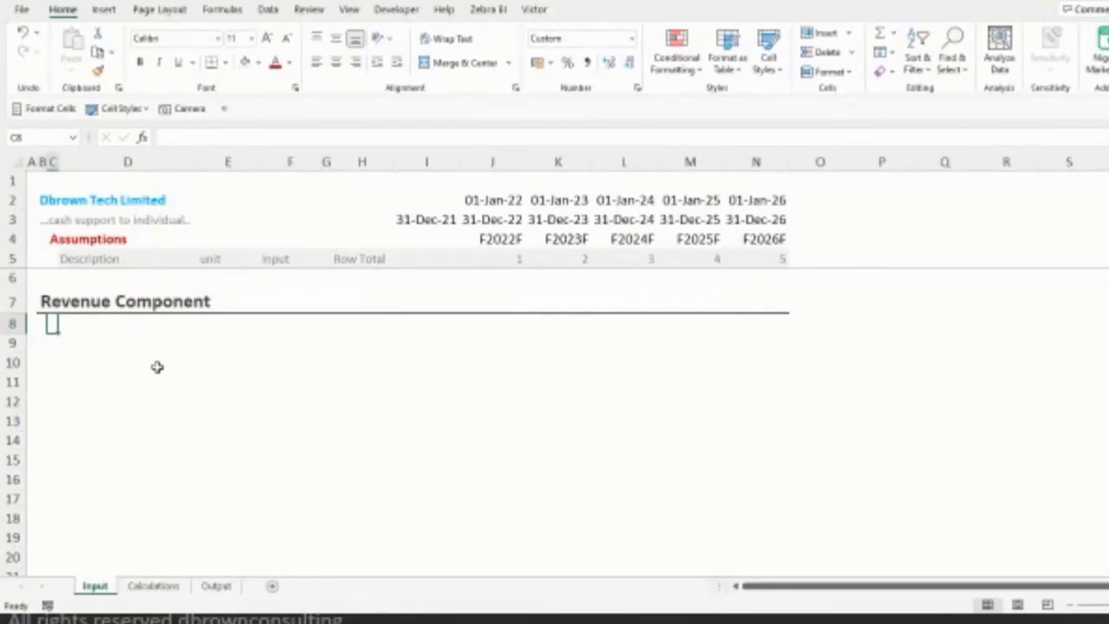
pyautogui.keyDown('ctrl'); pyautogui.scroll(1, 157, 366); pyautogui.keyUp('ctrl')
pyautogui.write('Savings')
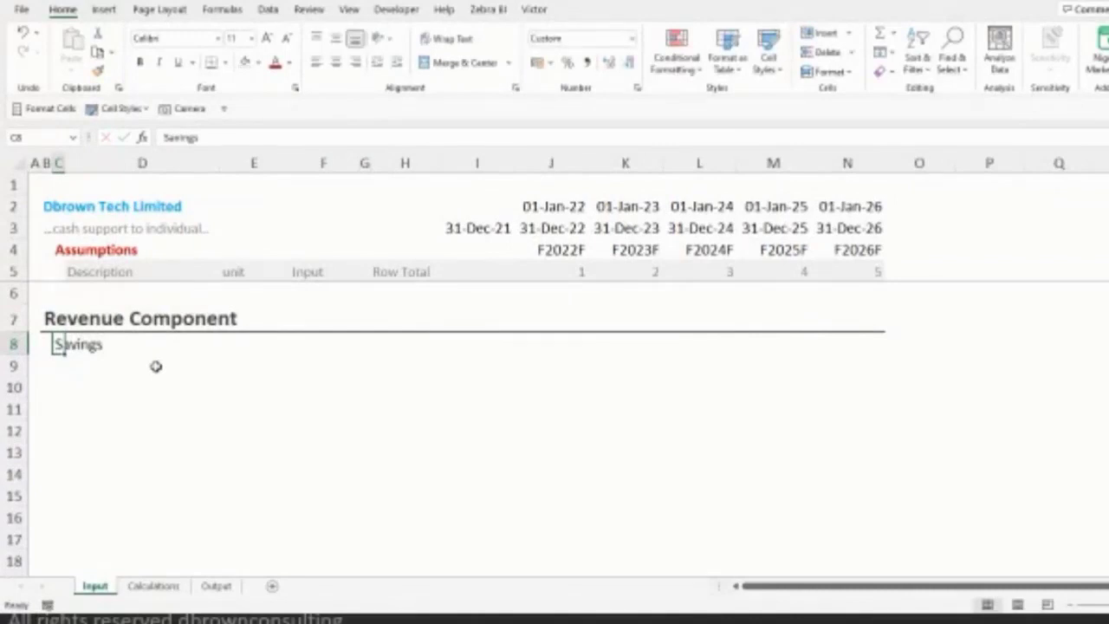
# - Apply the bold red heading cell style with a bottom line to C8:N8 of the Input sheet
pyautogui.hotkey('shift', 'Right')
pyautogui.hotkey('shift', 'Right')
pyautogui.hotkey('shift', 'Right')
pyautogui.hotkey('shift', 'Right')
pyautogui.hotkey('shift', 'Right')
pyautogui.hotkey('shift', 'Right')
pyautogui.hotkey('shift', 'Right')
pyautogui.hotkey('shift', 'Right')
pyautogui.hotkey('shift', 'Right')
pyautogui.hotkey('shift', 'Right')
pyautogui.hotkey('shift', 'Right')
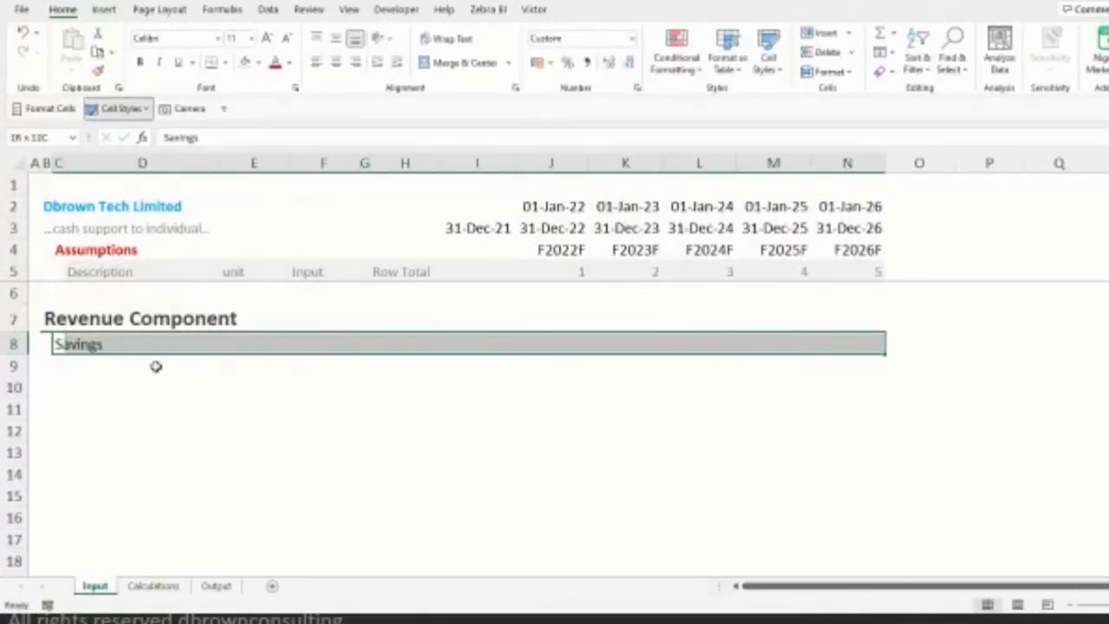
pyautogui.hotkey('alt', '2')
pyautogui.click(185, 317)
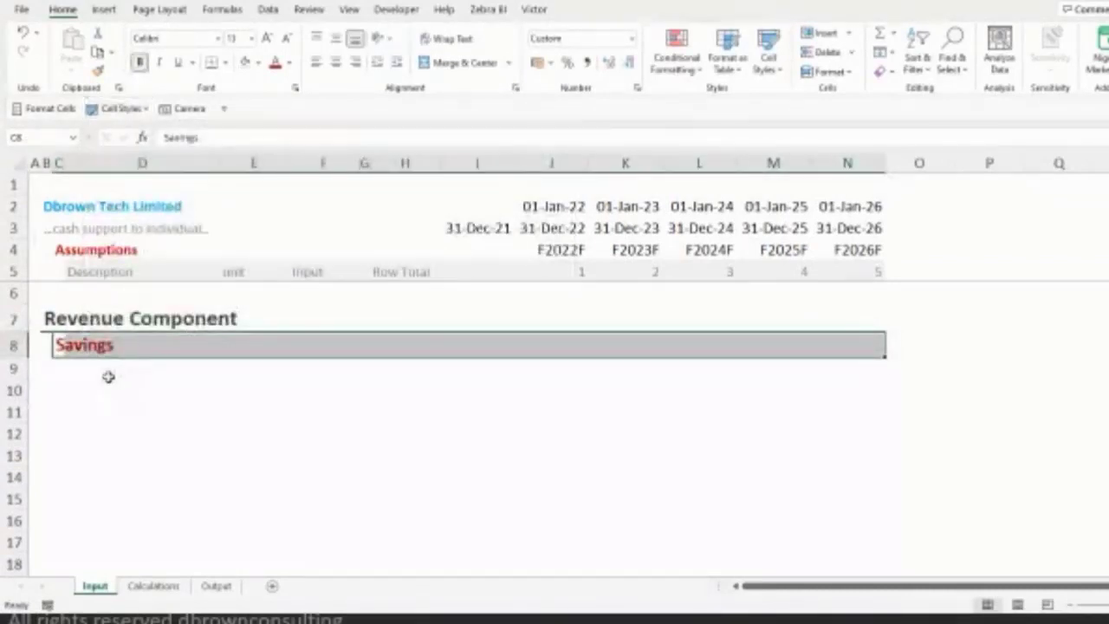
pyautogui.click(108, 377)
pyautogui.press('Up')
pyautogui.press('Left')
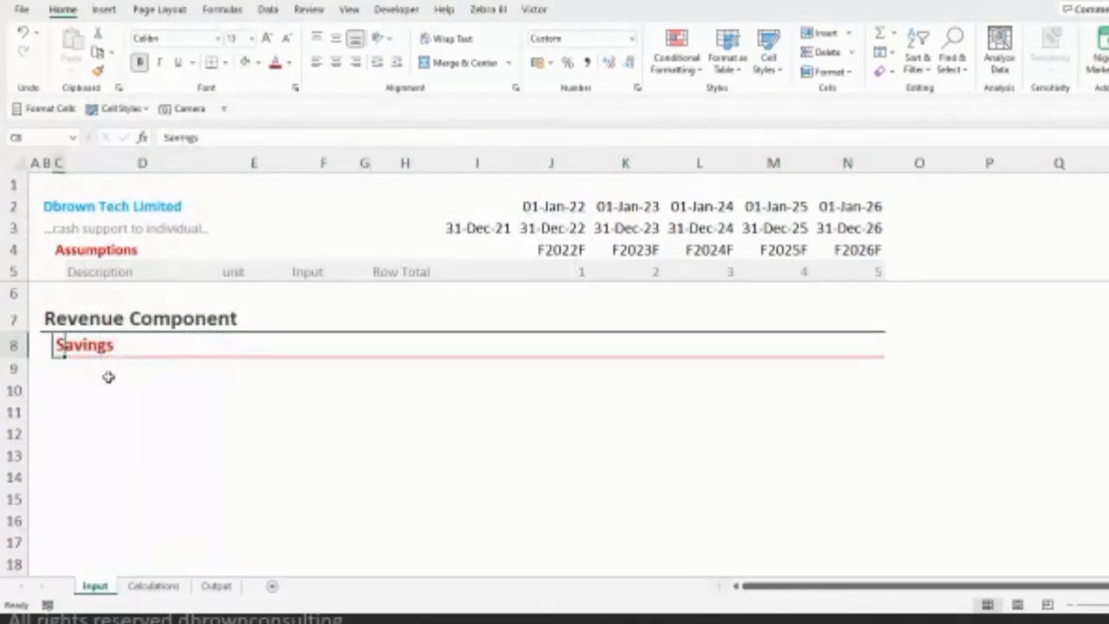
# - Extend the heading text in C8 to Savings Input
pyautogui.press('F2')
pyautogui.write('I')
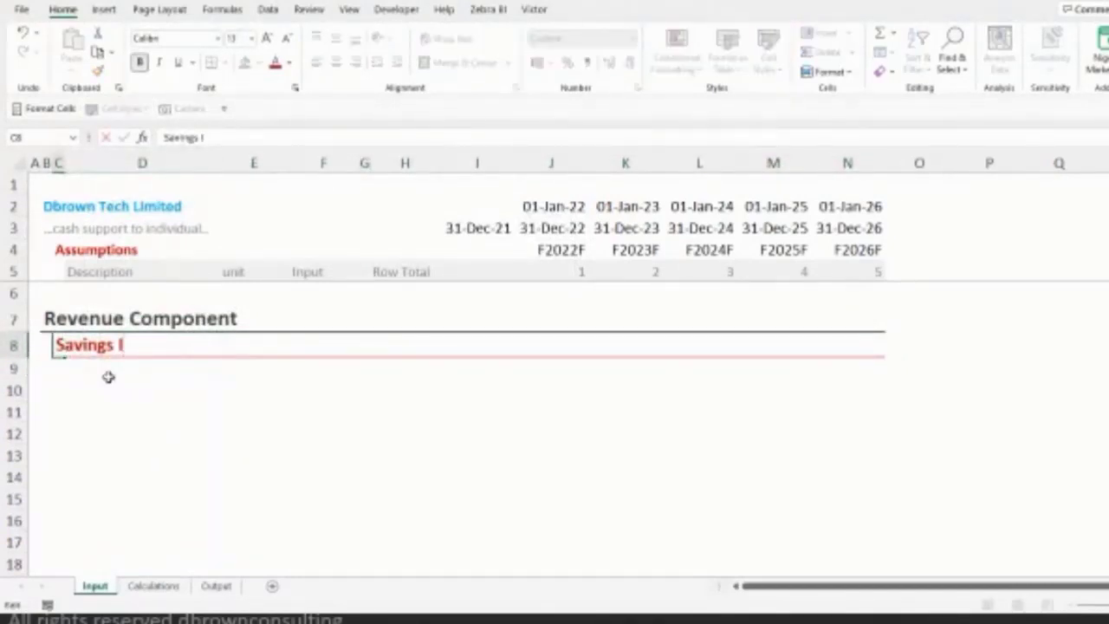
pyautogui.write('nput')
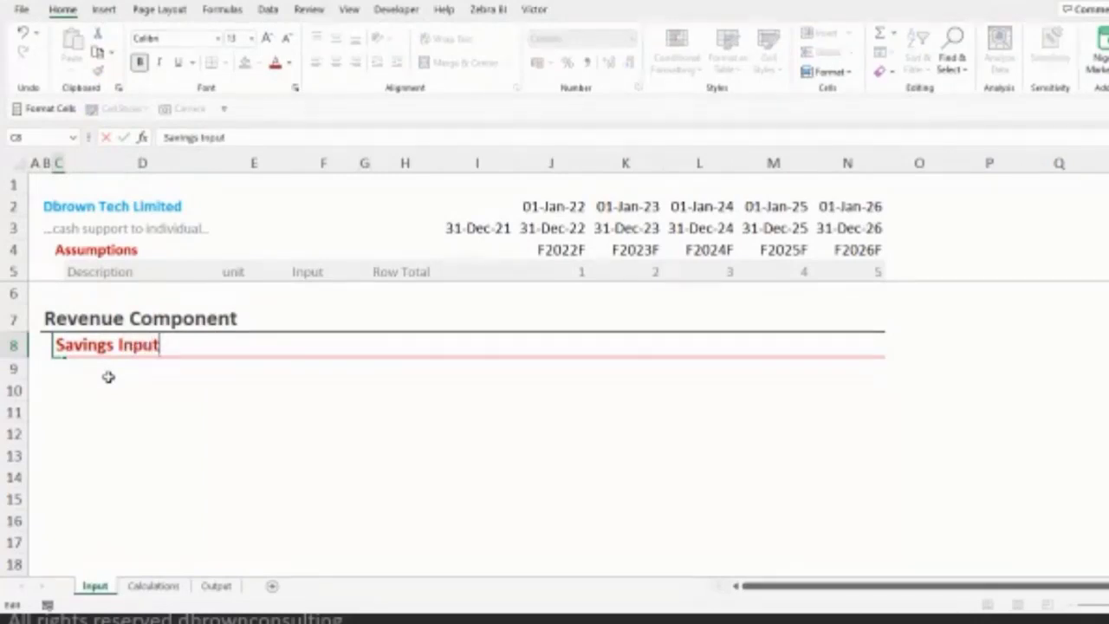
pyautogui.hotkey('ctrl', 'Return')
pyautogui.click(108, 375)
pyautogui.press('Down')
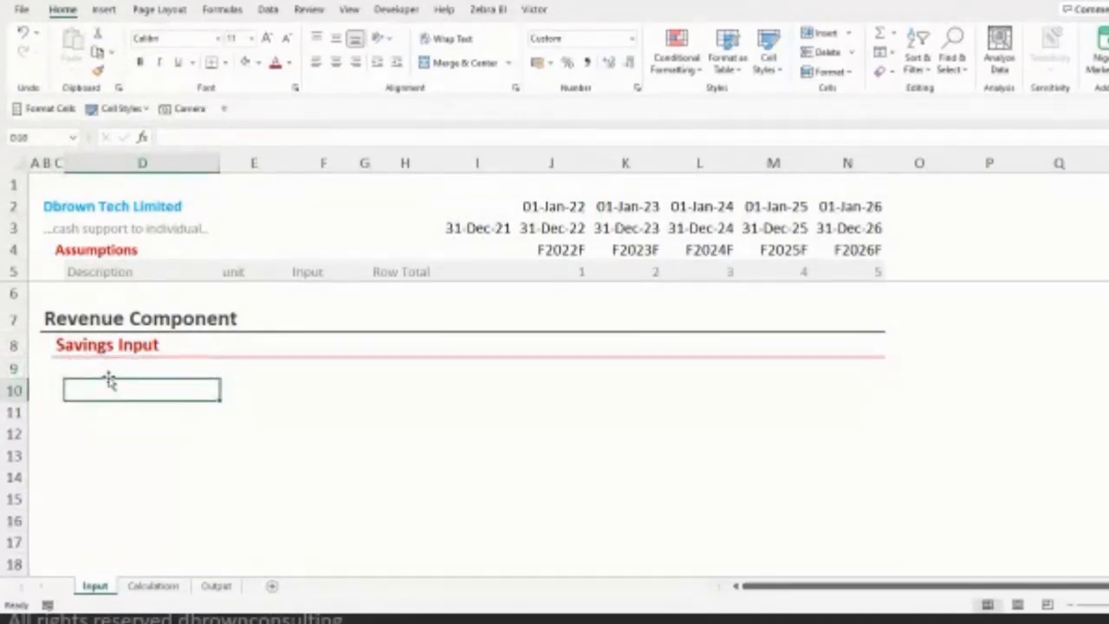
# - Try to insert seven blank rows above the Revenue Component heading
pyautogui.press('Up')
pyautogui.press('Up')
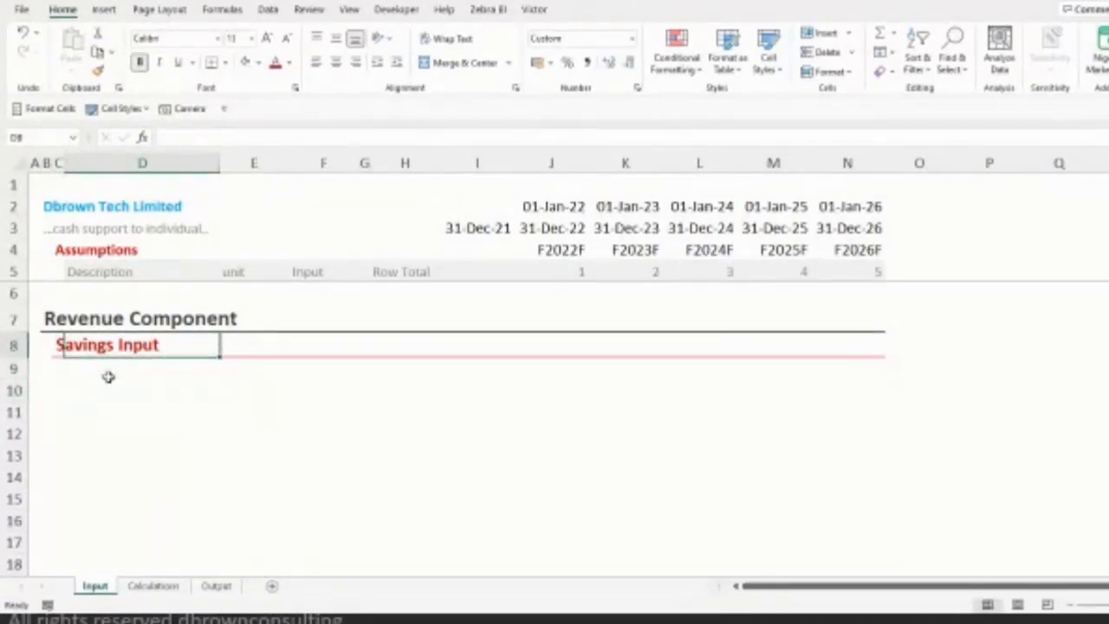
pyautogui.press('Up')
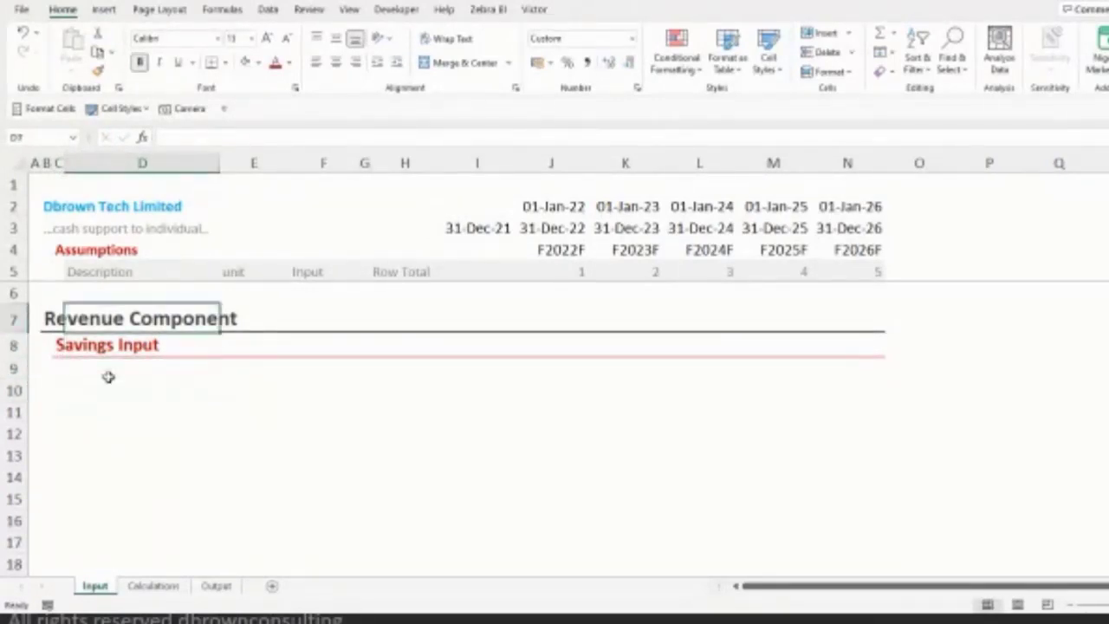
pyautogui.hotkey('shift', 'space')
pyautogui.hotkey('ctrl', 'shift', '+')
pyautogui.hotkey('ctrl', 'shift', '+')
pyautogui.hotkey('ctrl', 'shift', '+')
pyautogui.hotkey('ctrl', 'shift', '+')
pyautogui.hotkey('ctrl', 'shift', '+')
pyautogui.hotkey('ctrl', 'shift', '+')
pyautogui.hotkey('ctrl', 'shift', '+')
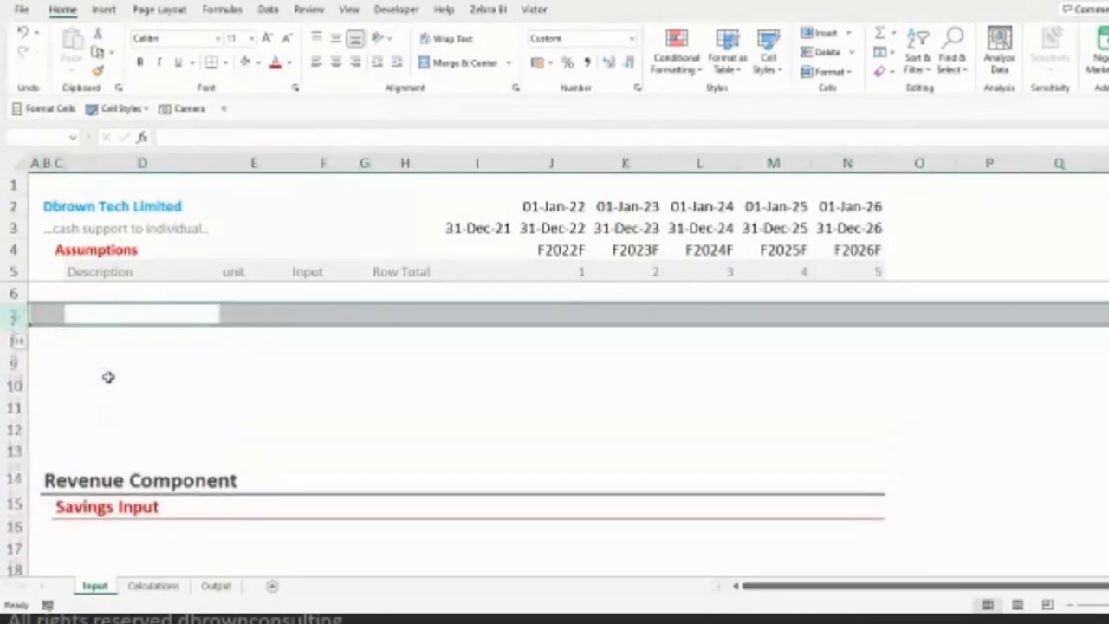
pyautogui.hotkey('ctrl', 'z')
# - Change the section heading in B7 of the Input sheet to "Users | Customers"
pyautogui.write('Users |')
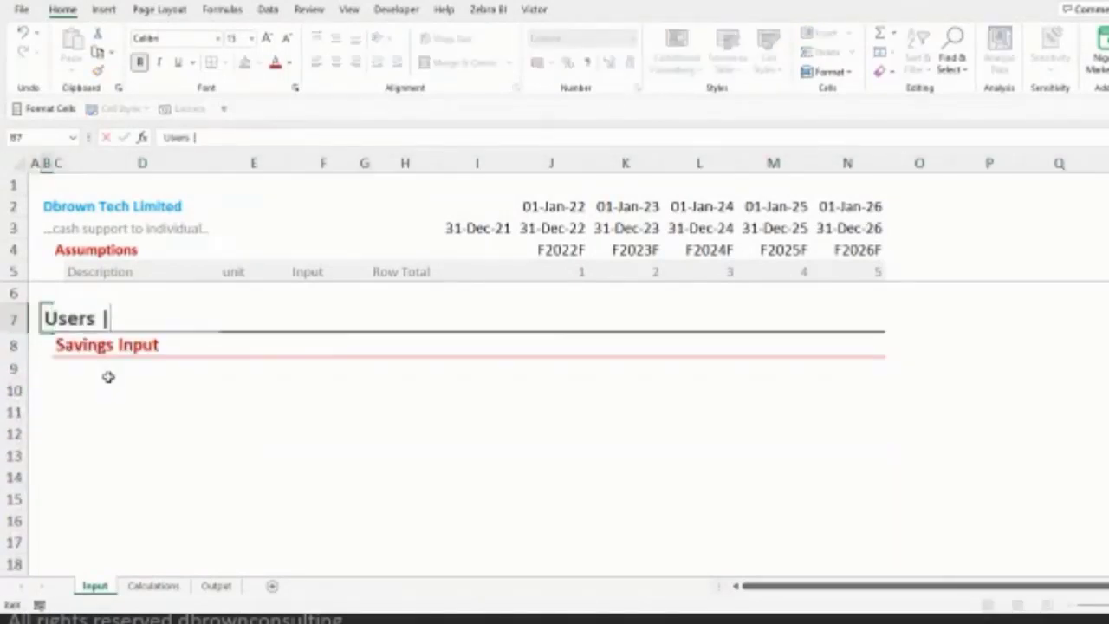
pyautogui.write(' Custo')
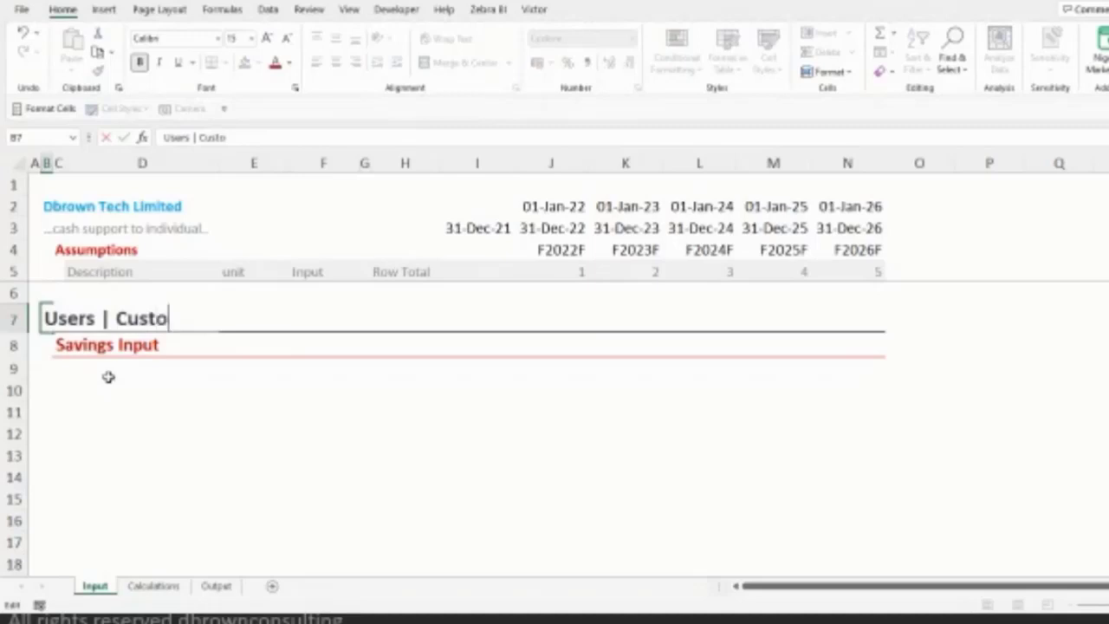
pyautogui.write('mers')
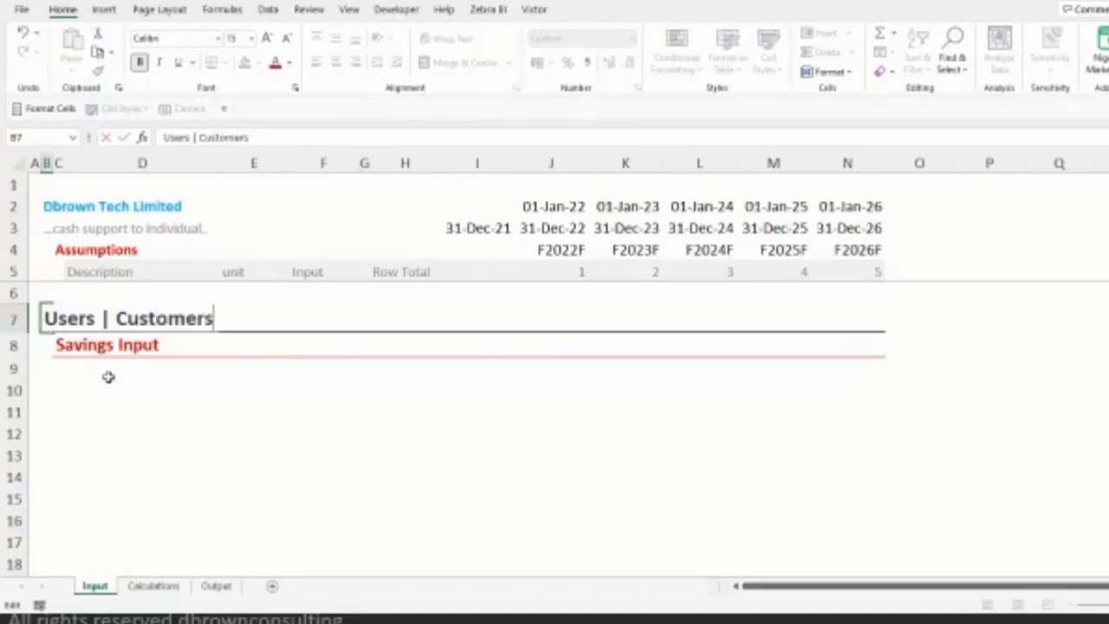
pyautogui.press('Return')
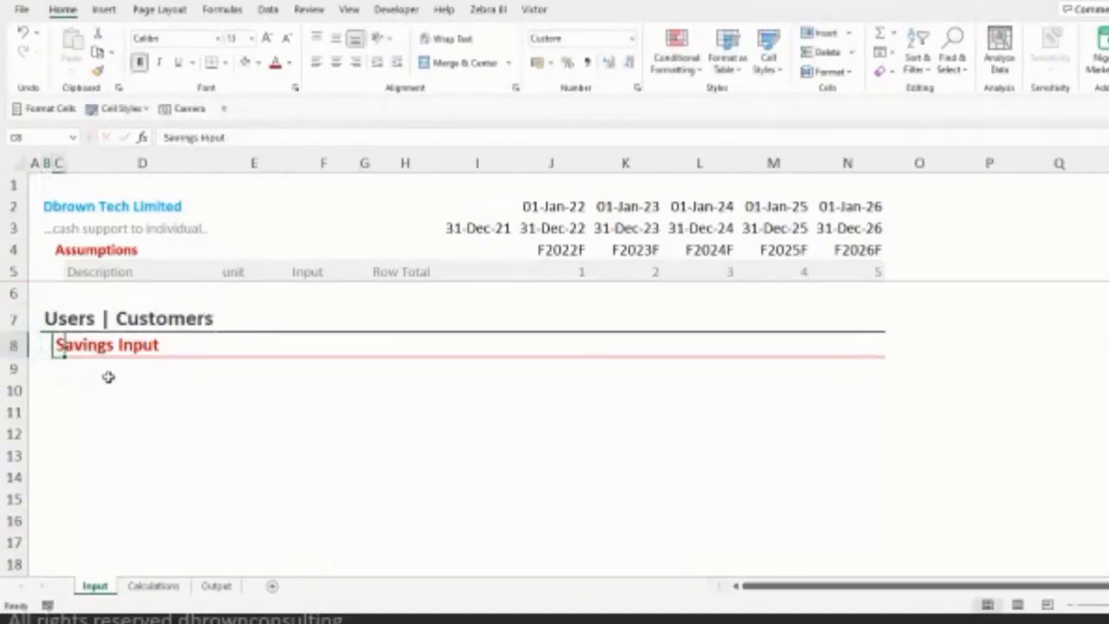
# - Change the sub-heading in C8 of the Input sheet to "Users' Inputs"
pyautogui.write('S')
pyautogui.press('BackSpace')
pyautogui.write('Use')
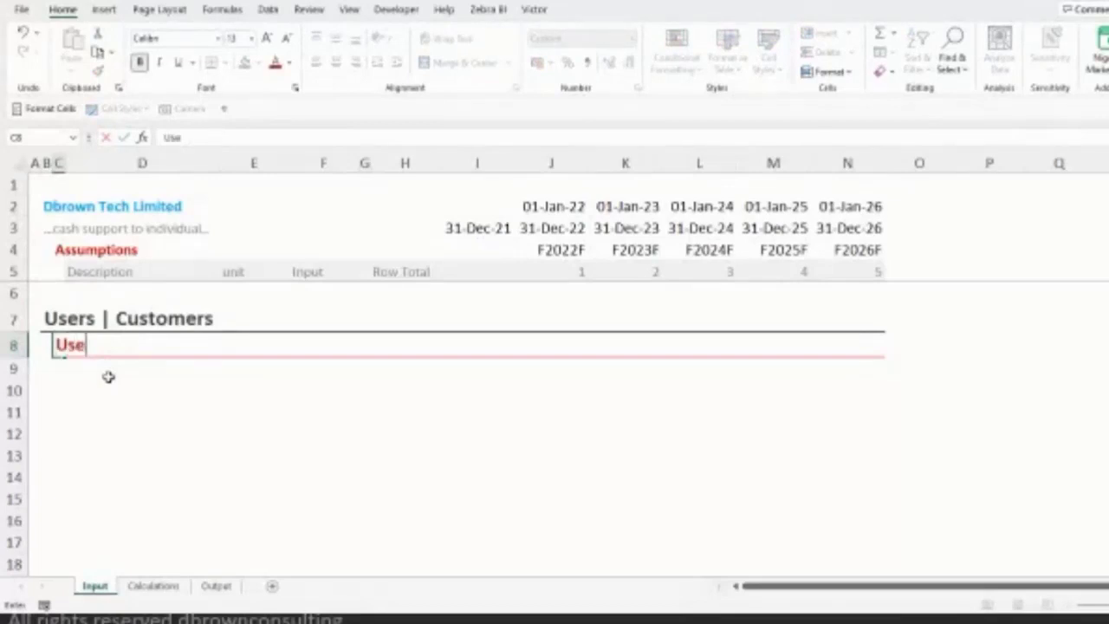
pyautogui.write("rs' Input")
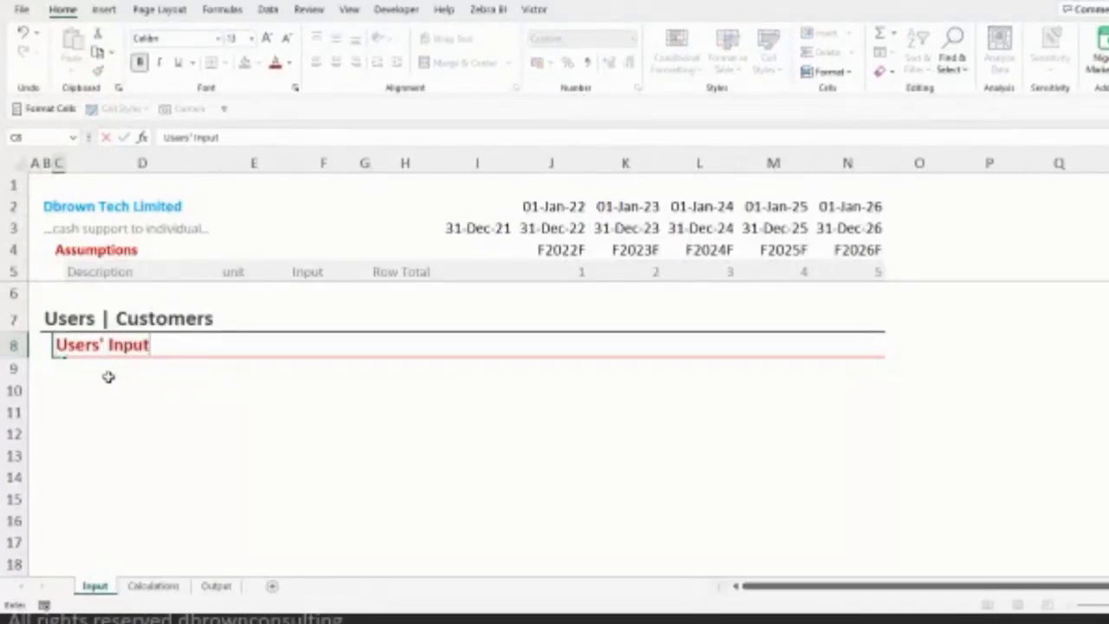
pyautogui.write('s')
pyautogui.press('Return')
# - Add a bold, underlined "Base Users" sub-heading in D9
pyautogui.click(108, 377)
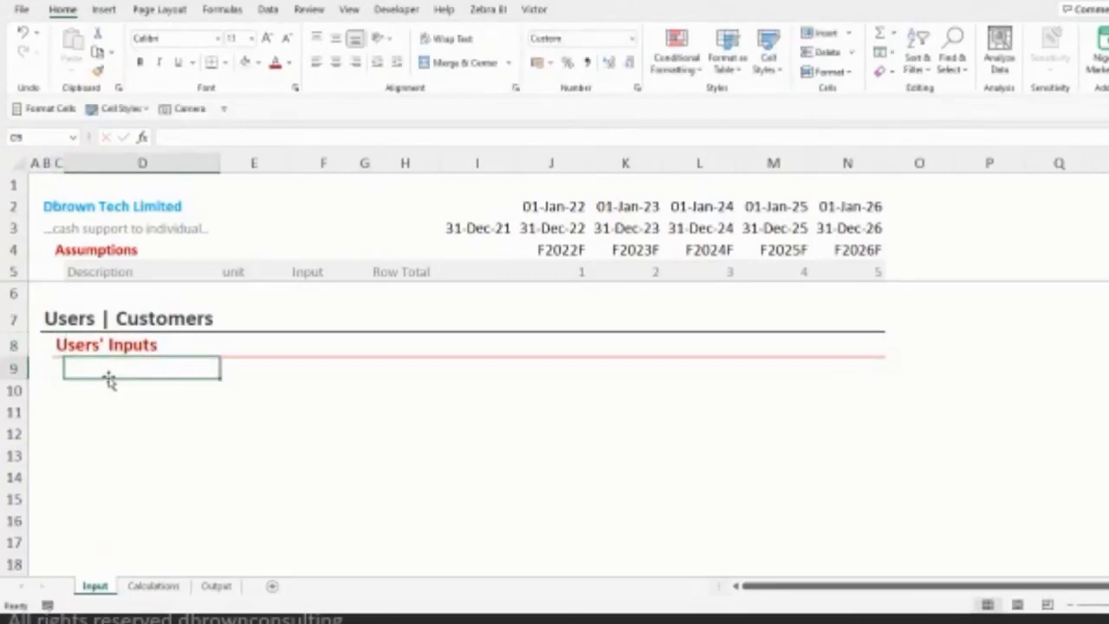
pyautogui.write('Base Use')
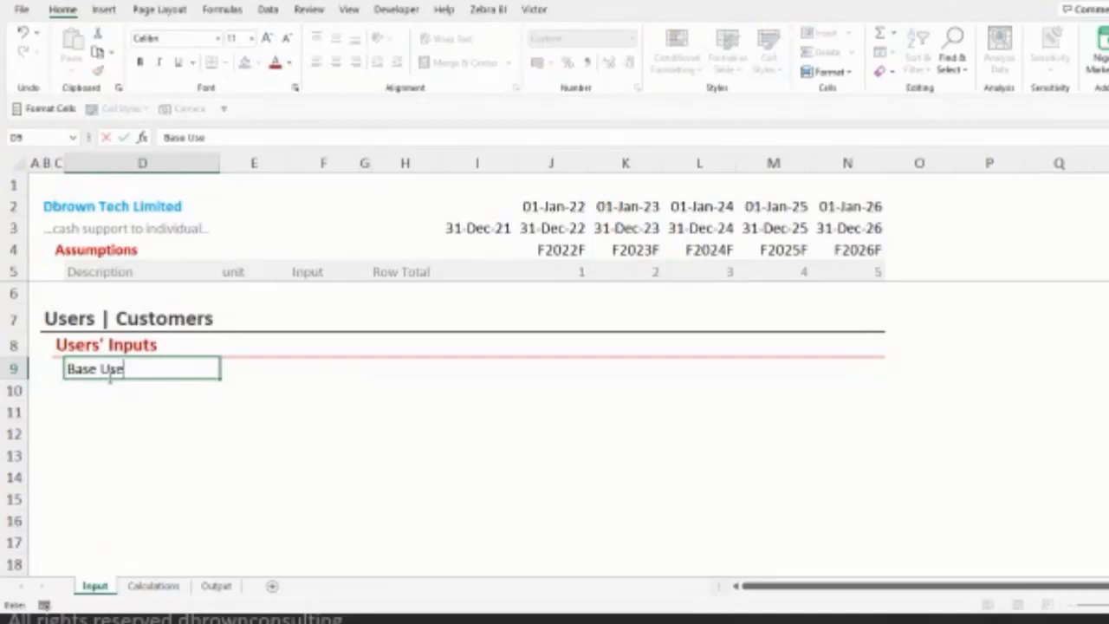
pyautogui.write('rs')
pyautogui.hotkey('ctrl', 'Return')
pyautogui.hotkey('ctrl', 'b')
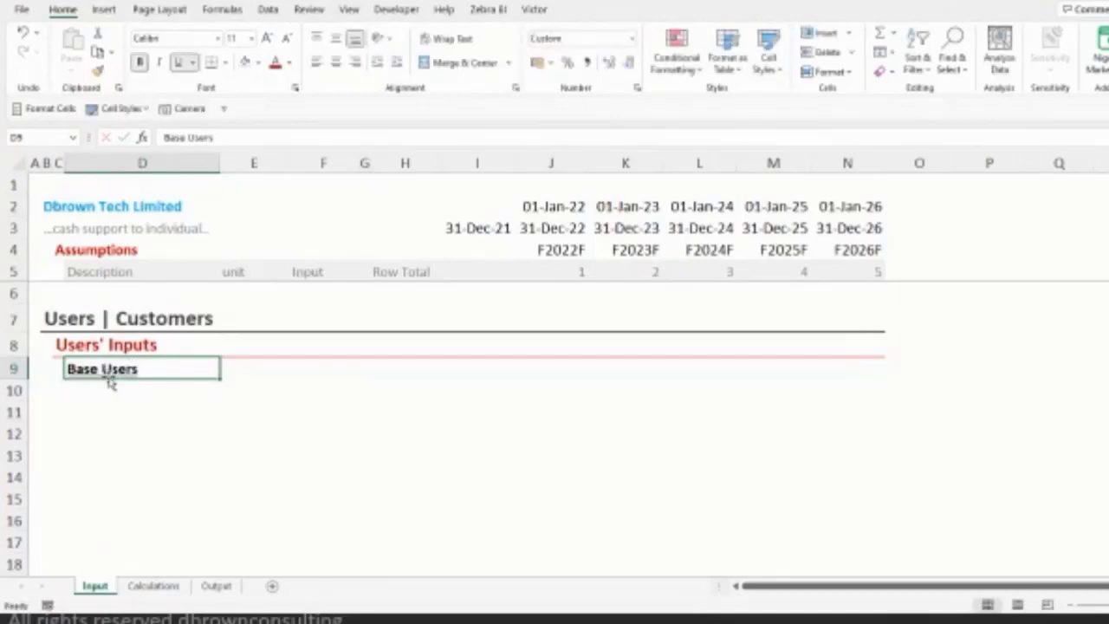
# - Add a bold, underlined "Active Users" sub-heading in D13
pyautogui.press('Down')
pyautogui.press('Down')
pyautogui.press('Down')
pyautogui.press('Down')
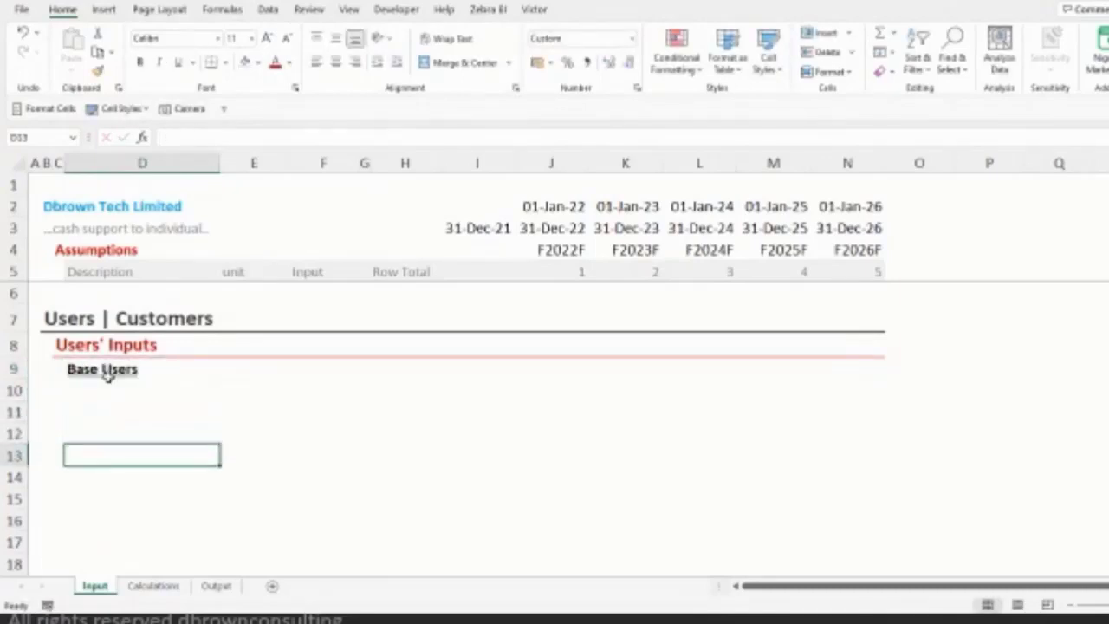
pyautogui.write('Active Useer')
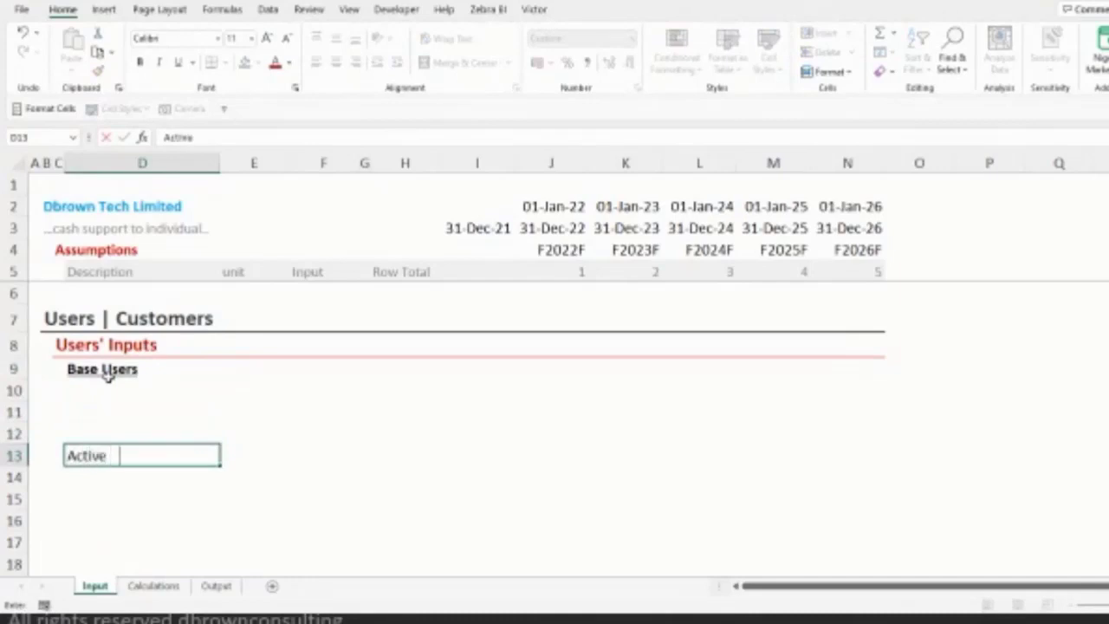
pyautogui.press('BackSpace')
pyautogui.press('BackSpace')
pyautogui.write('rs')
pyautogui.hotkey('ctrl', 'Return')
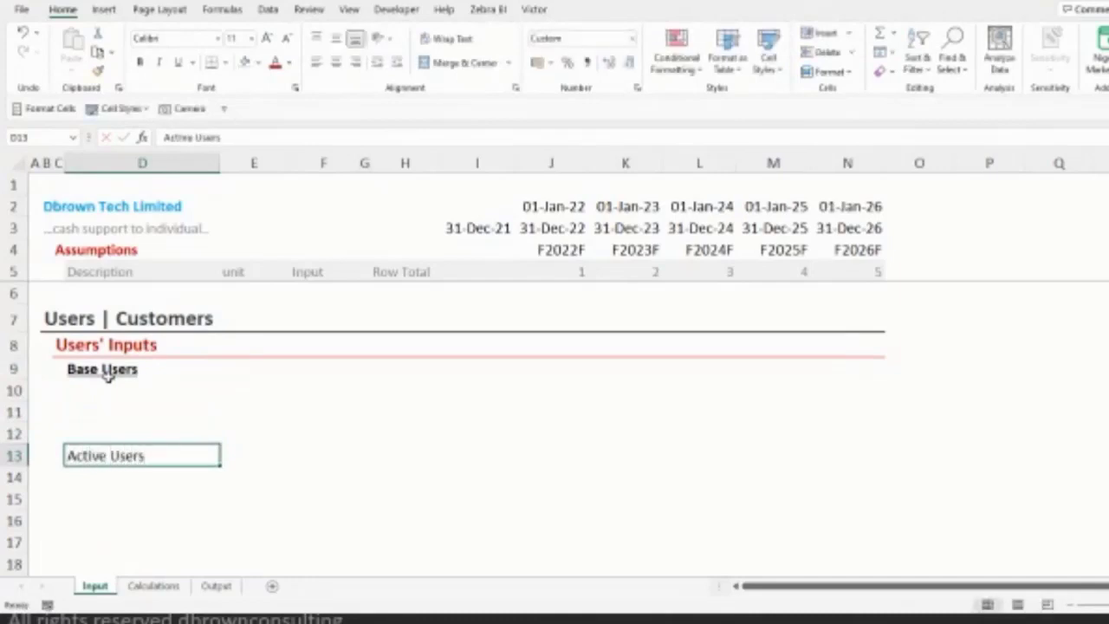
pyautogui.hotkey('ctrl', 'b')
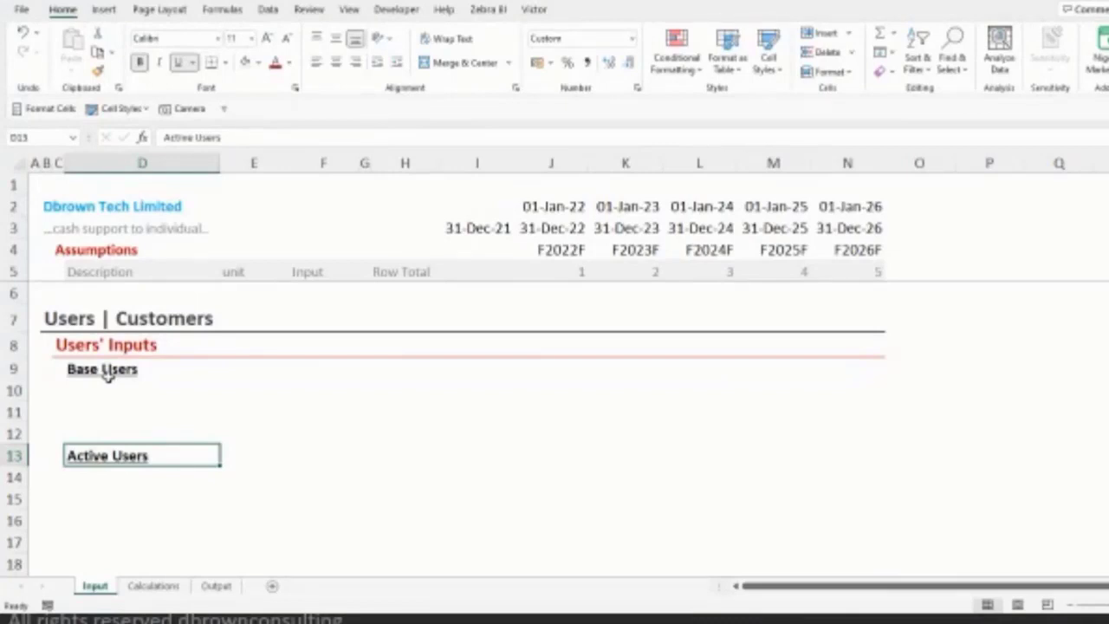
# - Enter the row label "Base users" in D10 under the Base Users sub-heading
pyautogui.press('Up')
pyautogui.press('Up')
pyautogui.press('Up')
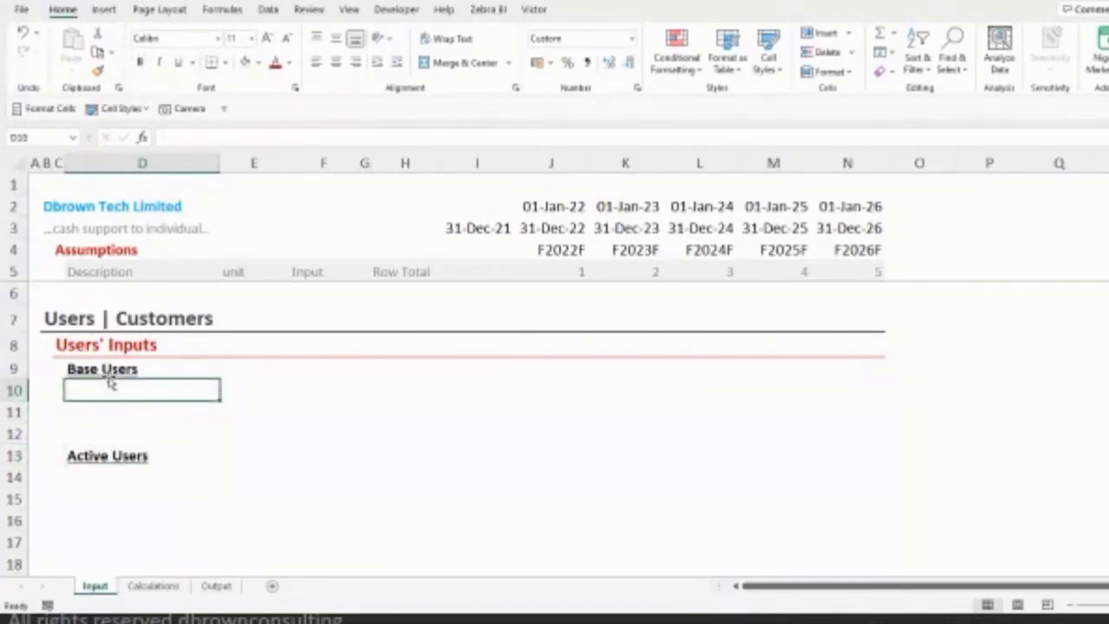
pyautogui.write('Base users')
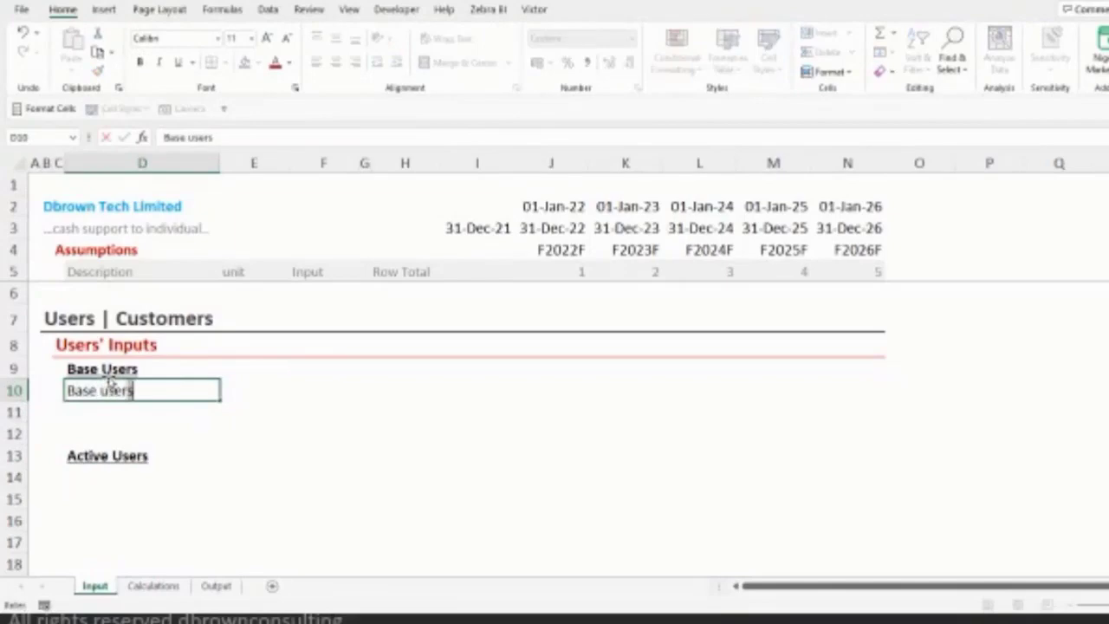
pyautogui.press('Right')
pyautogui.press('Right')
pyautogui.press('Right')
pyautogui.press('Right')
pyautogui.press('Right')
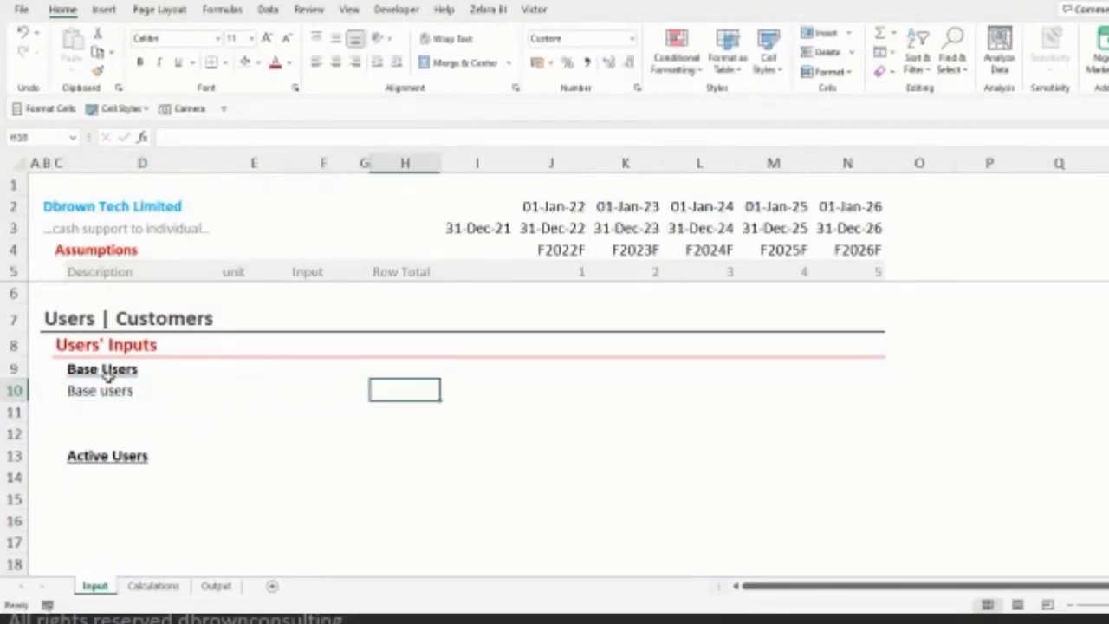
pyautogui.click(121, 108)
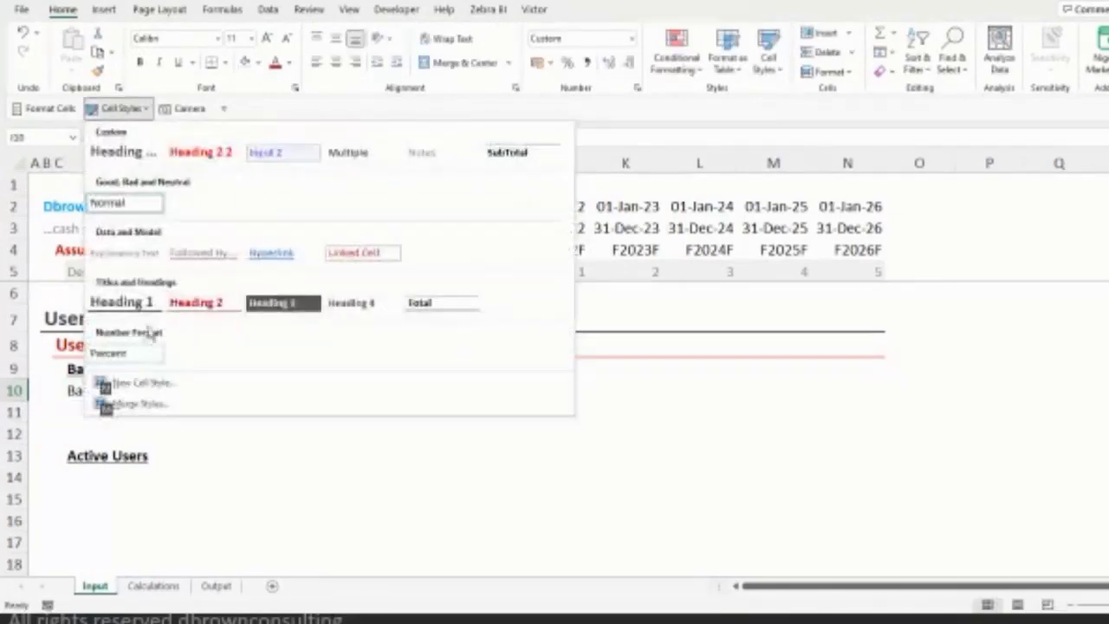
pyautogui.press('Escape')
pyautogui.press('Left')
pyautogui.press('Left')
pyautogui.press('Left')
pyautogui.press('Left')
pyautogui.press('Left')
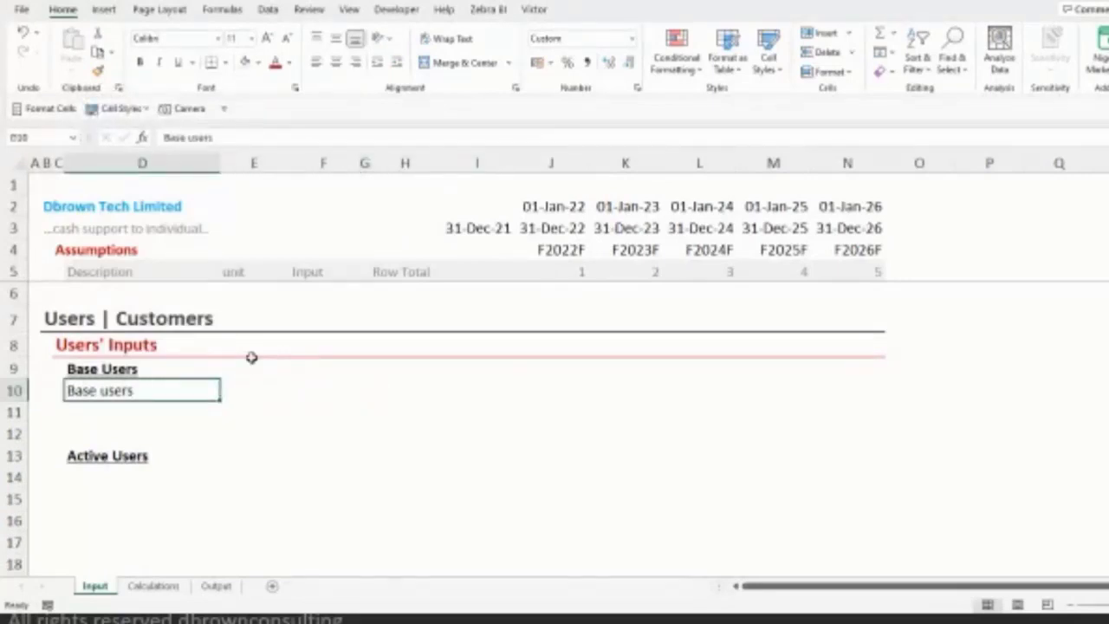
# - Enter [no.] as the unit of the Base users row in E10
pyautogui.press('Right')
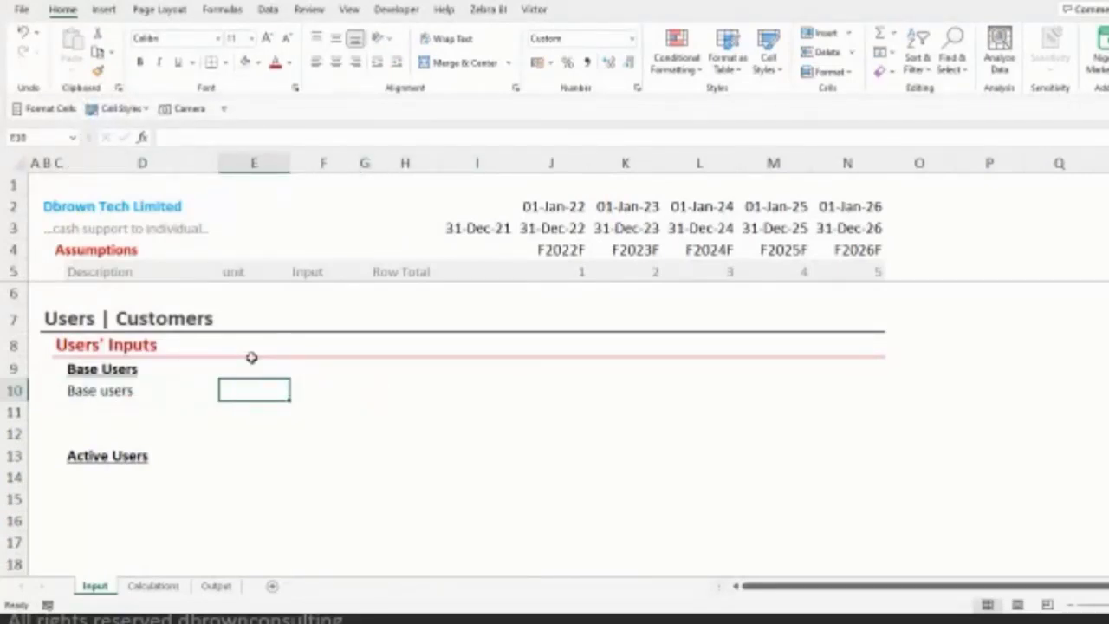
pyautogui.write('[no.')
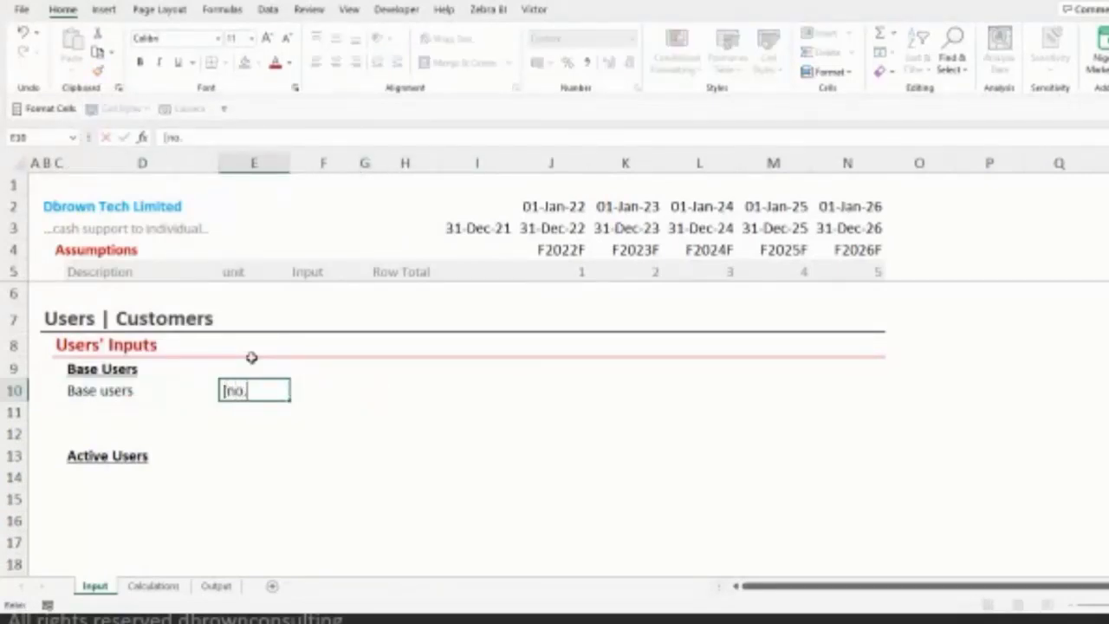
pyautogui.write(']')
pyautogui.hotkey('ctrl', 'Return')
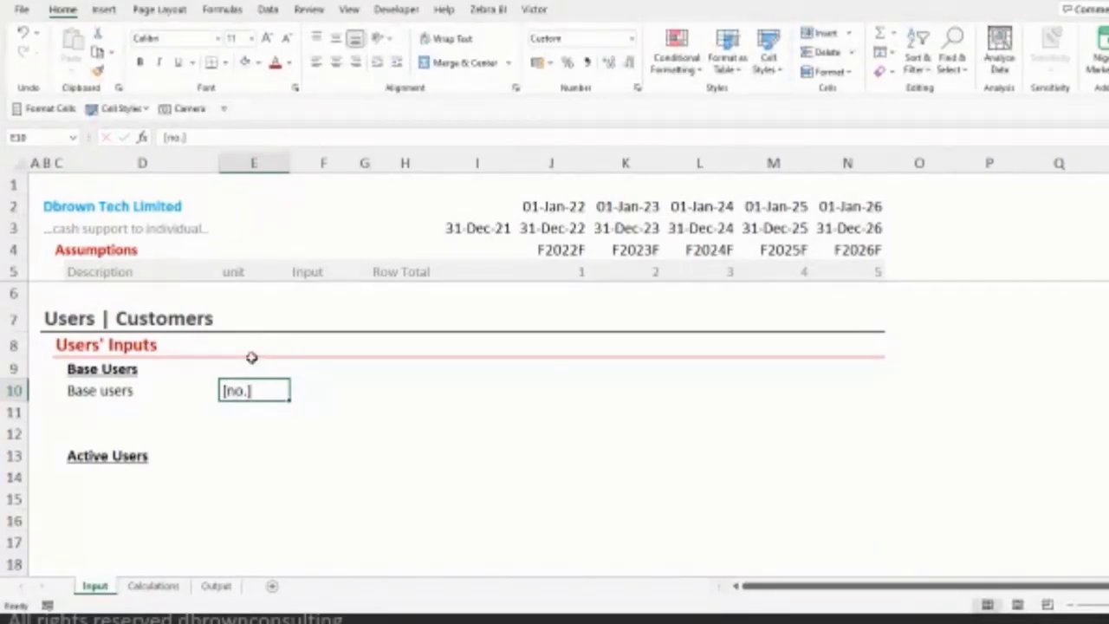
pyautogui.hotkey('ctrl', 'space')
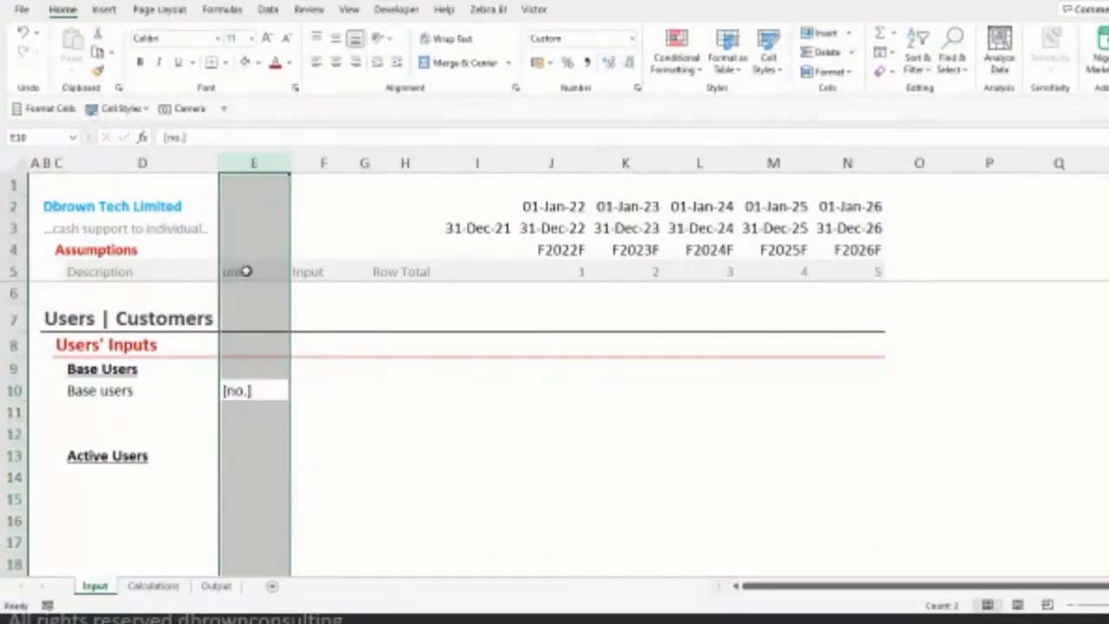
# - Try to apply the Input 2 cell style to I10 in the Base users row
pyautogui.click(558, 387)
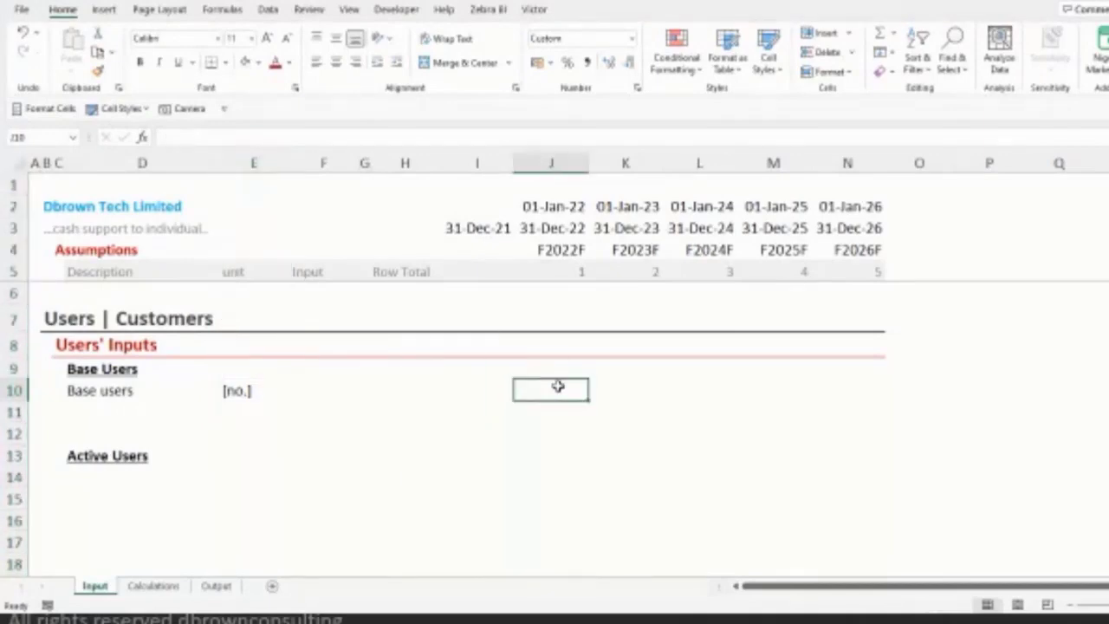
pyautogui.press('Left')
pyautogui.click(122, 109)
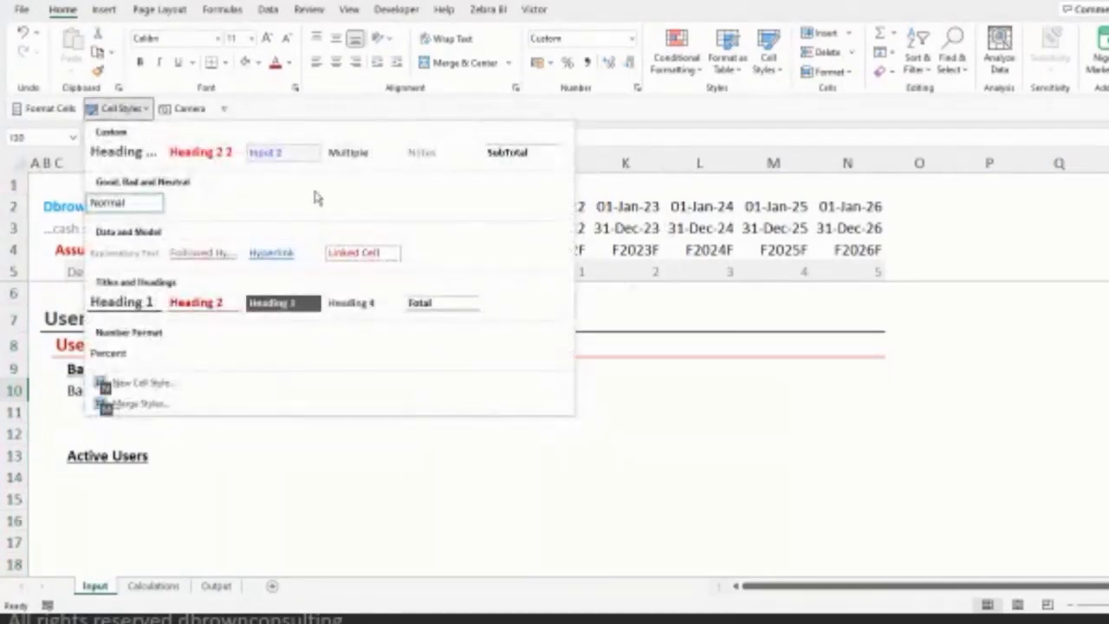
pyautogui.click(274, 156)
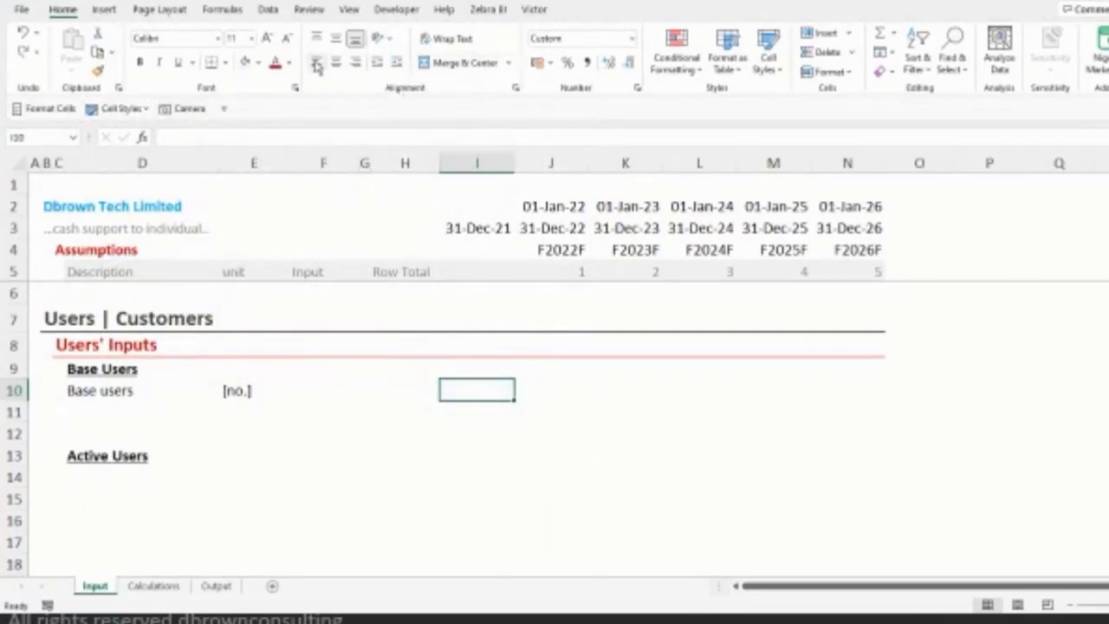
# - Set the font colour of I10 to blue and enter 500 base users for 31-Dec-21
pyautogui.click(288, 62)
pyautogui.click(312, 270)
pyautogui.write('500')
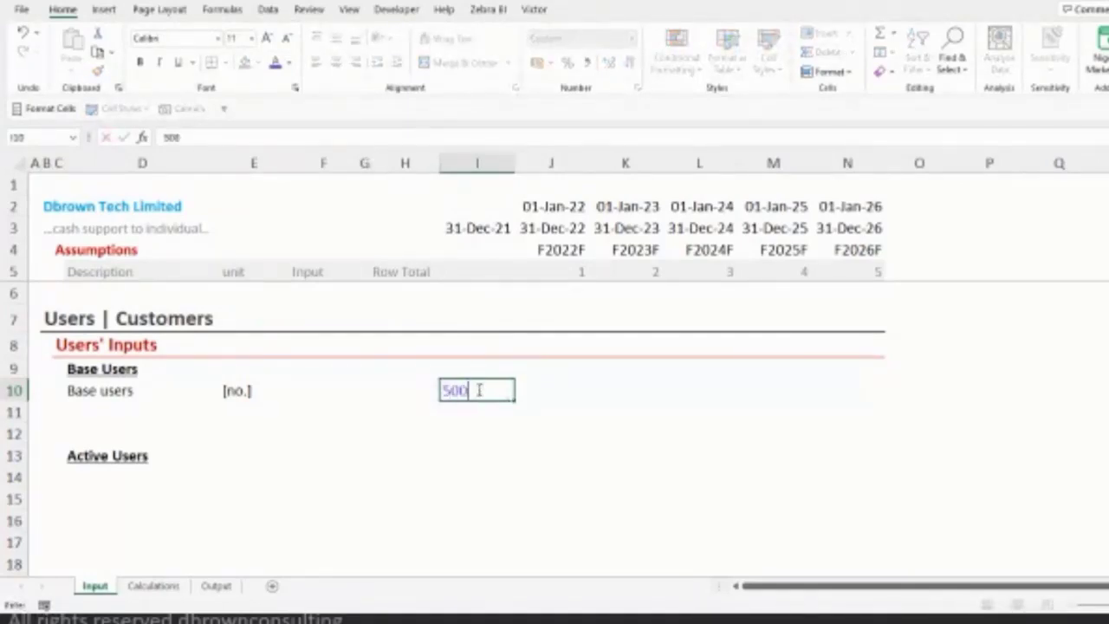
pyautogui.hotkey('ctrl', 'Return')
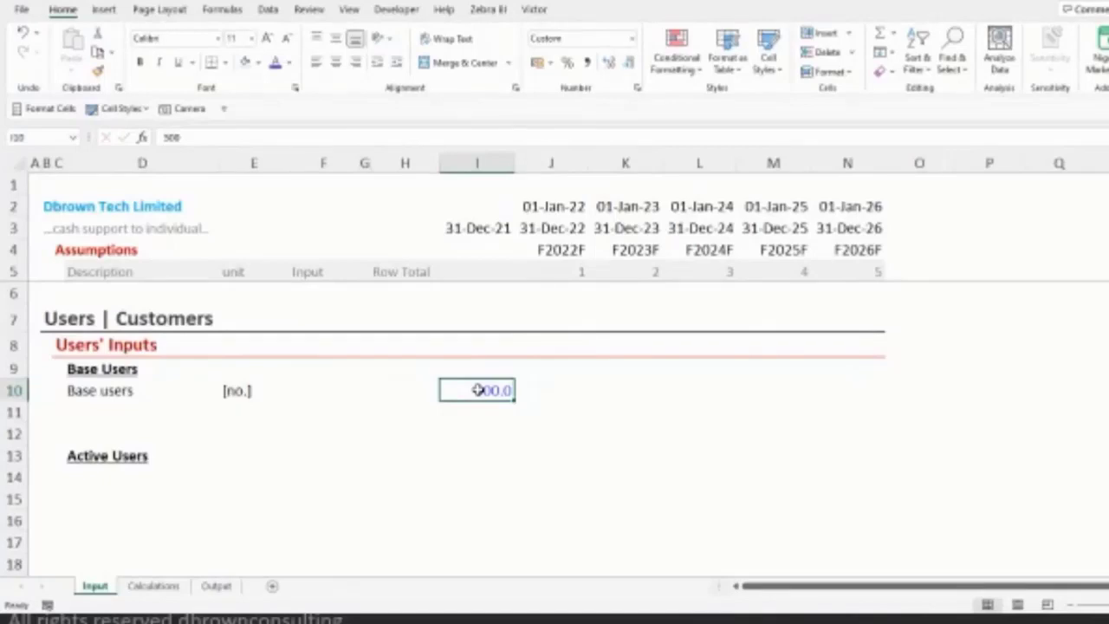
# - Enter the row label "Monthly base user growth" in D11
pyautogui.press('Down')
pyautogui.press('Left')
pyautogui.press('Left')
pyautogui.press('Left')
pyautogui.press('Left')
pyautogui.press('Left')
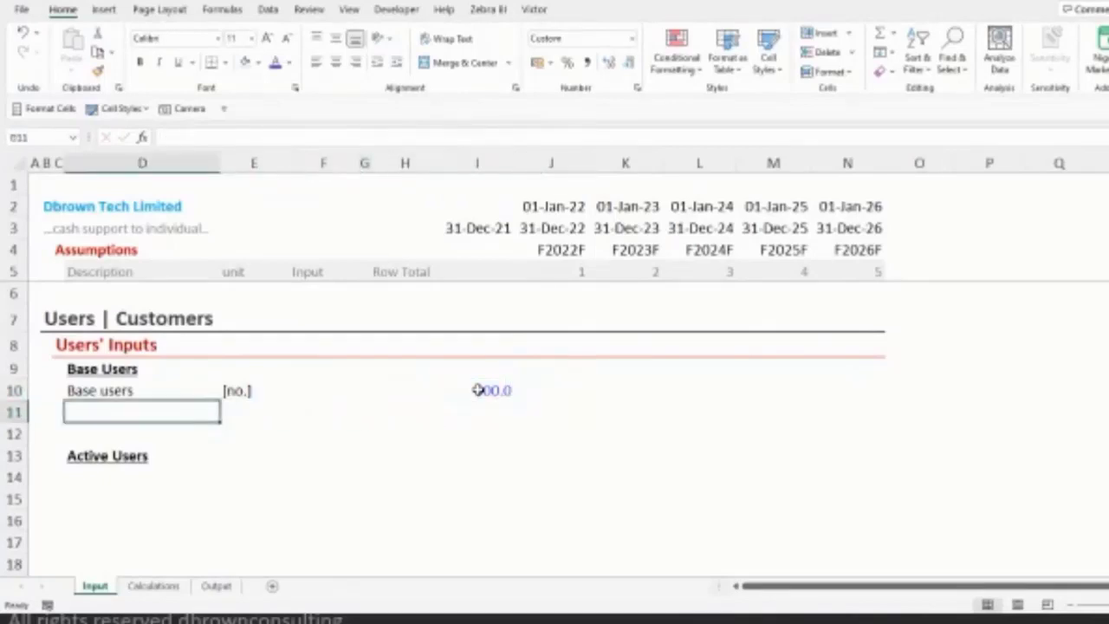
pyautogui.write('Monthly ')
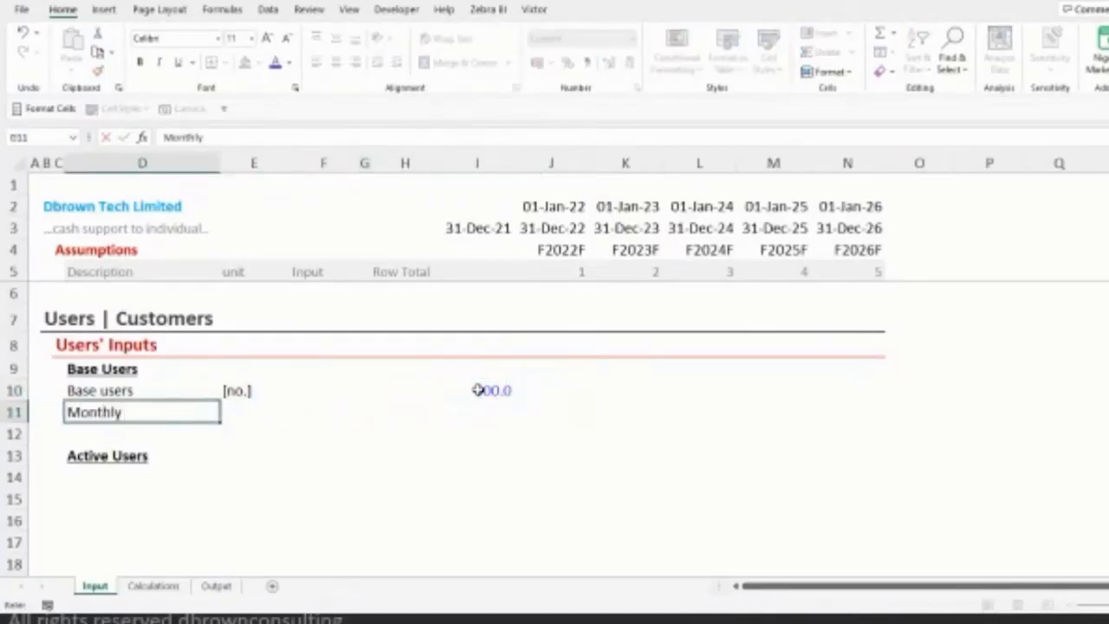
pyautogui.write('base ser')
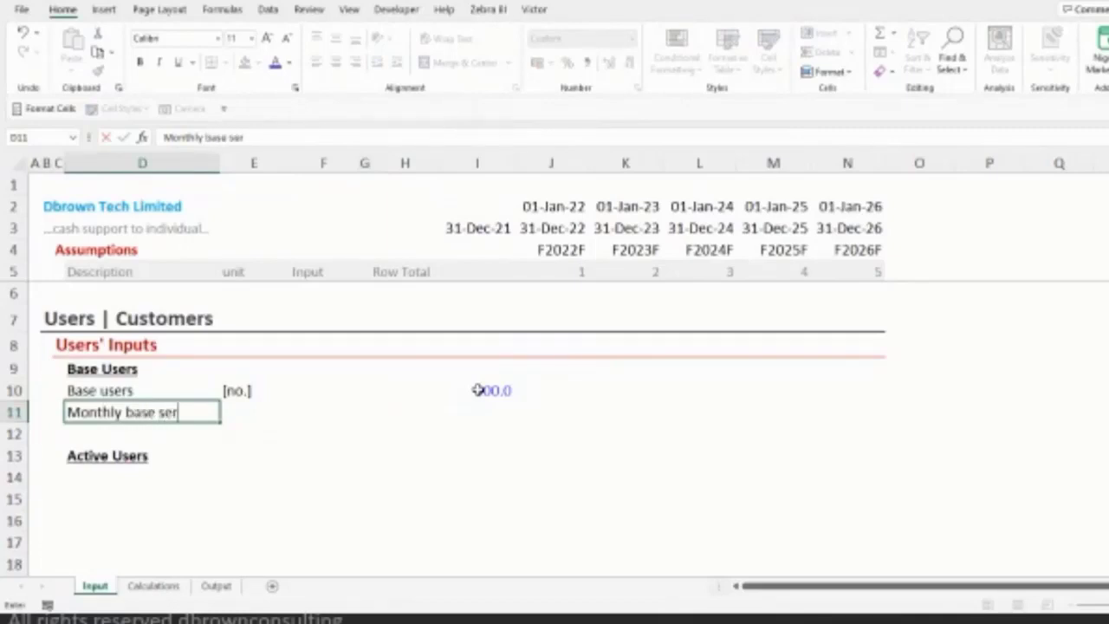
pyautogui.press('BackSpace')
pyautogui.press('BackSpace')
pyautogui.write('ss')
pyautogui.press('BackSpace')
pyautogui.press('BackSpace')
pyautogui.press('BackSpace')
pyautogui.write('user growth')
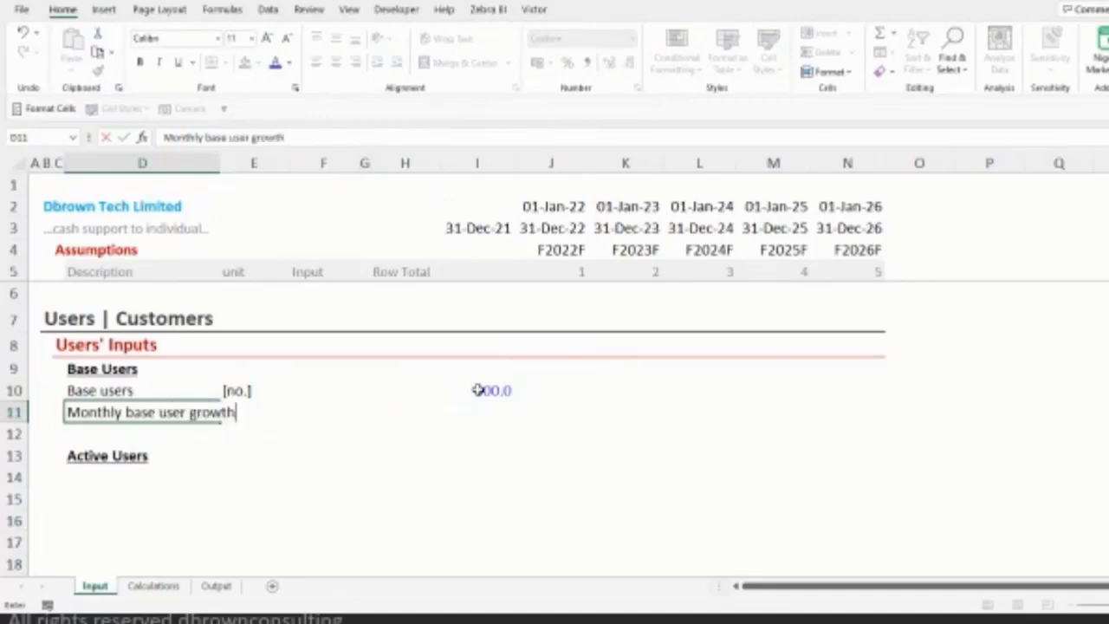
pyautogui.hotkey('ctrl', 'Return')
# - Autofit the width of column D to the Monthly base user growth label
pyautogui.hotkey('alt', 'h')
pyautogui.press('o')
pyautogui.press('i')
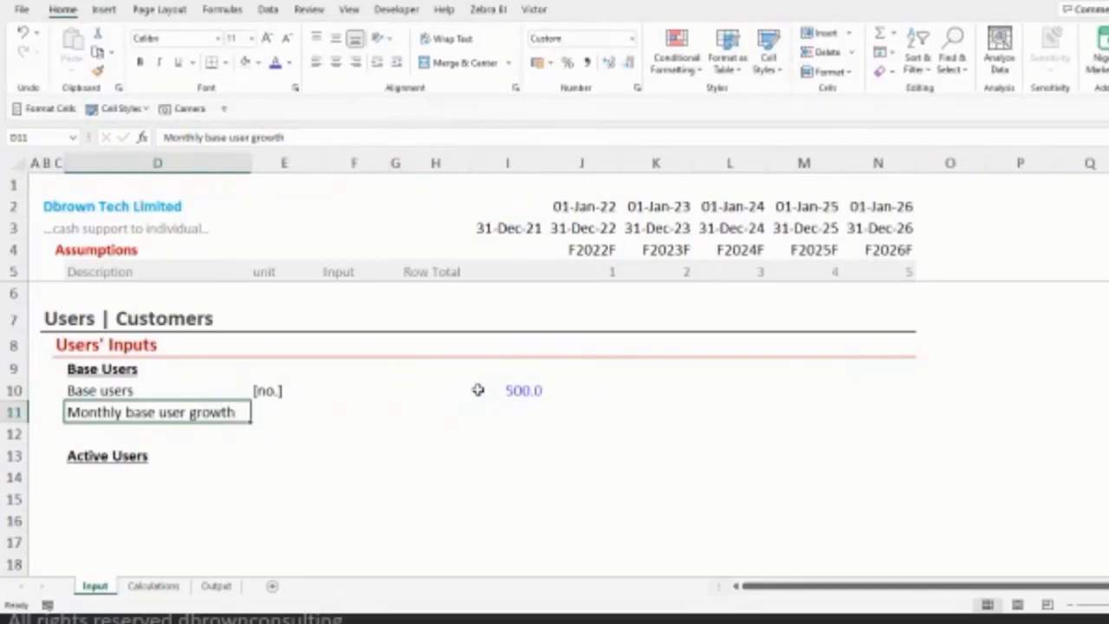
# - Enter [%] as the unit of the Monthly base user growth row in E11
pyautogui.press('Tab')
pyautogui.write('[%]')
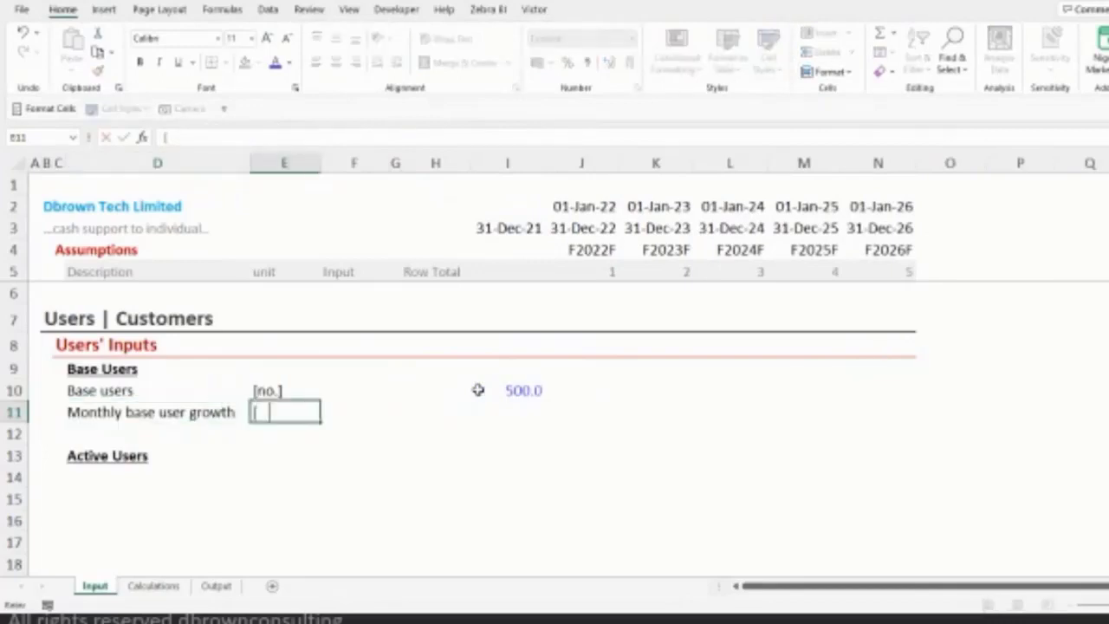
pyautogui.hotkey('ctrl', 'Return')
# - Apply the Input 2 cell style to the yearly growth cells J11:N11
pyautogui.press('Right')
pyautogui.press('Right')
pyautogui.press('Right')
pyautogui.press('Right')
pyautogui.press('Right')
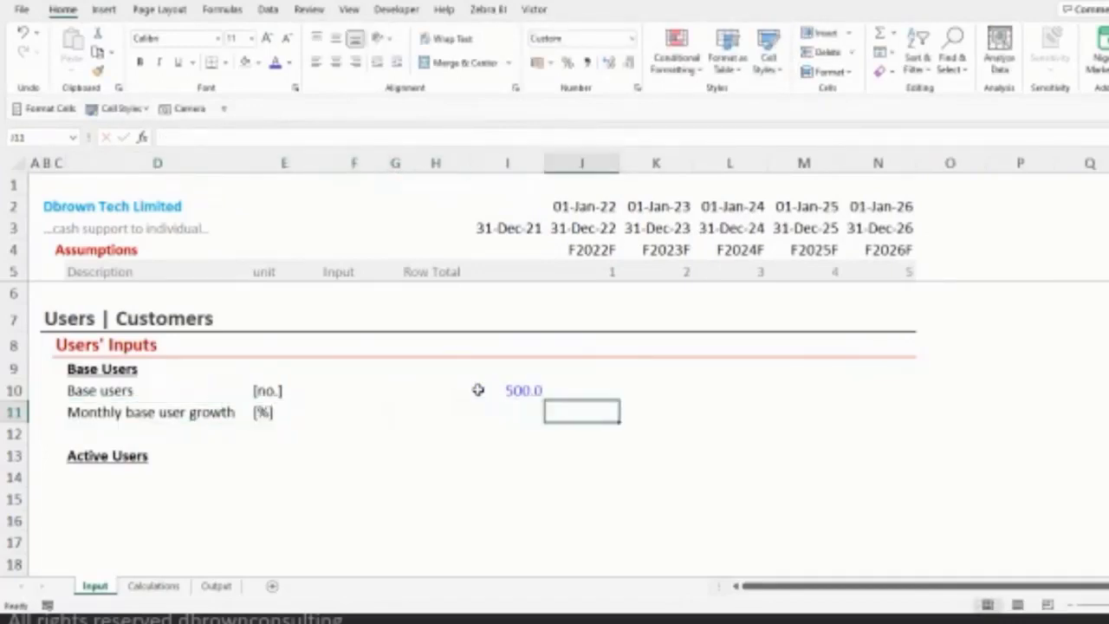
pyautogui.hotkey('shift', 'Right')
pyautogui.hotkey('shift', 'Right')
pyautogui.hotkey('shift', 'Right')
pyautogui.hotkey('shift', 'Right')
pyautogui.hotkey('alt', '2')
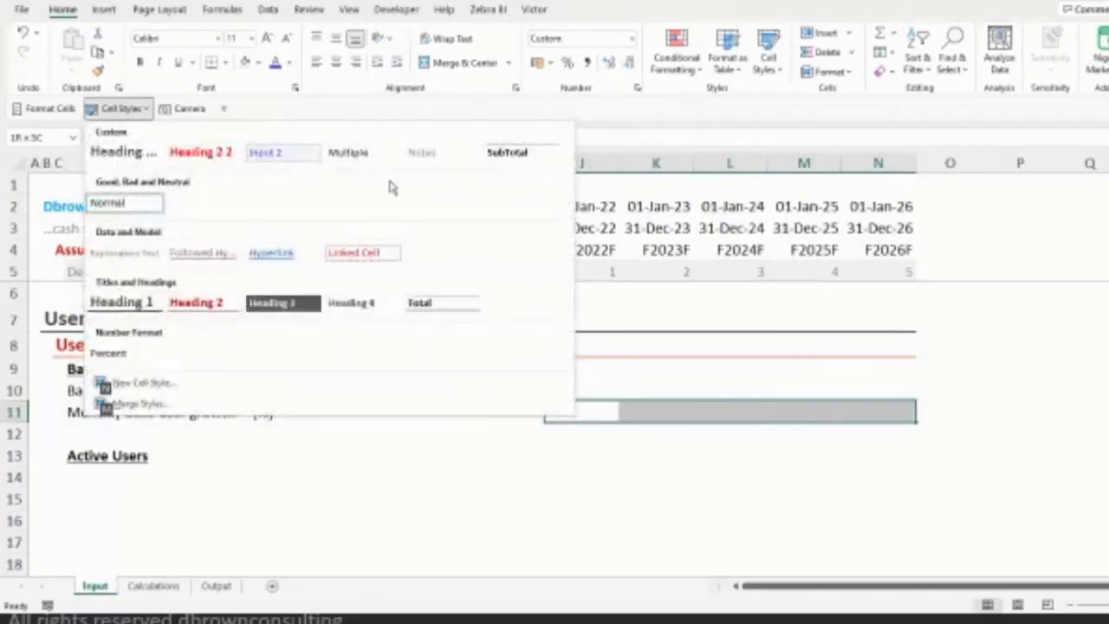
pyautogui.click(290, 158)
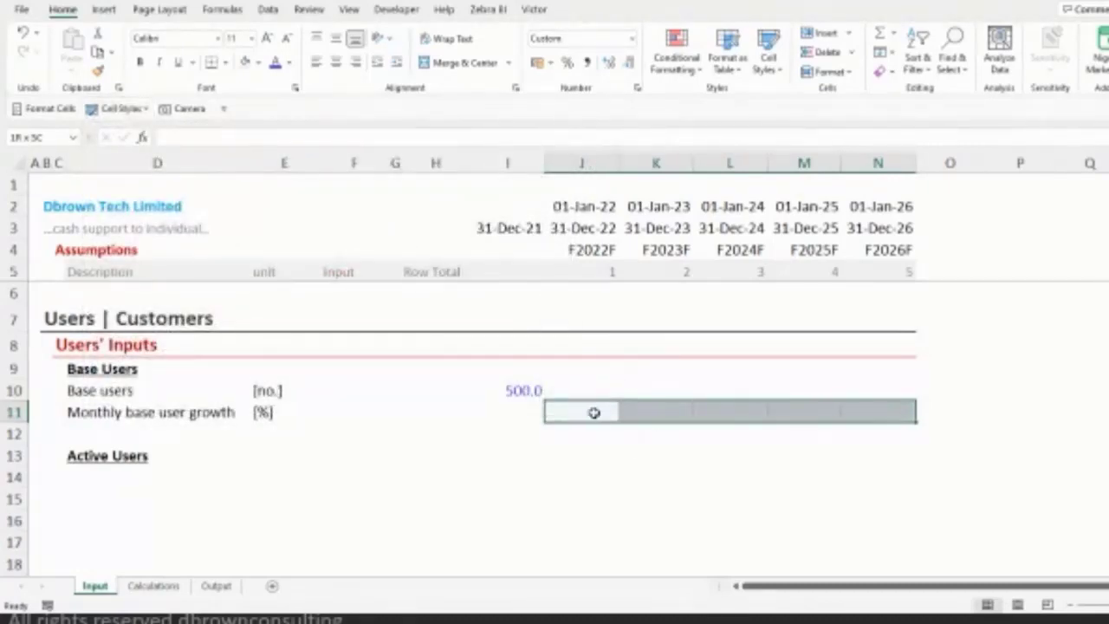
# - Apply the Percent number style to the growth input cells J11:N11
pyautogui.hotkey('alt', '2')
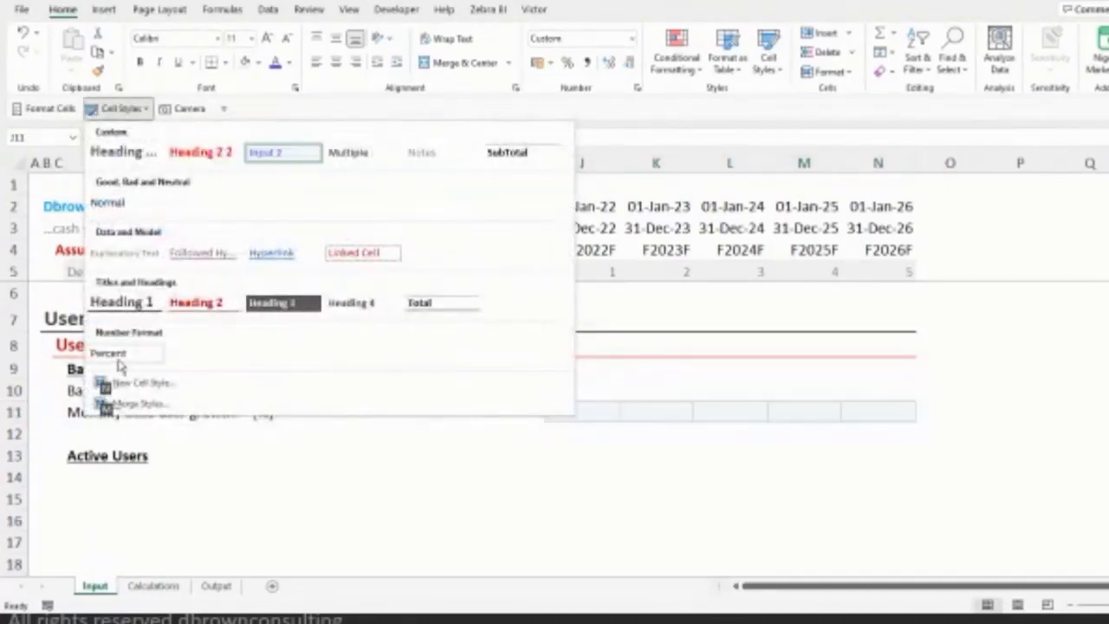
pyautogui.click(126, 362)
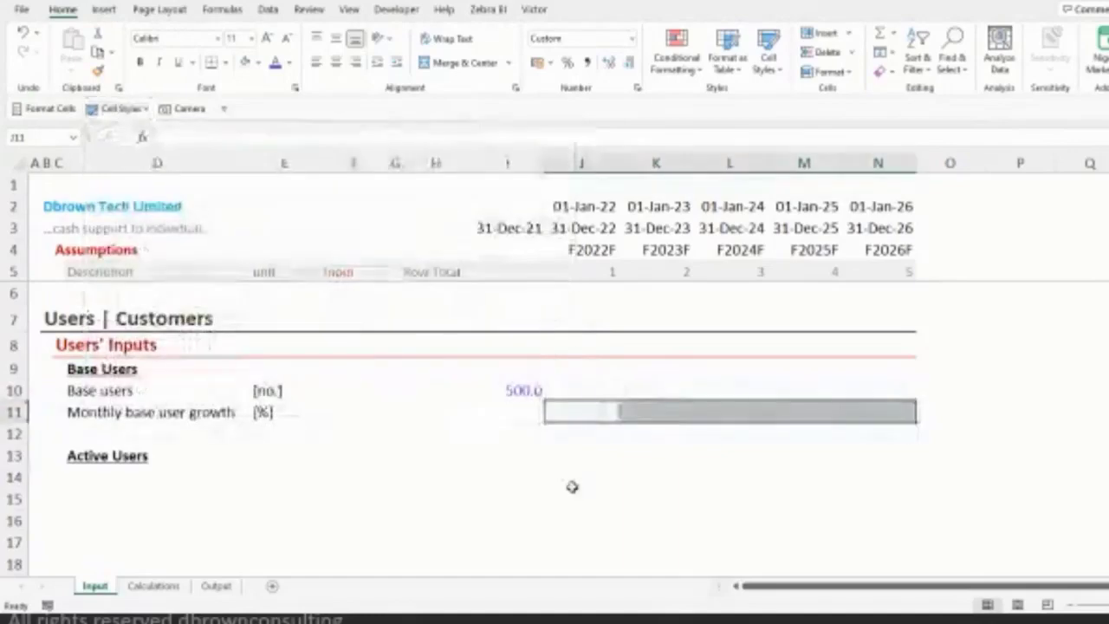
pyautogui.click(568, 407)
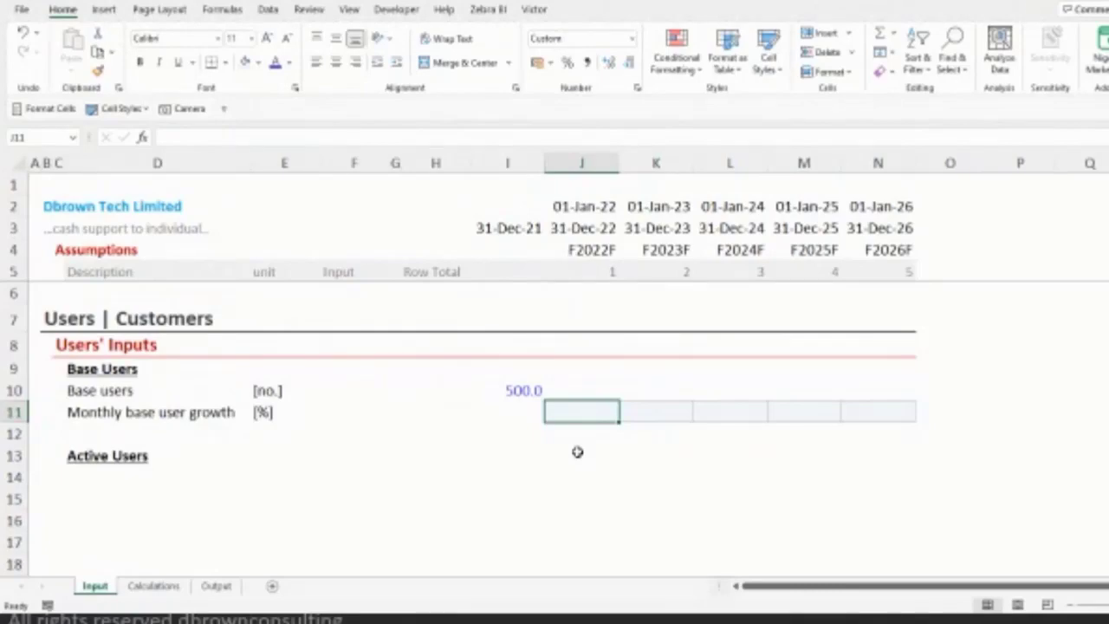
# - Enter the monthly base user growth rates 5%, 12.5%, 10%, 5% and 2.5% for F2022F to F2026F in J11:N11
pyautogui.click(586, 163)
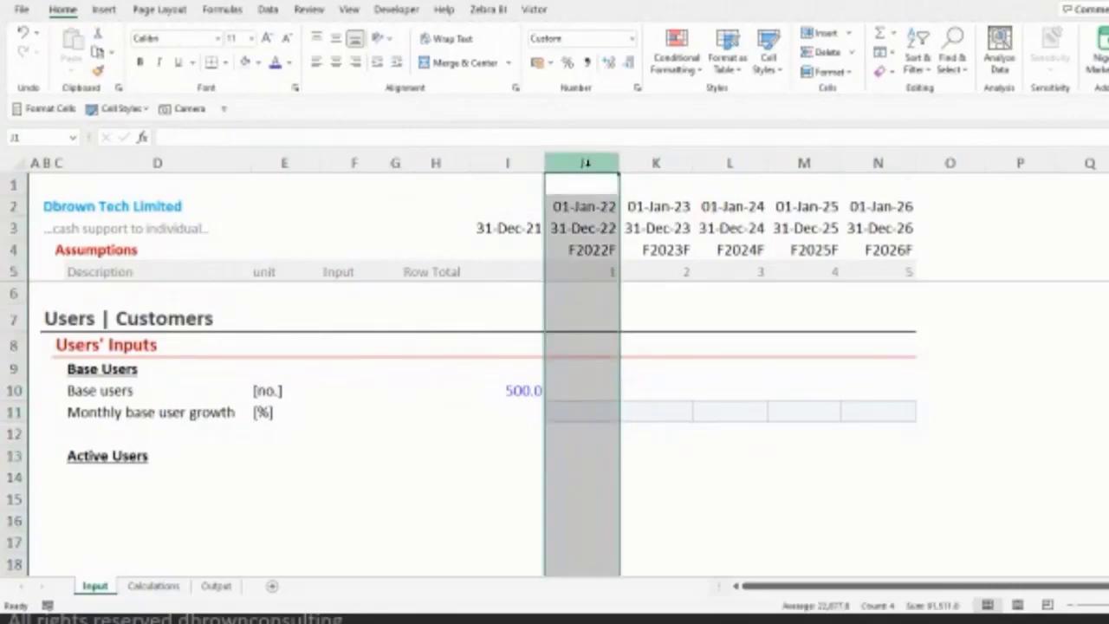
pyautogui.click(588, 408)
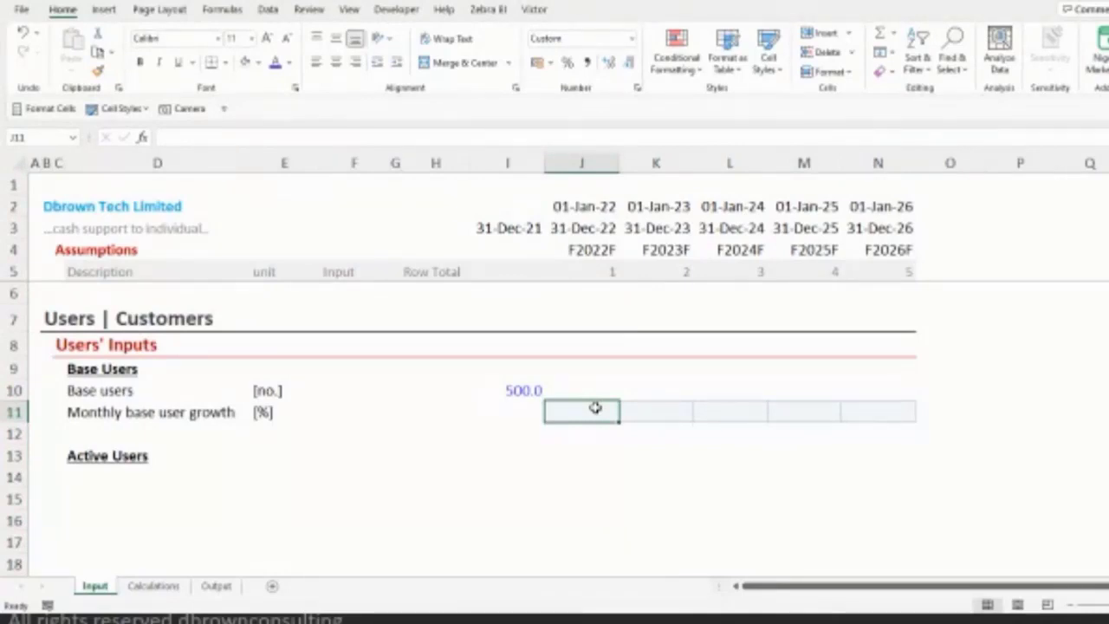
pyautogui.write('5%')
pyautogui.press('Tab')
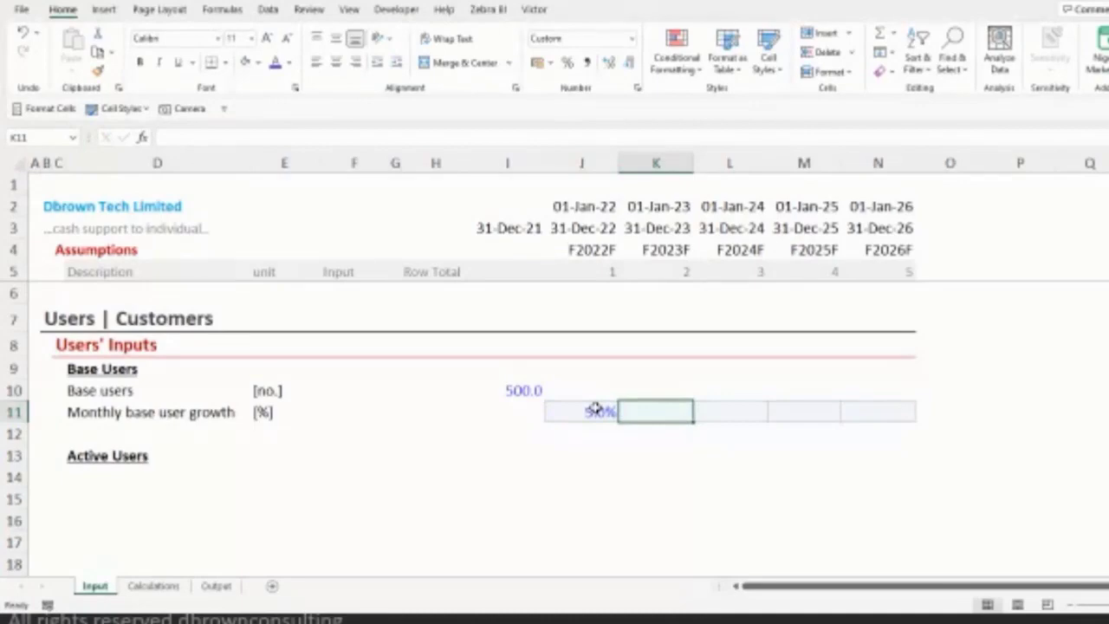
pyautogui.write('12.5')
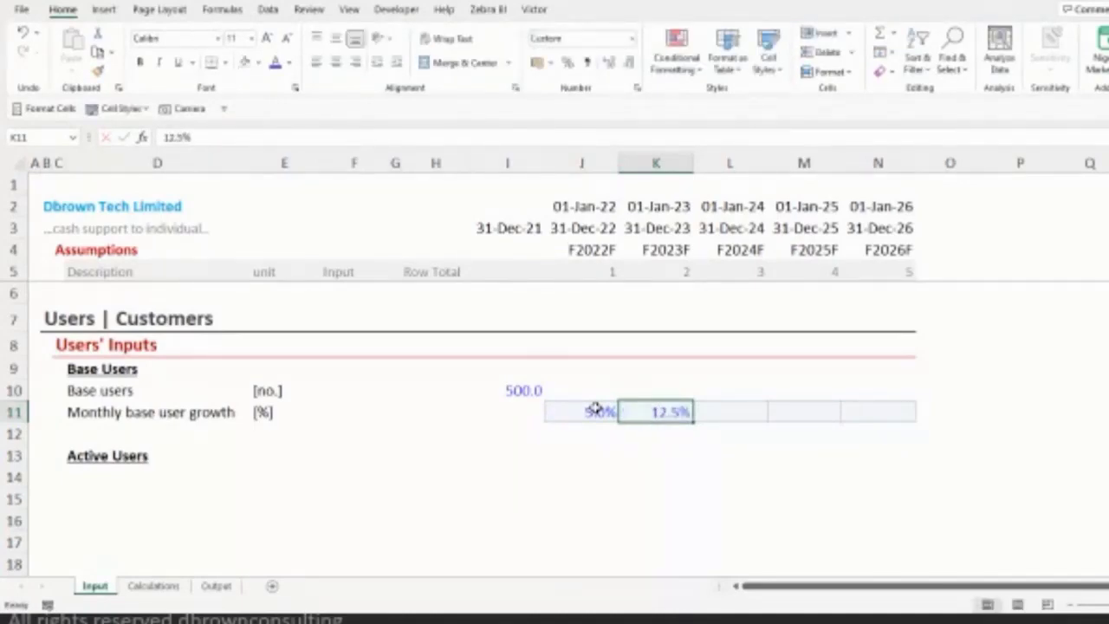
pyautogui.press('Tab')
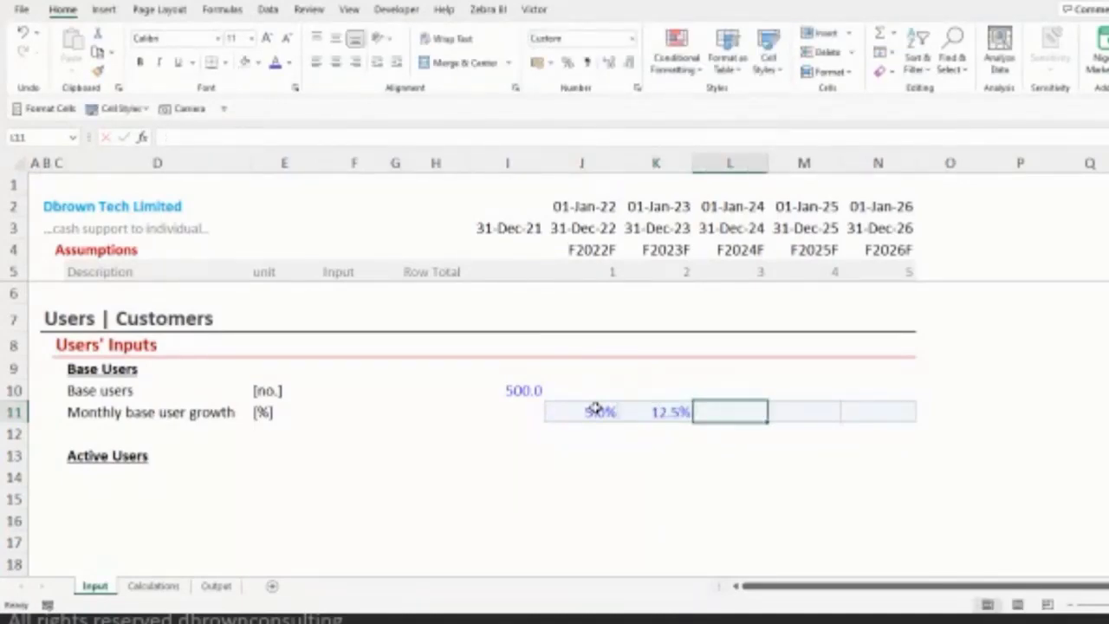
pyautogui.write('10')
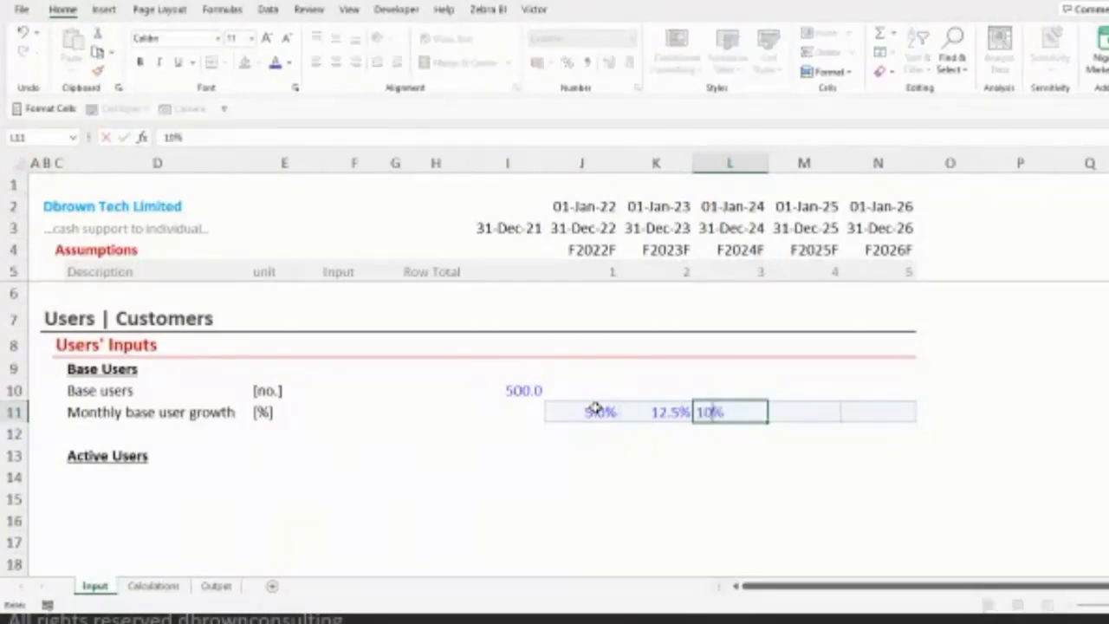
pyautogui.hotkey('ctrl', 'Return')
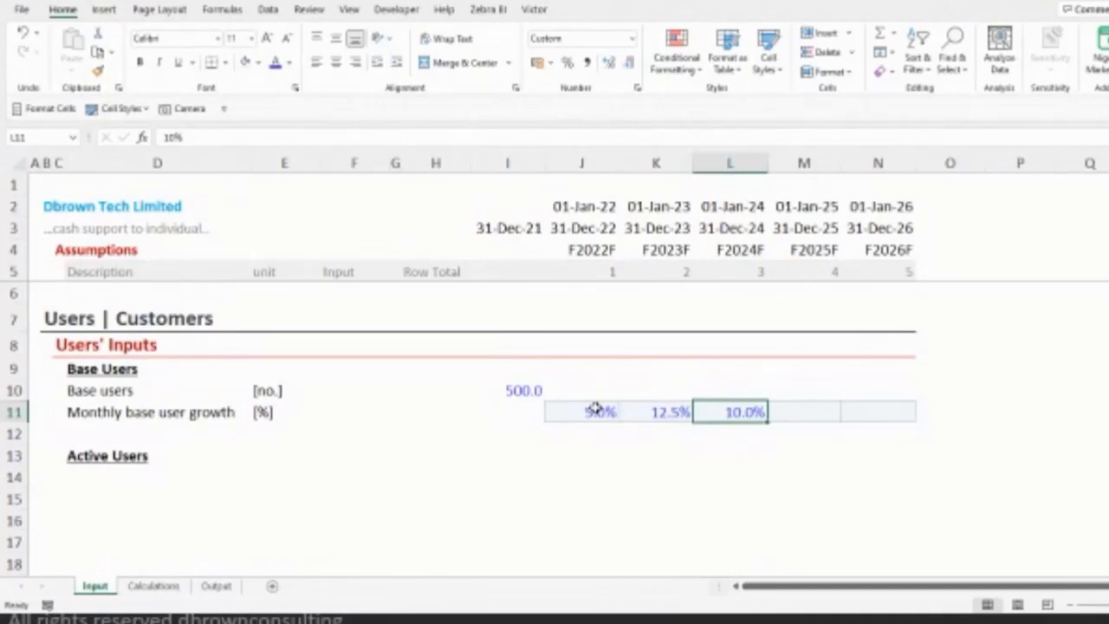
pyautogui.press('Right')
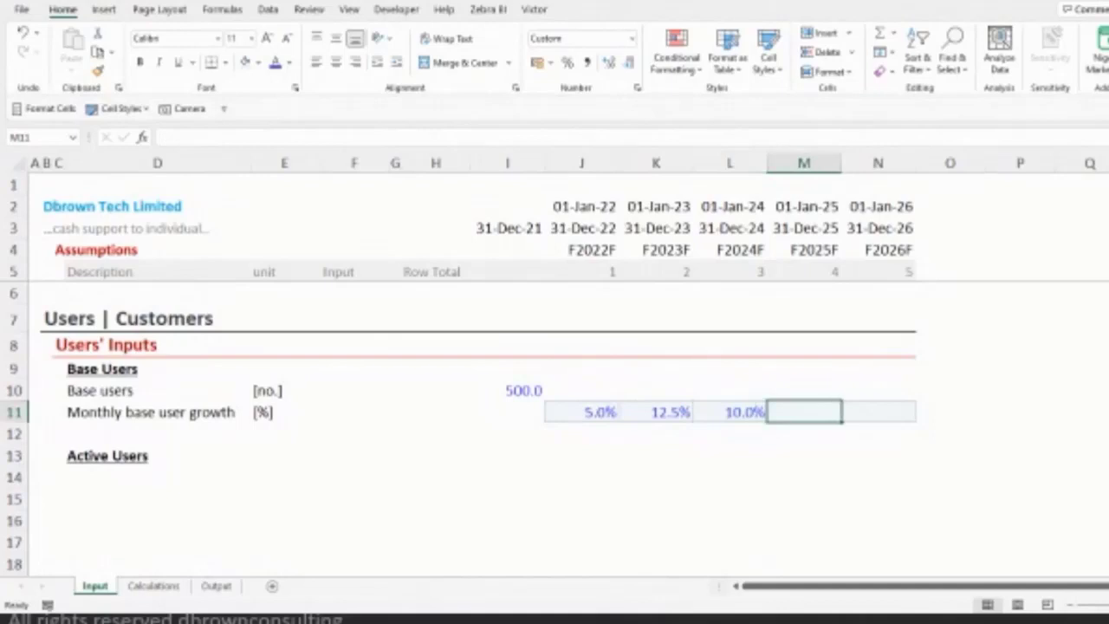
pyautogui.write('5')
pyautogui.press('Right')
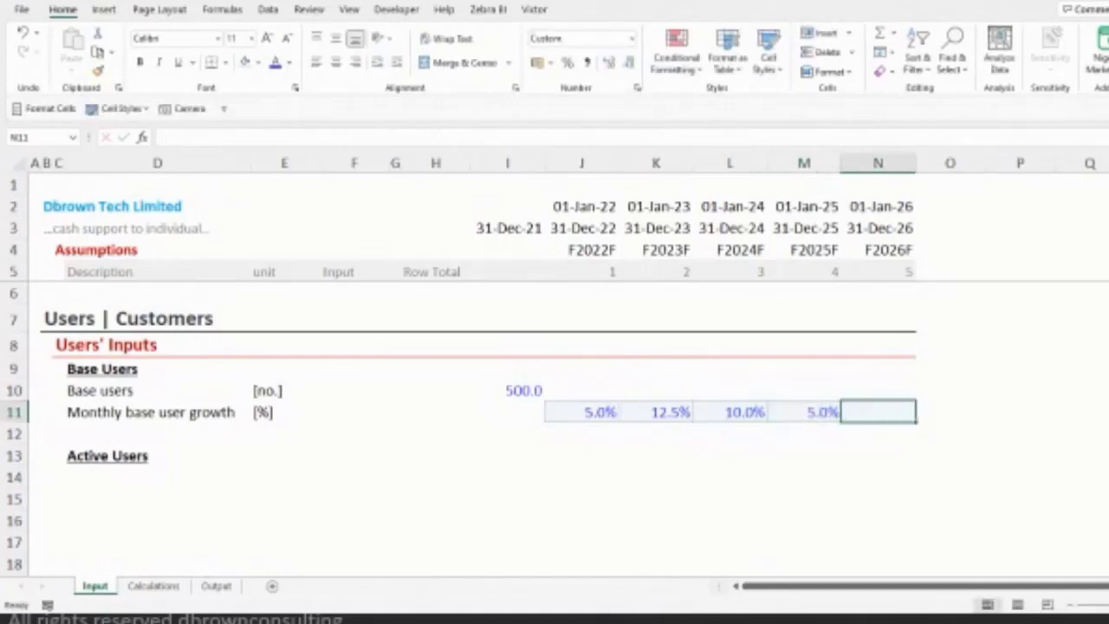
pyautogui.write('2.5')
pyautogui.hotkey('ctrl', 'Return')
# - Enter the section title Base users calculations in B8 of the Calculations sheet
pyautogui.click(154, 585)
pyautogui.click(65, 282)
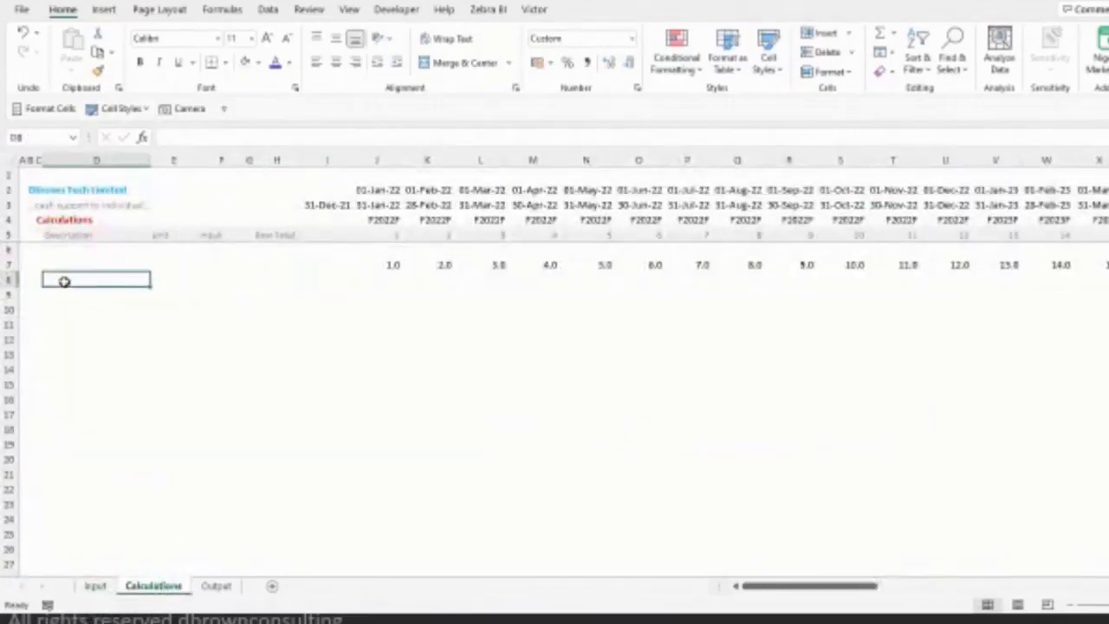
pyautogui.press('Left')
pyautogui.press('Left')
pyautogui.write('U')
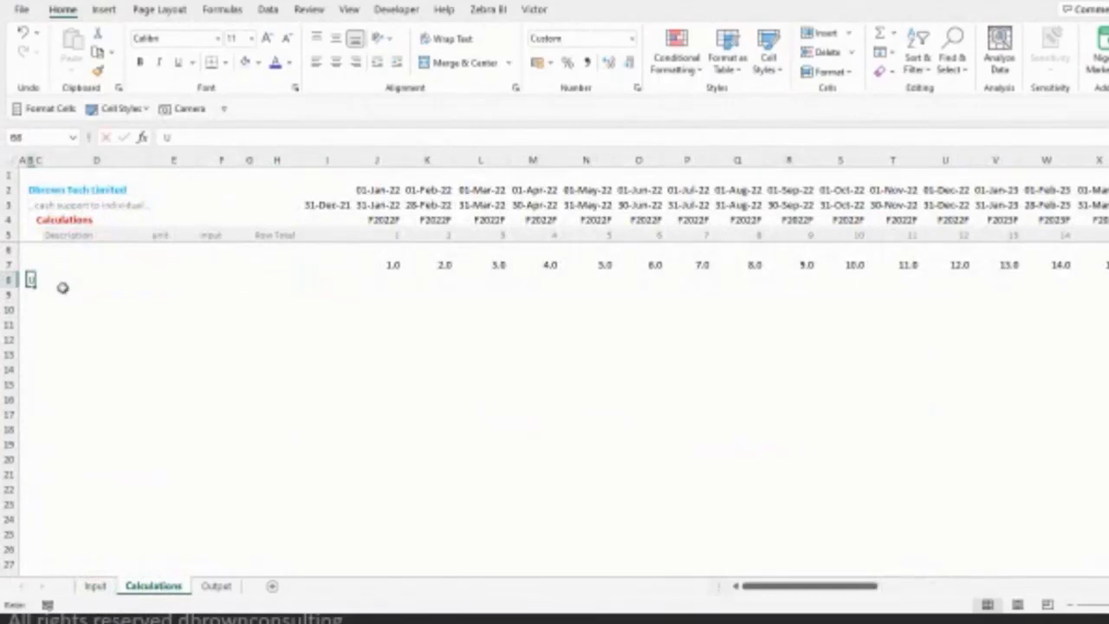
pyautogui.write('sers Calcu')
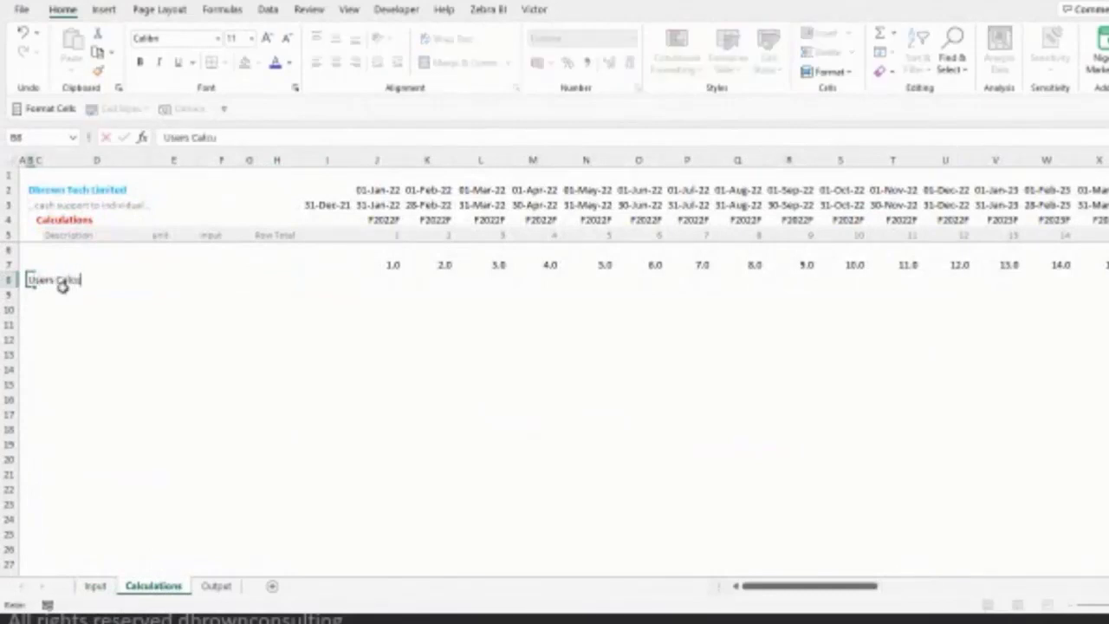
pyautogui.press('BackSpace')
pyautogui.press('BackSpace')
pyautogui.press('BackSpace')
pyautogui.press('BackSpace')
pyautogui.press('BackSpace')
pyautogui.press('BackSpace')
pyautogui.press('BackSpace')
pyautogui.press('BackSpace')
pyautogui.press('BackSpace')
pyautogui.press('BackSpace')
pyautogui.write('Base')
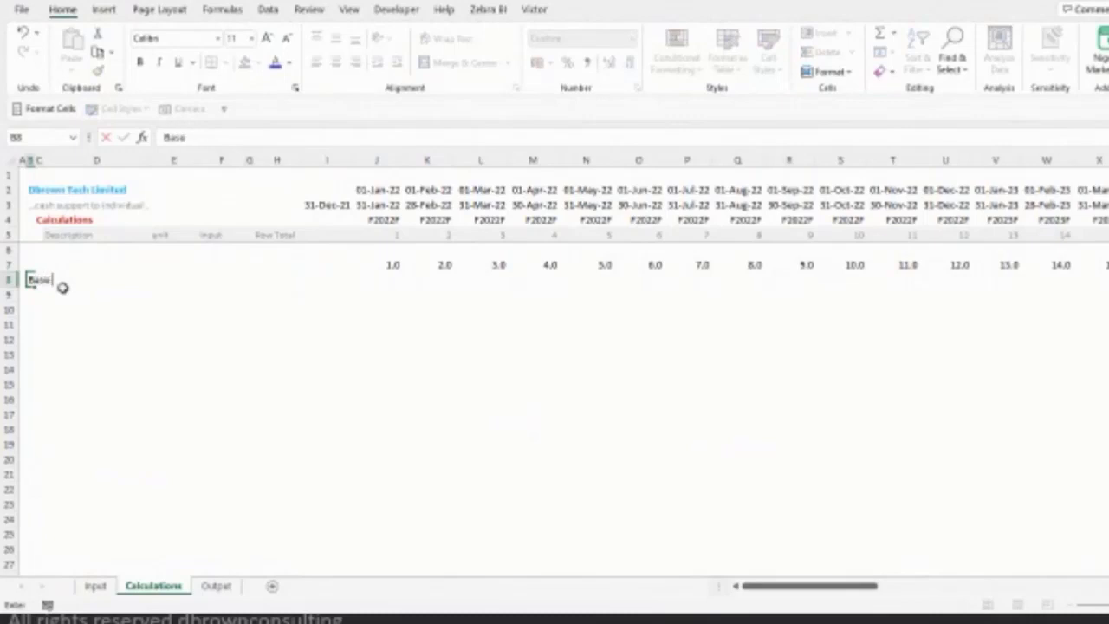
pyautogui.write(' users calculations')
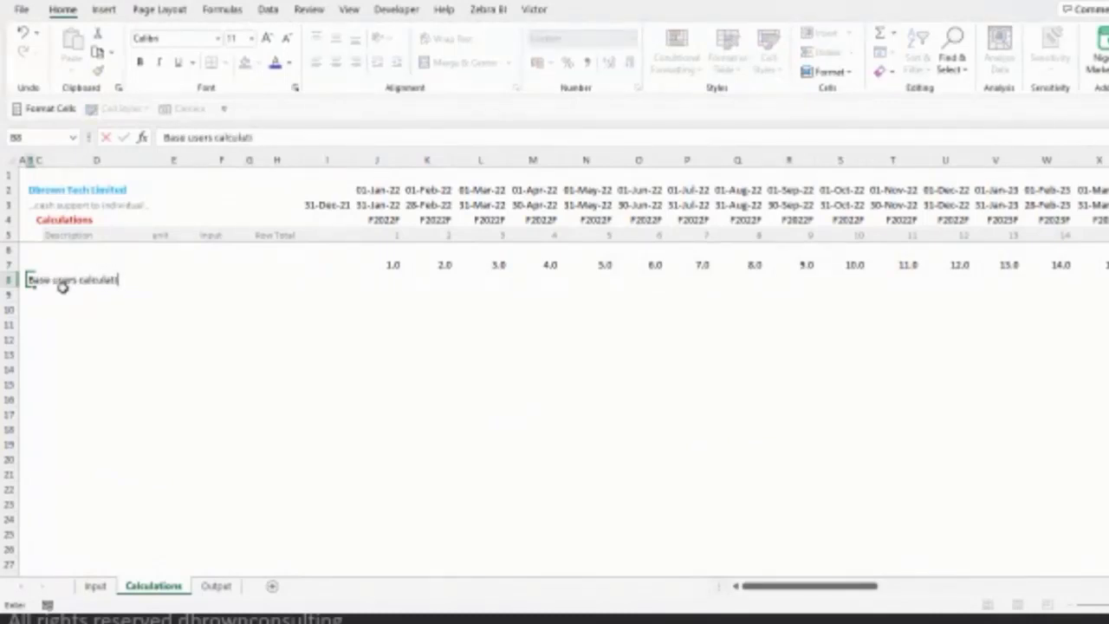
pyautogui.hotkey('ctrl', 'Return')
# - Apply the Heading 1 cell style to row 8 from B8 across the full timeline
pyautogui.scroll(2, 63, 286)
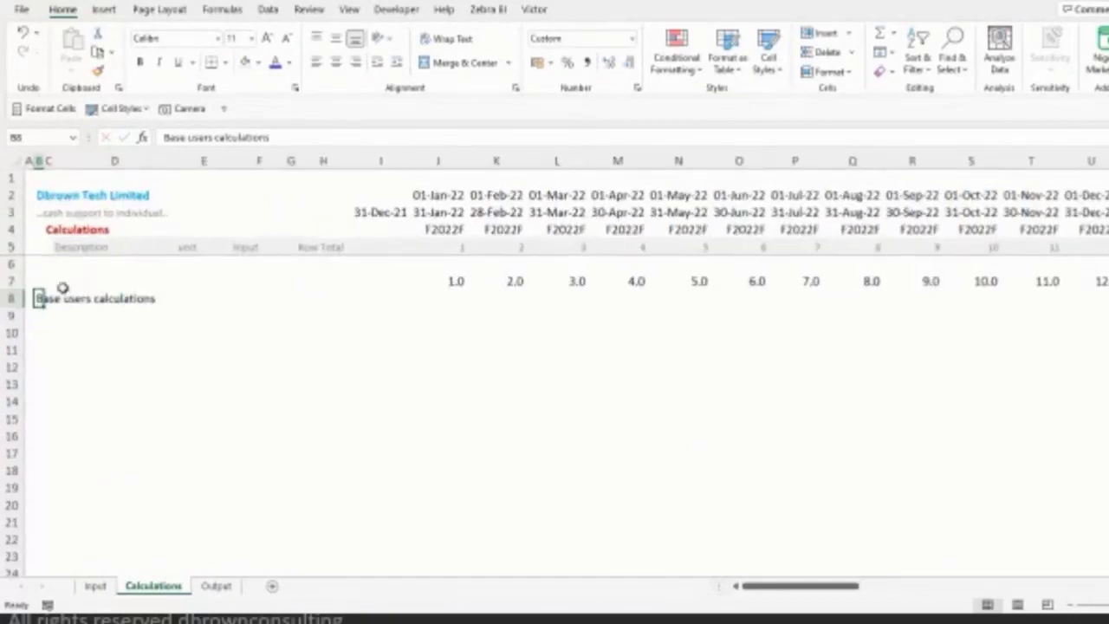
pyautogui.hotkey('ctrl', 'shift', 'Right')
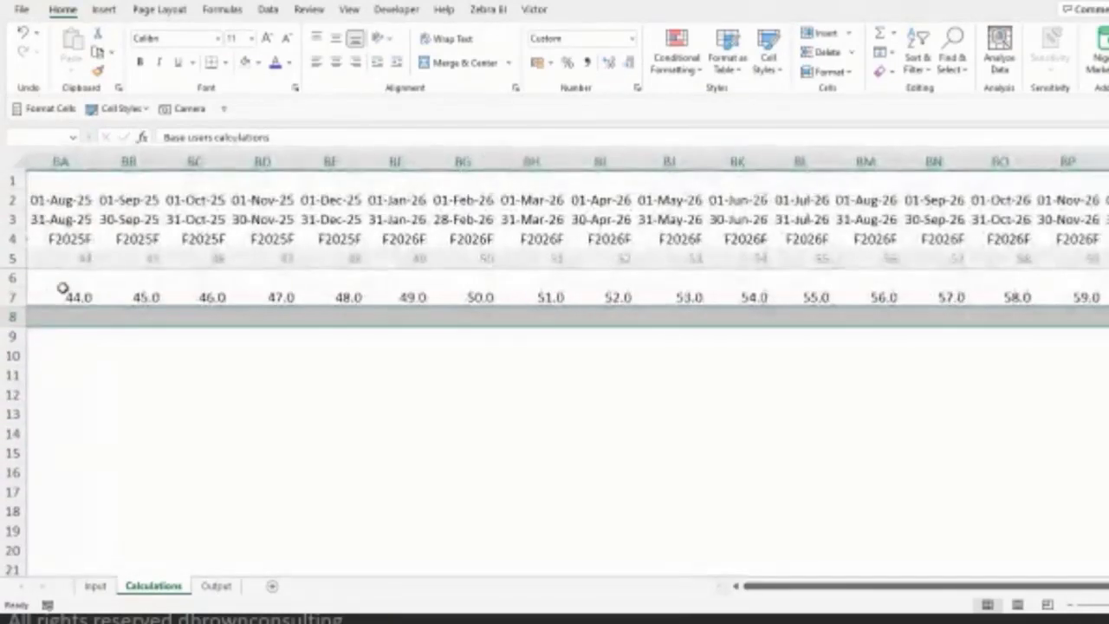
pyautogui.click(118, 109)
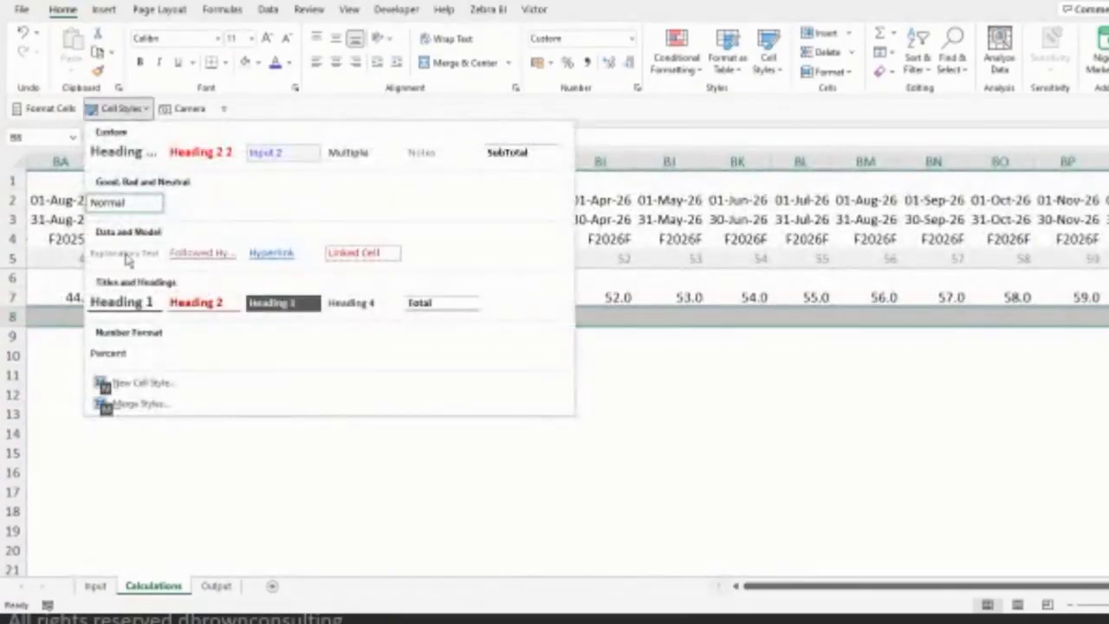
pyautogui.click(134, 309)
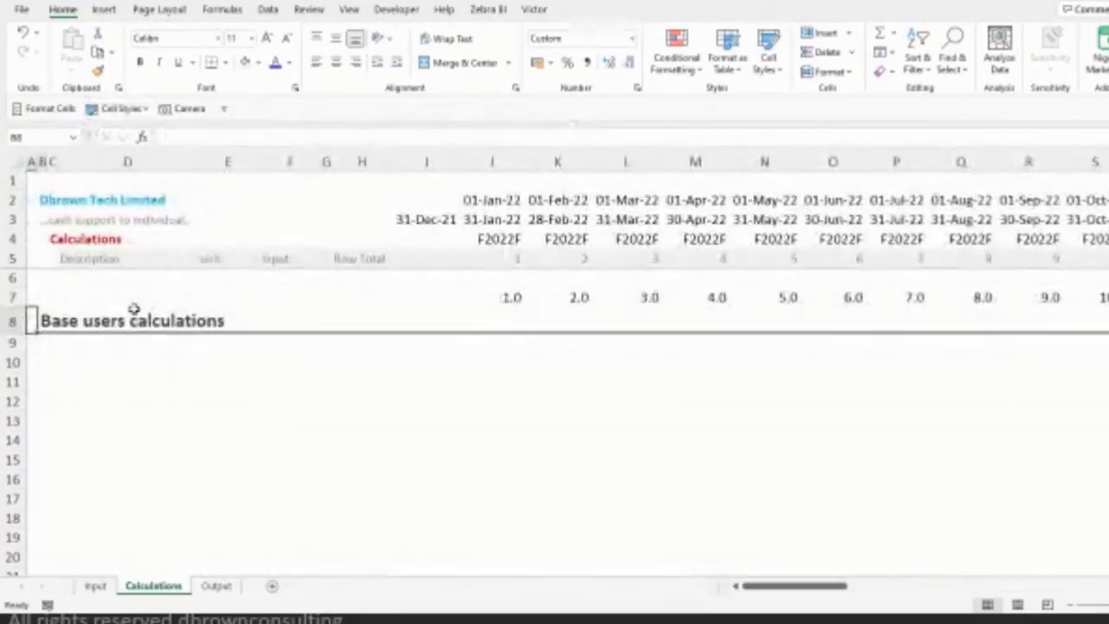
# - Add the subheading Calculations in C9 and apply the Heading 2 cell style across row 9
pyautogui.press('Down')
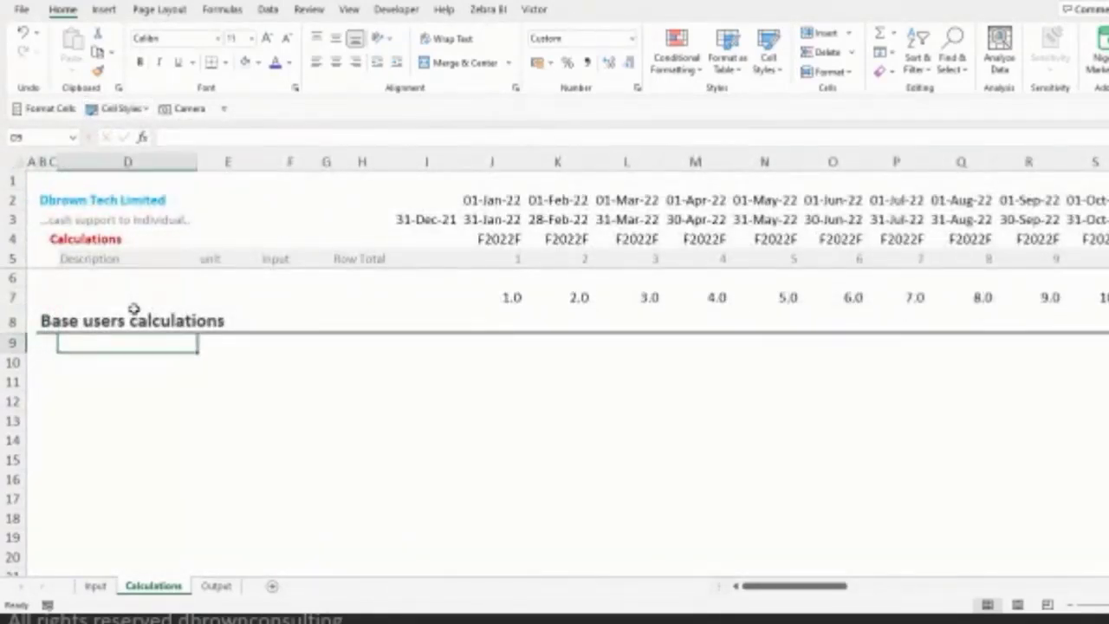
pyautogui.write('Calcula')
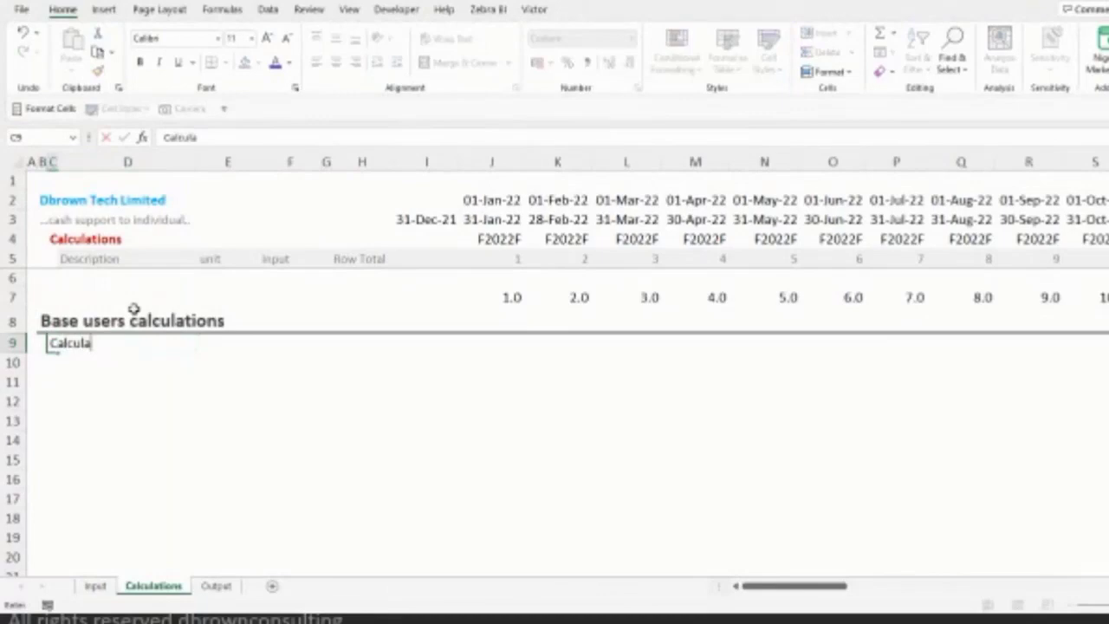
pyautogui.write('tions')
pyautogui.hotkey('ctrl', 'Return')
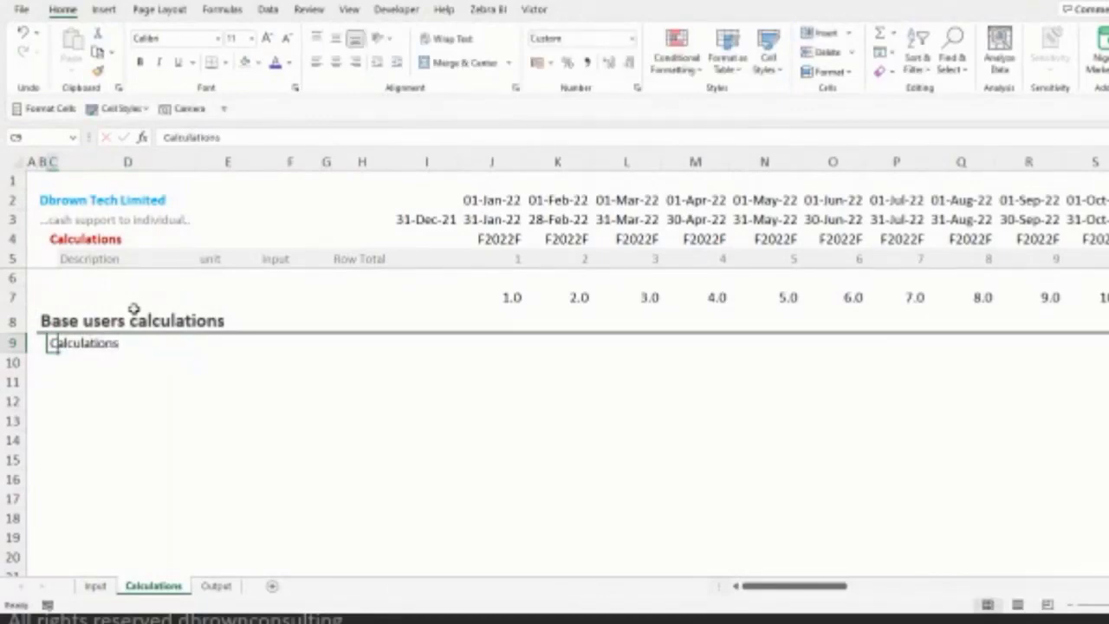
pyautogui.hotkey('shift', 'space')
pyautogui.click(121, 108)
pyautogui.click(199, 303)
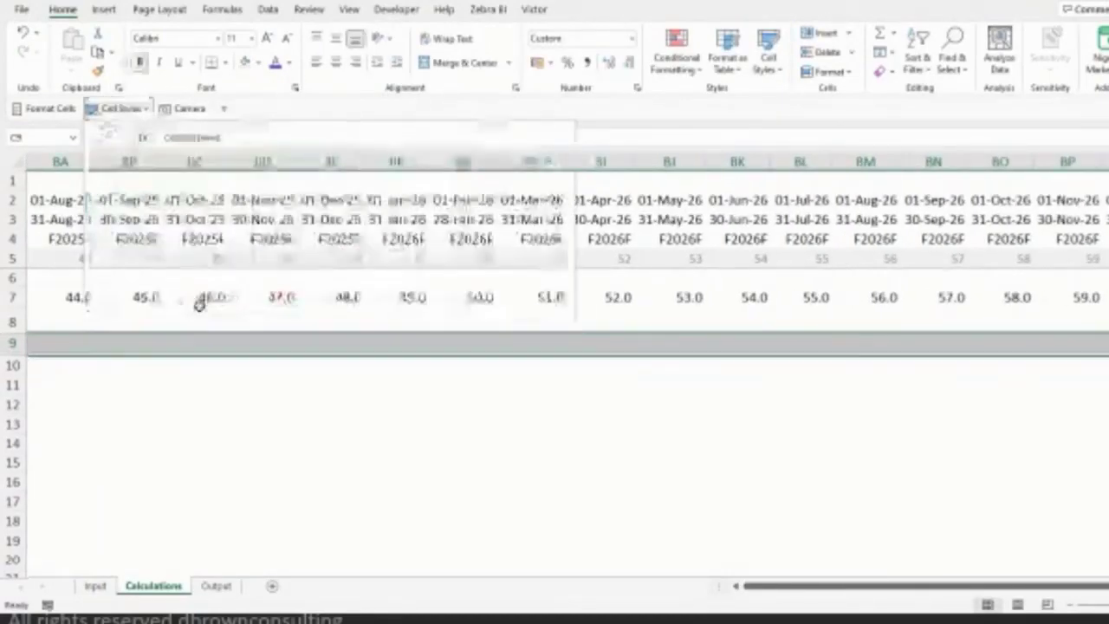
pyautogui.hotkey('ctrl', 'BackSpace')
# - Link D10 on the Calculations sheet to the Base users label with =Input!D10
pyautogui.press('Down')
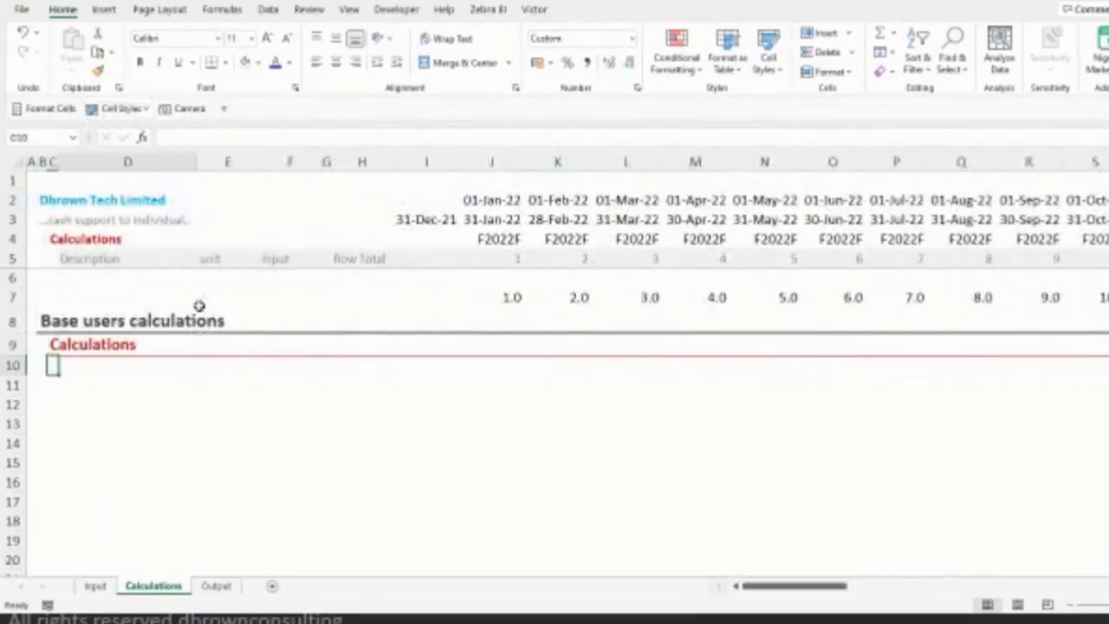
pyautogui.press('Right')
pyautogui.write('=')
pyautogui.hotkey('ctrl', 'pageup')
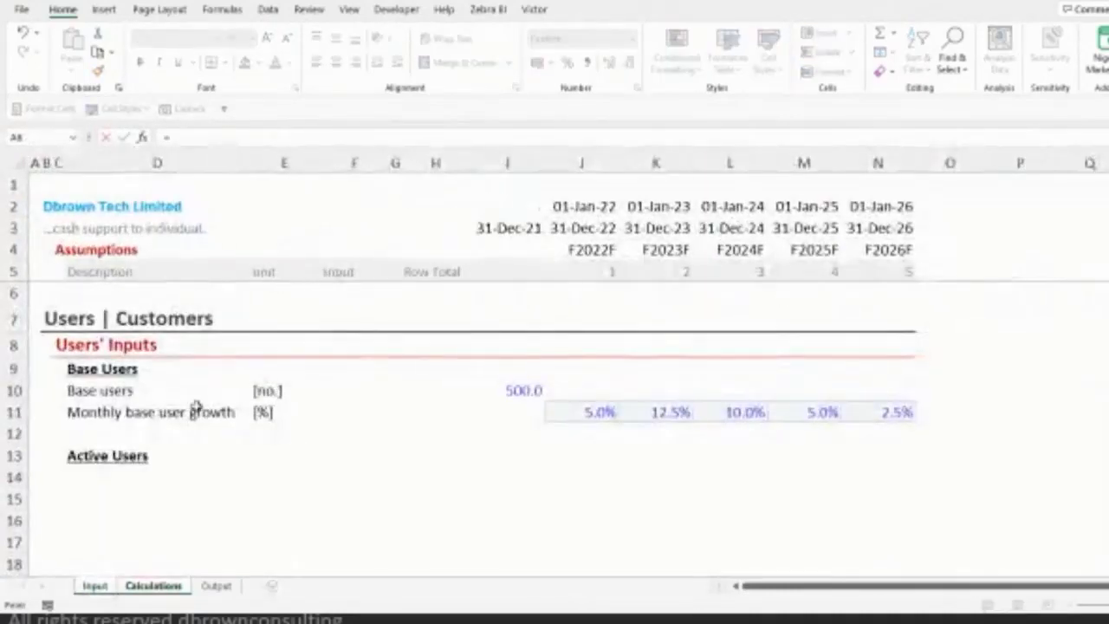
pyautogui.click(104, 391)
pyautogui.press('Return')
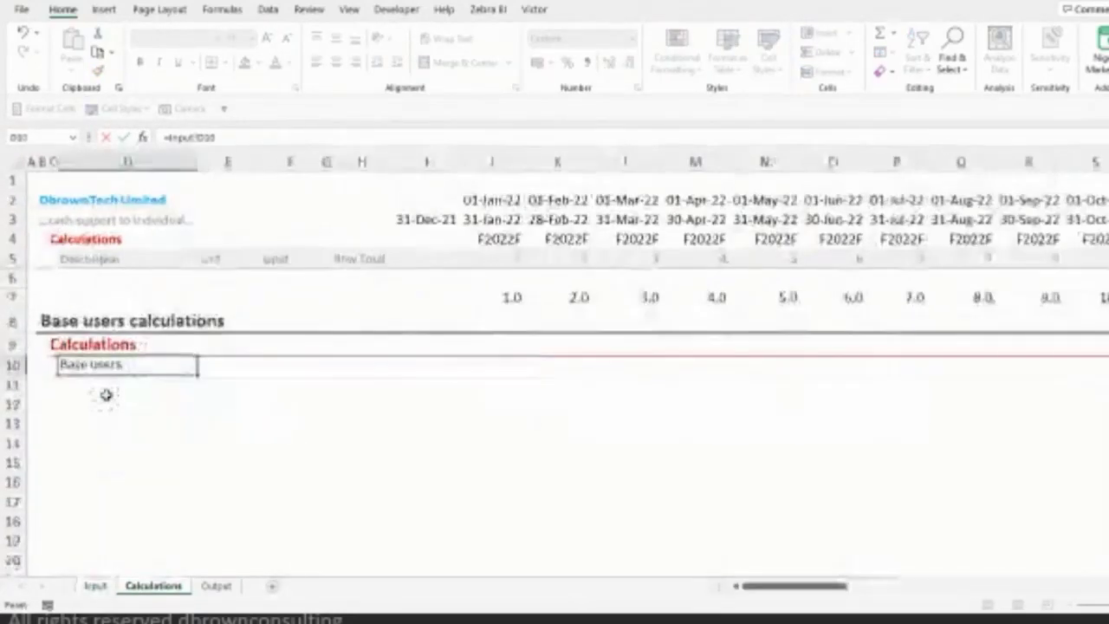
# - Copy the link in D10 to E10 for the unit and to I10 for the opening base users value
pyautogui.hotkey('ctrl', 'c')
pyautogui.press('Right')
pyautogui.press('Right')
pyautogui.press('Right')
pyautogui.press('Right')
pyautogui.press('Right')
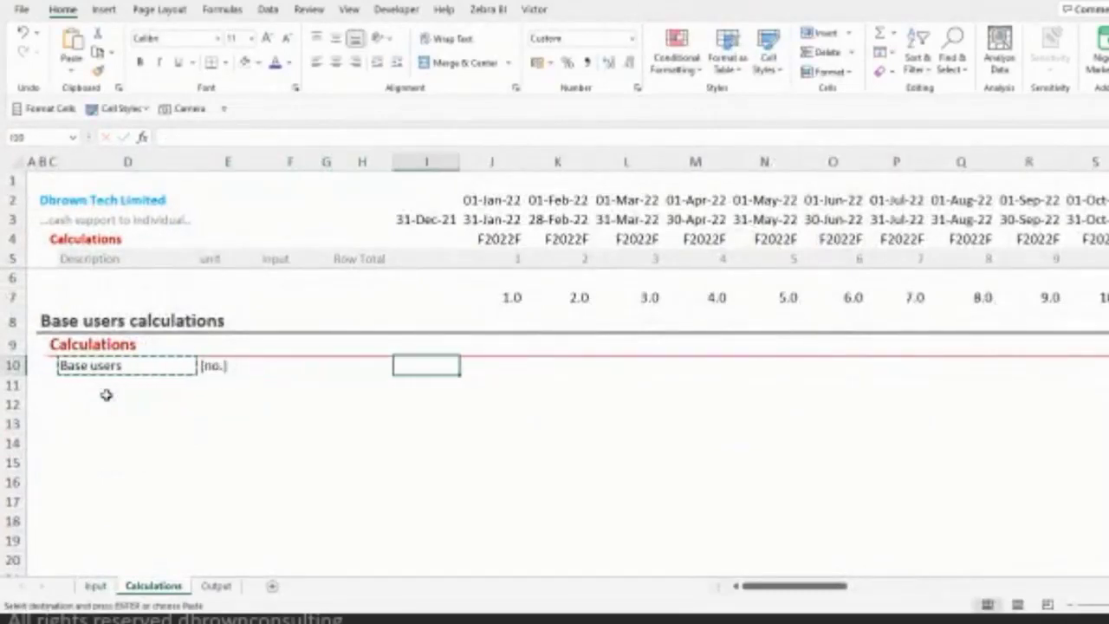
pyautogui.hotkey('ctrl', 'v')
# - Apply the Linked Cell style to the base users value in I10
pyautogui.press('Left')
pyautogui.press('Left')
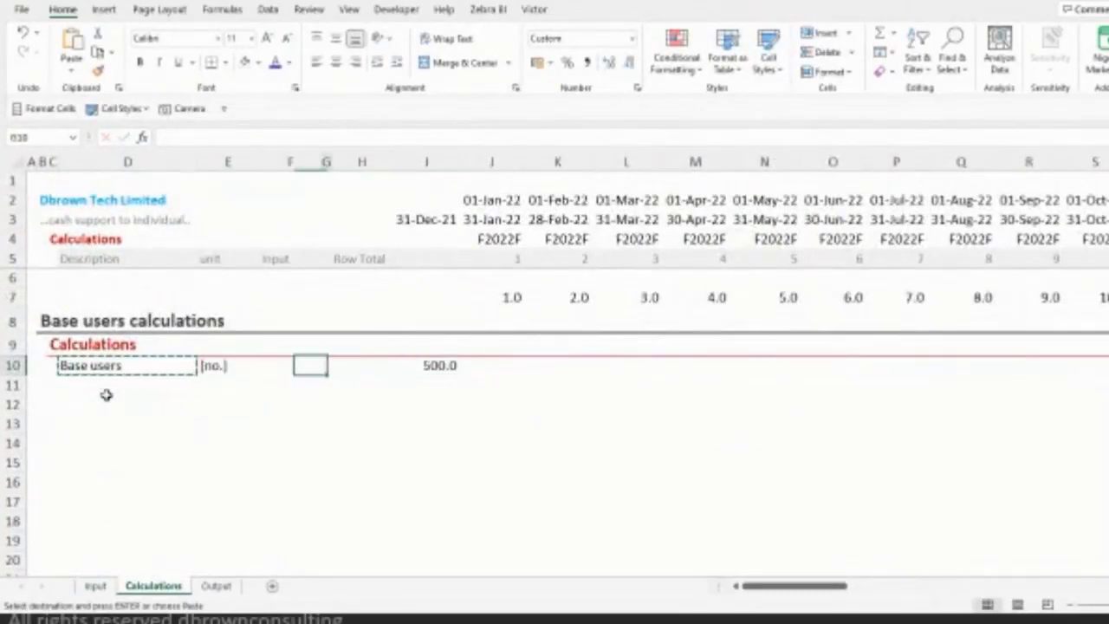
pyautogui.press('Right')
pyautogui.press('Right')
pyautogui.click(145, 108)
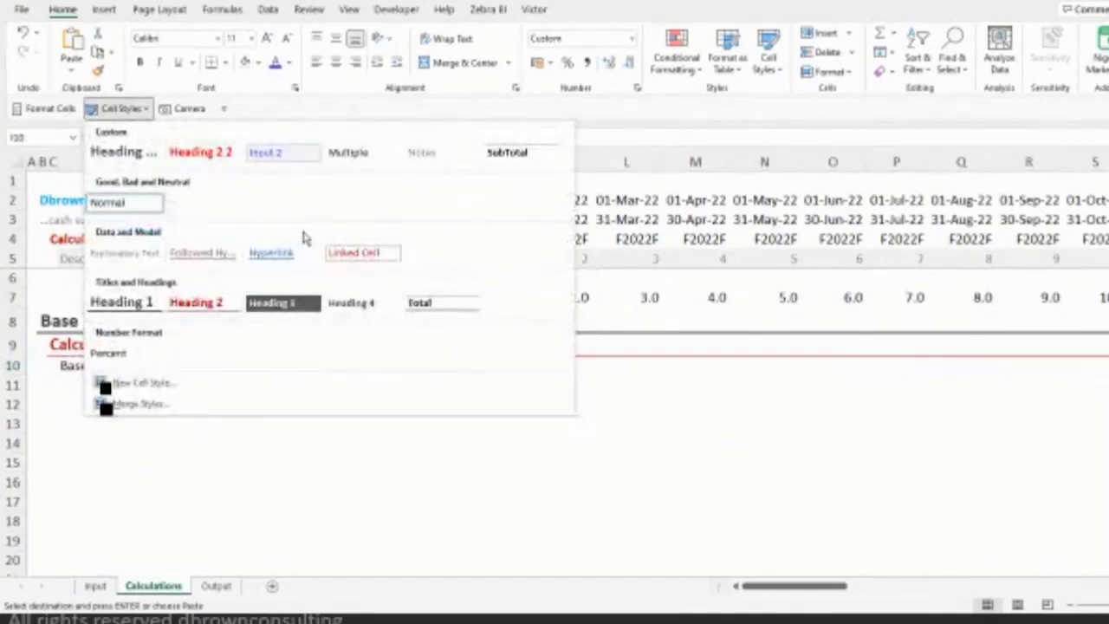
pyautogui.click(355, 252)
# - Link D11 to the Monthly base user growth label with =Input!D11 and copy the link to E11 for its unit
pyautogui.click(154, 387)
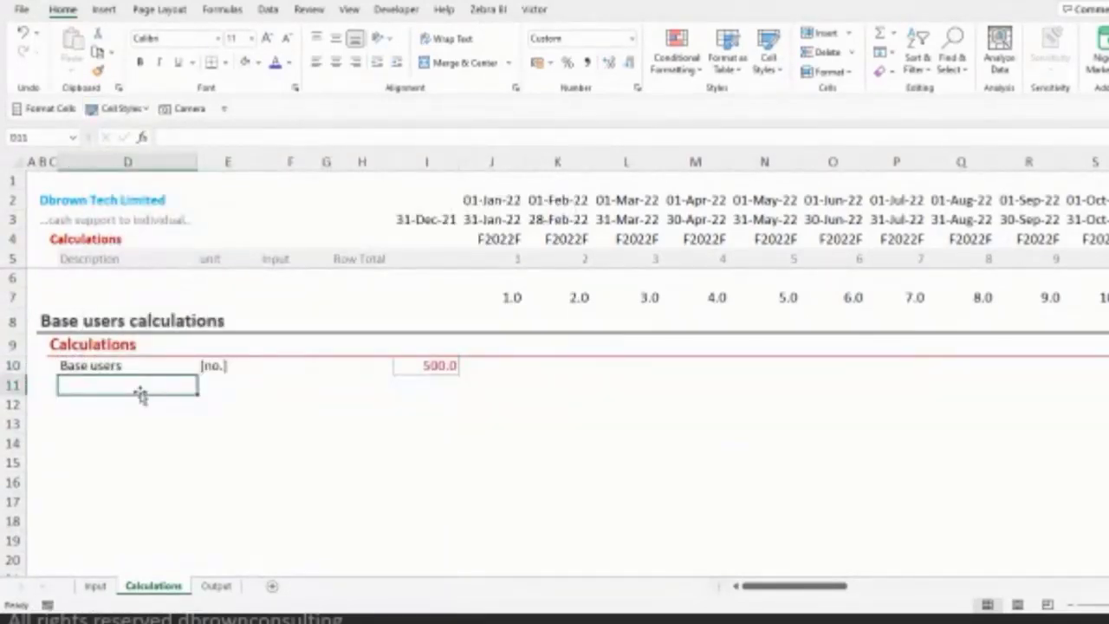
pyautogui.write('=')
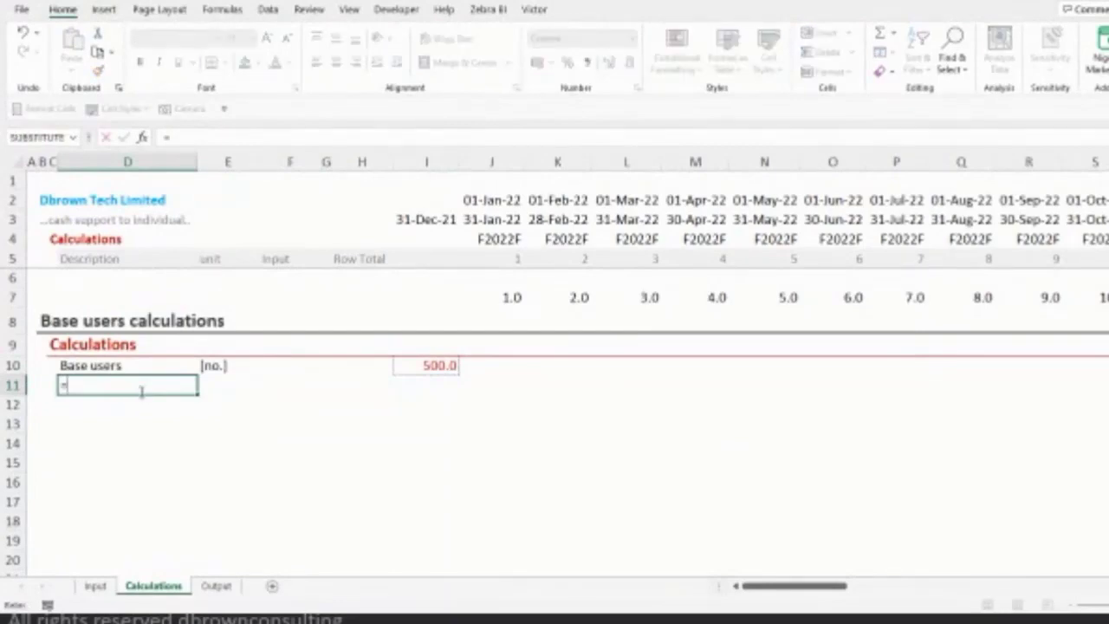
pyautogui.hotkey('ctrl', 'pageup')
pyautogui.click(117, 414)
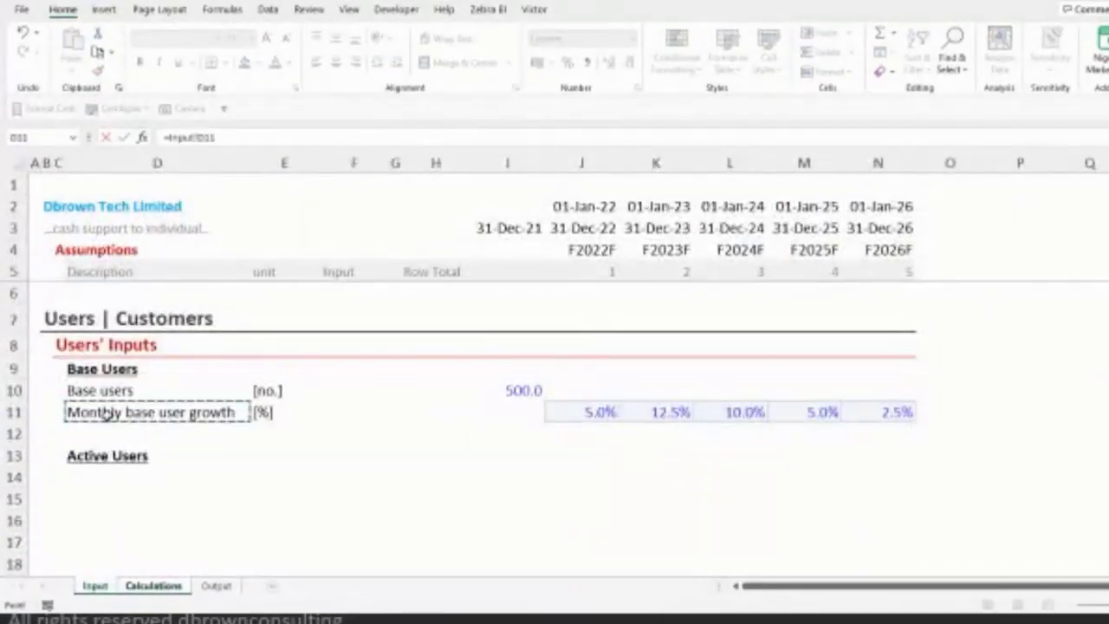
pyautogui.press('Return')
pyautogui.hotkey('ctrl', 'c')
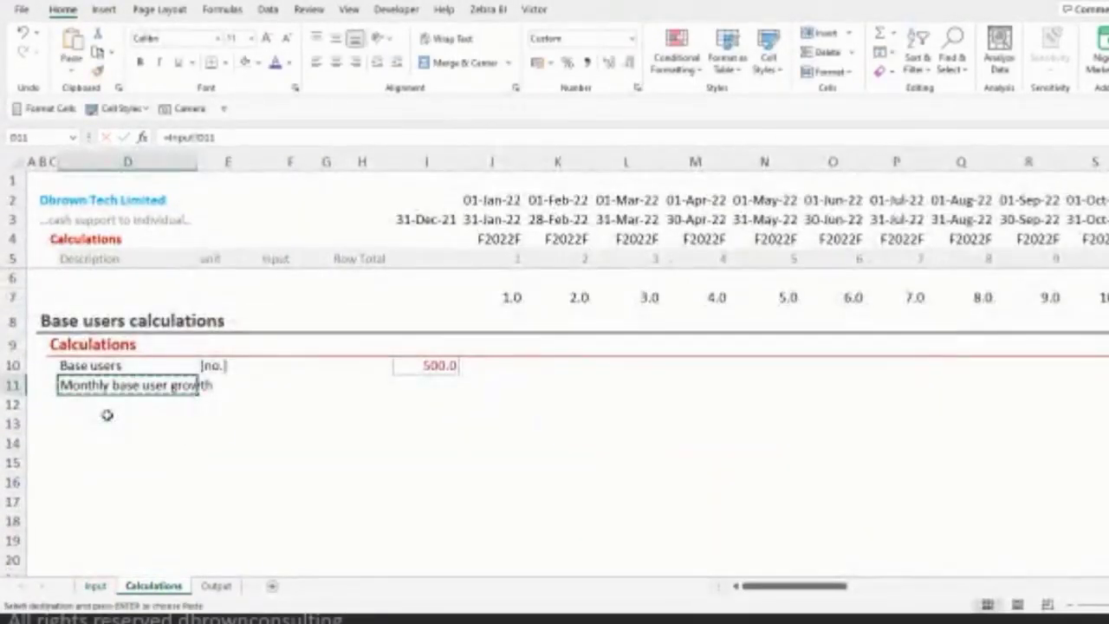
# - Autofit the width of column D on the Calculations sheet to the Monthly base user growth label
pyautogui.hotkey('alt', 'h')
pyautogui.press('o')
pyautogui.press('i')
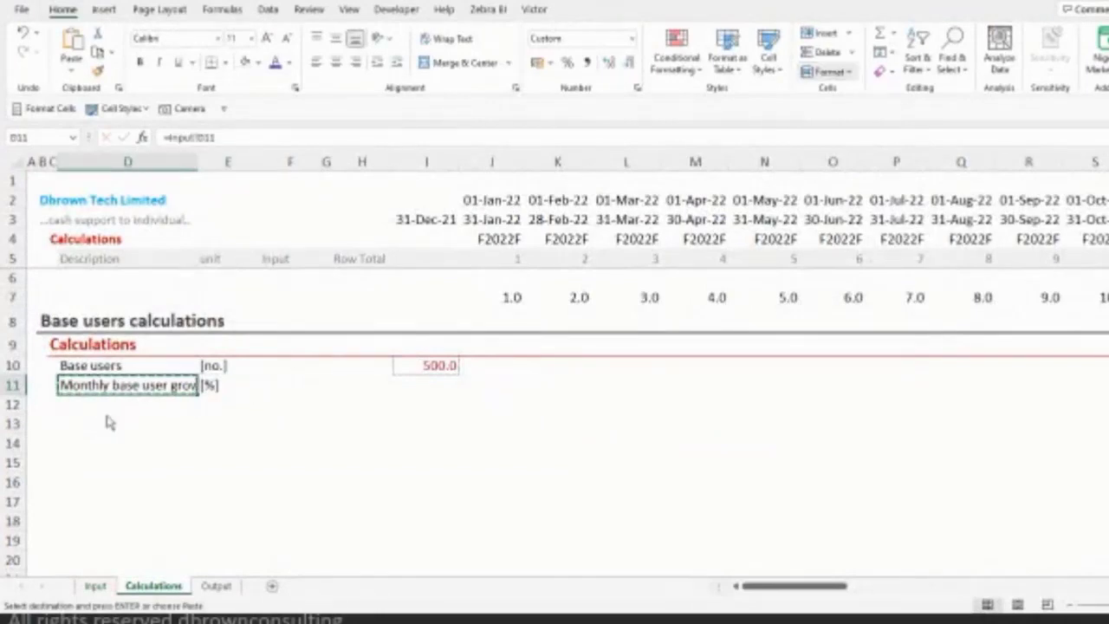
# - Review the yearly growth assumptions on the Input sheet, starting with the F2022F rate in J11
pyautogui.hotkey('ctrl', 'pageup')
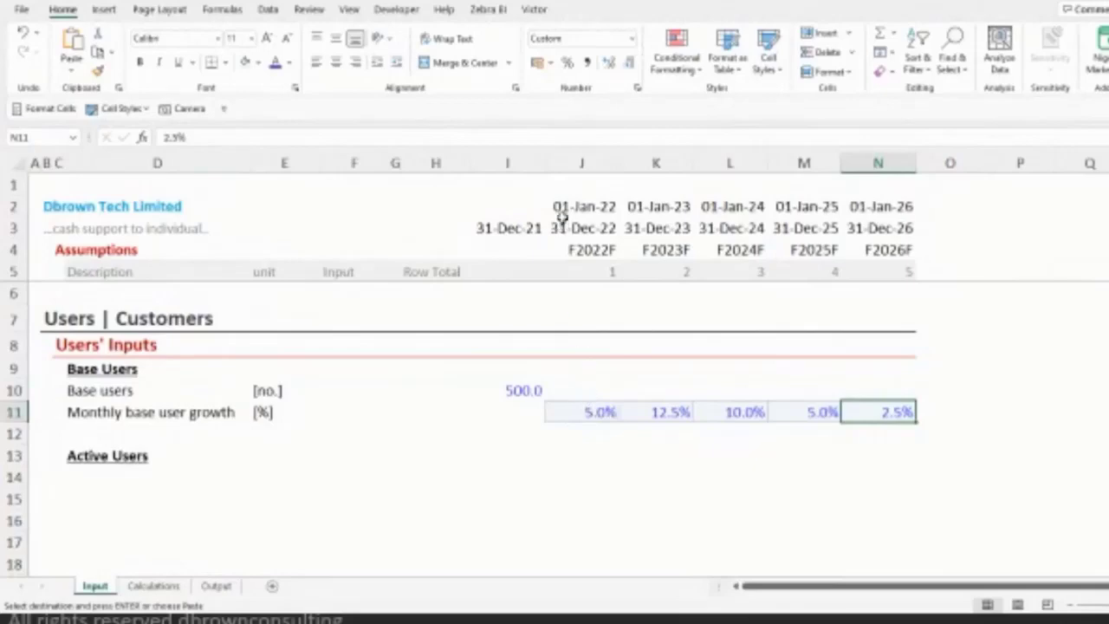
pyautogui.click(589, 412)
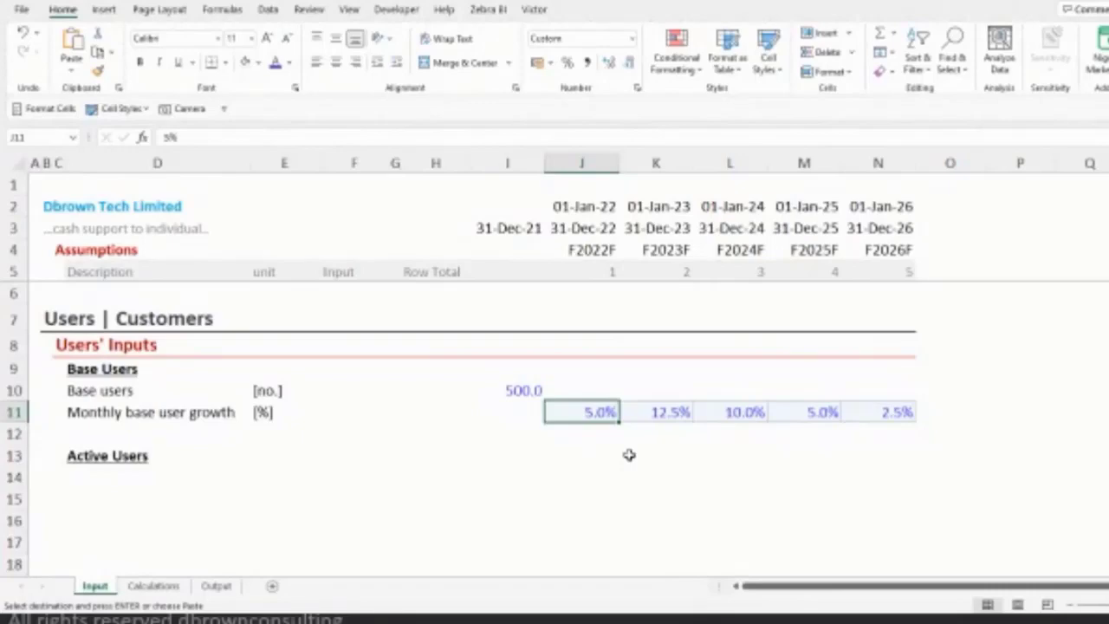
# - Clear the pending copy on the Calculations sheet and examine the monthly columns' year labels in J4:N4
pyautogui.click(154, 586)
pyautogui.click(526, 386)
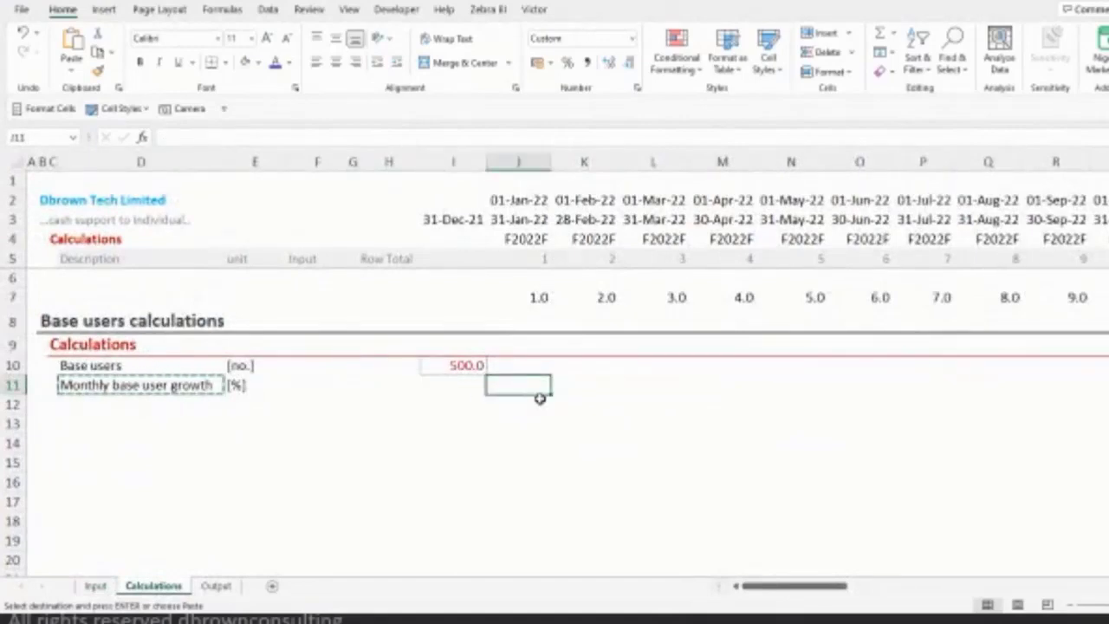
pyautogui.scroll(1, 539, 398)
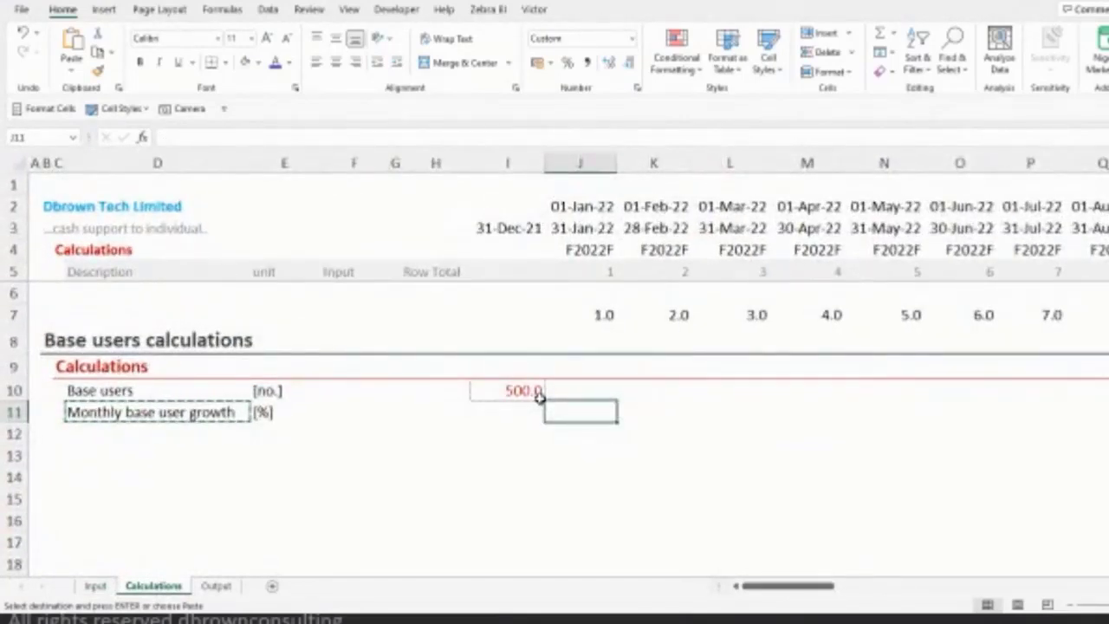
pyautogui.press('Escape')
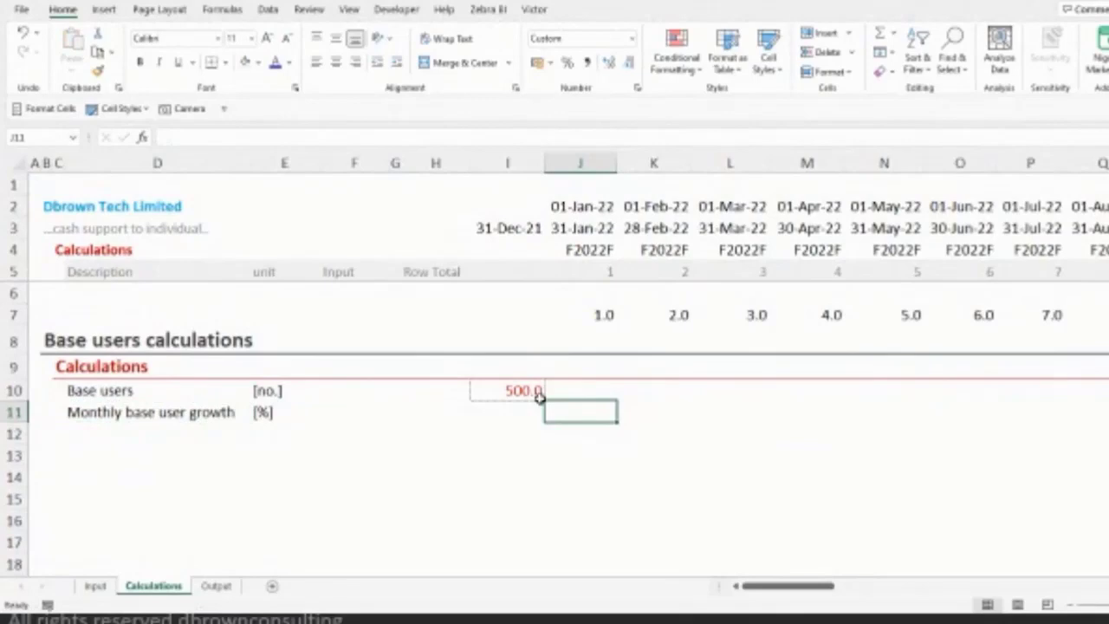
pyautogui.press('Up')
pyautogui.press('Up')
pyautogui.press('Up')
pyautogui.press('Up')
pyautogui.press('Up')
pyautogui.press('Up')
pyautogui.press('Up')
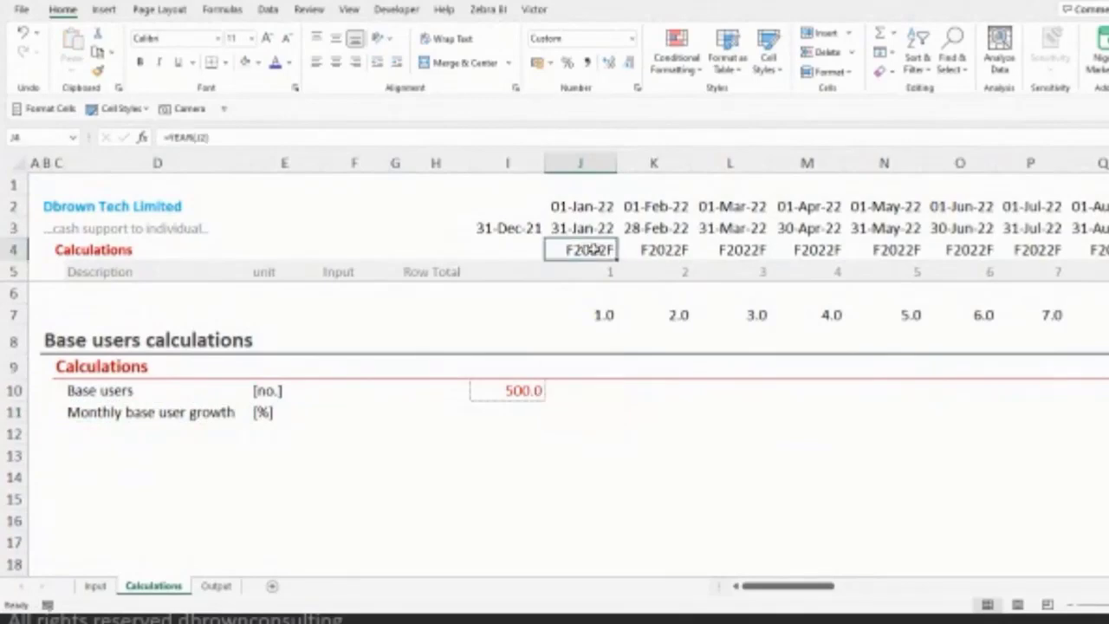
pyautogui.moveTo(598, 249); pyautogui.dragTo(855, 246)
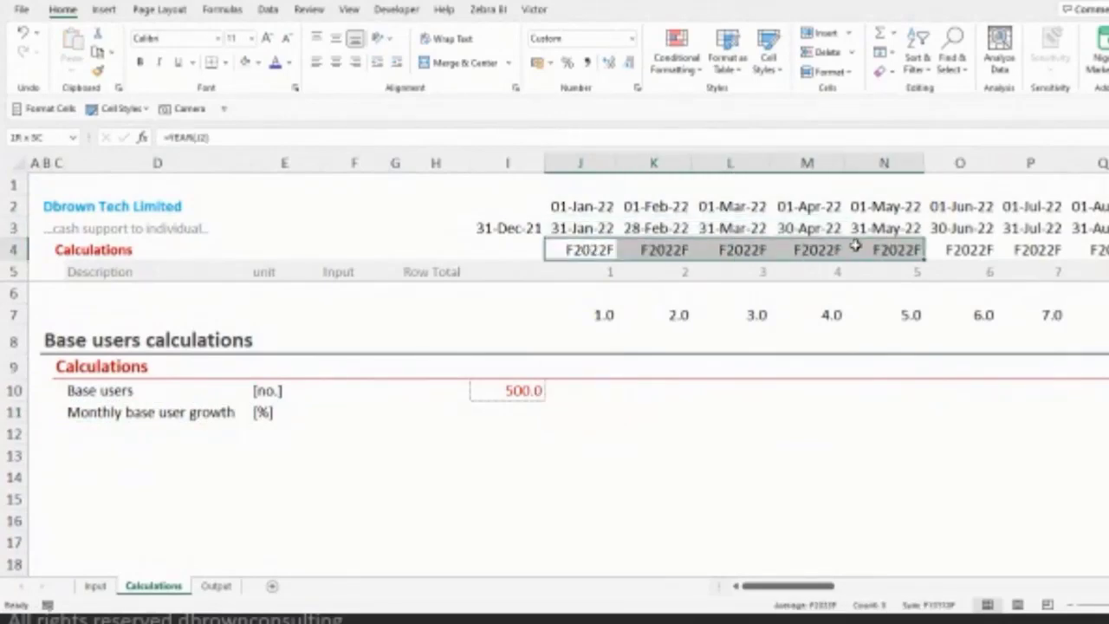
# - Examine the yearly labels in J4:N4 on the Input sheet and return to cell J11 on the Calculations sheet
pyautogui.click(94, 586)
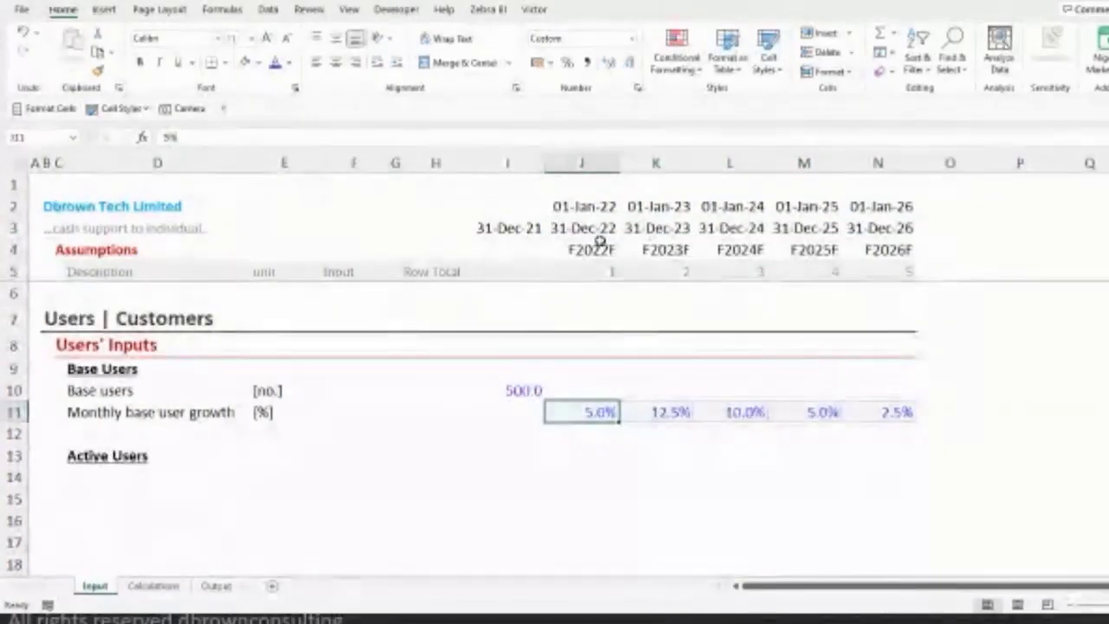
pyautogui.moveTo(598, 250); pyautogui.dragTo(877, 244)
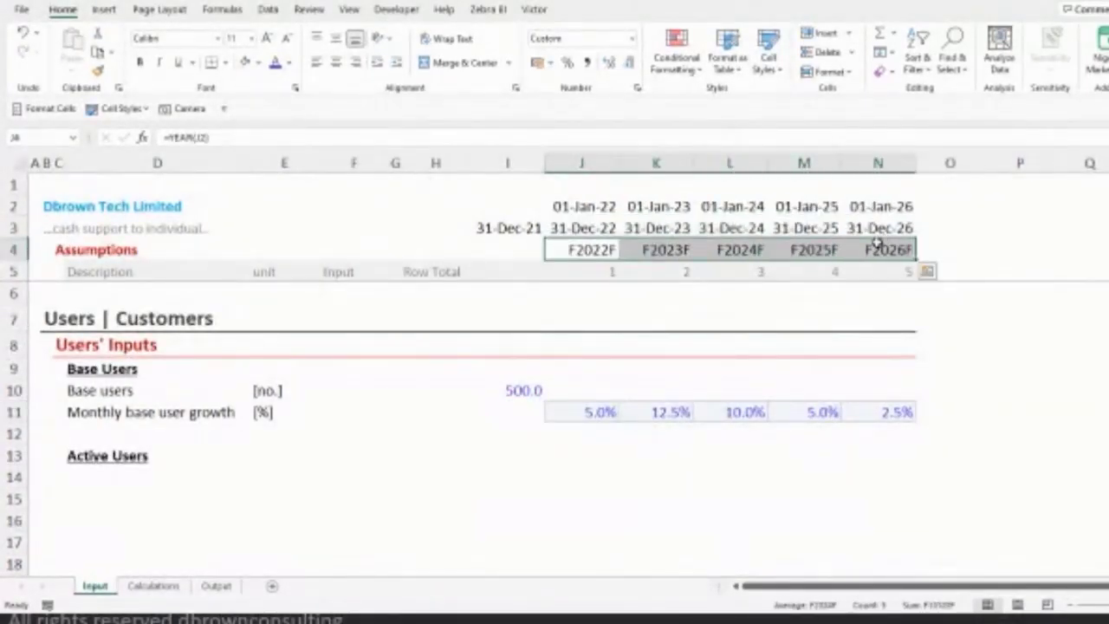
pyautogui.click(579, 409)
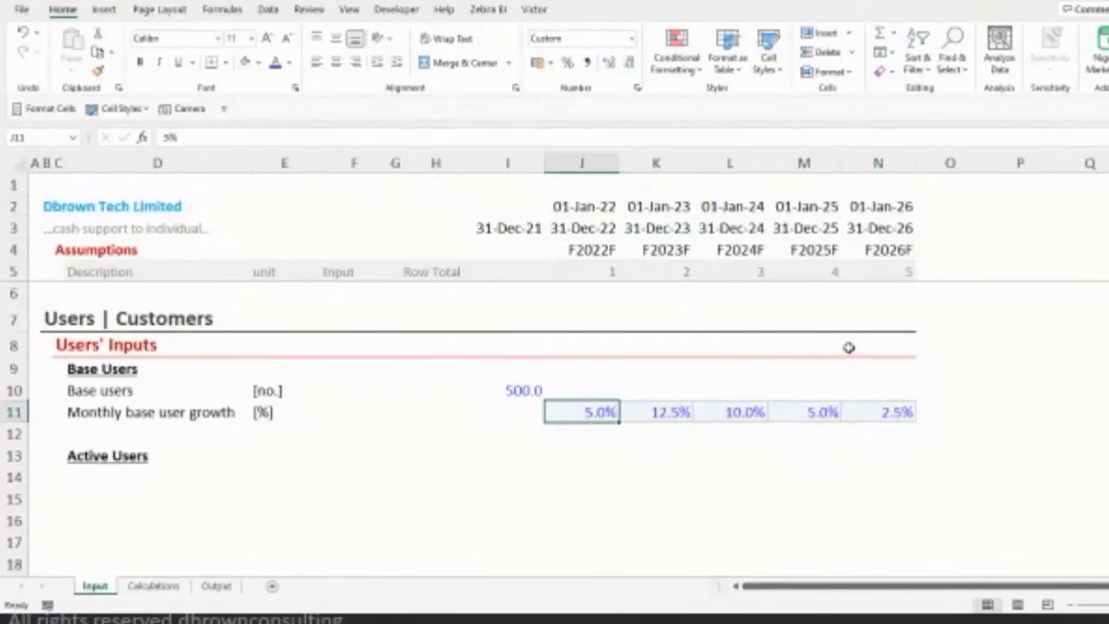
pyautogui.click(150, 586)
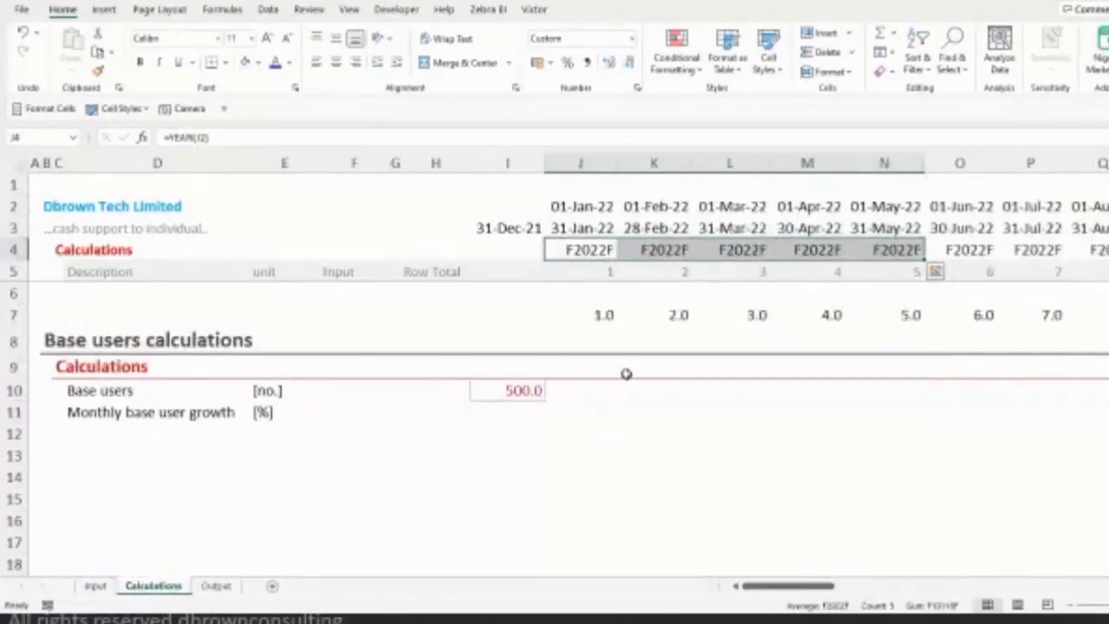
pyautogui.click(576, 407)
pyautogui.write('=')
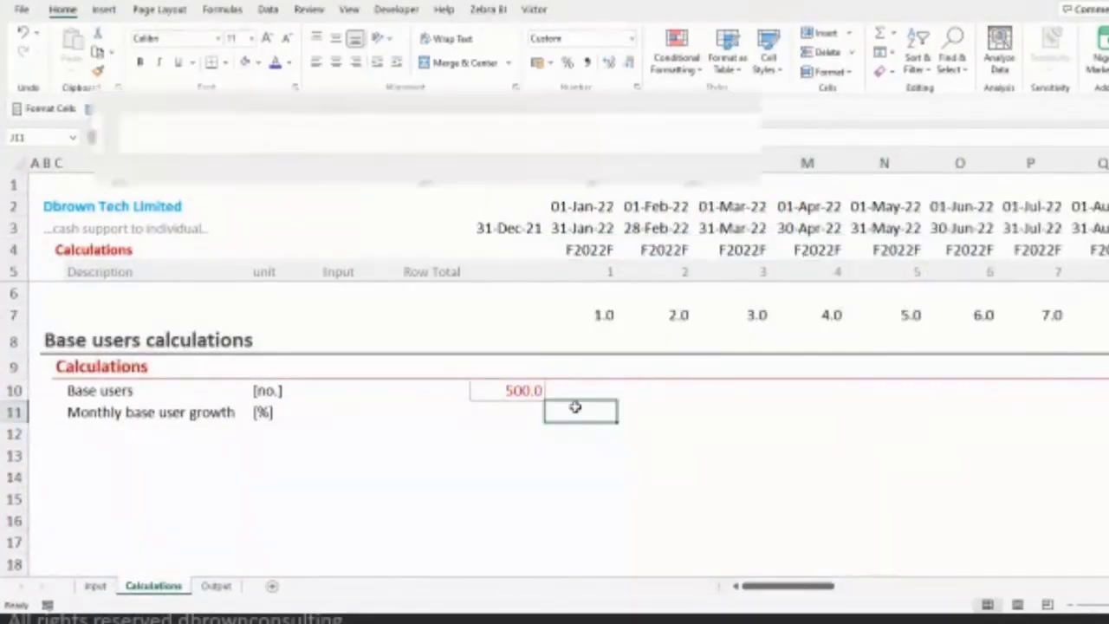
pyautogui.write('loo')
pyautogui.press('Tab')
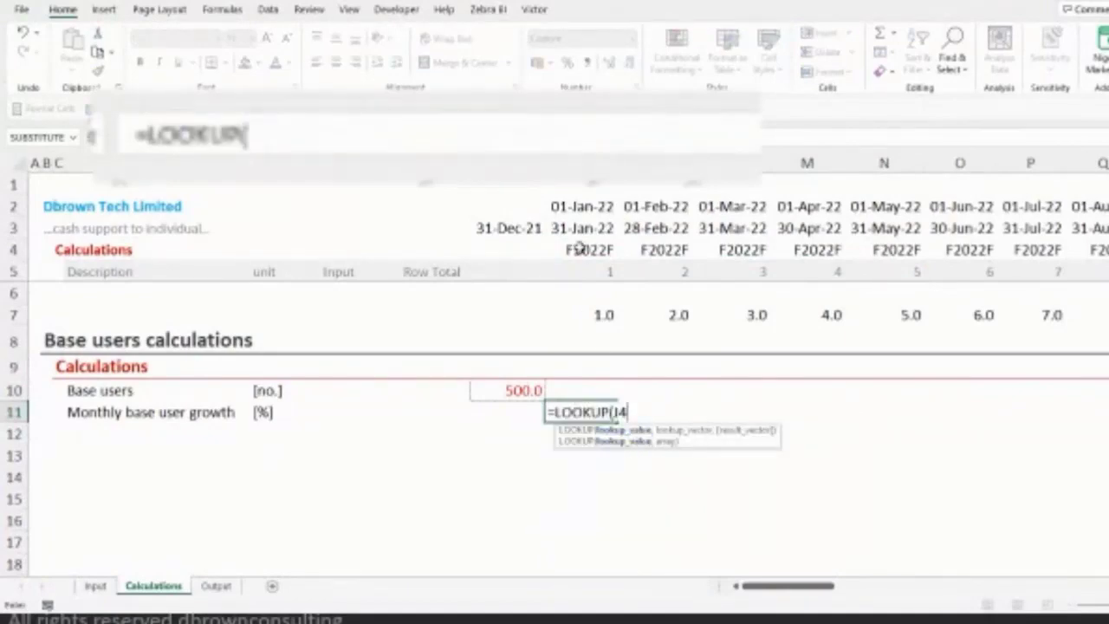
pyautogui.click(579, 248)
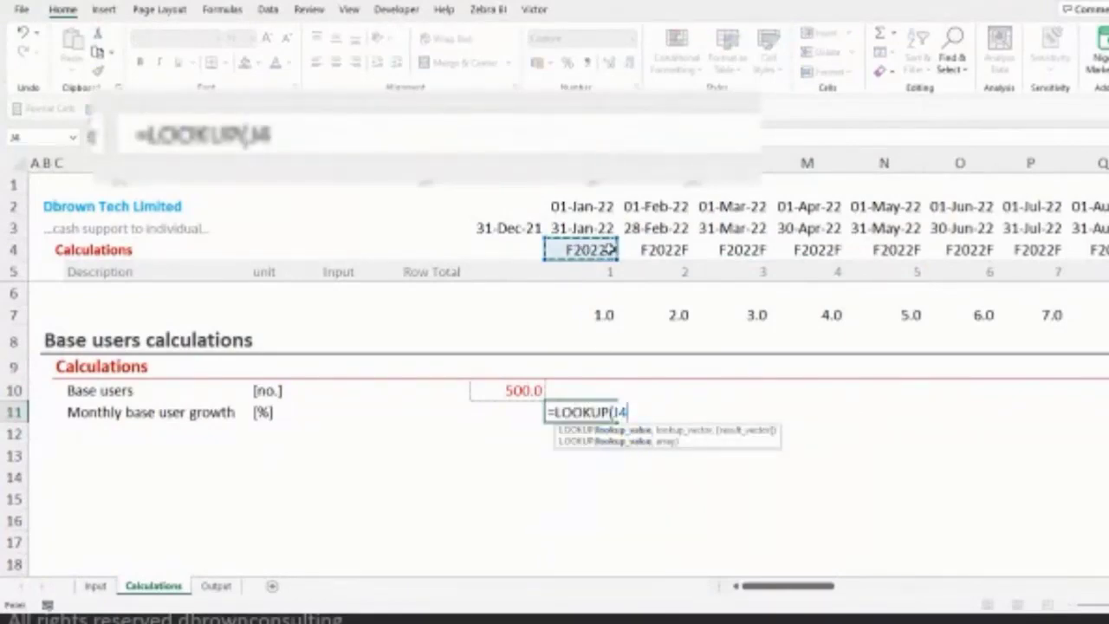
pyautogui.press('F4')
pyautogui.press('F4')
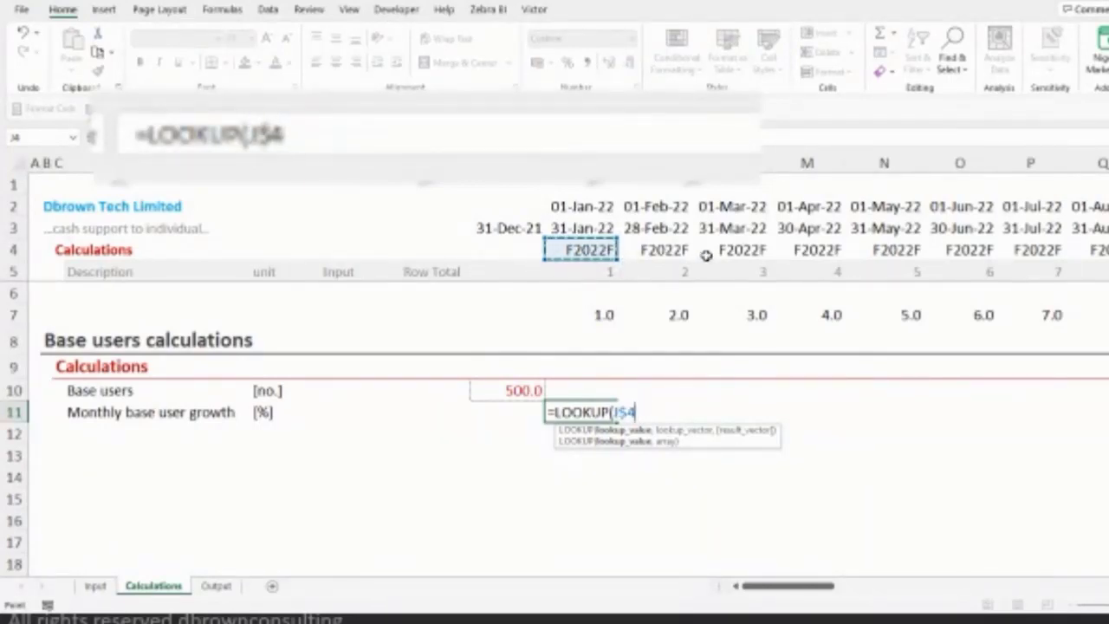
pyautogui.hotkey('ctrl', 'pageup')
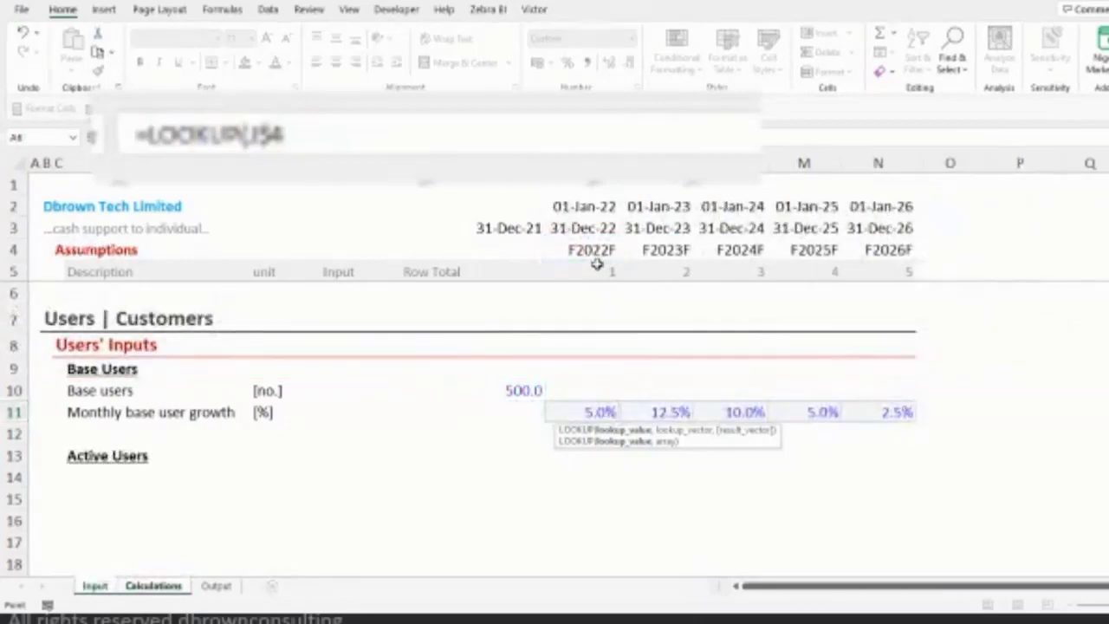
pyautogui.moveTo(579, 247); pyautogui.dragTo(869, 242)
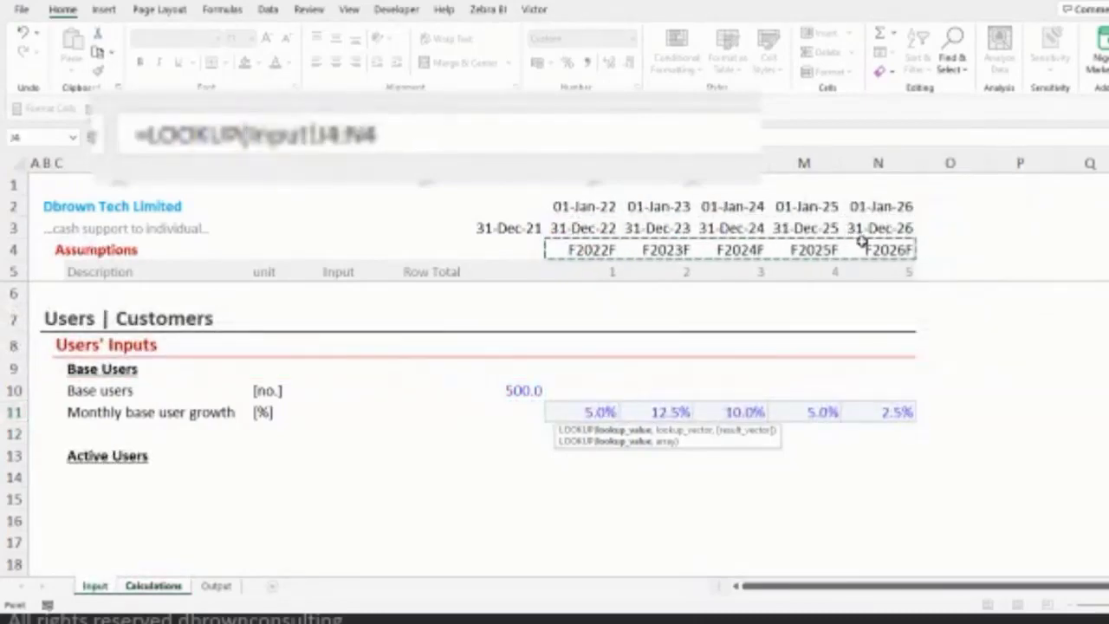
pyautogui.press('F4')
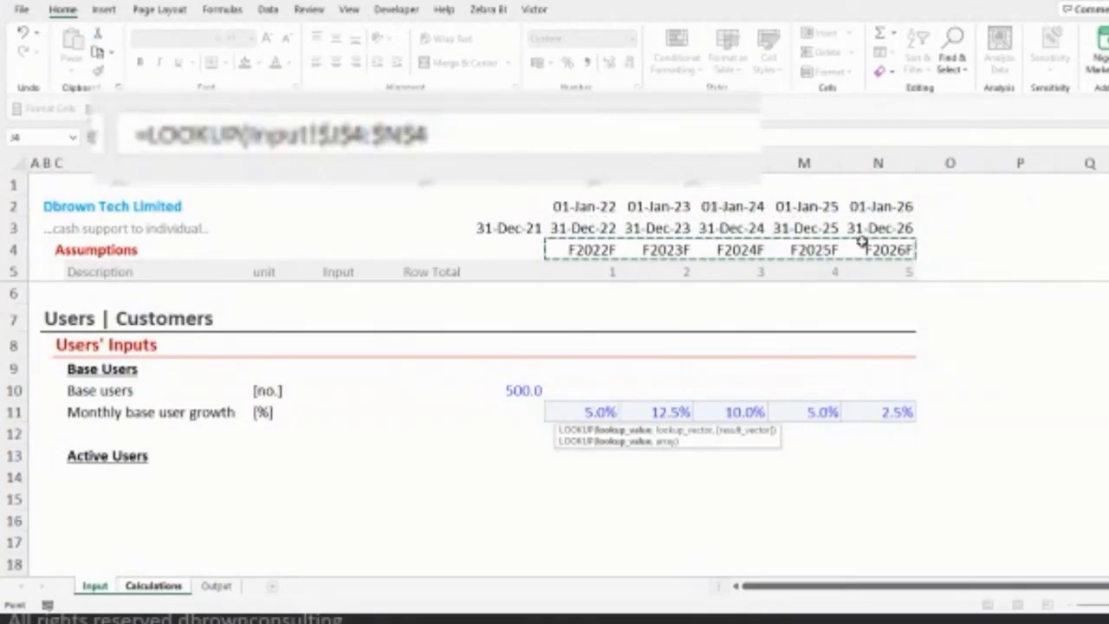
pyautogui.write(',')
pyautogui.hotkey('ctrl', 'pagedown')
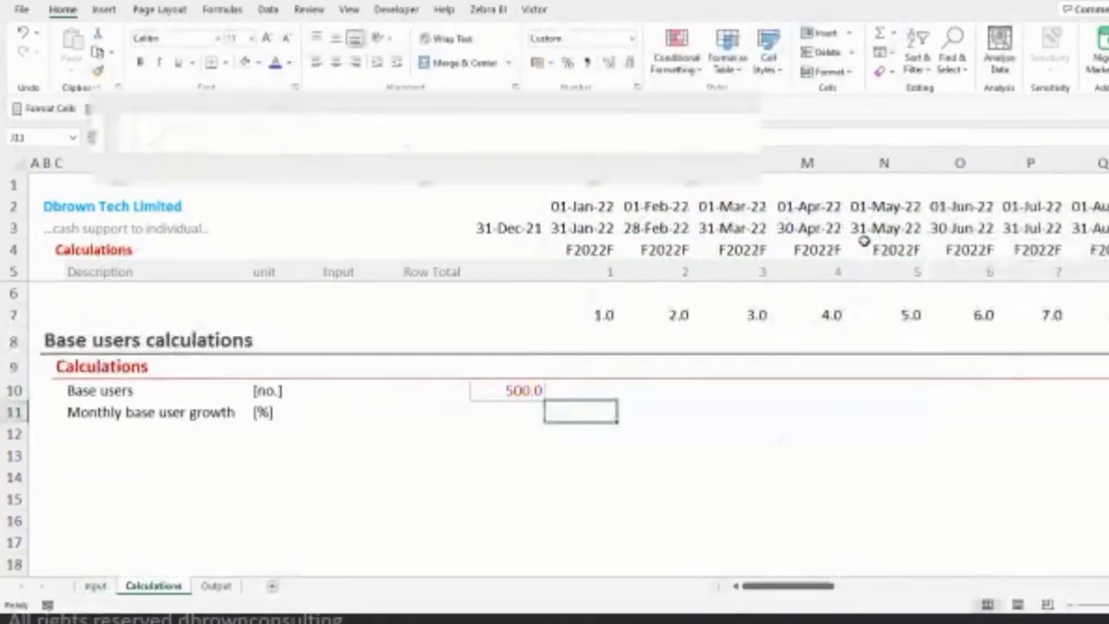
# - Start a LOOKUP formula in J11 for the monthly base user growth, using the row-locked year label J$4 as lookup value
pyautogui.write('loo')
pyautogui.press('Tab')
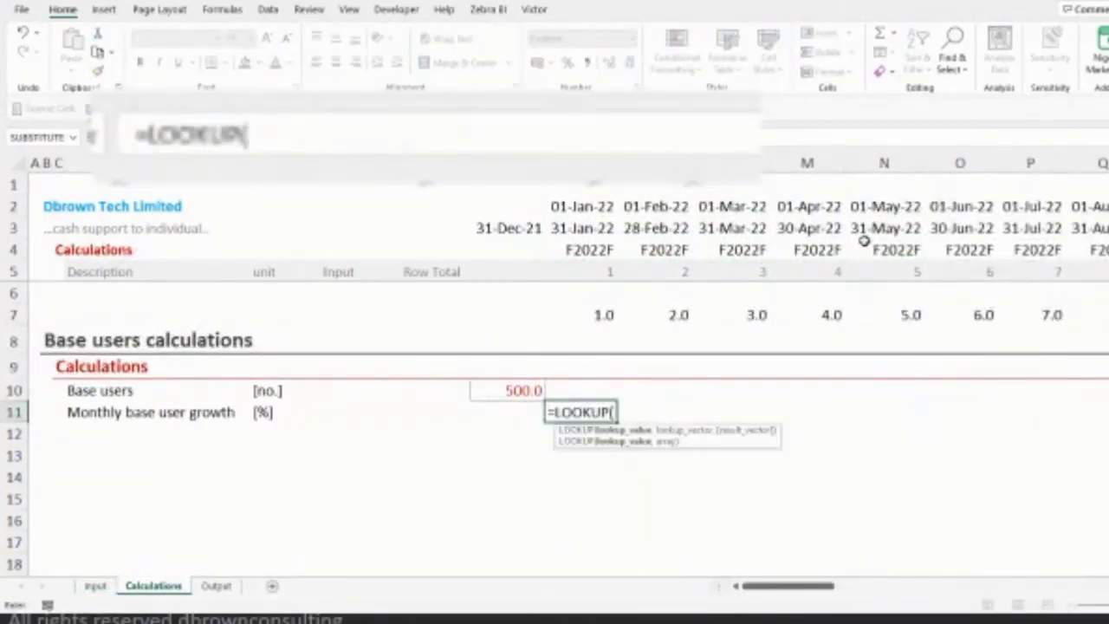
pyautogui.click(579, 250)
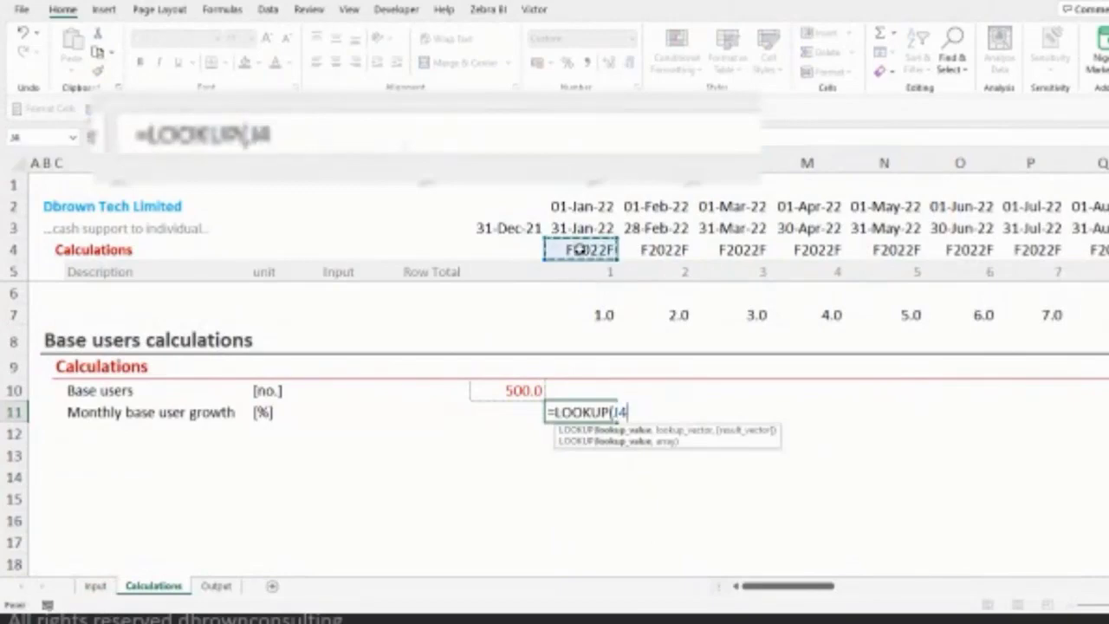
pyautogui.press('F4')
pyautogui.press('F4')
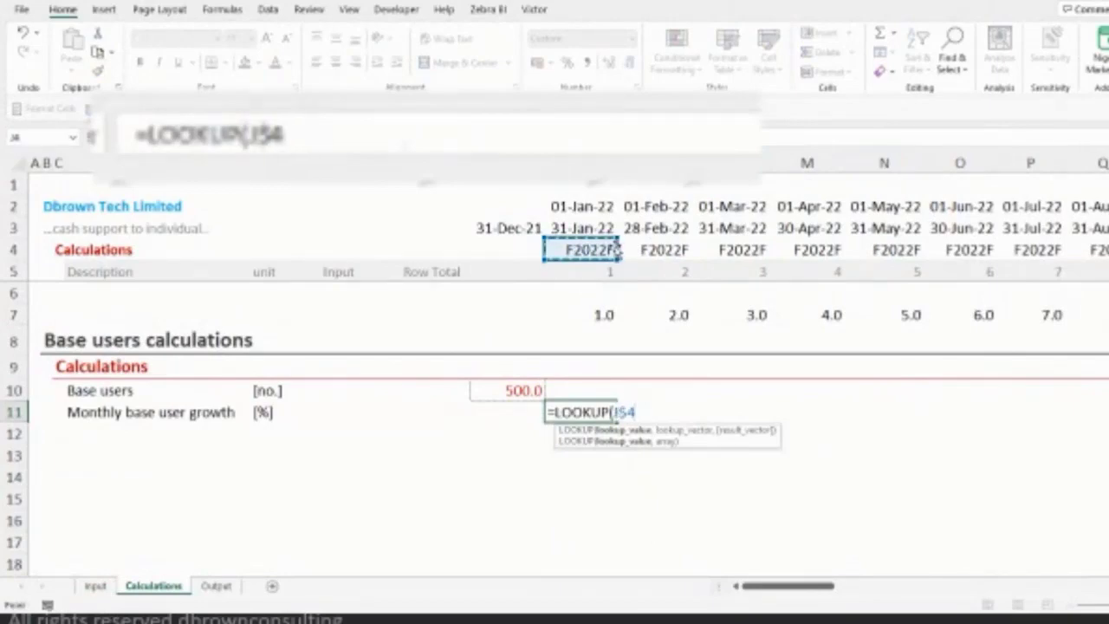
# - Complete the January 2022 monthly base user growth formula as =LOOKUP(J$4,Input!$J$4:$N$4,Input!$J11:$N11)
pyautogui.write(',')
pyautogui.hotkey('ctrl', 'pageup')
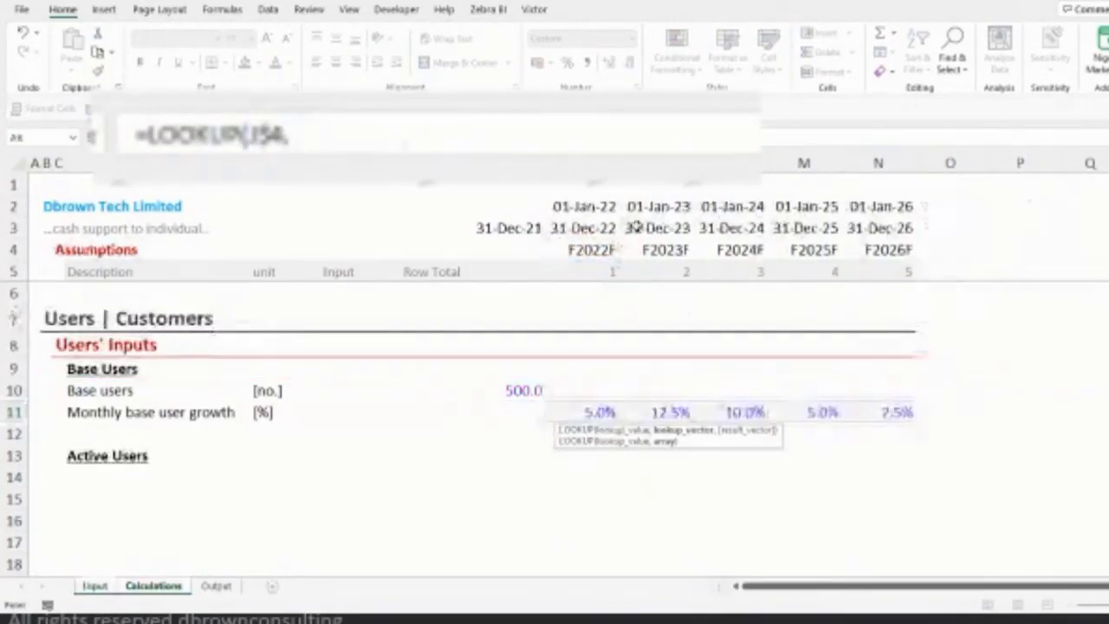
pyautogui.moveTo(606, 249); pyautogui.dragTo(861, 248)
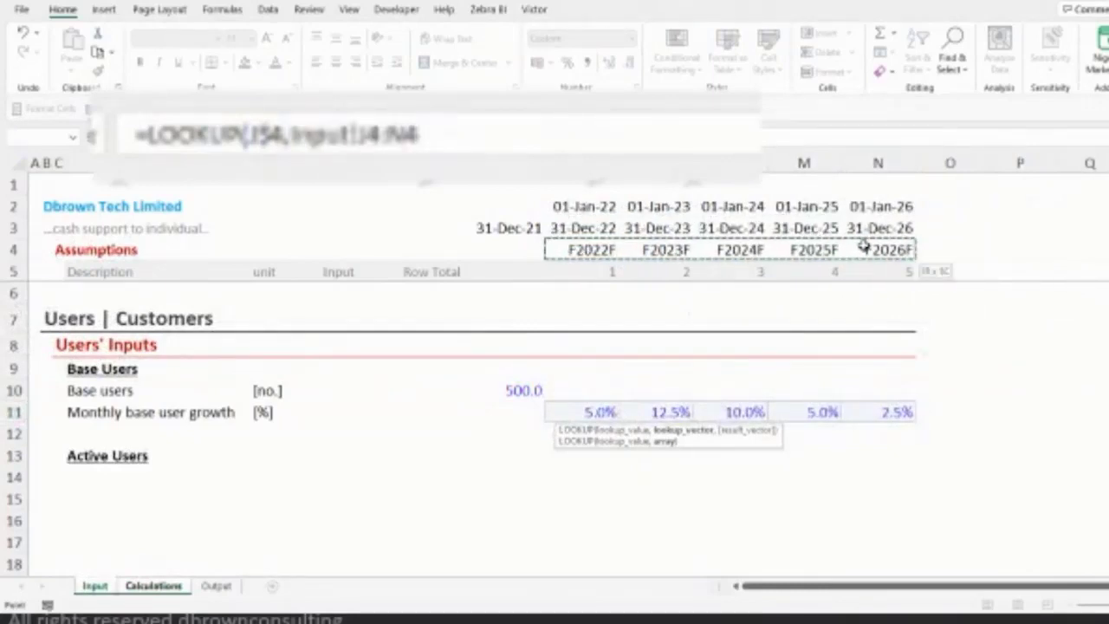
pyautogui.press('F4')
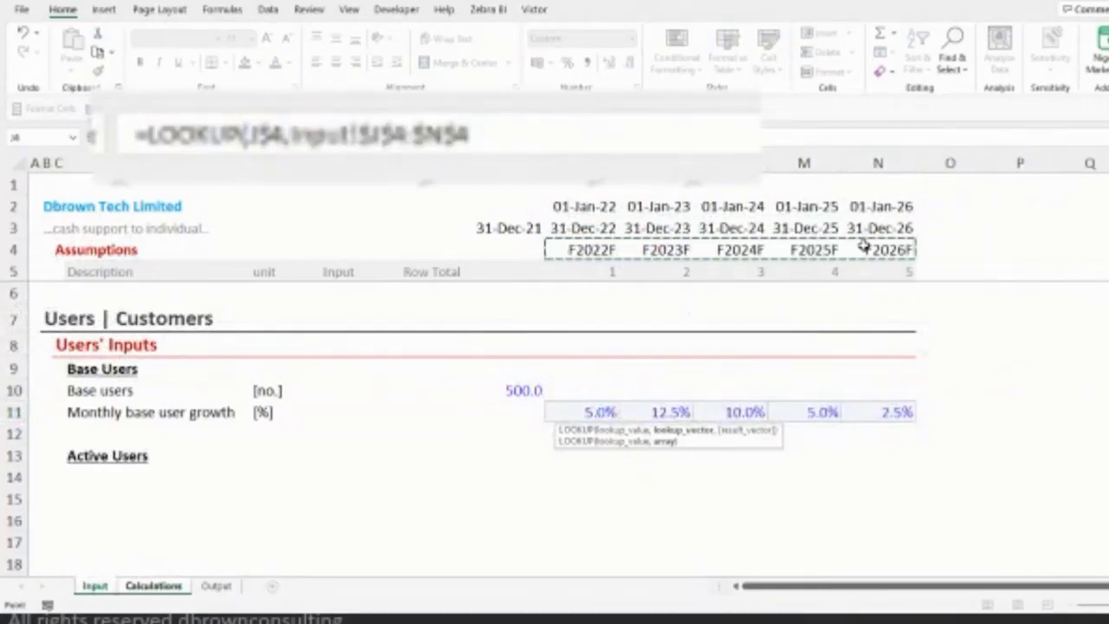
pyautogui.write(',')
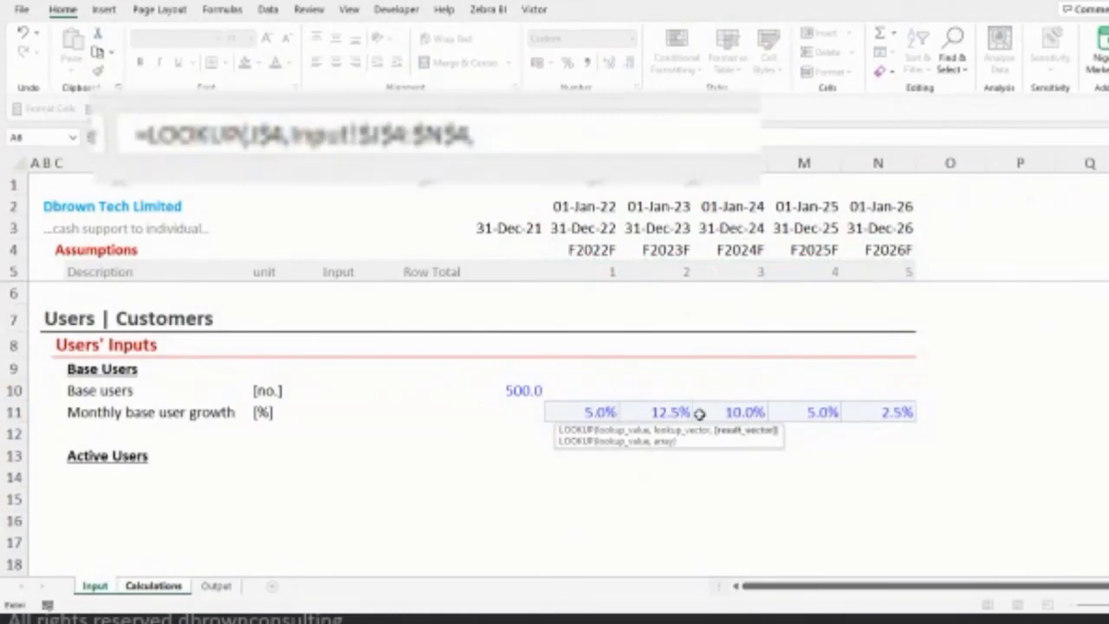
pyautogui.moveTo(698, 439); pyautogui.dragTo(691, 498)
pyautogui.moveTo(575, 412); pyautogui.dragTo(898, 413)
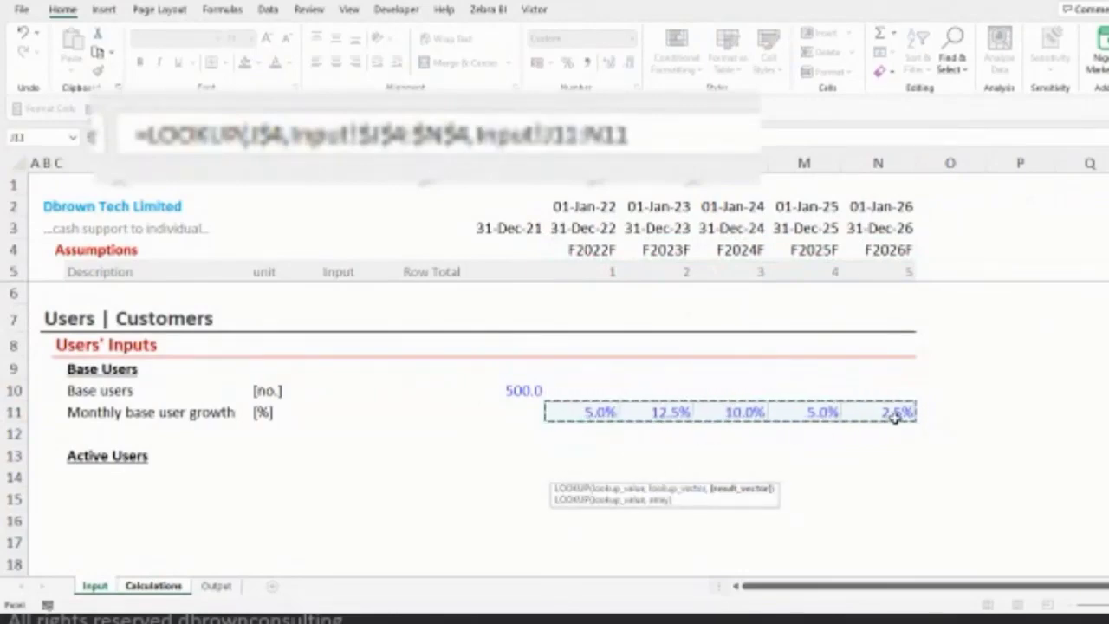
pyautogui.press('F4')
pyautogui.press('F4')
pyautogui.press('F4')
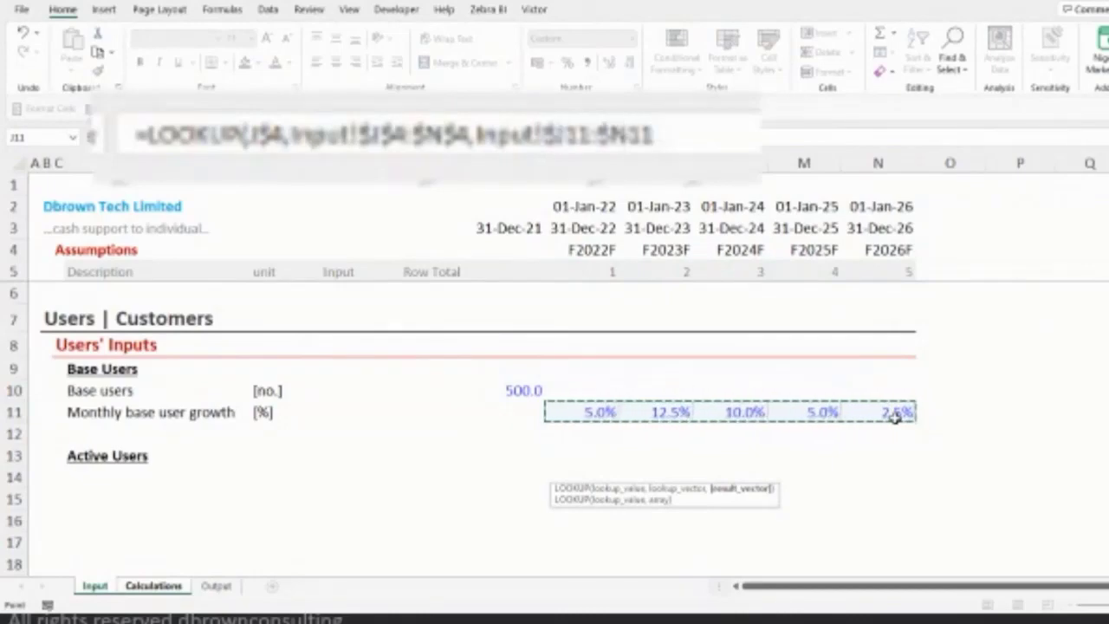
pyautogui.press('Return')
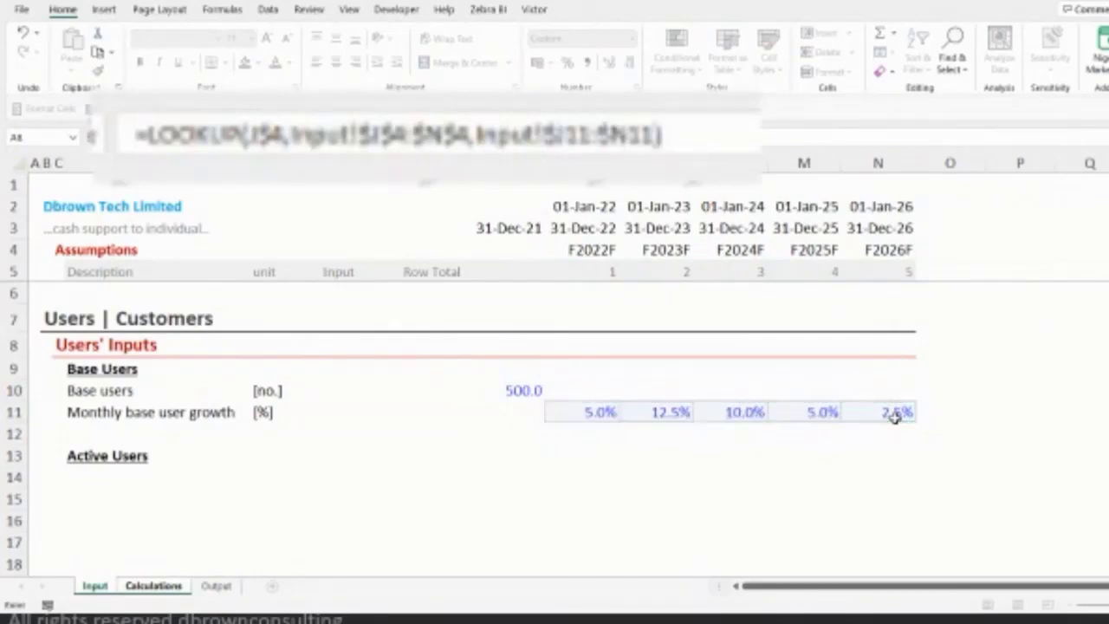
# - Apply the Percent cell style to growth cell J11 and fill its formula across all monthly columns
pyautogui.click(118, 108)
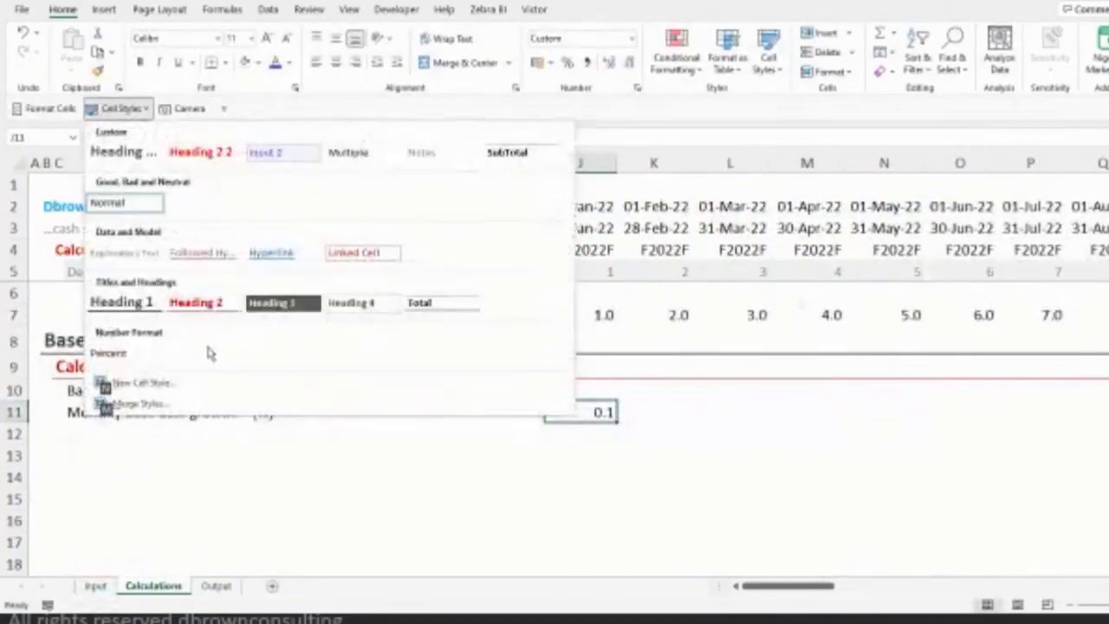
pyautogui.click(117, 354)
pyautogui.hotkey('ctrl', 'shift', 'Right')
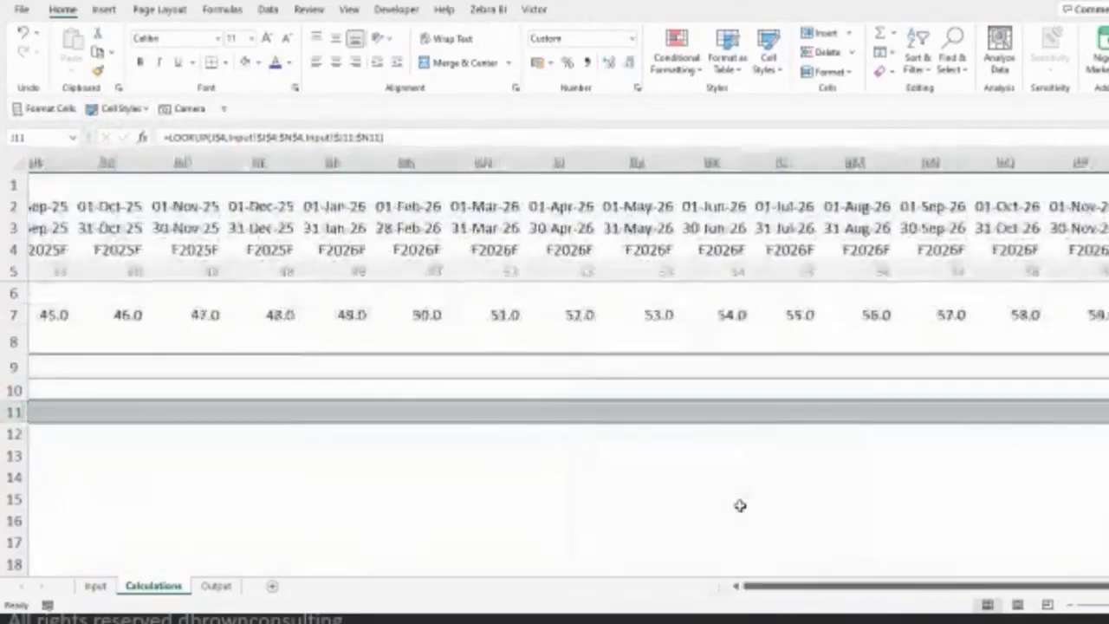
pyautogui.hotkey('ctrl', 'r')
pyautogui.press('Left')
pyautogui.press('Left')
pyautogui.press('Left')
pyautogui.press('Left')
pyautogui.press('Right')
pyautogui.press('Right')
pyautogui.press('Right')
pyautogui.press('Right')
pyautogui.keyDown('ctrl'); pyautogui.scroll(-2, 740, 505); pyautogui.keyUp('ctrl')
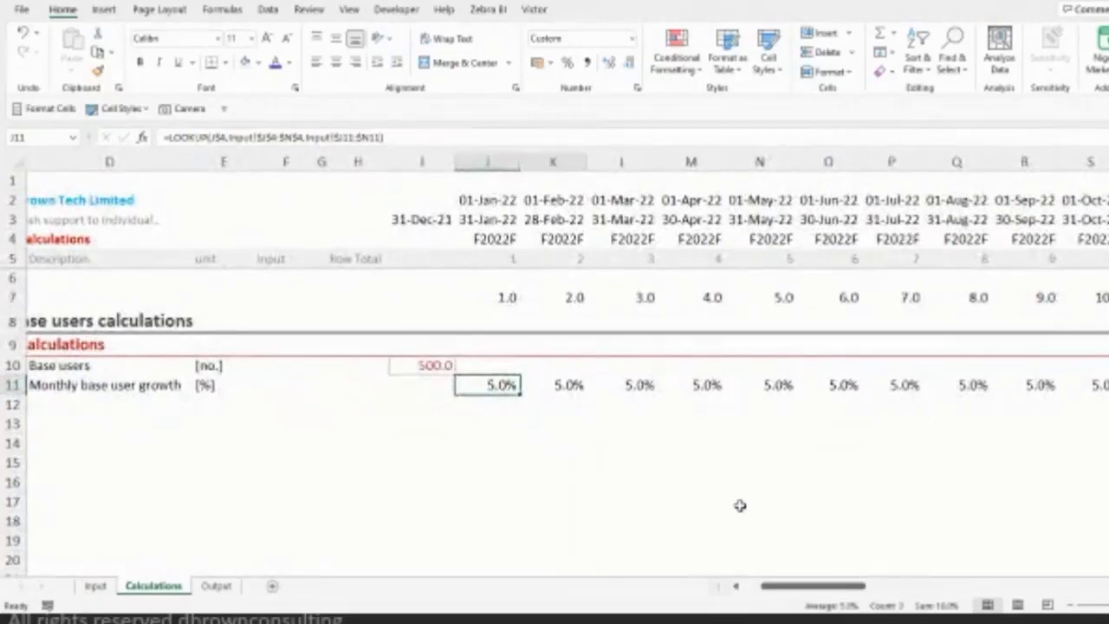
# - Examine the monthly base user growth rates across the twelve months of 2022 and the rest of the timeline
pyautogui.hotkey('shift', 'Right')
pyautogui.hotkey('shift', 'Right')
pyautogui.hotkey('shift', 'Right')
pyautogui.hotkey('shift', 'Right')
pyautogui.hotkey('shift', 'Right')
pyautogui.hotkey('shift', 'Right')
pyautogui.hotkey('shift', 'Right')
pyautogui.hotkey('shift', 'Right')
pyautogui.hotkey('shift', 'Right')
pyautogui.hotkey('shift', 'Right')
pyautogui.hotkey('shift', 'Right')
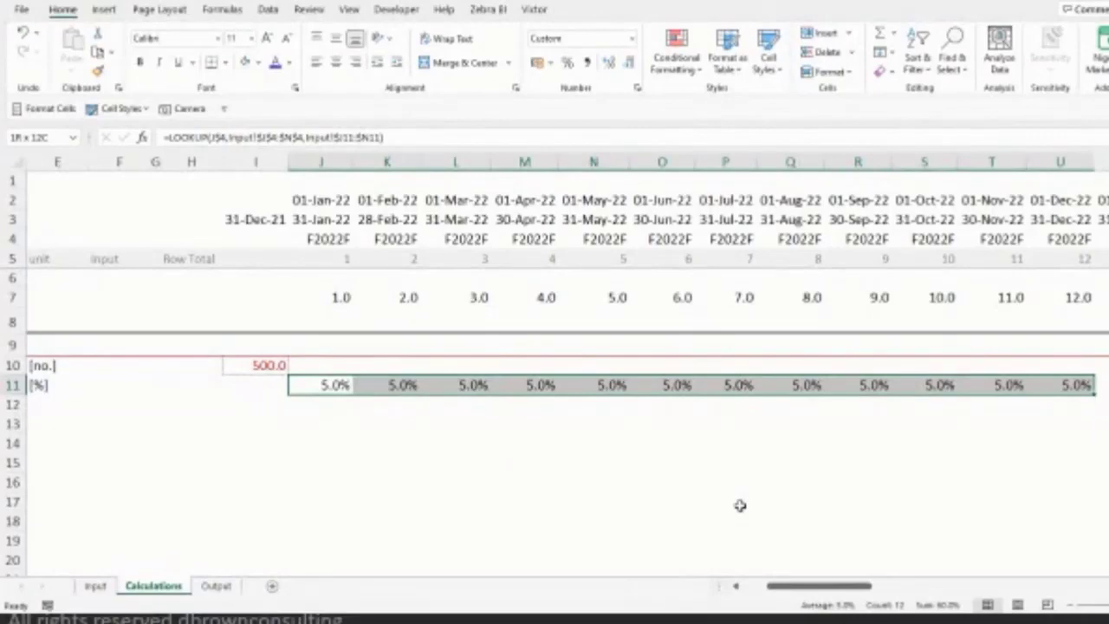
pyautogui.hotkey('ctrl', 'shift', 'Right')
pyautogui.hotkey('ctrl', 'Left')
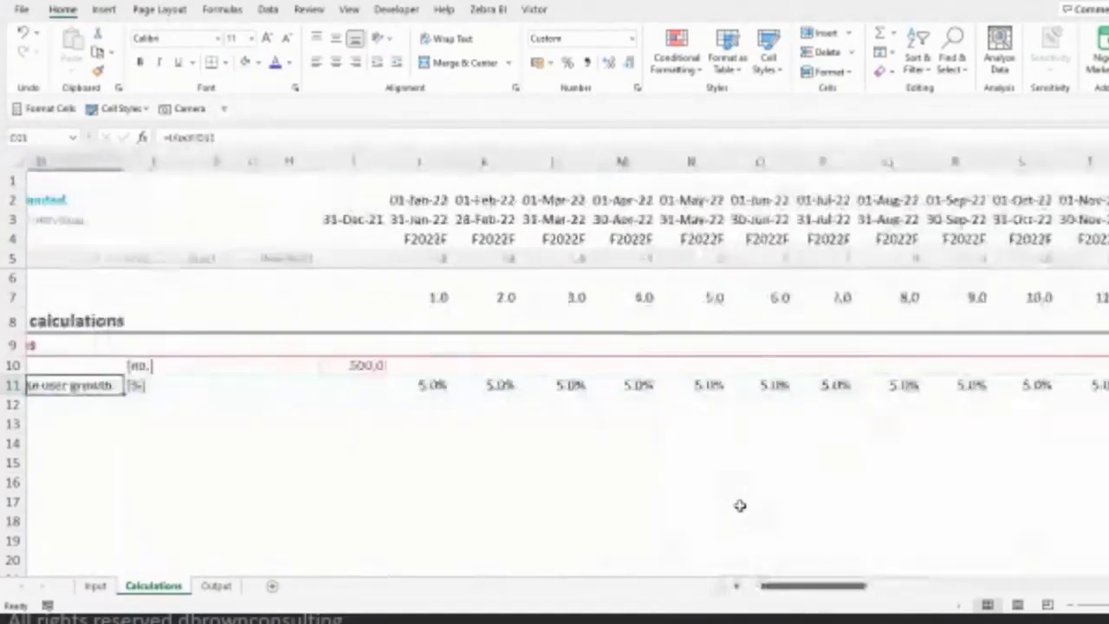
pyautogui.hotkey('ctrl', '-')
pyautogui.press('Escape')
# - Calculate January 2022 base users in J10 with the formula =I10*(1+J11)
pyautogui.press('Up')
pyautogui.press('Up')
pyautogui.press('Right')
pyautogui.press('Right')
pyautogui.press('Right')
pyautogui.press('Right')
pyautogui.press('Right')
pyautogui.press('Right')
pyautogui.press('Right')
pyautogui.press('Right')
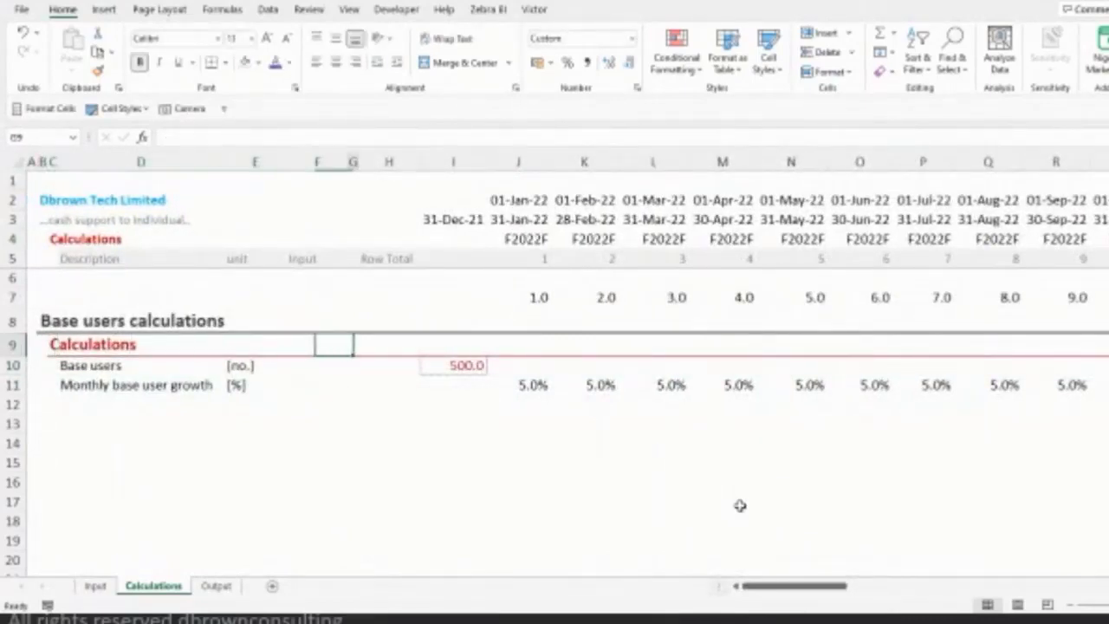
pyautogui.press('Down')
pyautogui.write('=')
pyautogui.press('Left')
pyautogui.write('*(1+')
pyautogui.press('Down')
pyautogui.write(')')
pyautogui.hotkey('ctrl', 'Return')
# - Format the opening and January base user figures in I10 and J10 without decimals
pyautogui.hotkey('alt', 'h')
pyautogui.press('9')
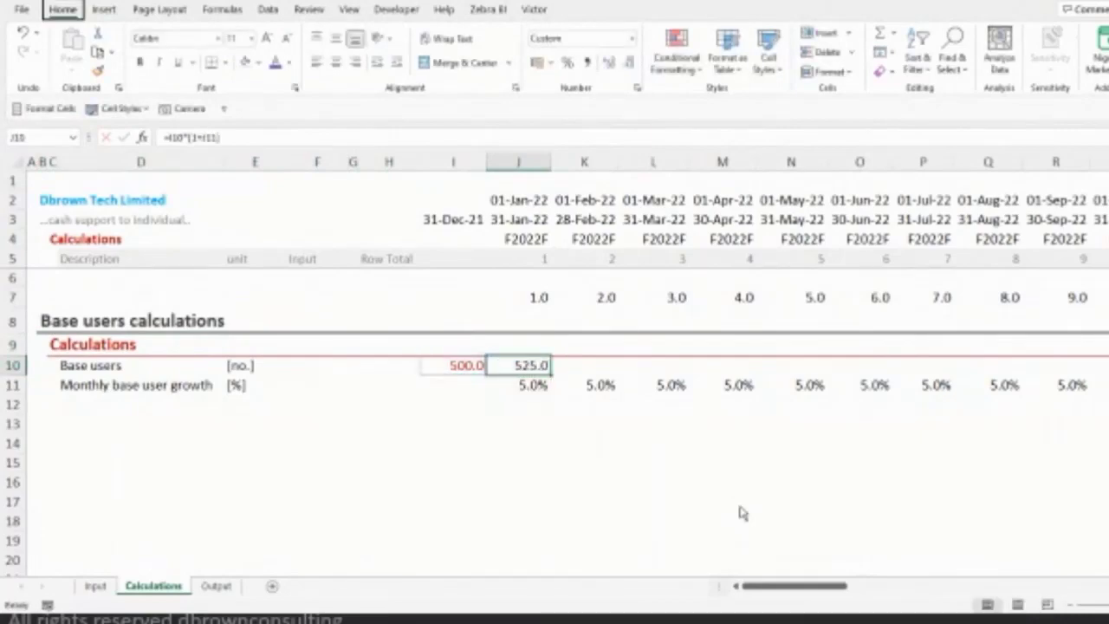
pyautogui.press('Left')
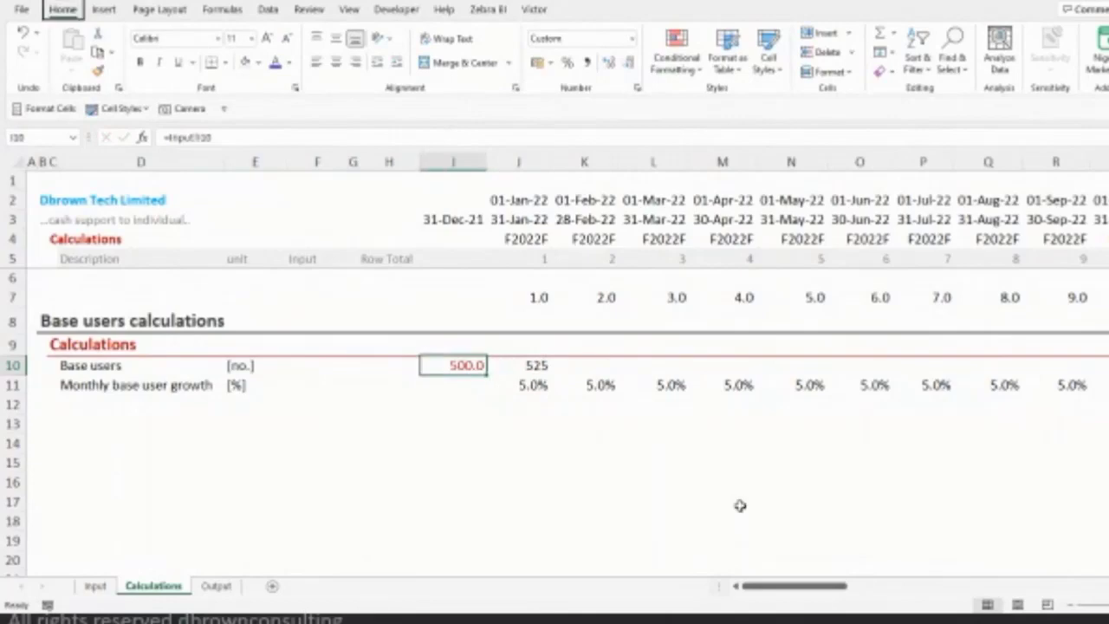
# - Fill the base users formula from J10 across all monthly columns
pyautogui.press('Right')
pyautogui.hotkey('ctrl', 'shift', 'Right')
pyautogui.hotkey('ctrl', 'r')
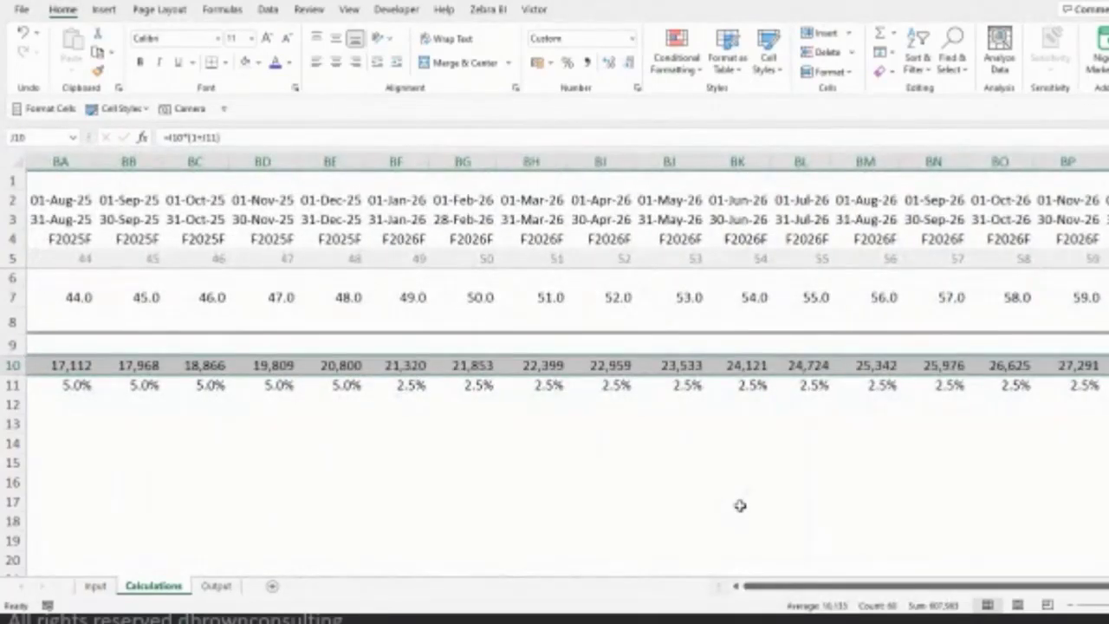
# - Add the heading "Base users schedule" in D13 and make it bold and underlined
pyautogui.press('Home')
pyautogui.press('Down')
pyautogui.press('Down')
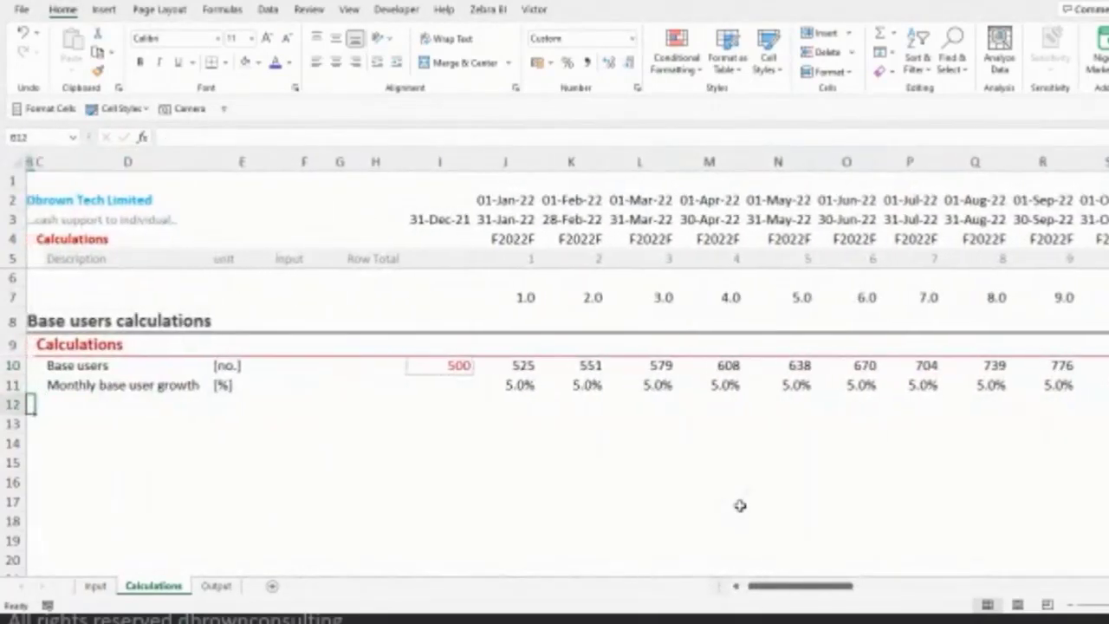
pyautogui.press('Right')
pyautogui.press('Right')
pyautogui.press('Down')
pyautogui.press('Right')
pyautogui.write('Bas')
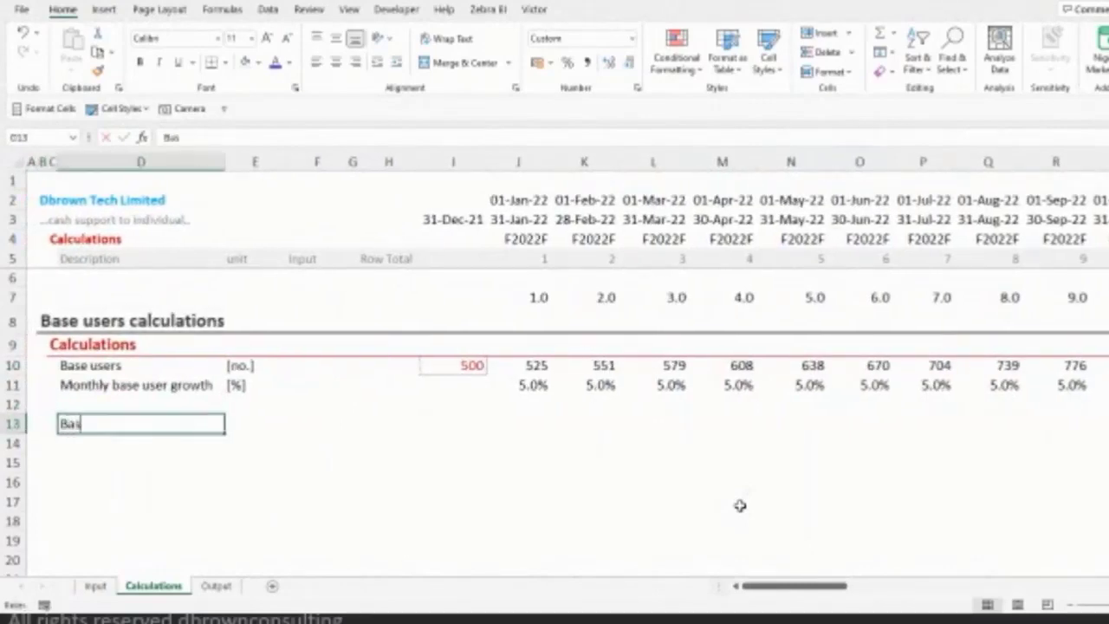
pyautogui.write('e users sched')
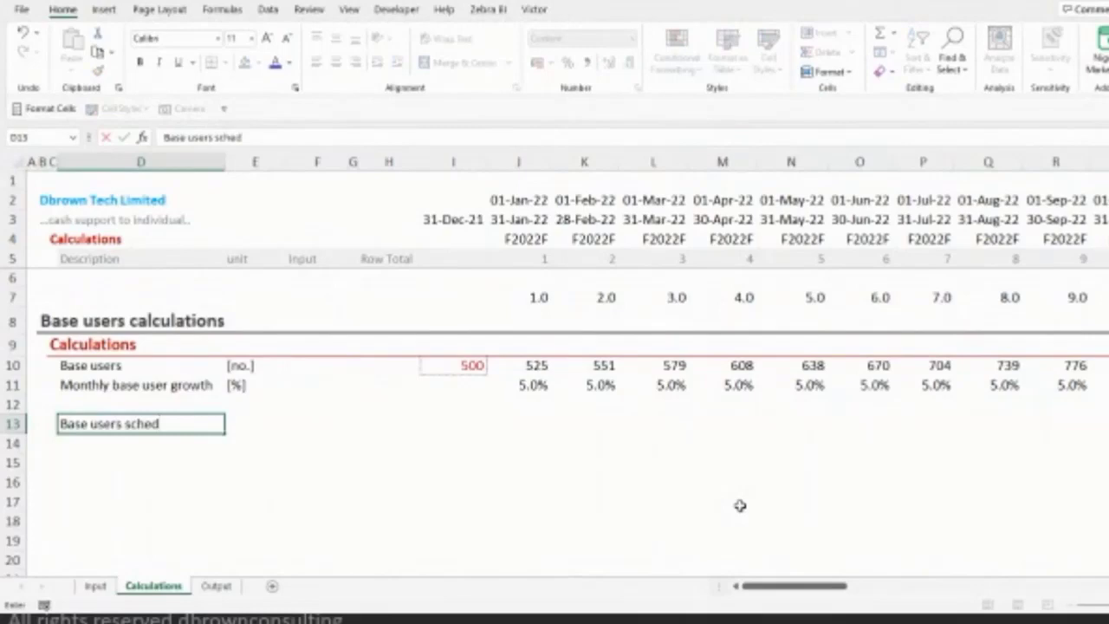
pyautogui.write('ule')
pyautogui.hotkey('ctrl', 'Return')
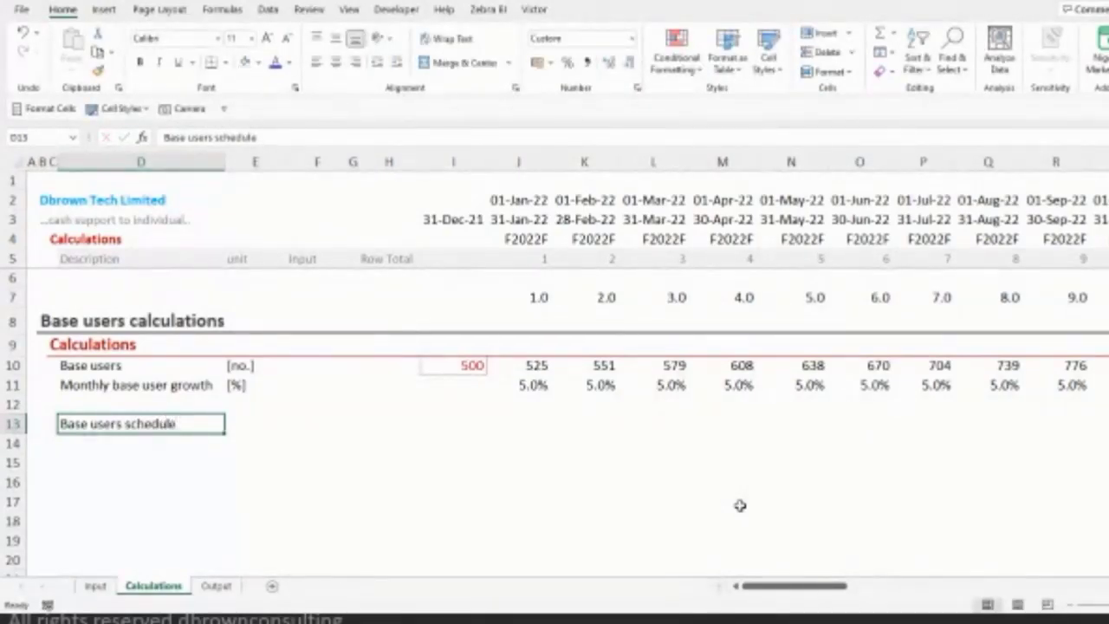
pyautogui.hotkey('ctrl', 'b')
# - Label the schedule rows in D14:D16 "Beginning users", "Add: new base users" and "Ending base users"
pyautogui.press('Down')
pyautogui.write('Be')
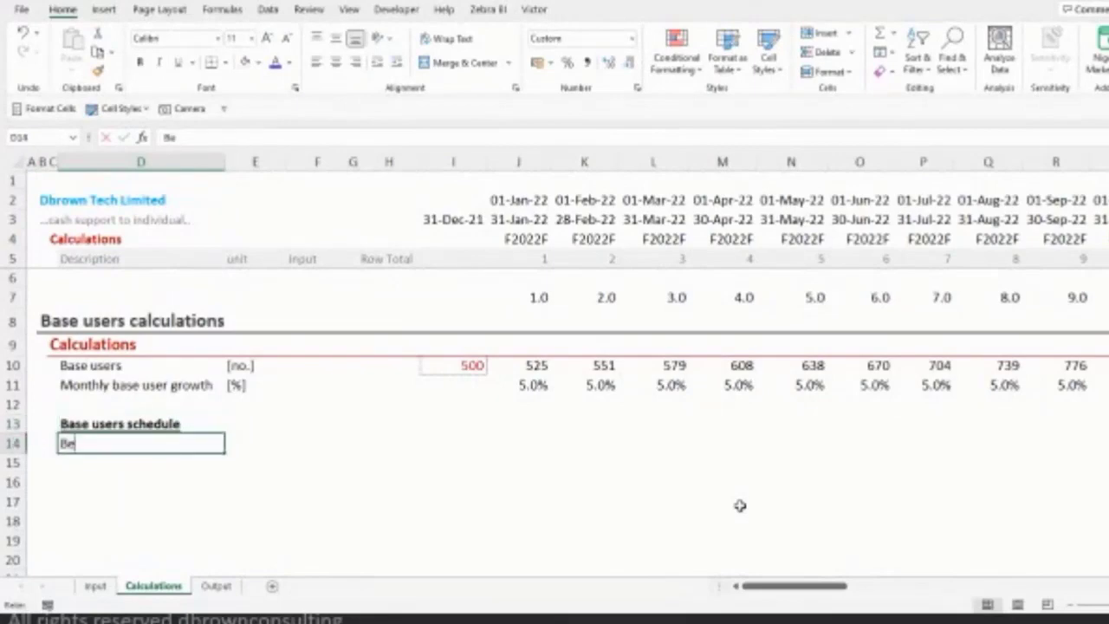
pyautogui.write('ginning user')
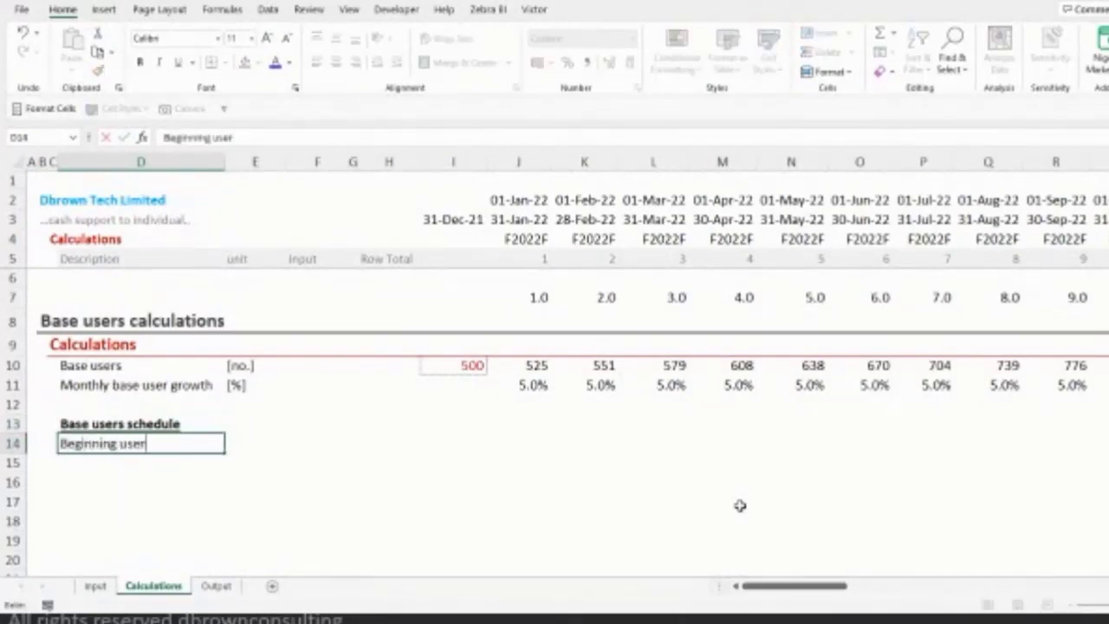
pyautogui.write('s')
pyautogui.press('Return')
pyautogui.write('Add: new')
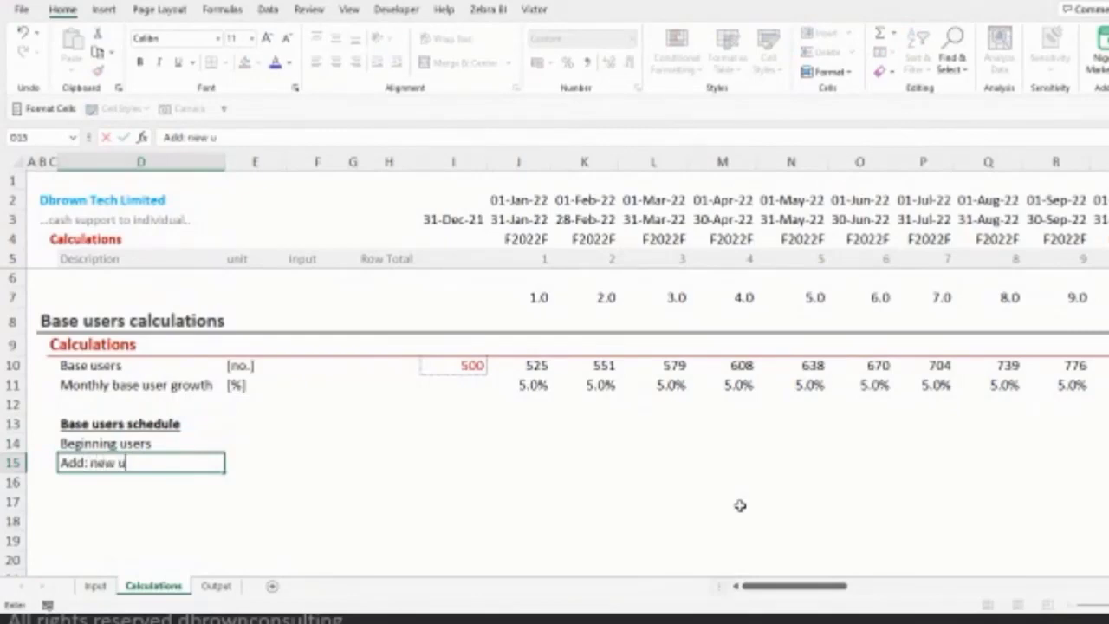
pyautogui.write(' base users')
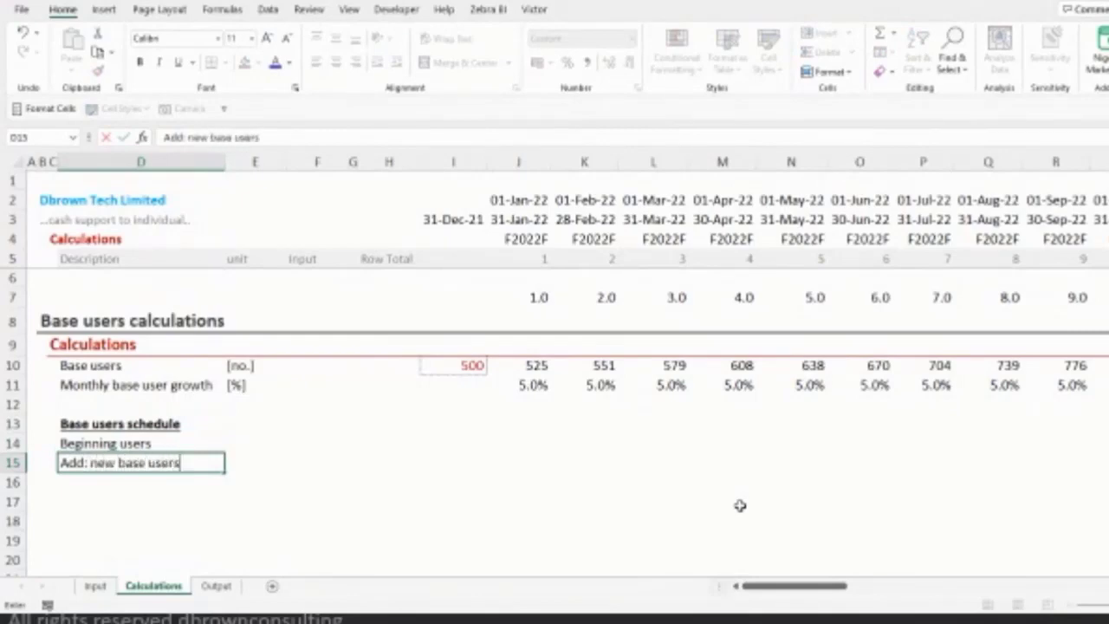
pyautogui.press('Return')
pyautogui.write('e')
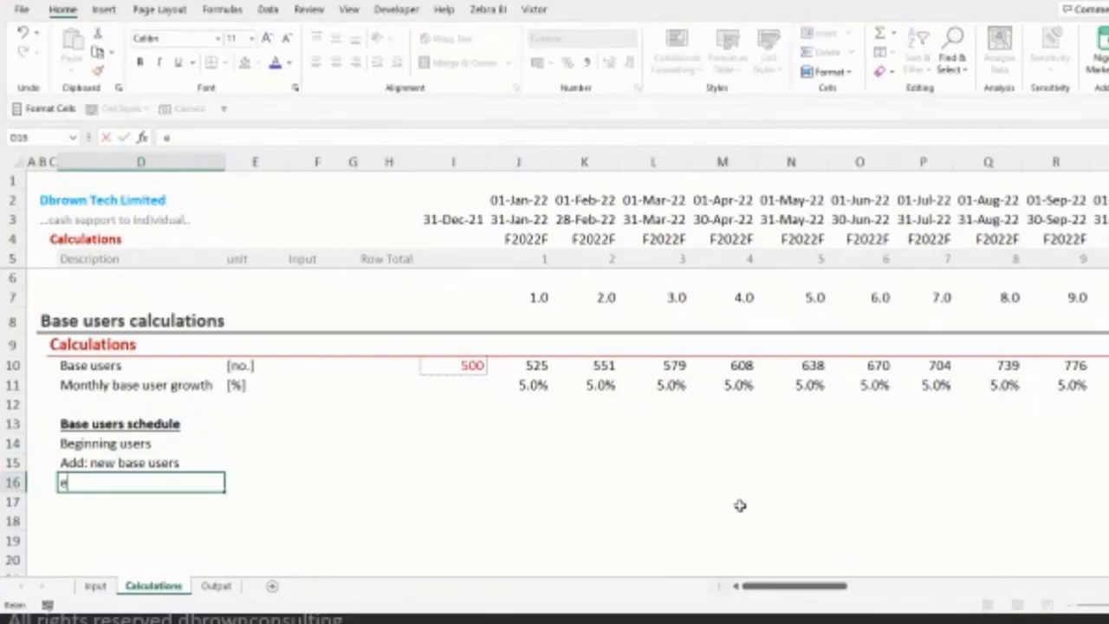
pyautogui.press('Escape')
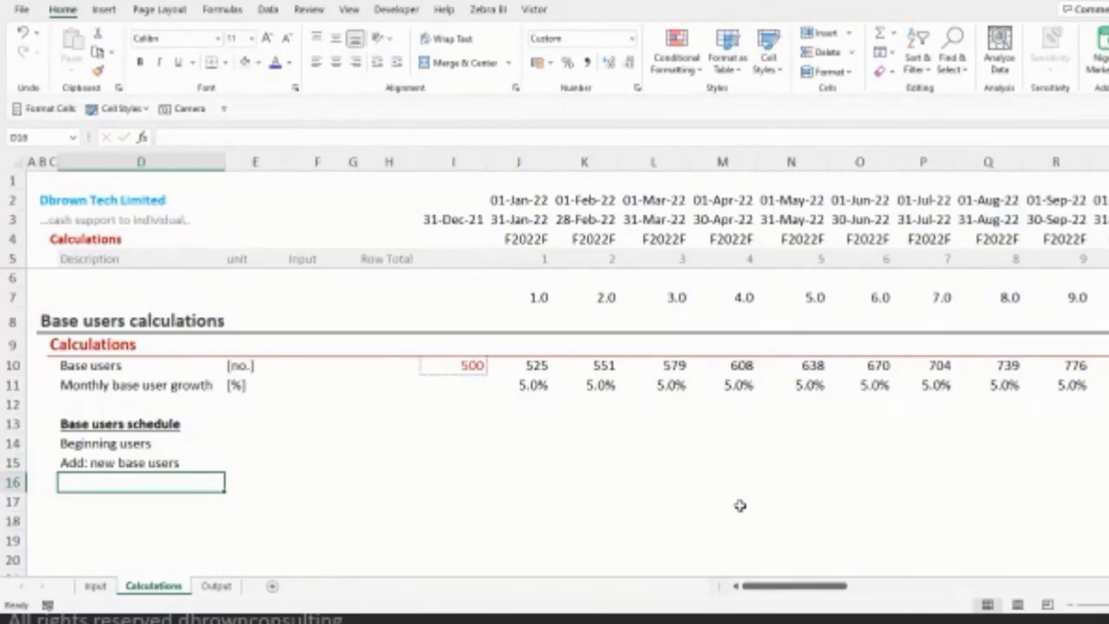
pyautogui.write('Ending use')
pyautogui.press('BackSpace')
pyautogui.press('BackSpace')
pyautogui.press('BackSpace')
pyautogui.write('base users')
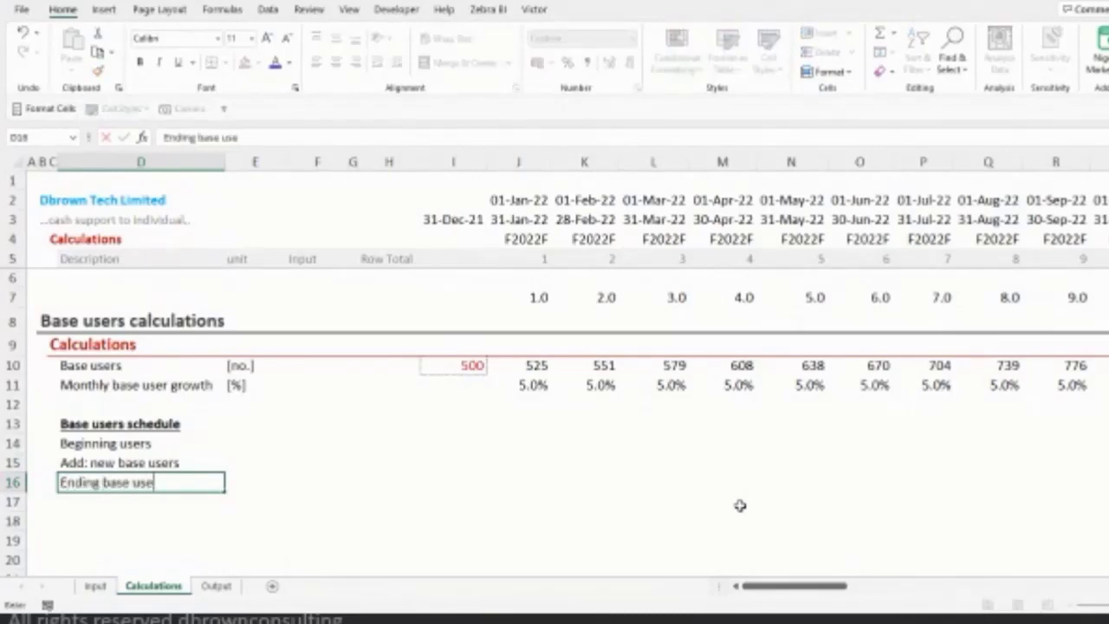
pyautogui.press('Tab')
# - Enter the unit [no] for the beginning, new and ending base user rows in E14:E16
pyautogui.hotkey('ctrl', 'Up')
pyautogui.press('Up')
pyautogui.press('Down')
pyautogui.press('Down')
pyautogui.press('Down')
pyautogui.press('Down')
pyautogui.write('[')
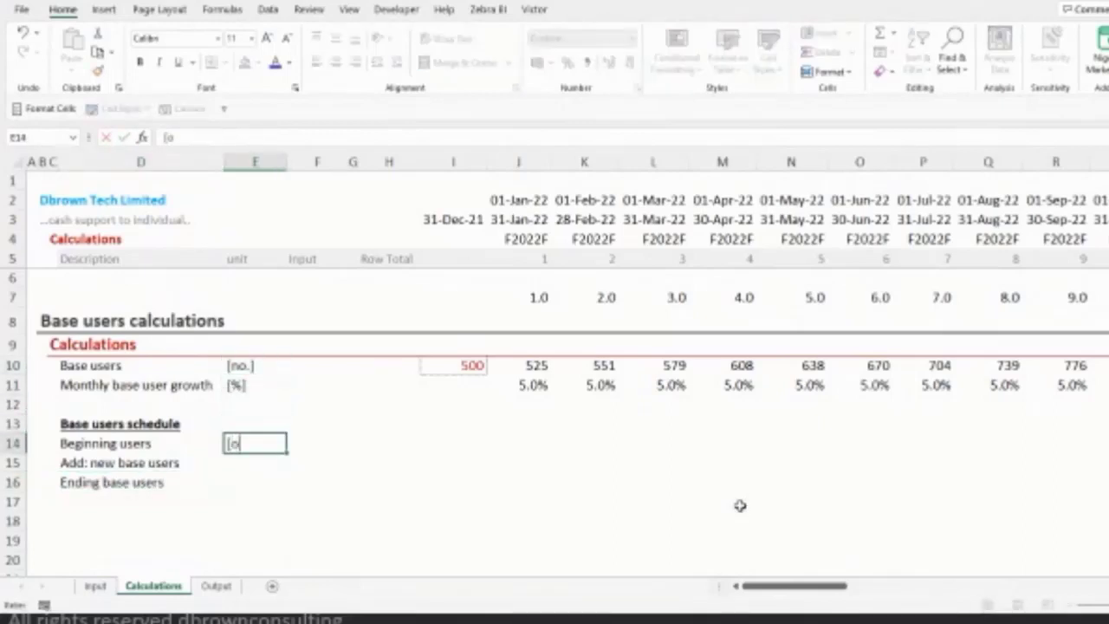
pyautogui.press('Return')
pyautogui.press('Up')
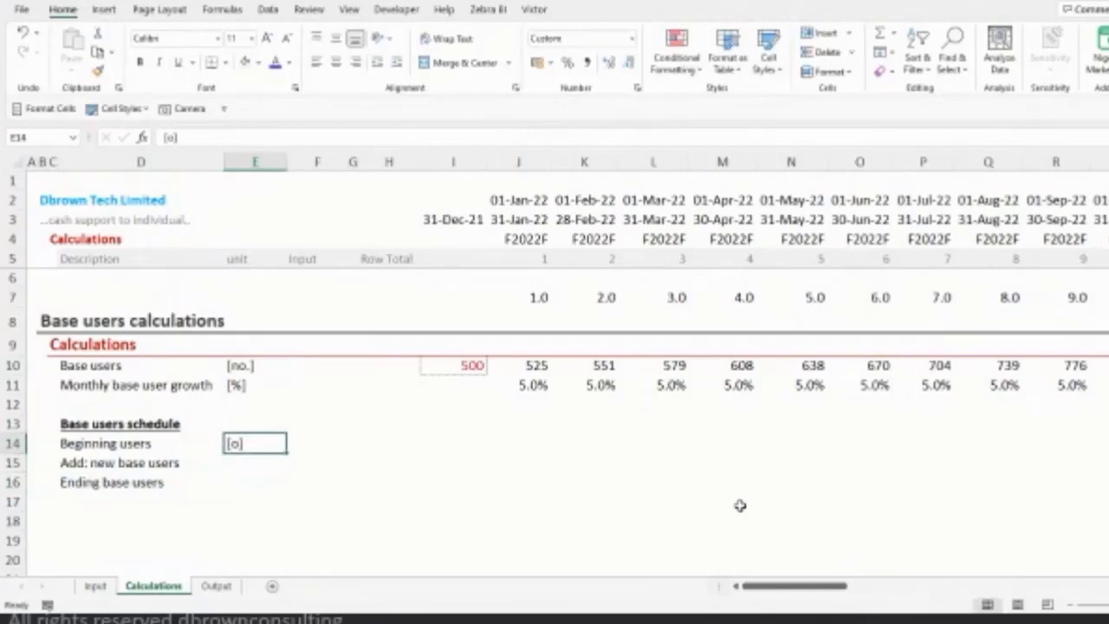
pyautogui.write('[n')
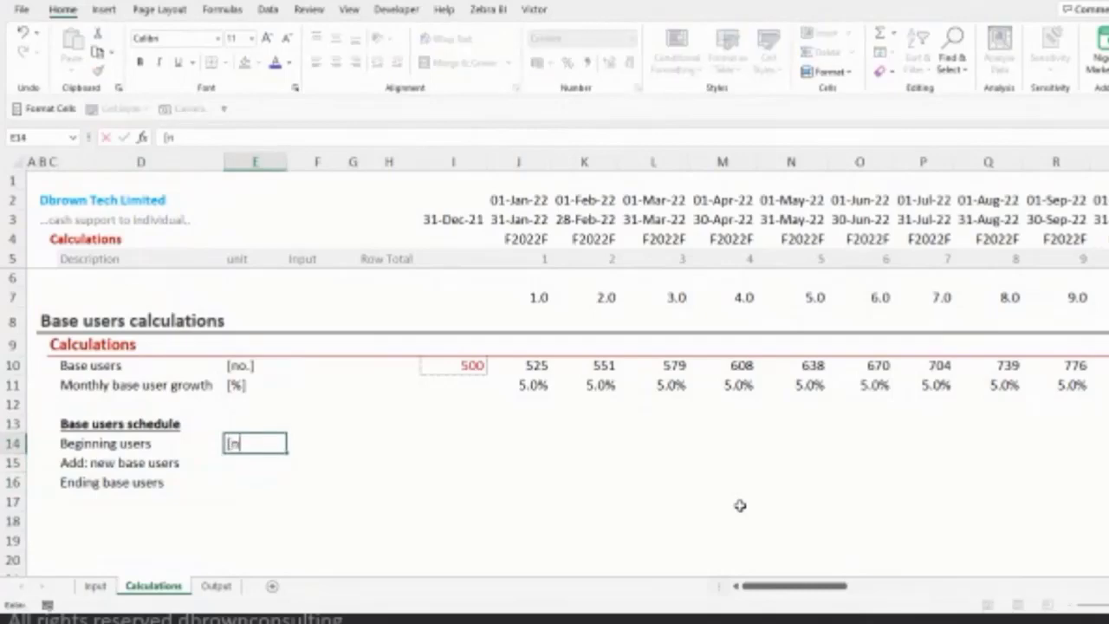
pyautogui.write('o]')
pyautogui.press('Return')
pyautogui.press('Down')
pyautogui.hotkey('shift', 'Up')
pyautogui.hotkey('shift', 'Up')
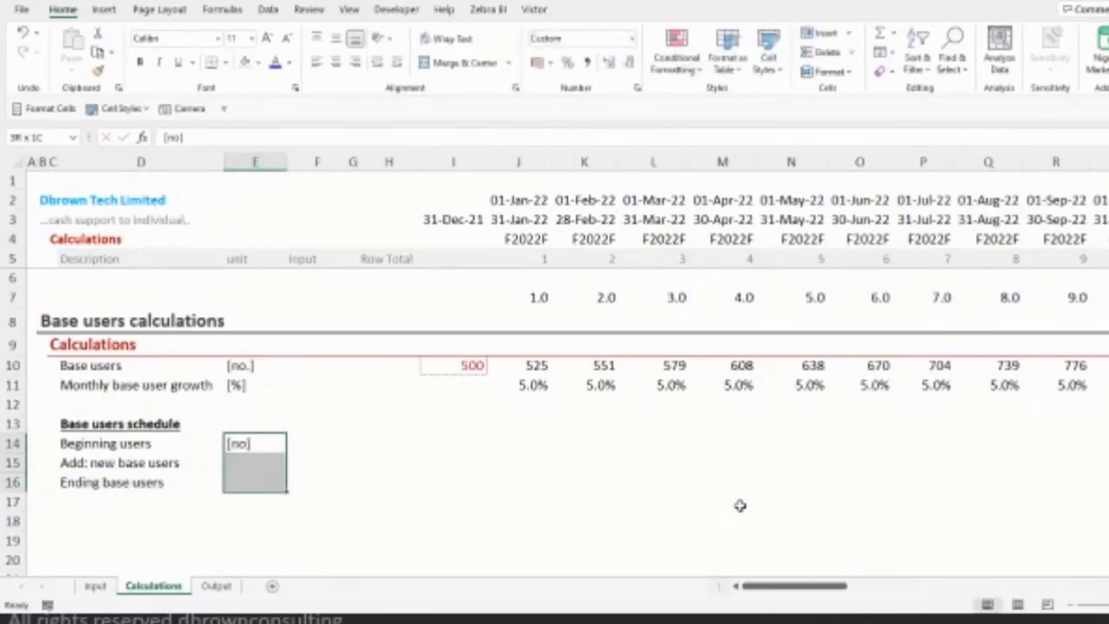
pyautogui.hotkey('ctrl', 'd')
# - Apply the SubTotal cell style to the Ending base users row from D16 to J16
pyautogui.press('Left')
pyautogui.hotkey('shift', 'Right')
pyautogui.hotkey('shift', 'Right')
pyautogui.hotkey('shift', 'Right')
pyautogui.hotkey('shift', 'Right')
pyautogui.hotkey('shift', 'Right')
pyautogui.hotkey('shift', 'Right')
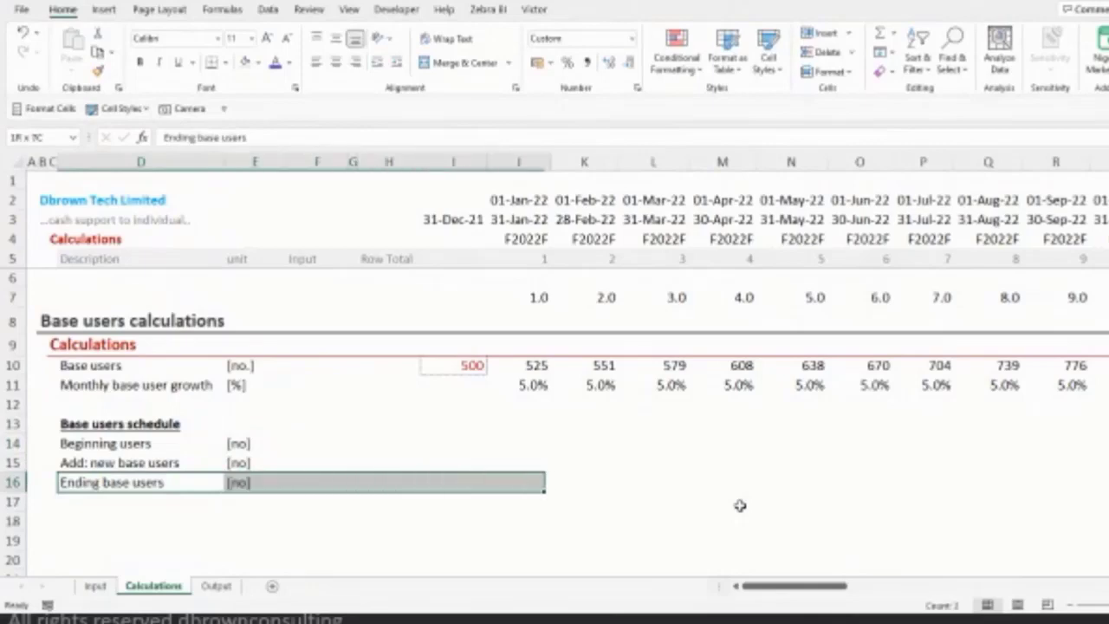
pyautogui.hotkey('alt', 'h')
pyautogui.press('j')
pyautogui.press('Left')
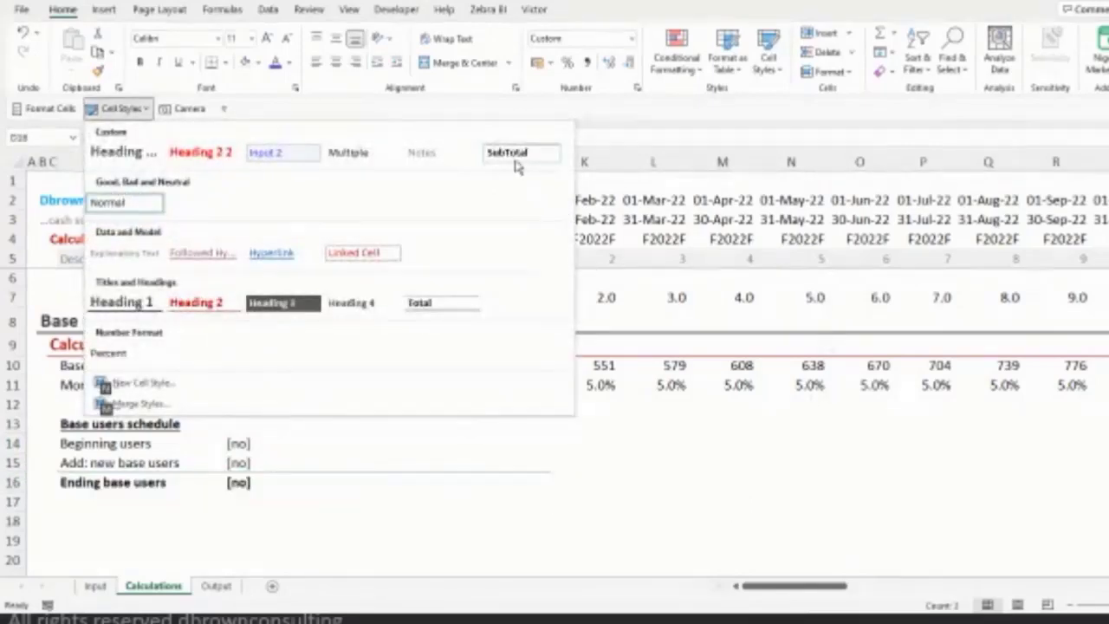
pyautogui.press('Return')
# - Link the opening-period ending base users in I16 to the base users figure with =I10
pyautogui.click(527, 448)
pyautogui.press('Down')
pyautogui.press('Down')
pyautogui.press('Left')
pyautogui.write('=')
pyautogui.press('Up')
pyautogui.press('Up')
pyautogui.press('Up')
pyautogui.press('Up')
pyautogui.press('Up')
pyautogui.press('Up')
pyautogui.press('Return')
pyautogui.press('Up')
pyautogui.press('Up')
pyautogui.press('Up')
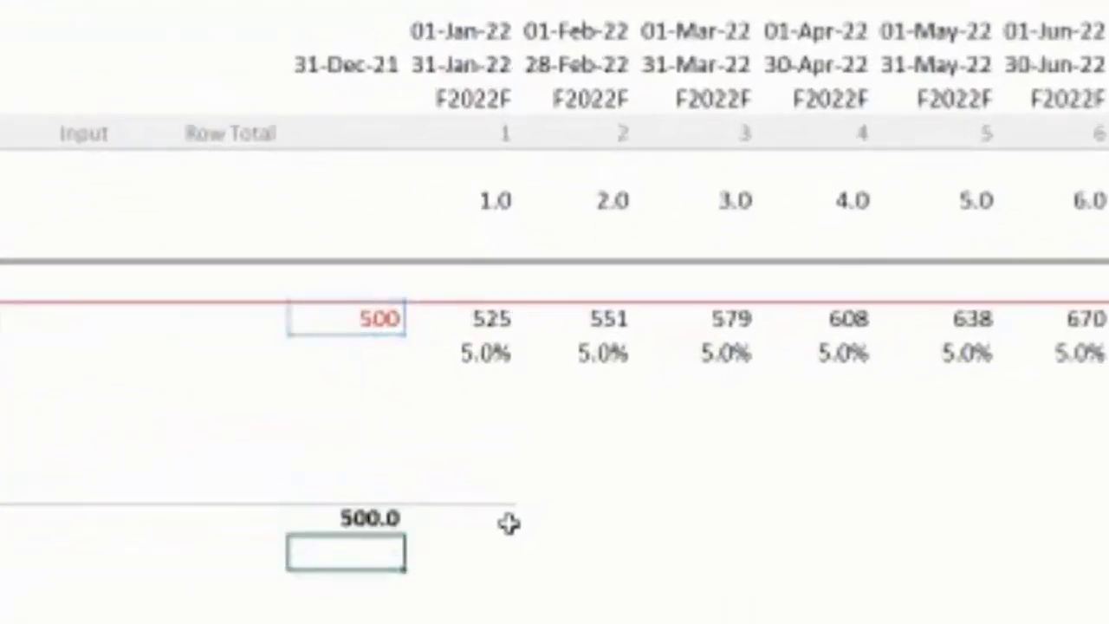
pyautogui.press('Down')
pyautogui.press('Down')
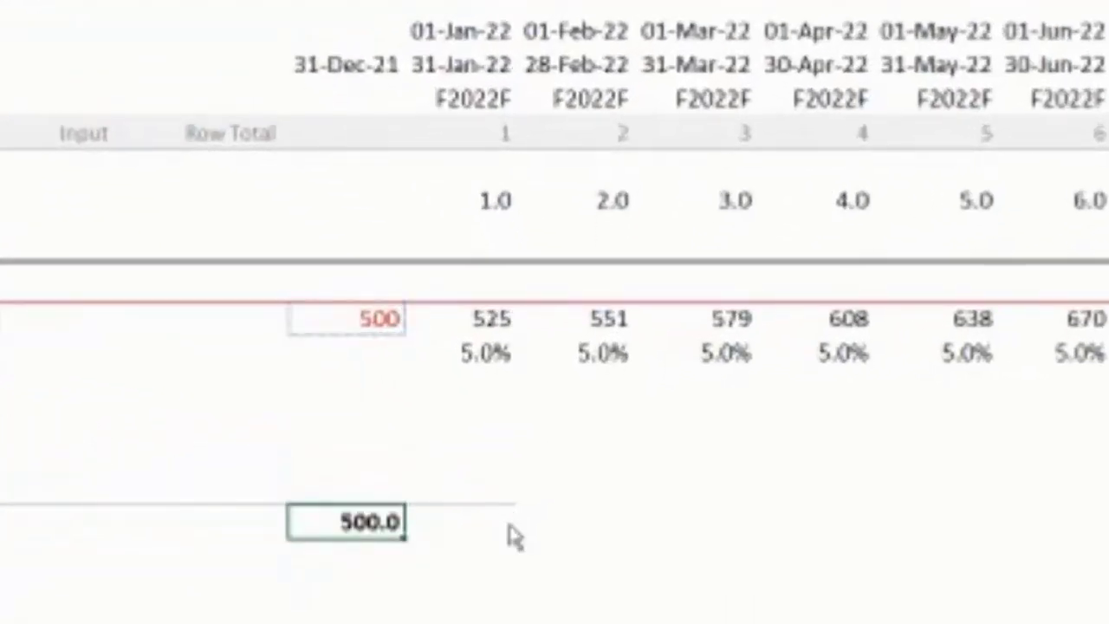
# - Link January's beginning users in J14 to the prior ending balance with =I16, and show I16 and J14 without decimals
pyautogui.hotkey('alt', 'h')
pyautogui.press('9')
pyautogui.press('Up')
pyautogui.press('Up')
pyautogui.press('Right')
pyautogui.write('=')
pyautogui.press('Down')
pyautogui.press('Down')
pyautogui.press('Left')
pyautogui.hotkey('ctrl', 'Return')
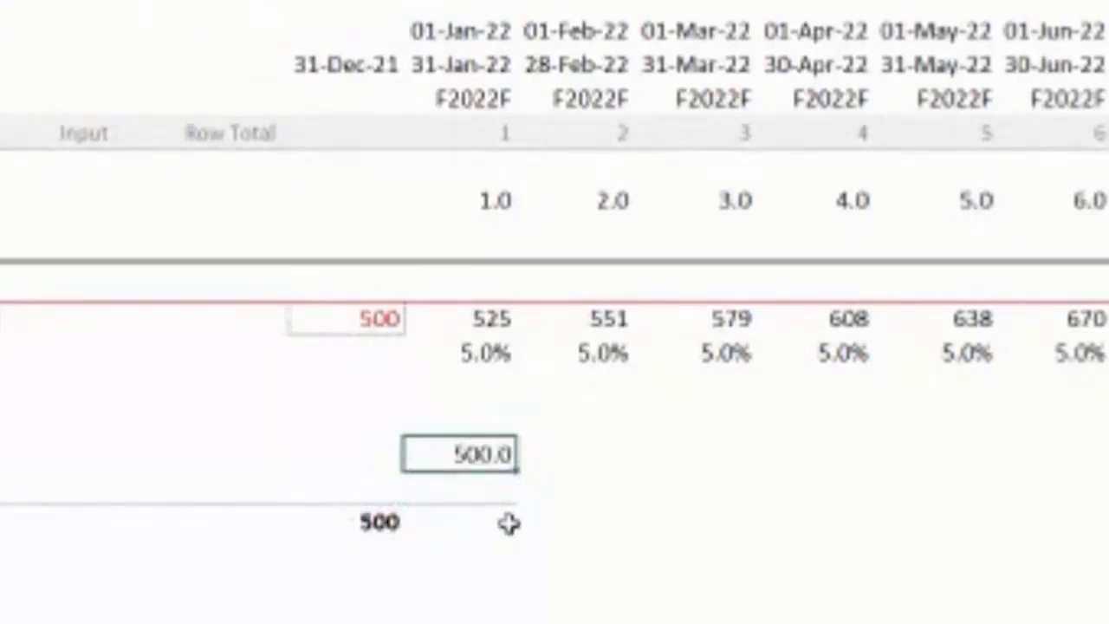
pyautogui.hotkey('alt', 'h')
pyautogui.press('9')
# - Calculate January's new base users in J15 with =J10-I10 and show the figure without decimals
pyautogui.press('Down')
pyautogui.write('=')
pyautogui.press('Up')
pyautogui.press('Up')
pyautogui.press('Up')
pyautogui.press('Up')
pyautogui.press('Up')
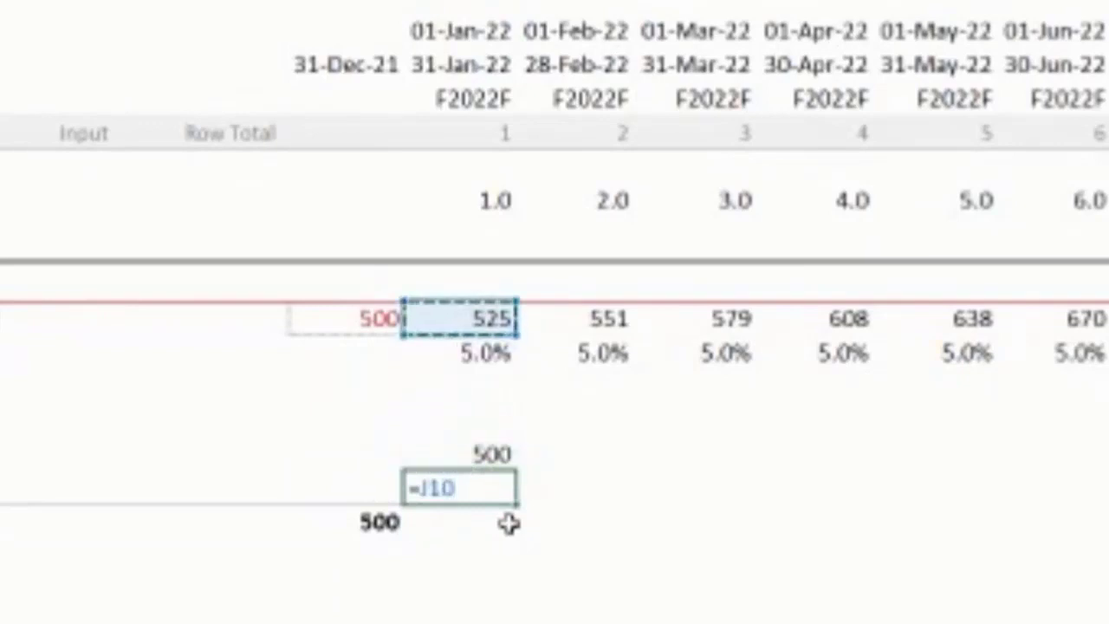
pyautogui.write('-')
pyautogui.press('Up')
pyautogui.press('Up')
pyautogui.press('Up')
pyautogui.press('Up')
pyautogui.press('Up')
pyautogui.press('Left')
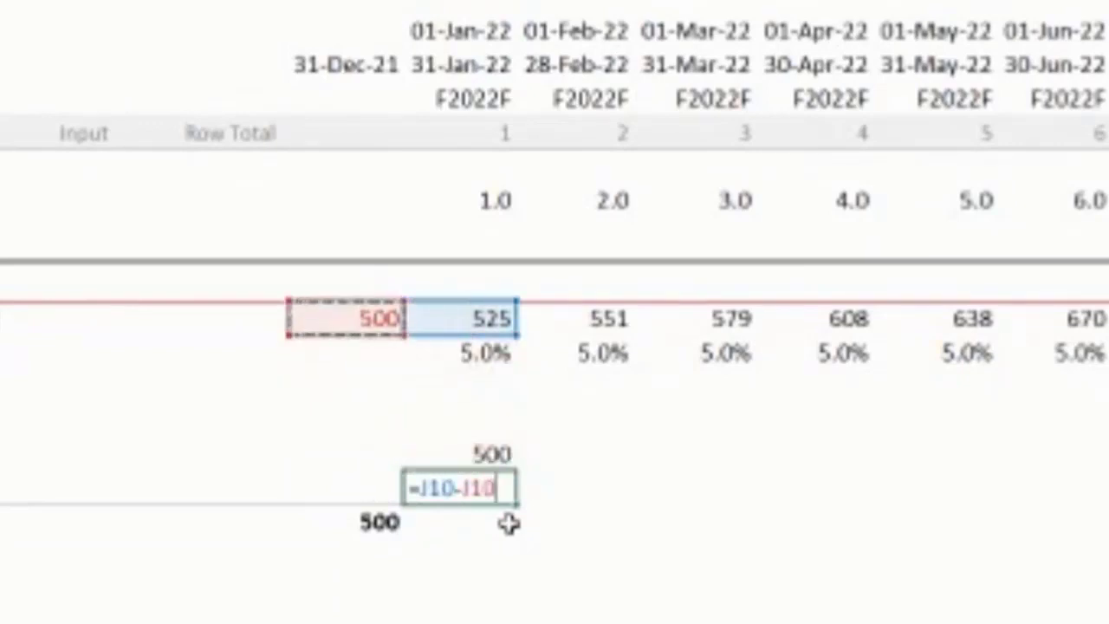
pyautogui.hotkey('ctrl', 'Return')
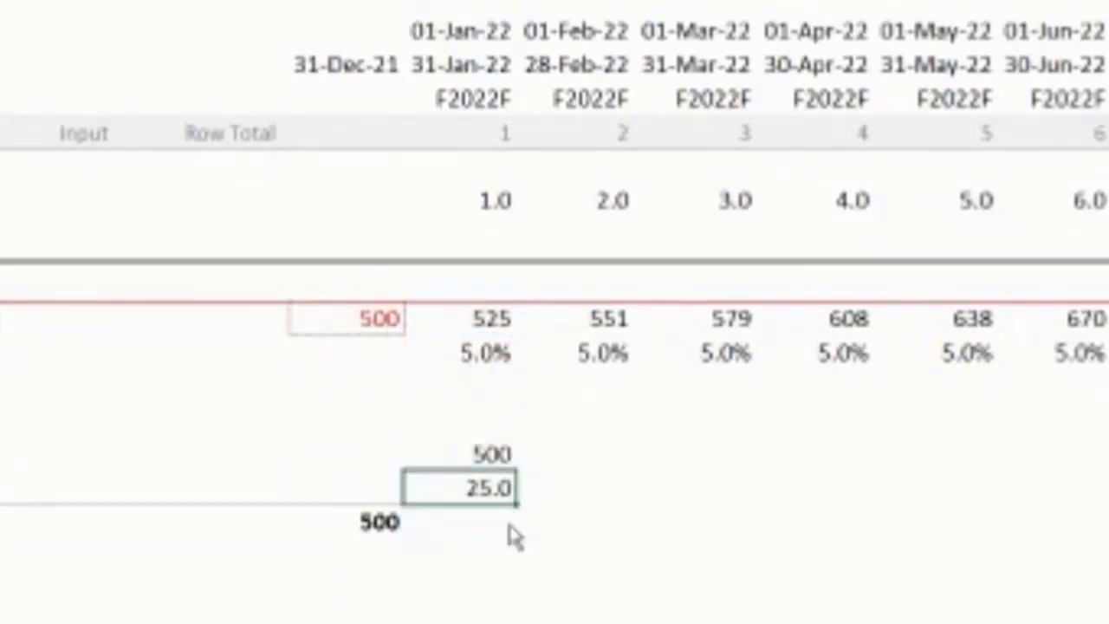
pyautogui.hotkey('ctrl', 'shift', '~')
# - Calculate January's ending base users in J16 with =J14+J15 and show the figure without decimals
pyautogui.click(502, 523)
pyautogui.write('=')
pyautogui.press('Up')
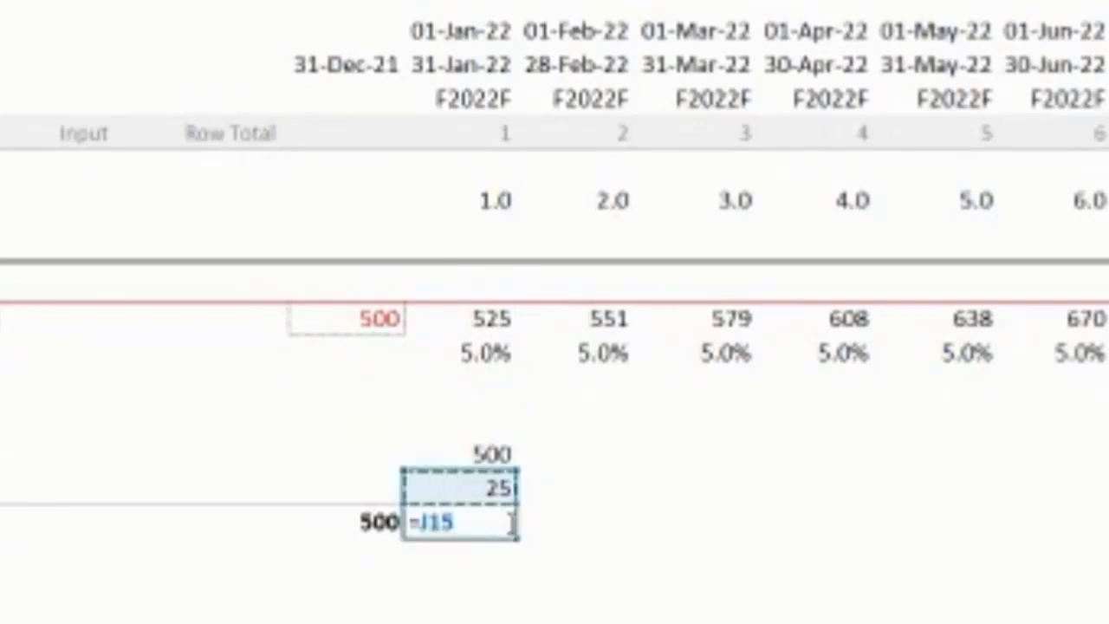
pyautogui.press('Up')
pyautogui.write('+')
pyautogui.press('Up')
pyautogui.hotkey('ctrl', 'Return')
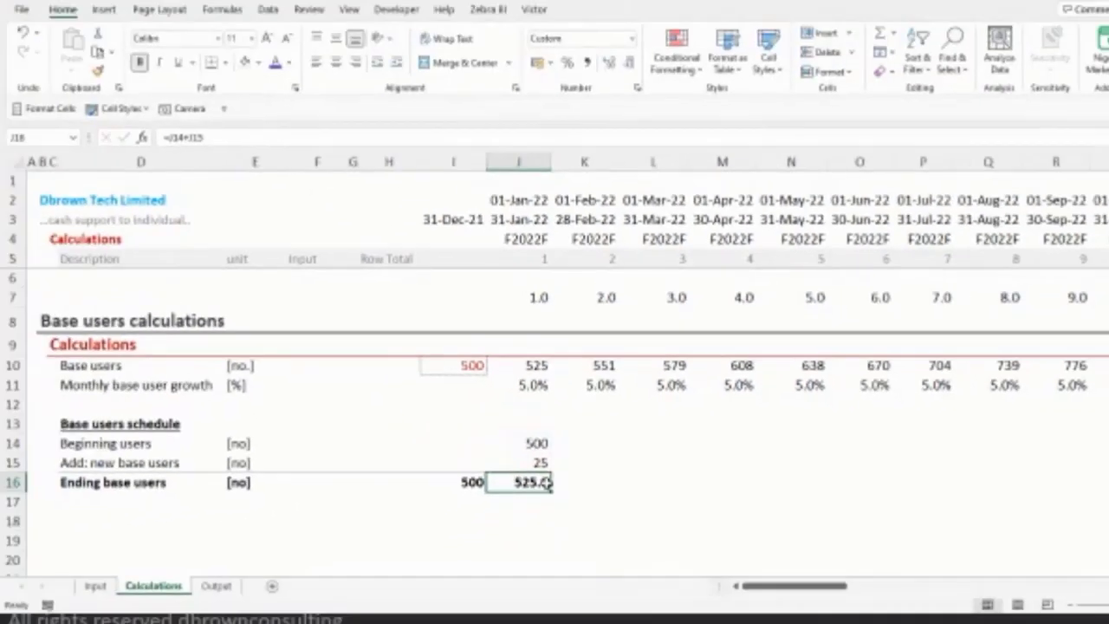
pyautogui.press('alt')
pyautogui.press('h')
pyautogui.press('9')
# - Fill the schedule formulas in J14:J16 across all months of the timeline
pyautogui.press('Up')
pyautogui.press('Up')
pyautogui.hotkey('shift', 'Down')
pyautogui.hotkey('shift', 'Down')
pyautogui.hotkey('shift', 'space')
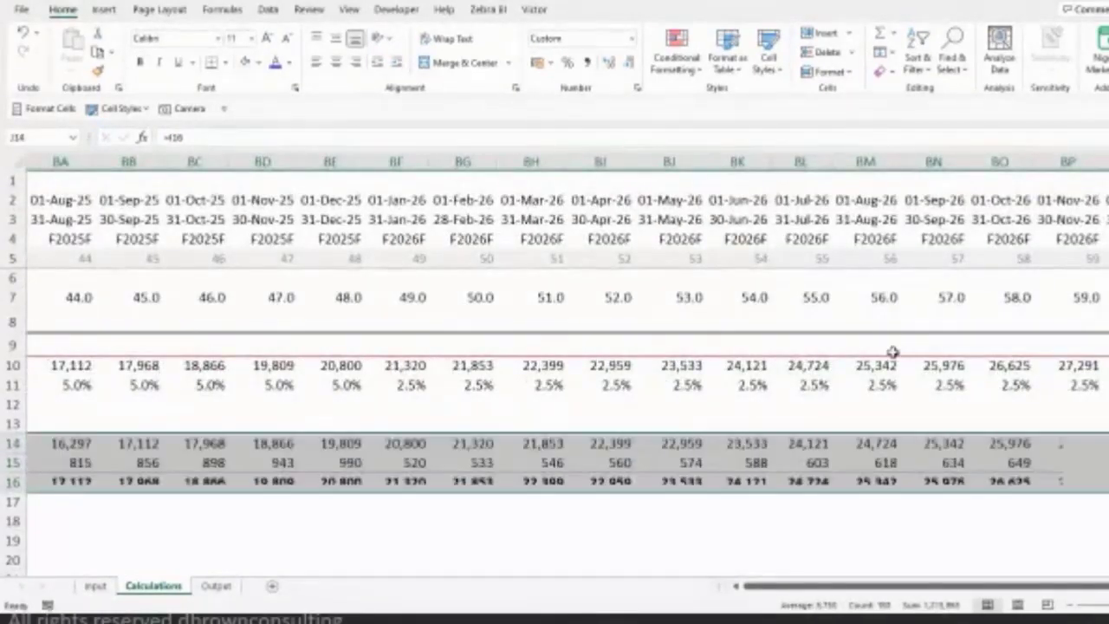
# - Review the base users schedule, examining the first year's monthly new base users in J15:U15
pyautogui.press('Home')
pyautogui.press('Down')
pyautogui.press('Down')
pyautogui.press('Right')
pyautogui.press('Right')
pyautogui.press('Right')
pyautogui.press('Right')
pyautogui.press('Right')
pyautogui.press('Right')
pyautogui.press('Right')
pyautogui.press('Up')
pyautogui.press('Up')
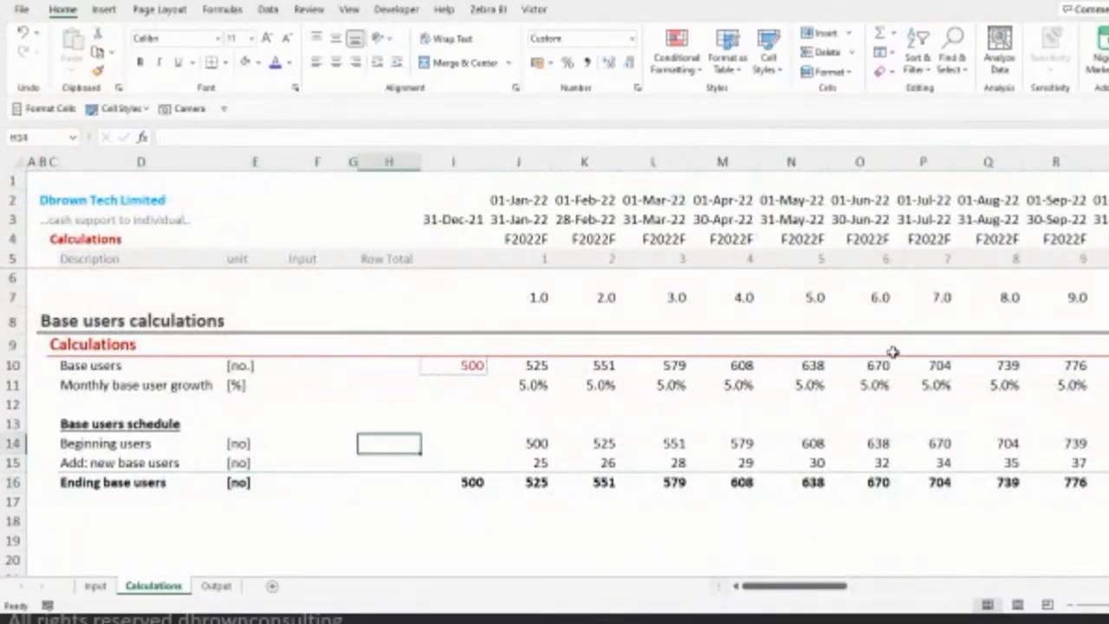
pyautogui.press('Right')
pyautogui.press('Right')
pyautogui.press('Down')
pyautogui.hotkey('shift', 'Right')
pyautogui.hotkey('shift', 'Right')
pyautogui.hotkey('shift', 'Right')
pyautogui.hotkey('shift', 'Right')
pyautogui.hotkey('shift', 'Right')
pyautogui.hotkey('shift', 'Right')
pyautogui.hotkey('shift', 'Right')
pyautogui.hotkey('shift', 'Right')
pyautogui.hotkey('shift', 'Right')
pyautogui.hotkey('shift', 'Right')
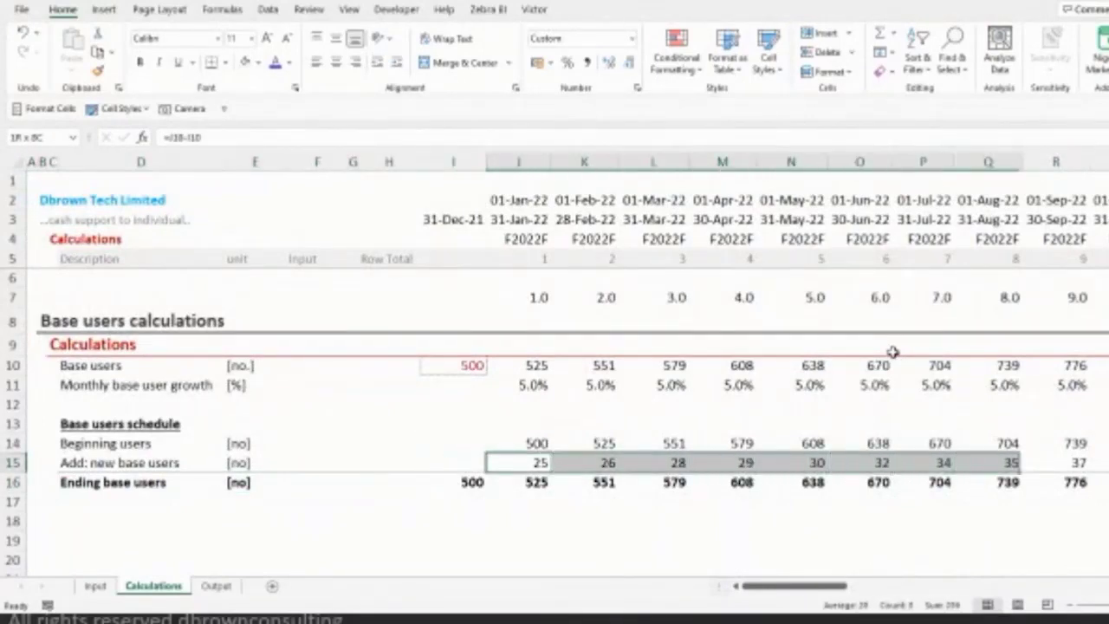
pyautogui.hotkey('shift', 'Right')
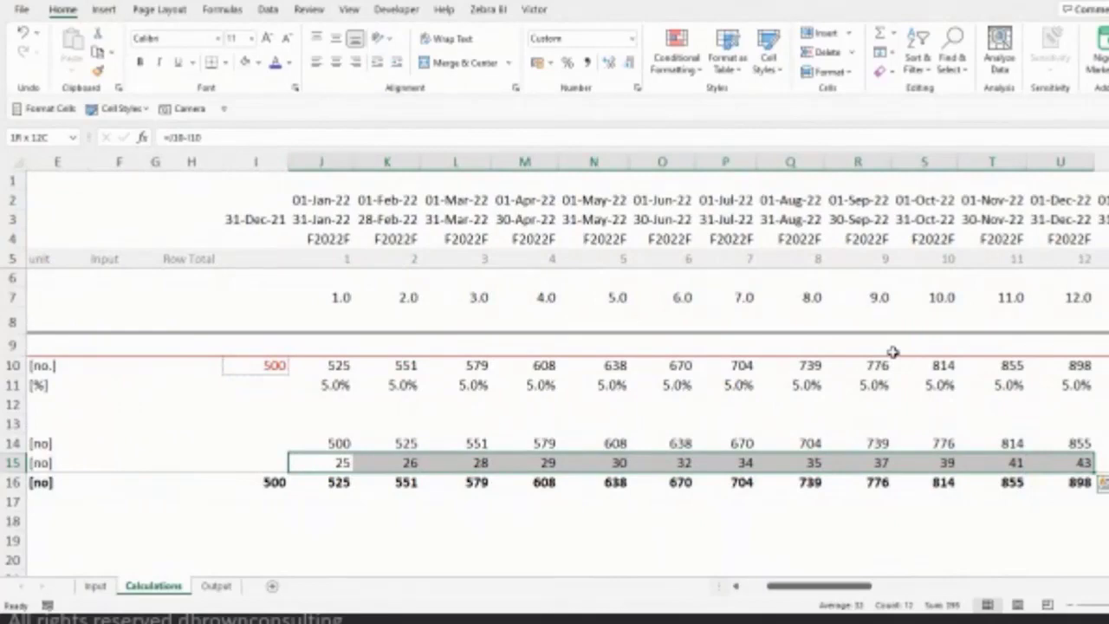
pyautogui.press('Home')
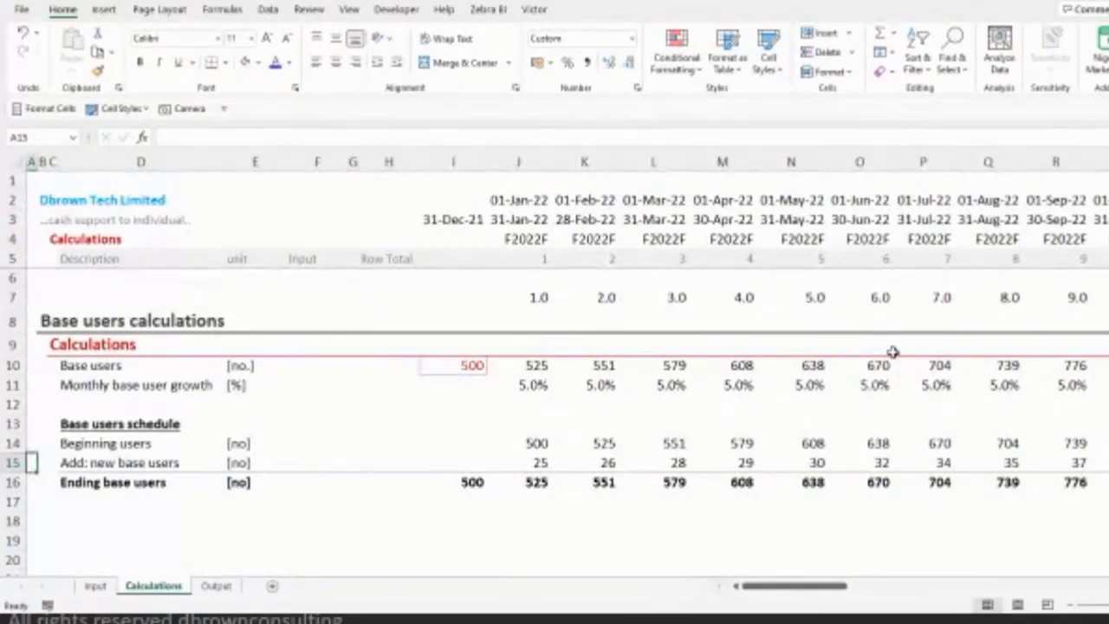
# - On the Input sheet, label D14 under Active Users "% of base users"
pyautogui.hotkey('ctrl', 'pageup')
pyautogui.press('Down')
pyautogui.press('Left')
pyautogui.press('Left')
pyautogui.press('Left')
pyautogui.press('Left')
pyautogui.press('Left')
pyautogui.press('Left')
pyautogui.press('Down')
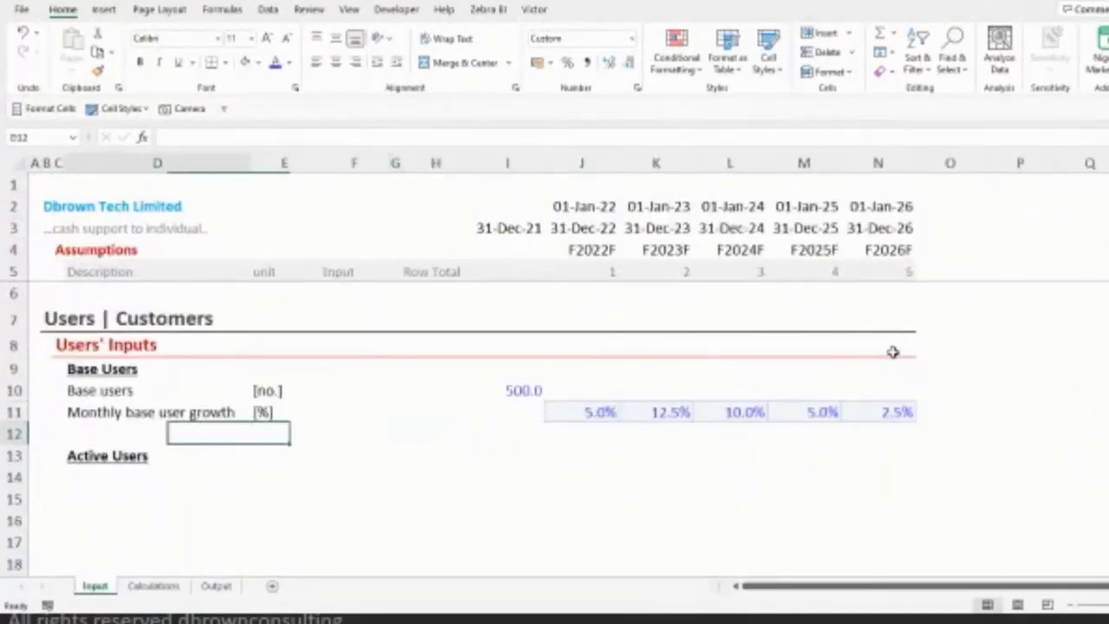
pyautogui.press('Down')
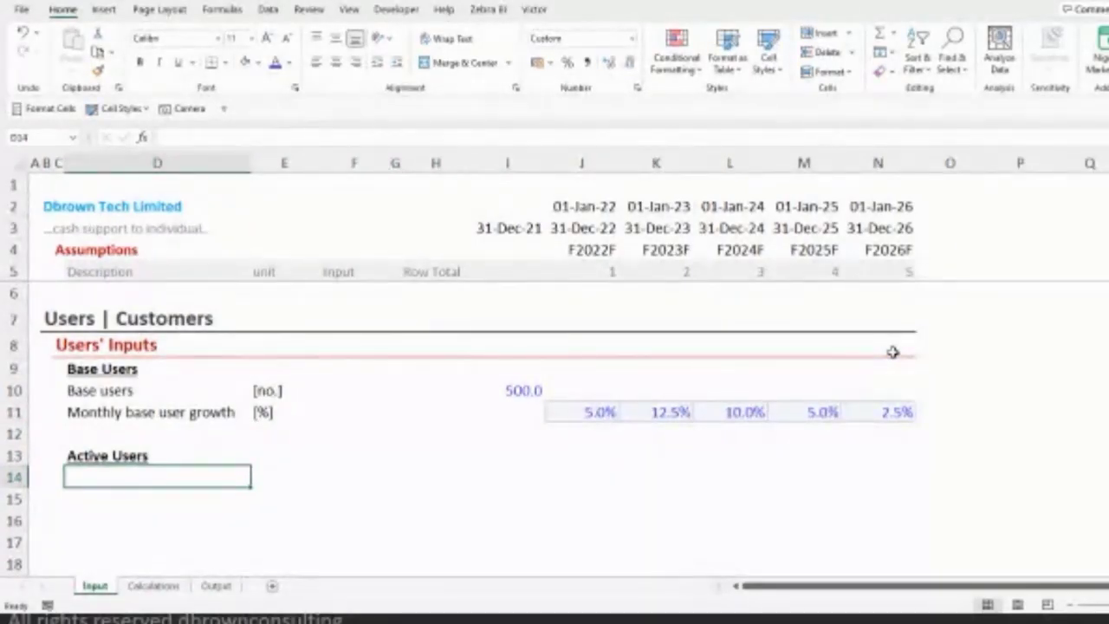
pyautogui.press('F2')
pyautogui.write('%')
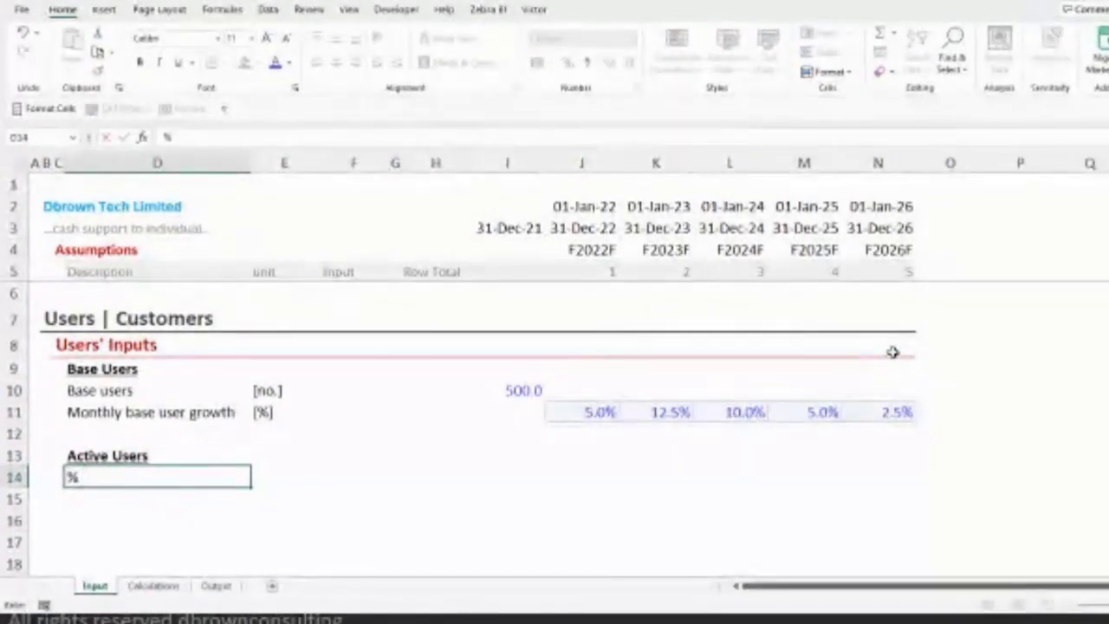
pyautogui.write(' of Base')
pyautogui.write(' u')
pyautogui.press('BackSpace')
pyautogui.press('BackSpace')
pyautogui.press('BackSpace')
pyautogui.press('BackSpace')
pyautogui.press('BackSpace')
pyautogui.press('BackSpace')
pyautogui.write('base')
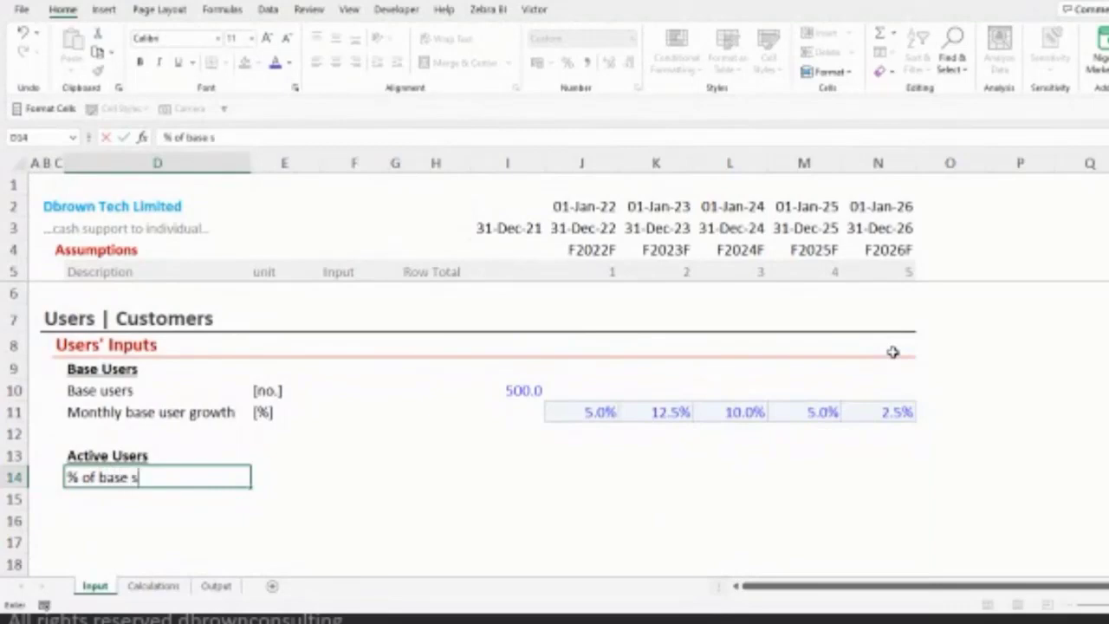
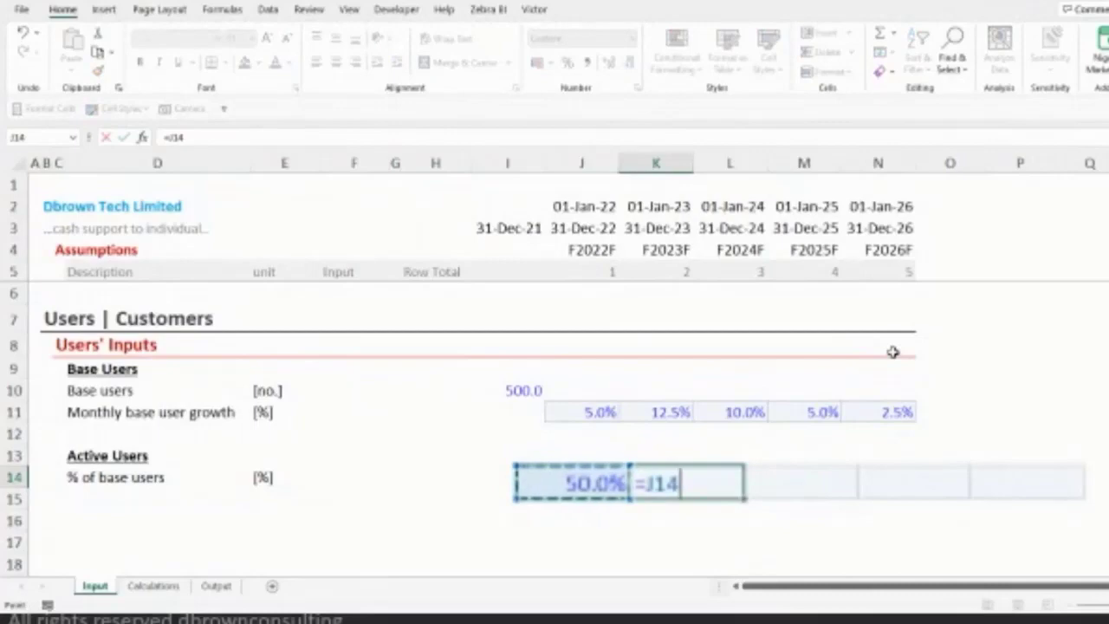
# - Enter =J14+10% in K14 of the % of base users row and fill it across to N14
pyautogui.write('+10%')
pyautogui.hotkey('ctrl', 'Return')
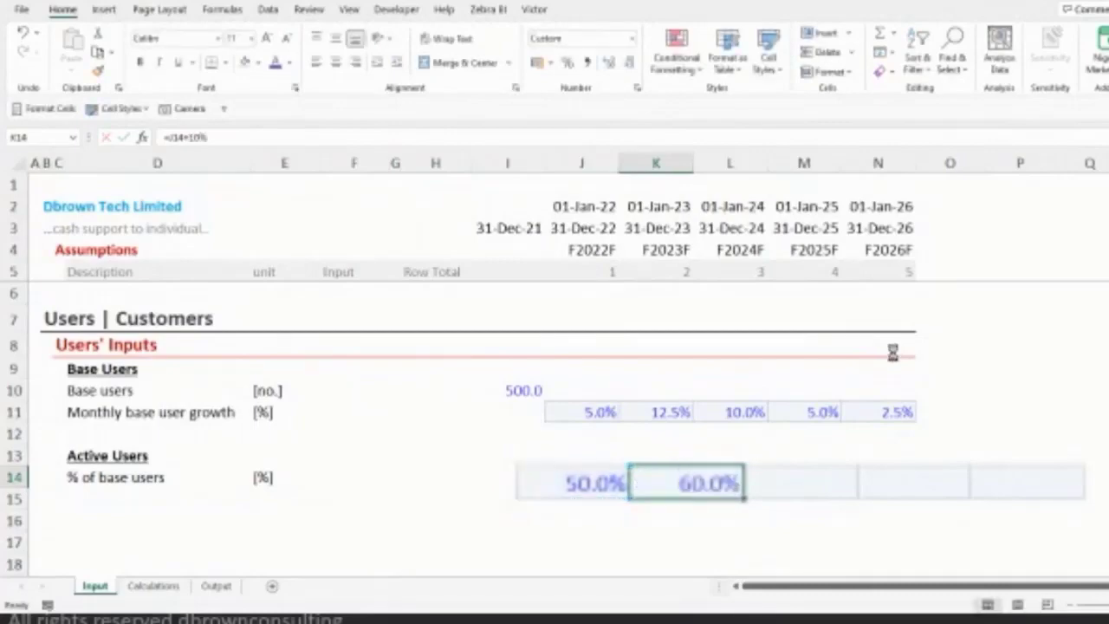
pyautogui.hotkey('ctrl', 'c')
pyautogui.press('Escape')
pyautogui.hotkey('shift', 'Right')
pyautogui.hotkey('shift', 'Right')
pyautogui.hotkey('shift', 'Right')
pyautogui.hotkey('shift', 'Right')
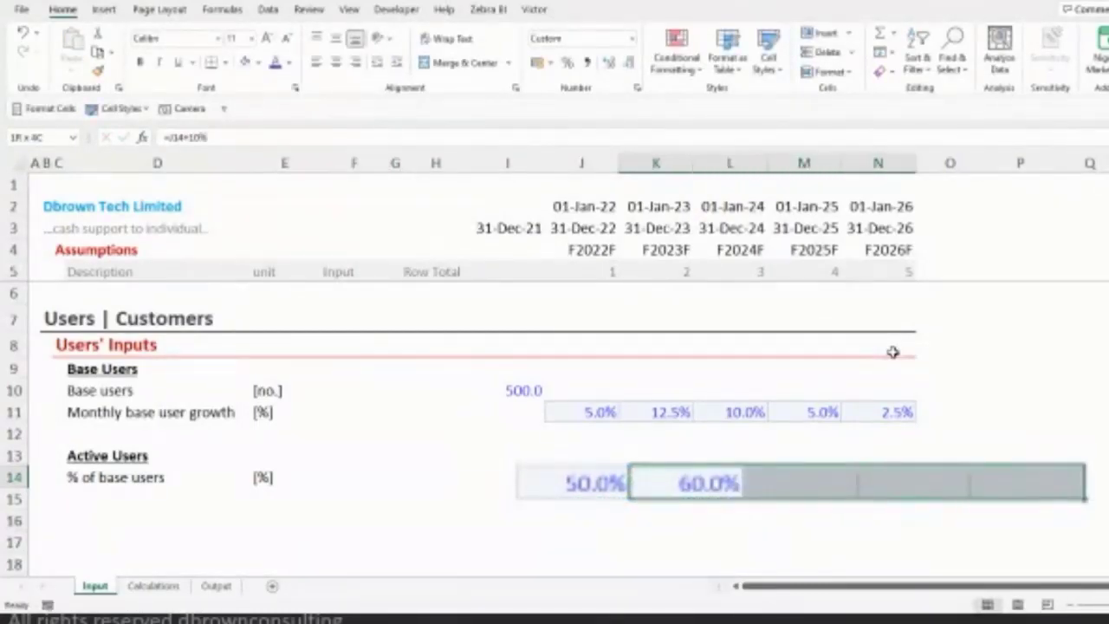
pyautogui.hotkey('ctrl', 'r')
# - Replace the % of base users formulas in K14:N14 with their values
pyautogui.press('Left')
pyautogui.press('Right')
pyautogui.hotkey('shift', 'Right')
pyautogui.hotkey('shift', 'Right')
pyautogui.hotkey('shift', 'Right')
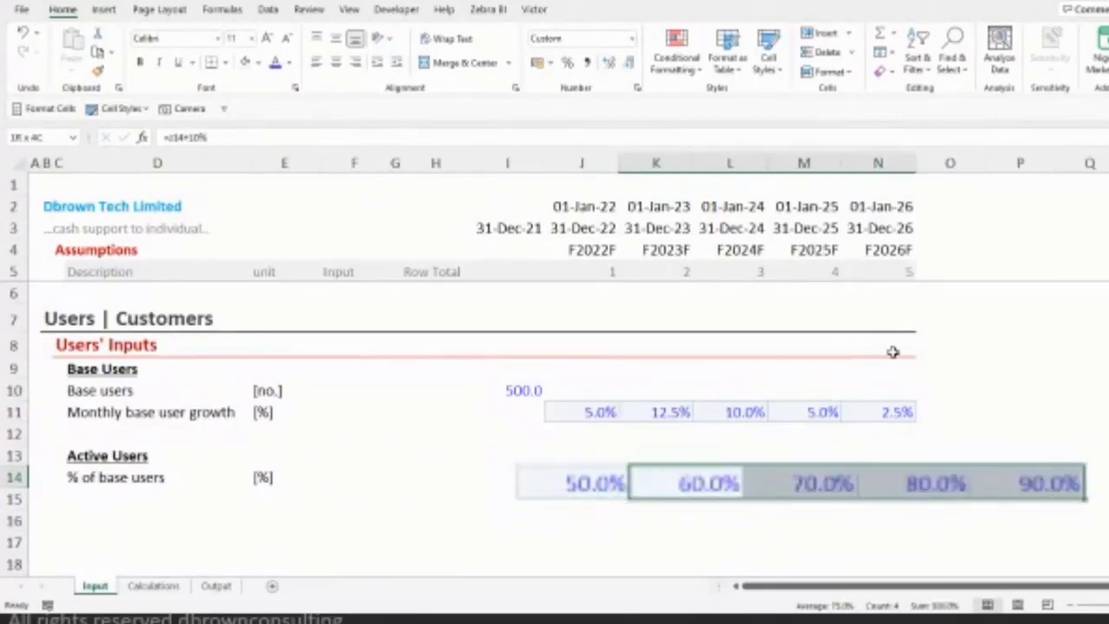
pyautogui.hotkey('ctrl', 'c')
pyautogui.hotkey('ctrl', 'alt', 'v')
pyautogui.press('v')
pyautogui.press('Return')
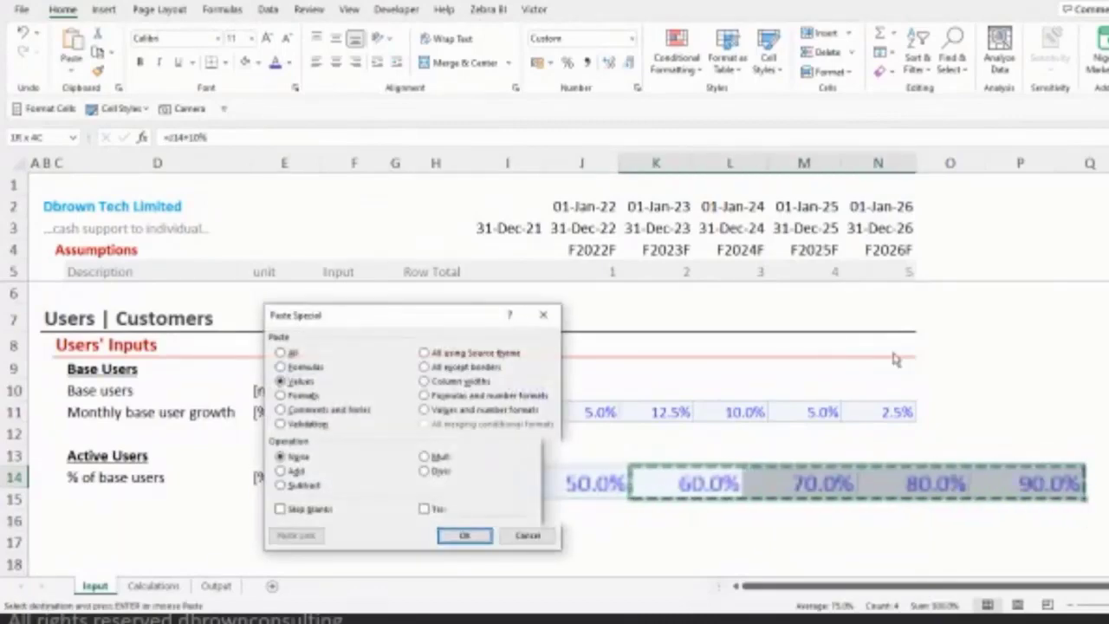
pyautogui.press('Escape')
# - Review the yearly % of base users inputs across J14:N14
pyautogui.press('Right')
pyautogui.press('Right')
pyautogui.press('Right')
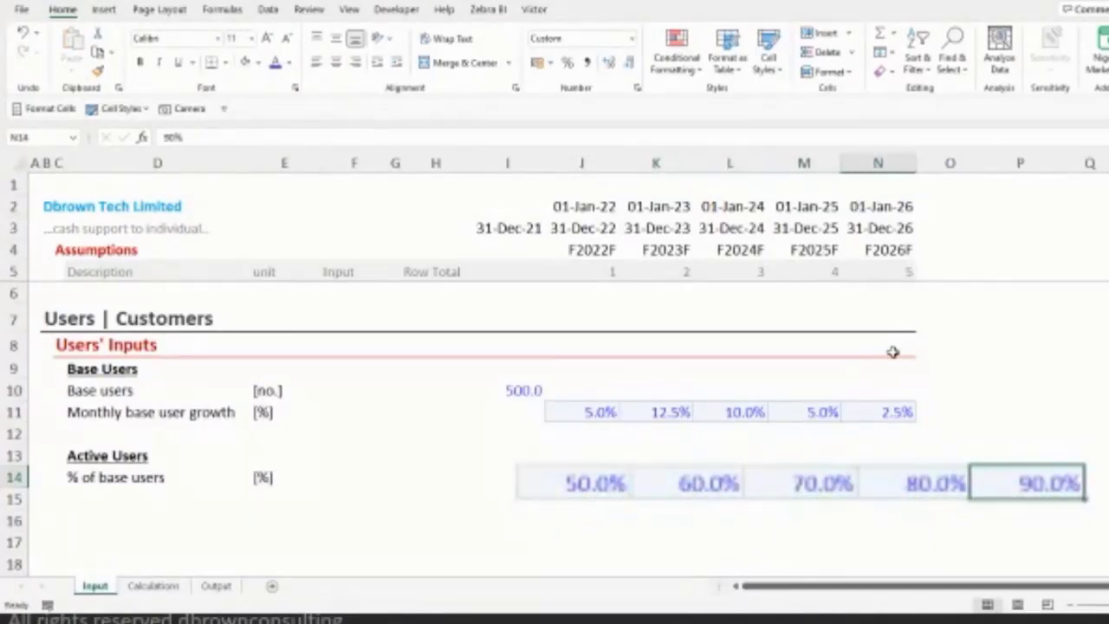
pyautogui.press('Left')
pyautogui.press('Left')
pyautogui.press('Left')
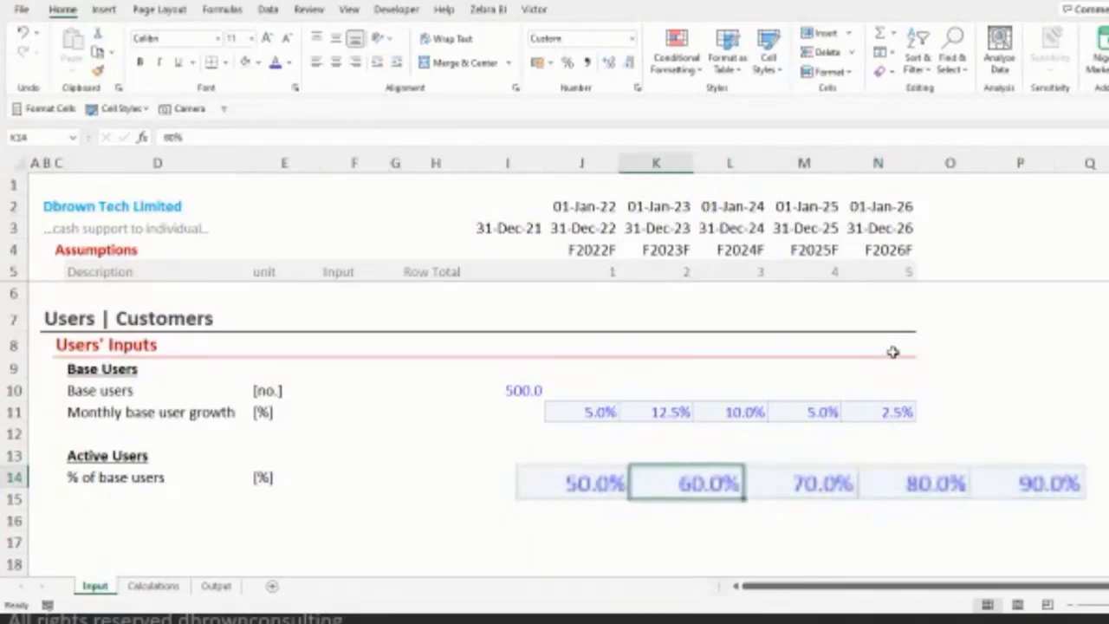
pyautogui.press('Left')
pyautogui.press('Right')
pyautogui.press('Right')
pyautogui.press('Right')
pyautogui.press('Right')
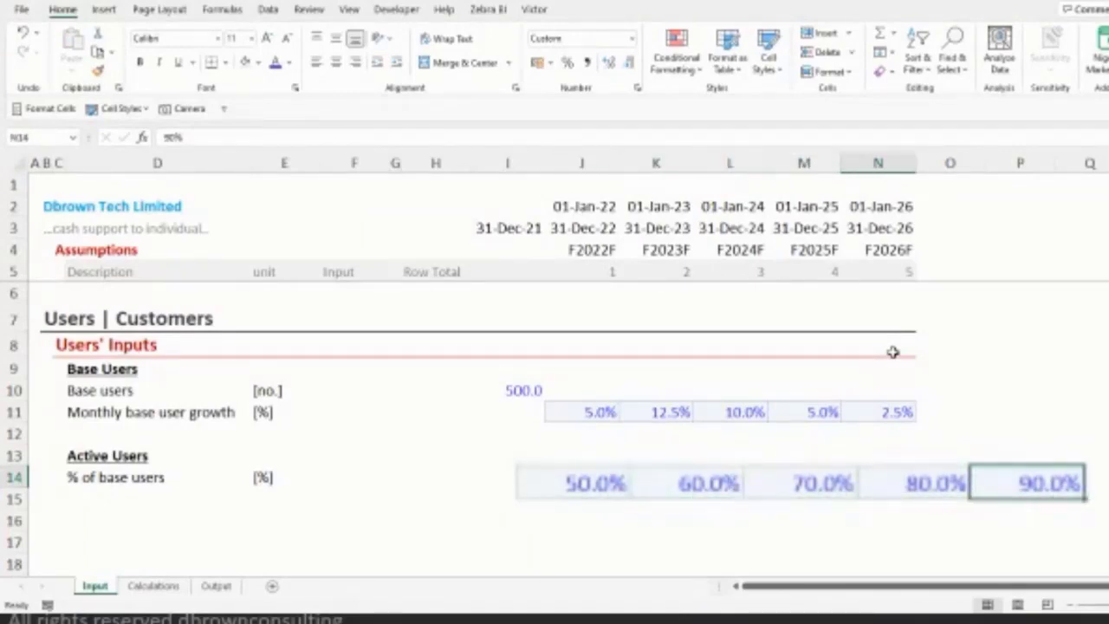
pyautogui.press('Left')
pyautogui.press('Left')
pyautogui.press('Left')
pyautogui.press('Left')
pyautogui.press('Right')
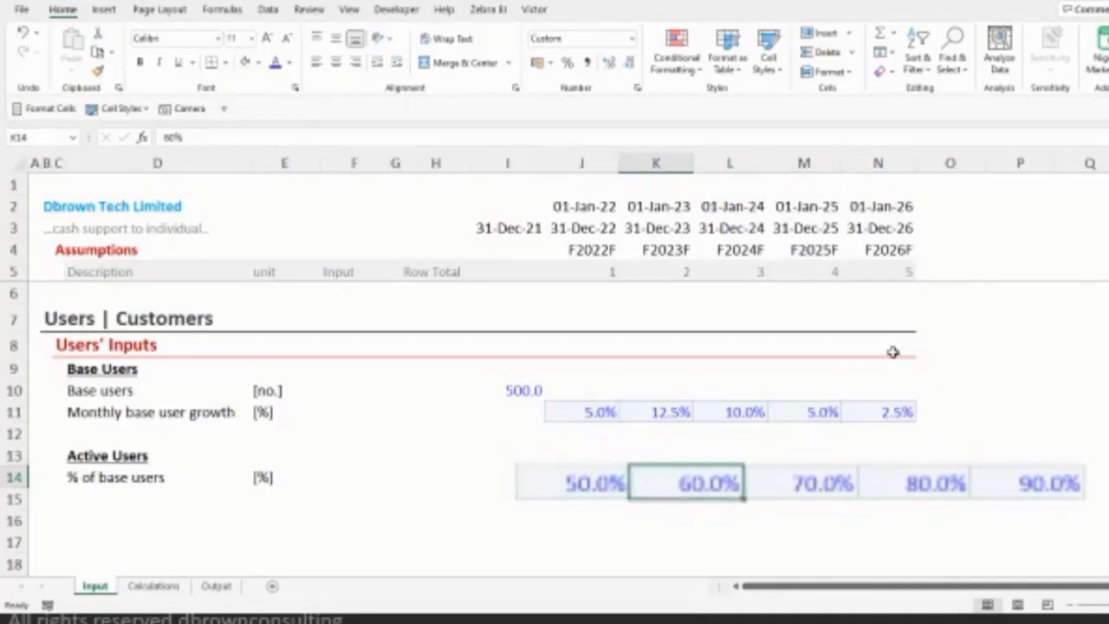
pyautogui.press('Right')
pyautogui.press('Right')
pyautogui.press('Right')
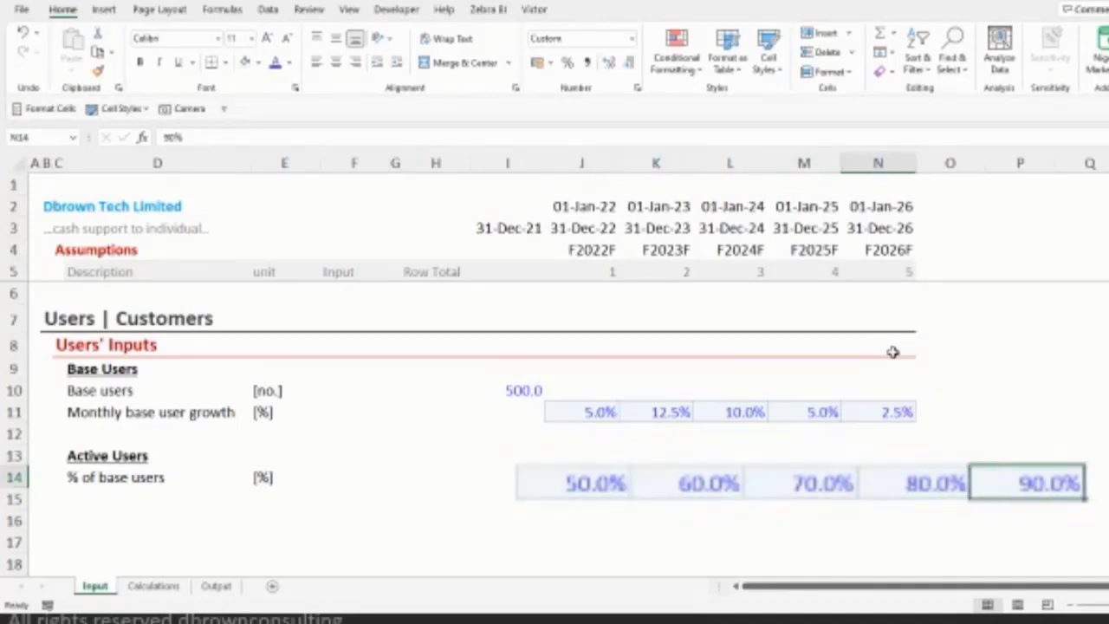
# - Set the % of base users to 60% for both F2025F and F2026F in M14:N14
pyautogui.press('Left')
pyautogui.press('Left')
pyautogui.press('Right')
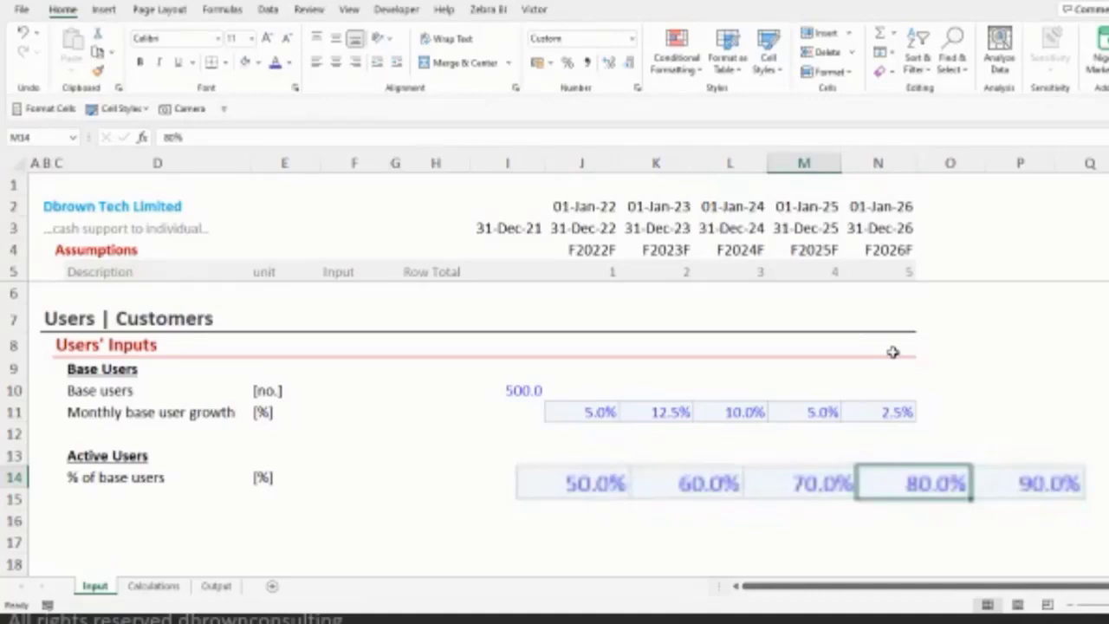
pyautogui.write('60')
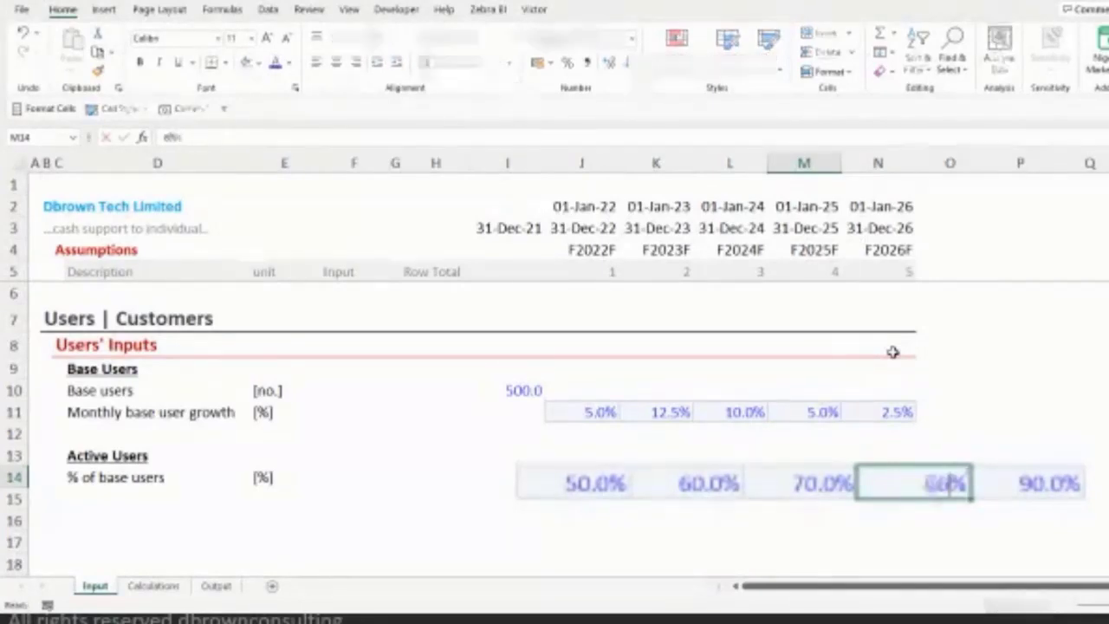
pyautogui.press('Tab')
pyautogui.write('60')
pyautogui.press('Left')
pyautogui.press('Left')
pyautogui.press('Left')
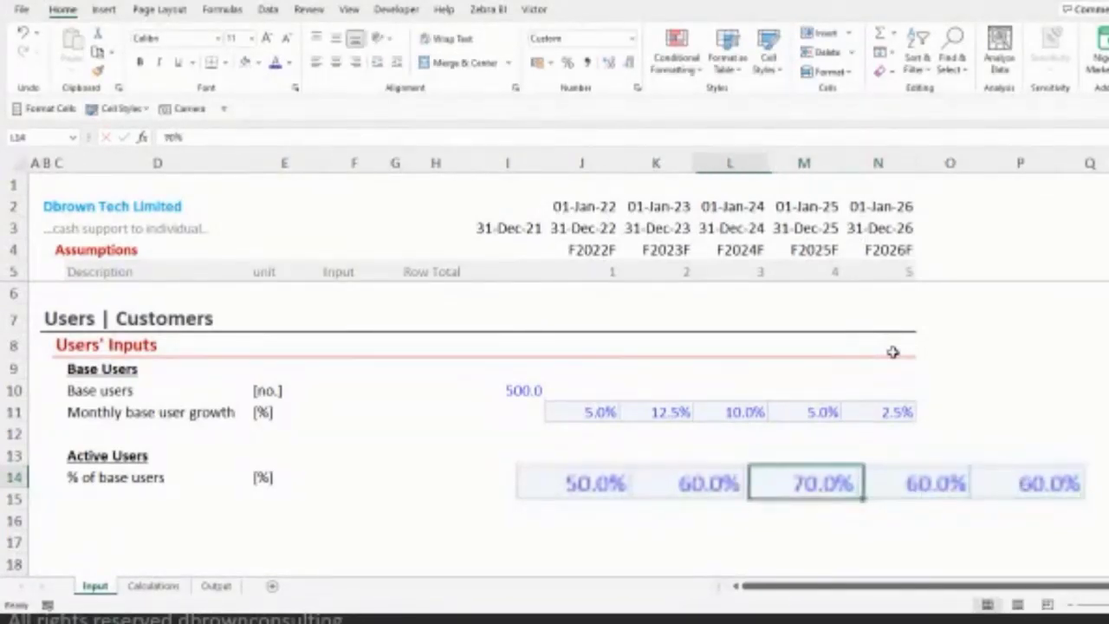
# - Label D16 below the active users input "Churn rate"
pyautogui.press('Left')
pyautogui.press('Left')
pyautogui.press('Left')
pyautogui.press('Left')
pyautogui.press('Left')
pyautogui.press('Left')
pyautogui.press('Left')
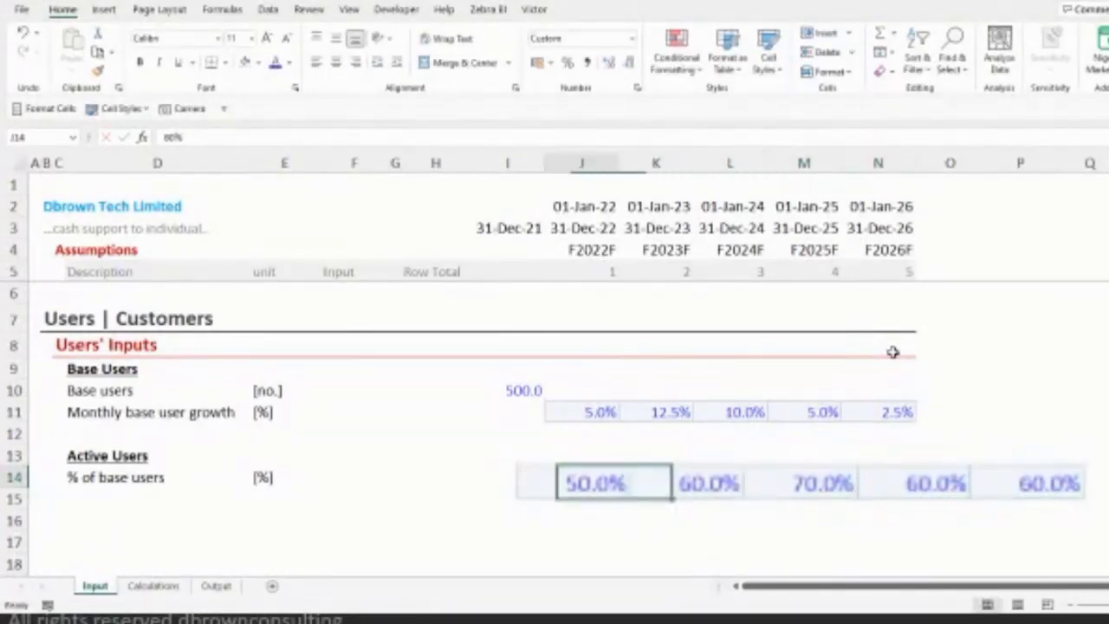
pyautogui.press('Down')
pyautogui.press('Down')
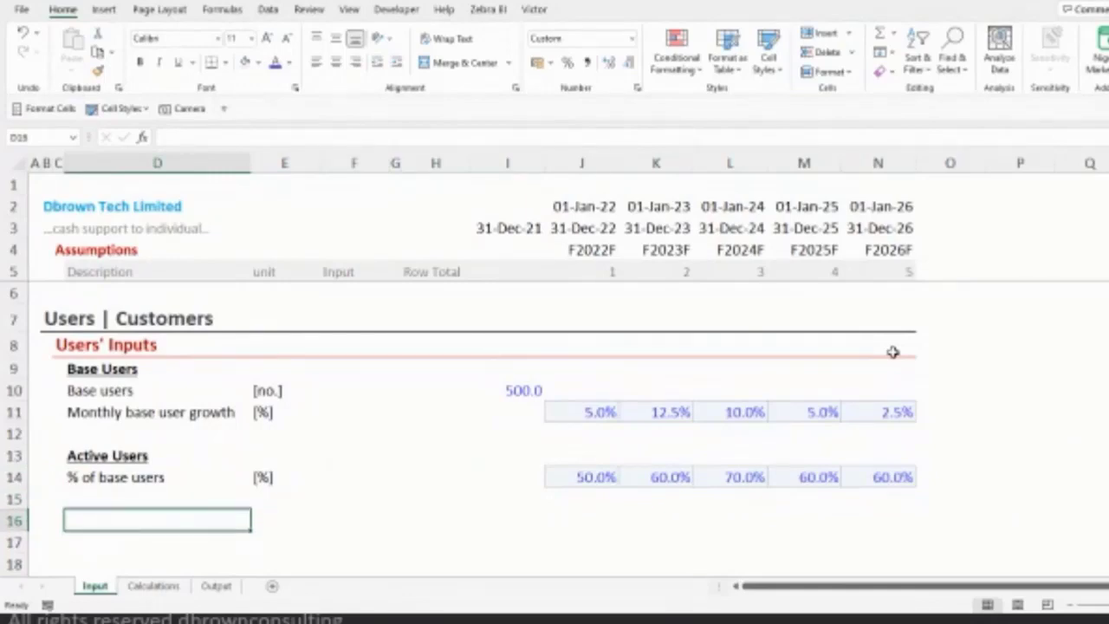
pyautogui.write('Chur')
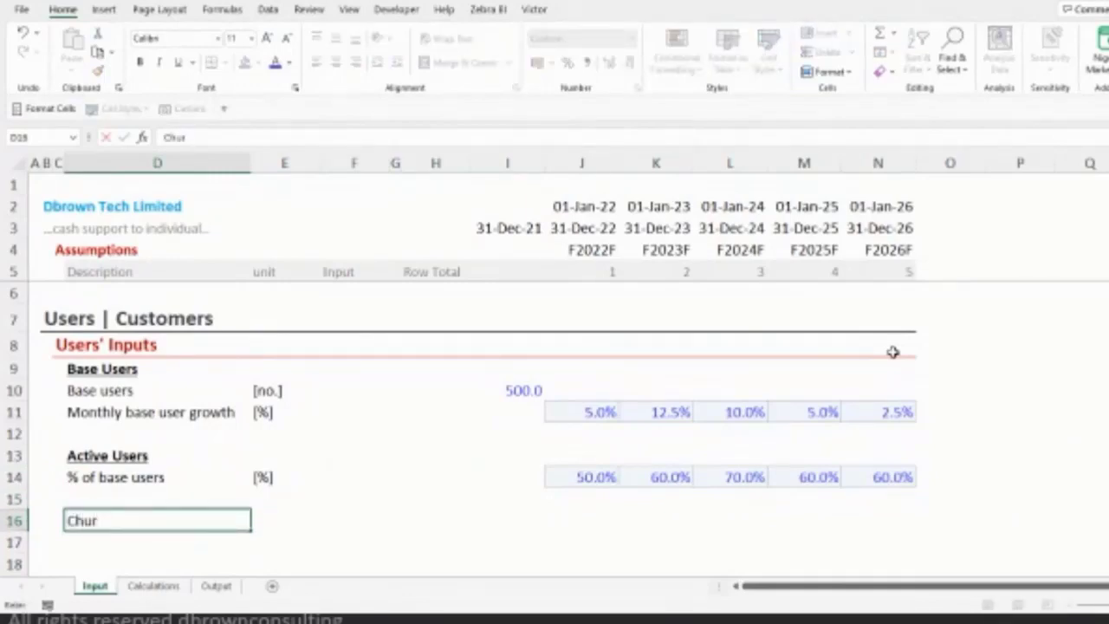
pyautogui.write('n rate')
pyautogui.press('Tab')
# - Copy the unit and F2022F input cells from E14:J14 to the Churn rate row, starting at E16
pyautogui.press('Up')
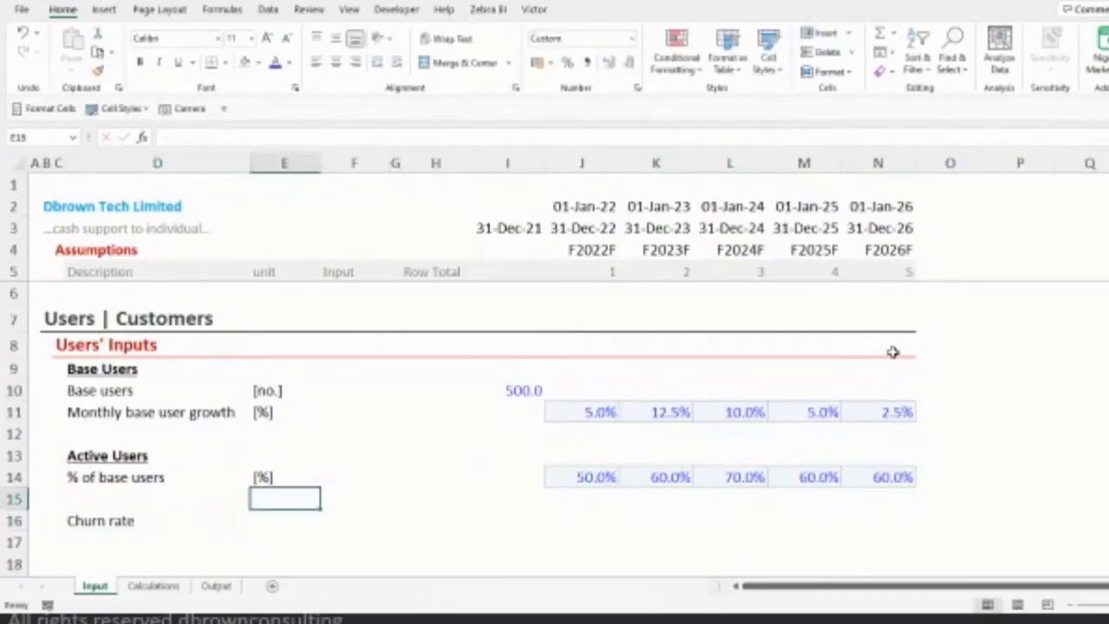
pyautogui.press('Up')
pyautogui.hotkey('shift', 'Right')
pyautogui.hotkey('shift', 'Right')
pyautogui.hotkey('shift', 'Right')
pyautogui.hotkey('shift', 'Right')
pyautogui.hotkey('shift', 'Right')
pyautogui.hotkey('ctrl', 'c')
pyautogui.press('Down')
pyautogui.press('Down')
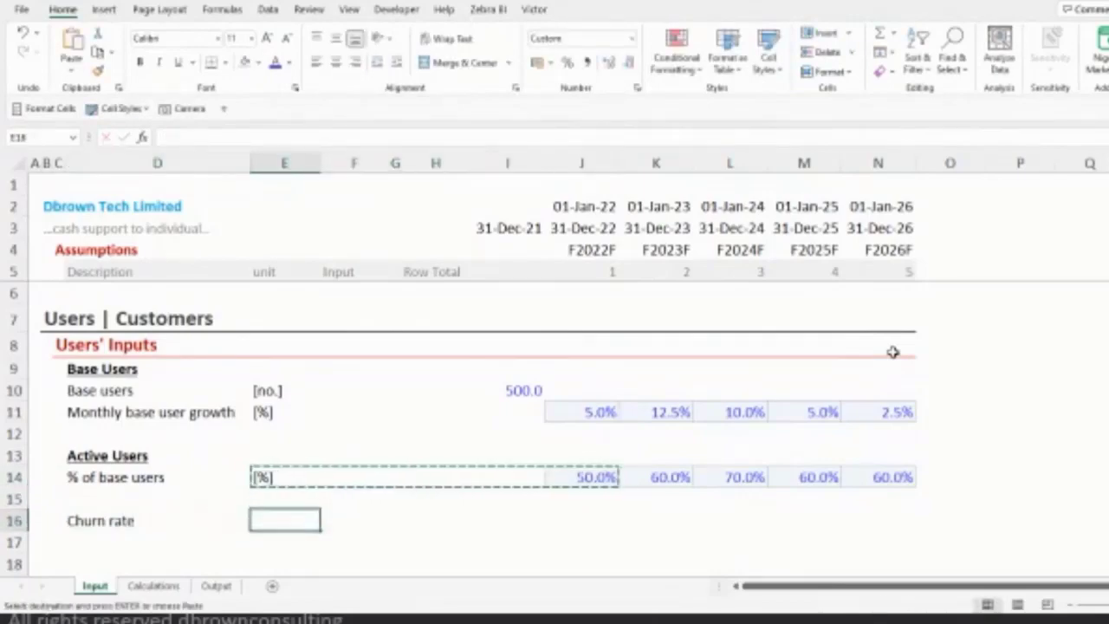
pyautogui.hotkey('ctrl', 'v')
# - Set the F2022F churn rate in J16 to 10% and fill it across to F2026F in N16
pyautogui.hotkey('ctrl', 'Right')
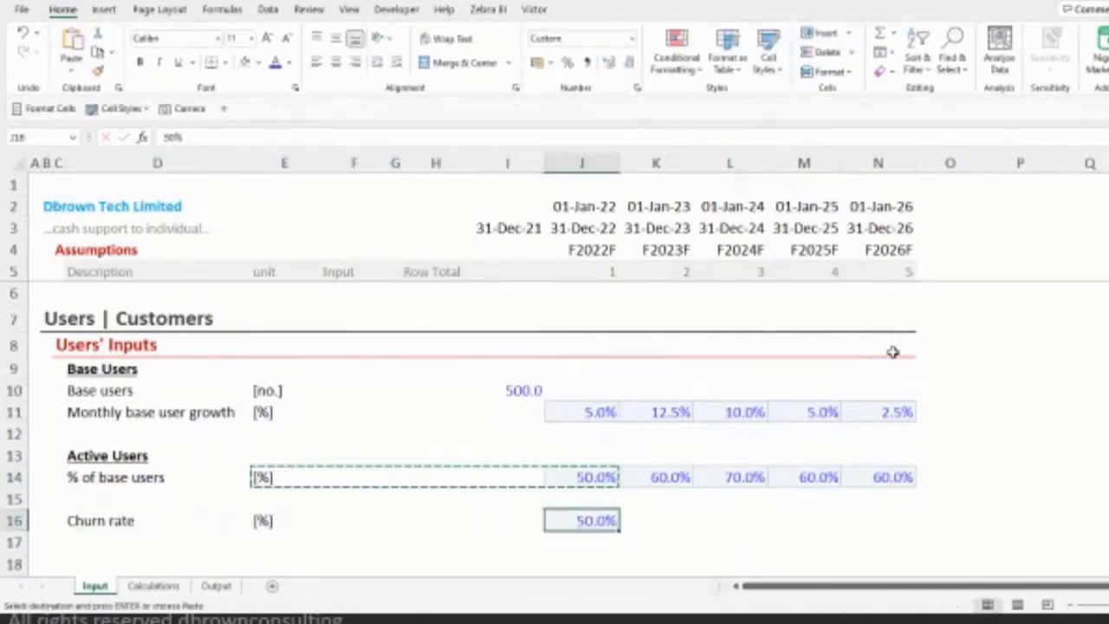
pyautogui.write('10')
pyautogui.hotkey('ctrl', 'Return')
pyautogui.hotkey('shift', 'Right')
pyautogui.hotkey('shift', 'Right')
pyautogui.hotkey('shift', 'Right')
pyautogui.hotkey('shift', 'Right')
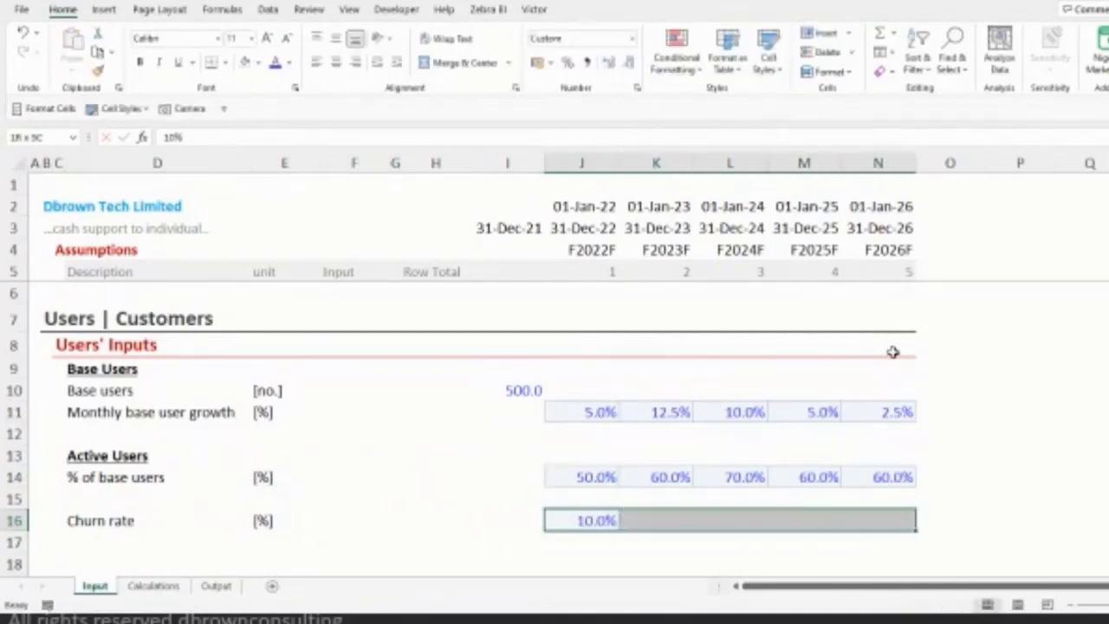
pyautogui.hotkey('ctrl', 'r')
# - Add the section heading "Revenue Component" in row 18 with the subheading "Savings Input" in row 19
pyautogui.press('Left')
pyautogui.press('Left')
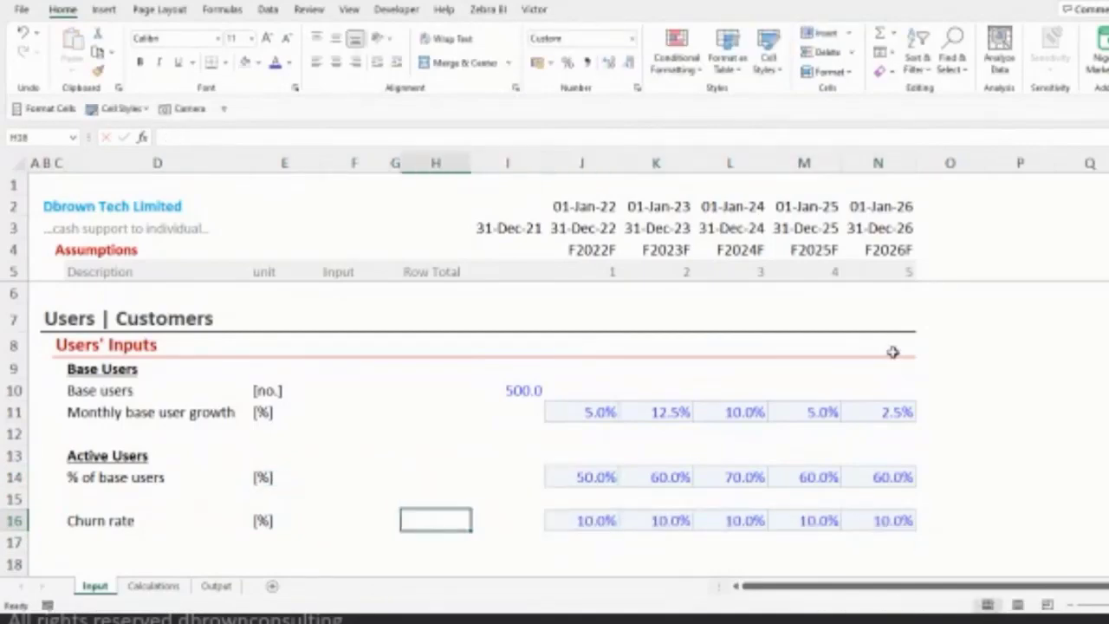
pyautogui.press('Left')
pyautogui.press('Left')
pyautogui.press('Left')
pyautogui.press('Left')
pyautogui.press('Left')
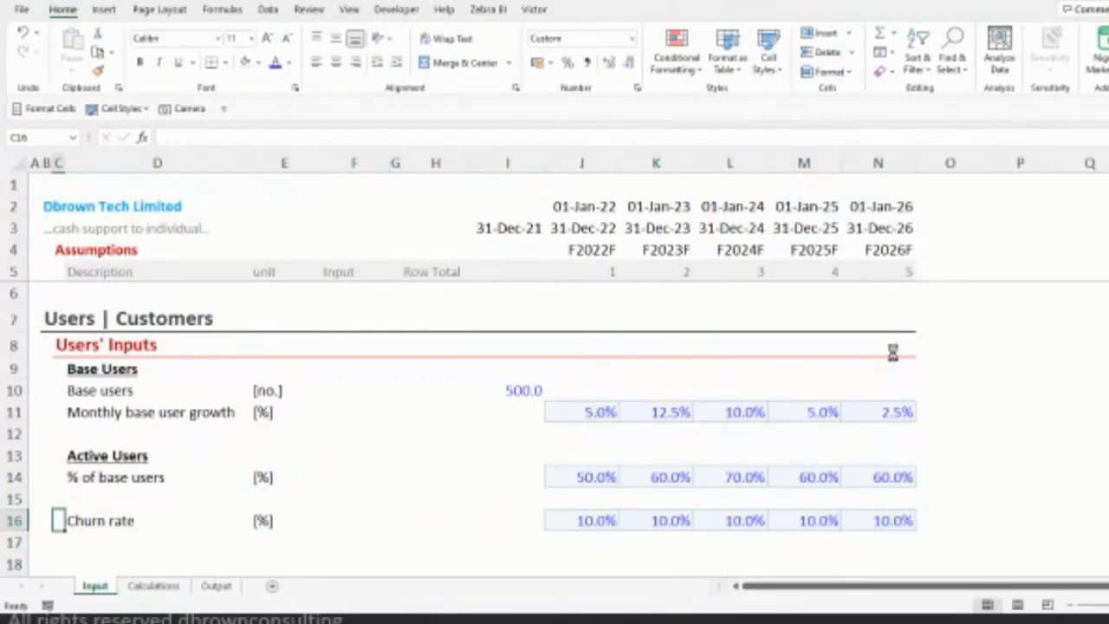
pyautogui.scroll(-1, 892, 352)
pyautogui.press('Down')
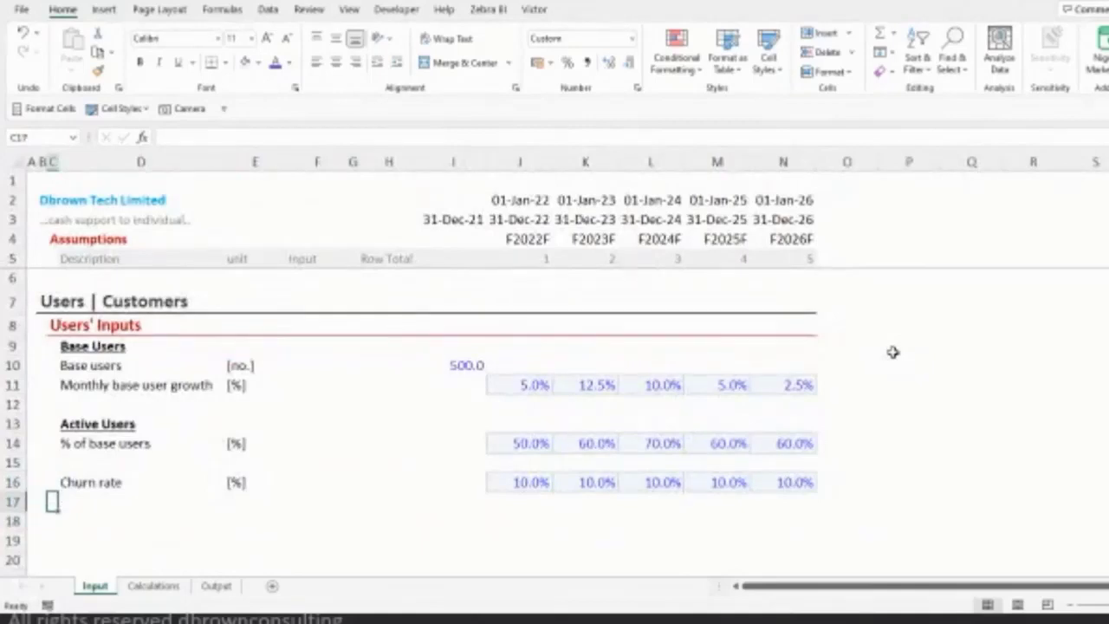
pyautogui.press('Down')
pyautogui.hotkey('ctrl', 'Up')
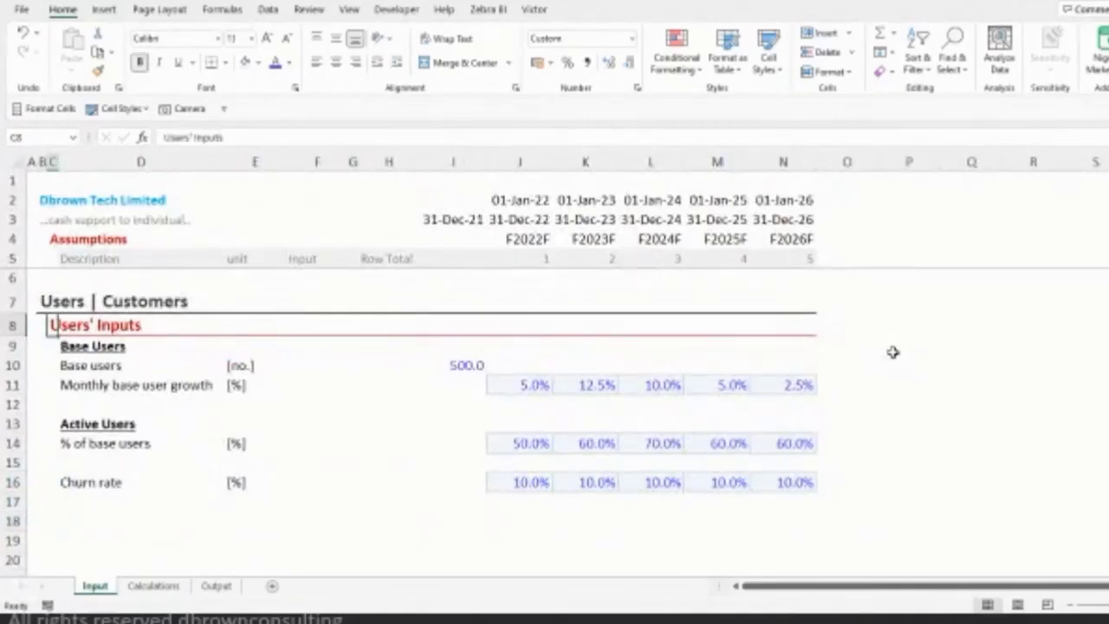
pyautogui.press('Down')
pyautogui.press('Down')
pyautogui.press('Down')
pyautogui.press('Down')
pyautogui.press('Down')
pyautogui.press('Down')
pyautogui.press('Down')
pyautogui.press('Down')
pyautogui.press('Down')
pyautogui.press('Down')
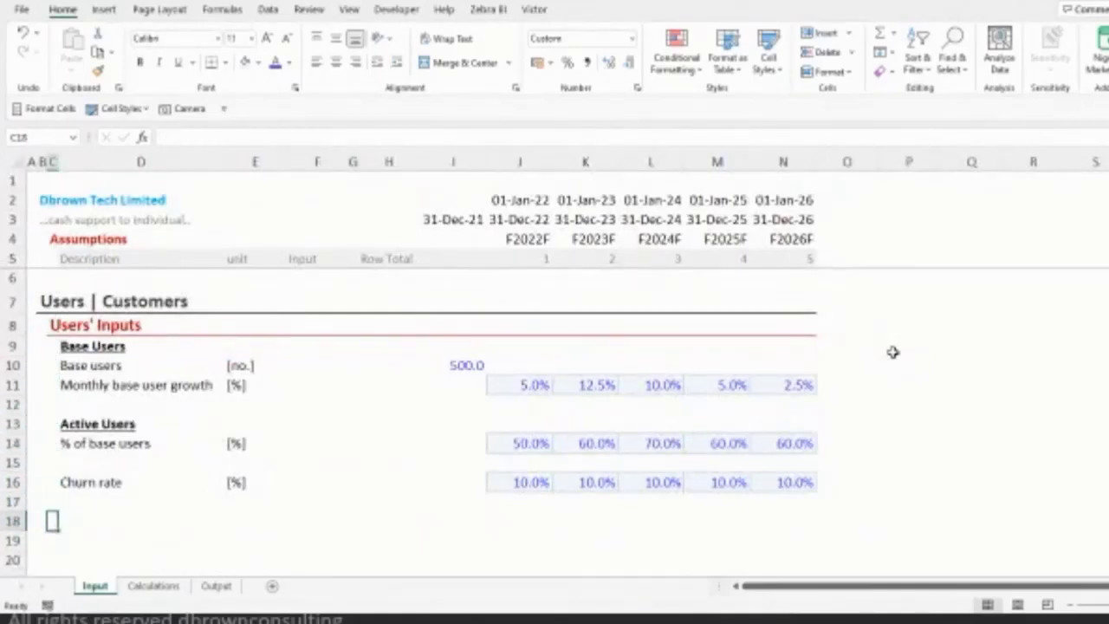
pyautogui.hotkey('ctrl', 'v')
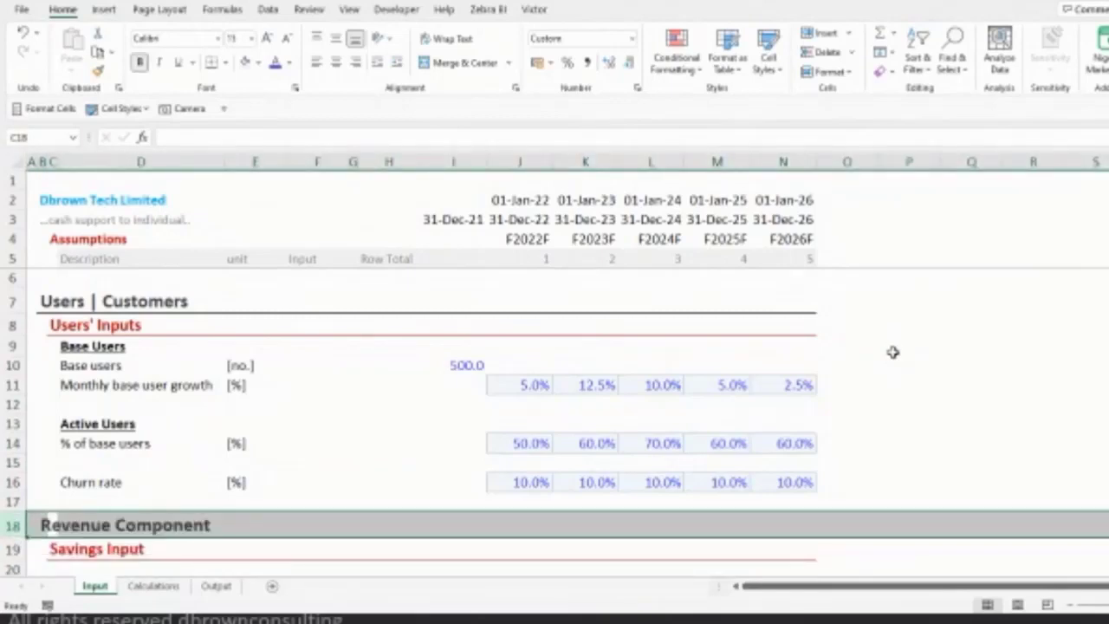
# - Label D20 below the Savings Input subheading "% of active users"
pyautogui.press('Down')
pyautogui.press('Down')
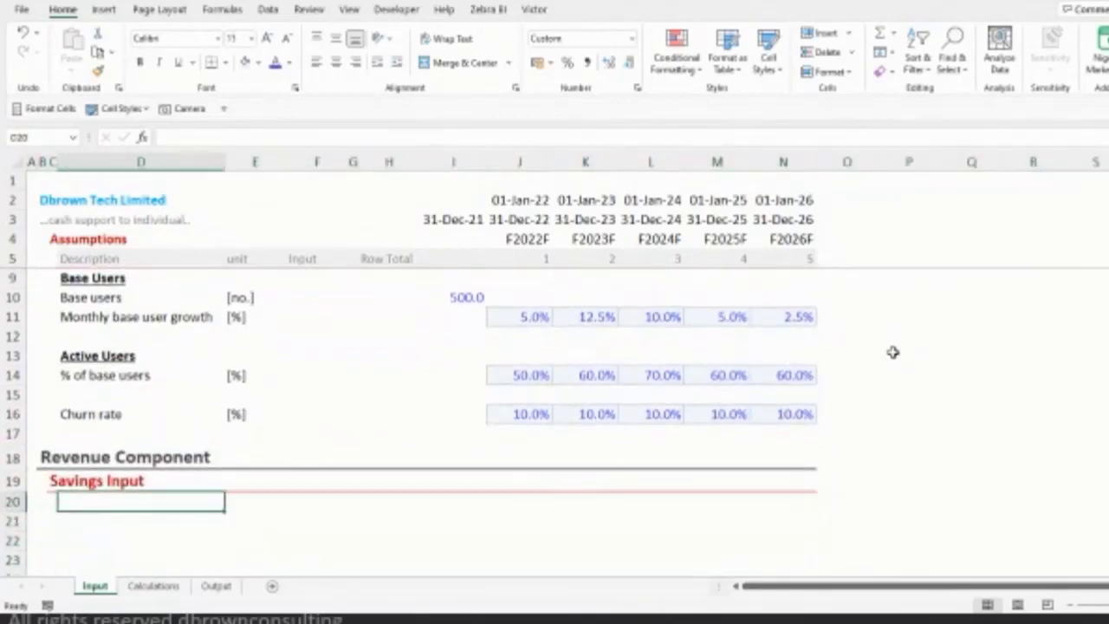
pyautogui.write('% of')
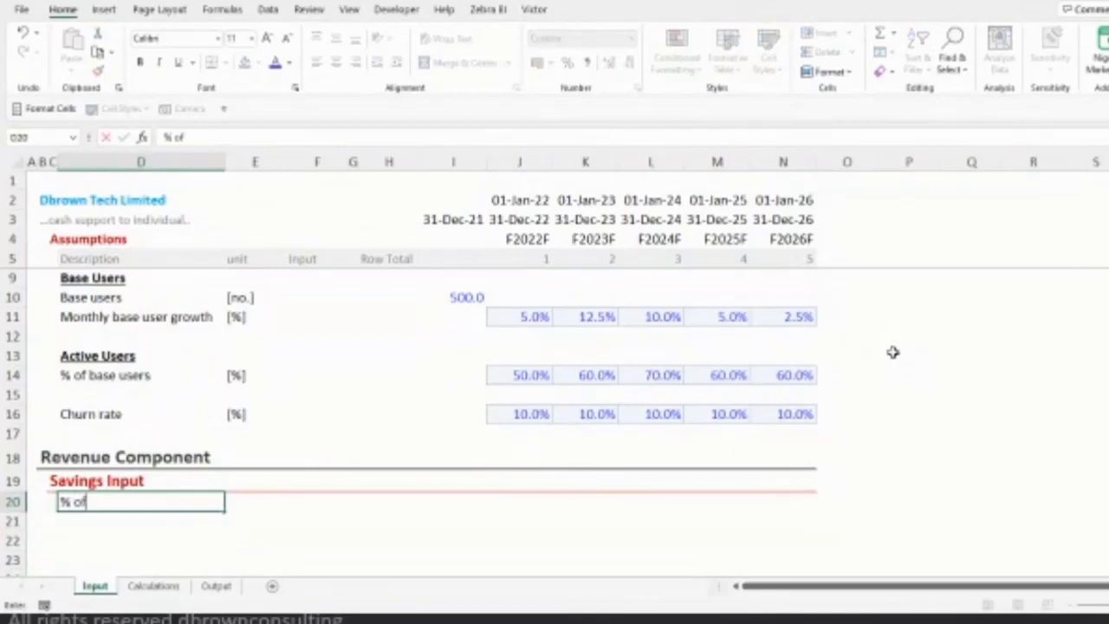
pyautogui.write(' active users')
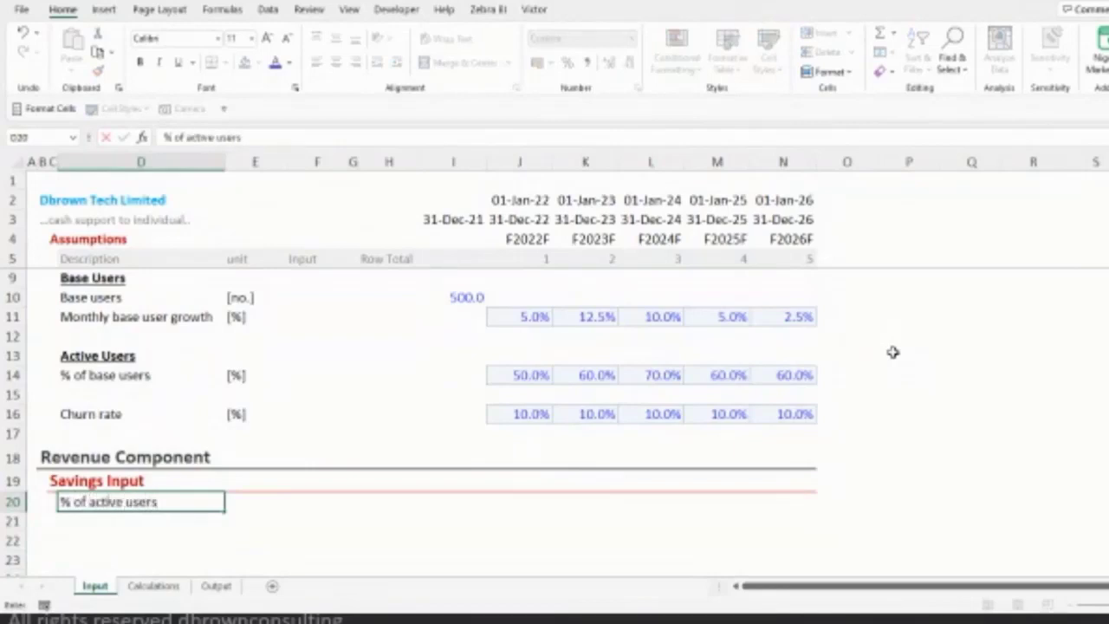
pyautogui.press('Tab')
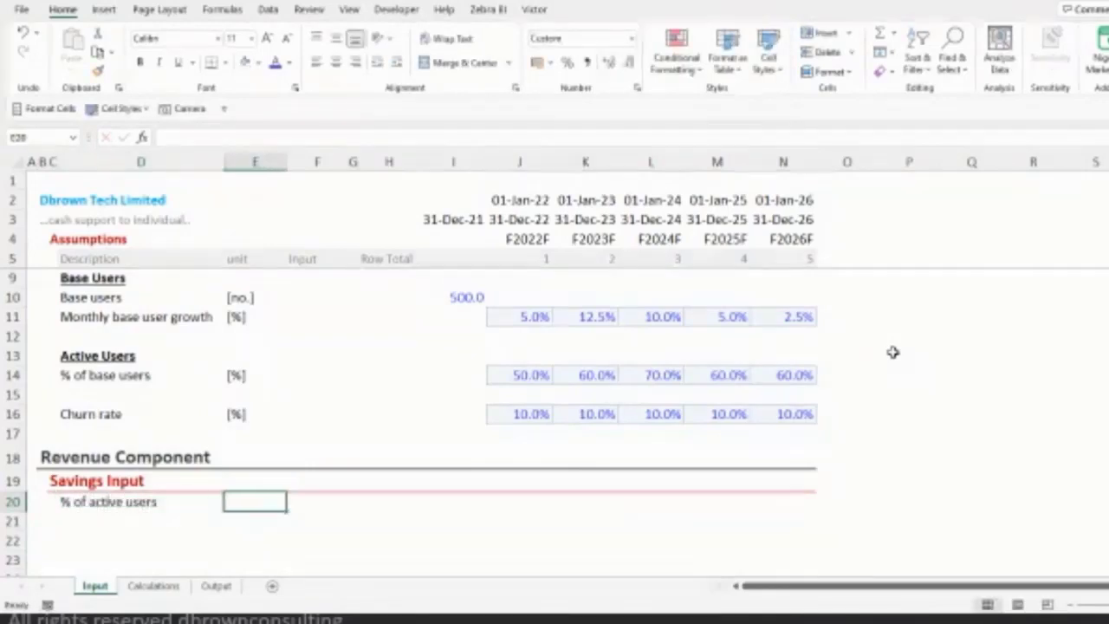
# - Copy the unit and yearly percentages of the % of base users row, E14:N14, to the % of active users row at E20
pyautogui.hotkey('ctrl', 'Up')
pyautogui.hotkey('ctrl', 'Up')
pyautogui.hotkey('ctrl', 'shift', 'Right')
pyautogui.hotkey('ctrl', 'shift', 'Right')
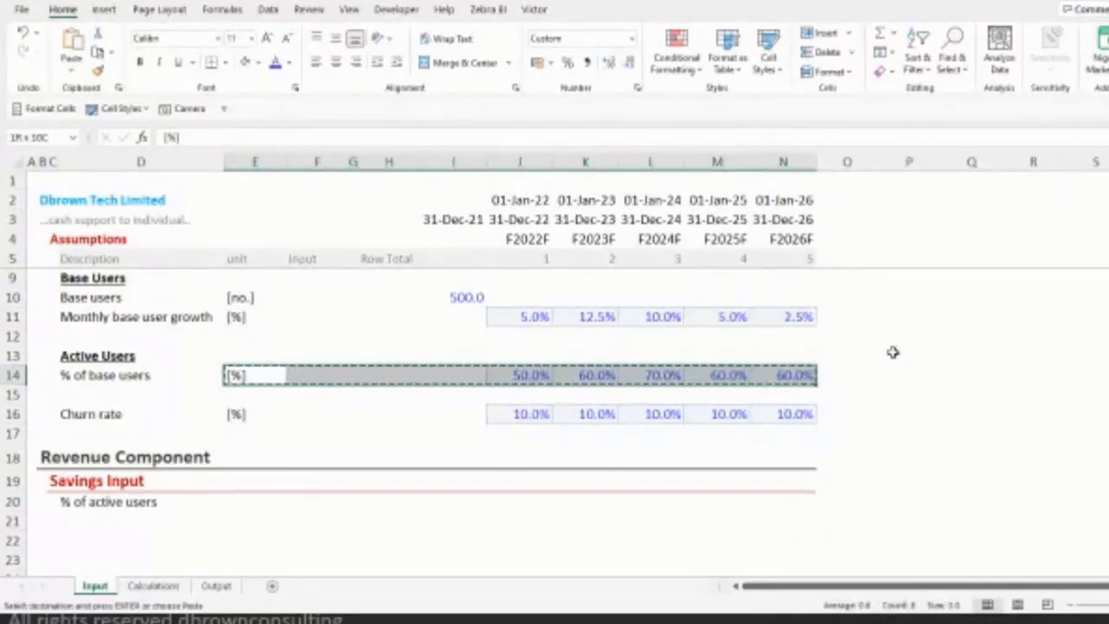
pyautogui.hotkey('ctrl', 'c')
pyautogui.press('Down')
pyautogui.press('Down')
pyautogui.press('Down')
pyautogui.press('Down')
pyautogui.press('Down')
pyautogui.press('Down')
pyautogui.hotkey('ctrl', 'v')
pyautogui.press('Right')
pyautogui.press('Right')
pyautogui.press('Right')
pyautogui.press('Right')
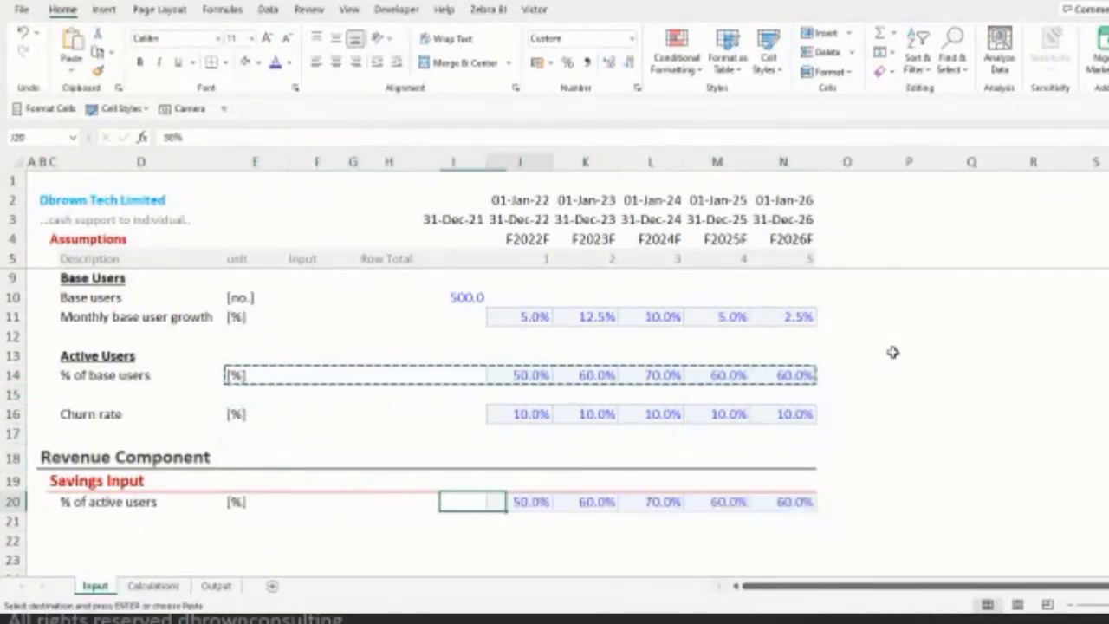
pyautogui.press('Escape')
# - Compare the copied % of active users inputs in row 20 with the % of base users inputs in row 14
pyautogui.hotkey('ctrl', 'shift', 'Right')
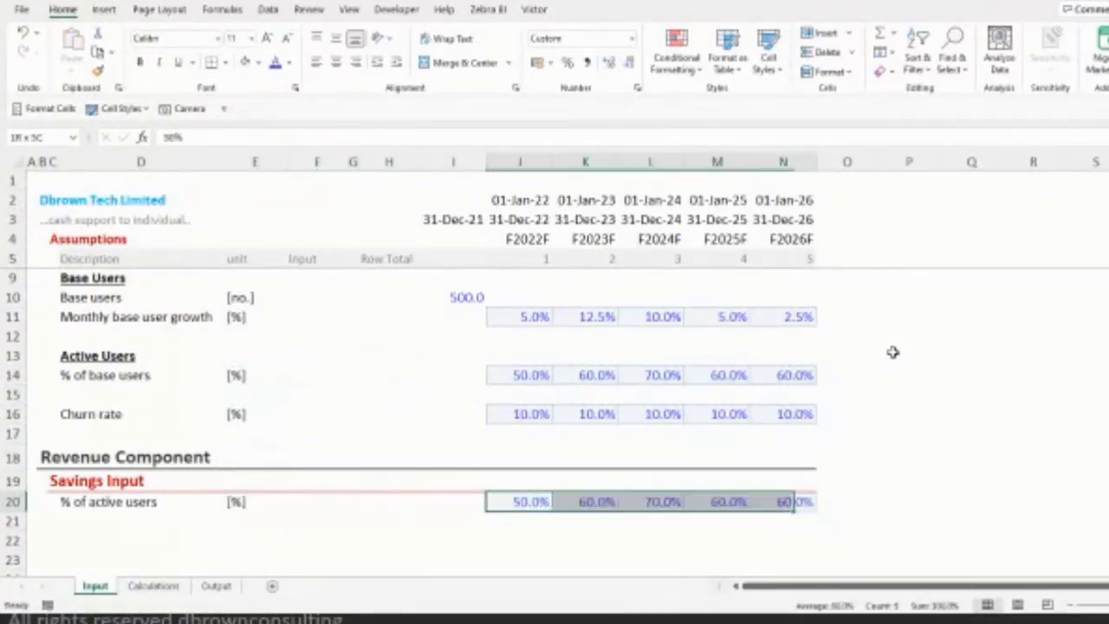
pyautogui.press('Left')
pyautogui.press('Left')
pyautogui.press('Left')
pyautogui.press('Left')
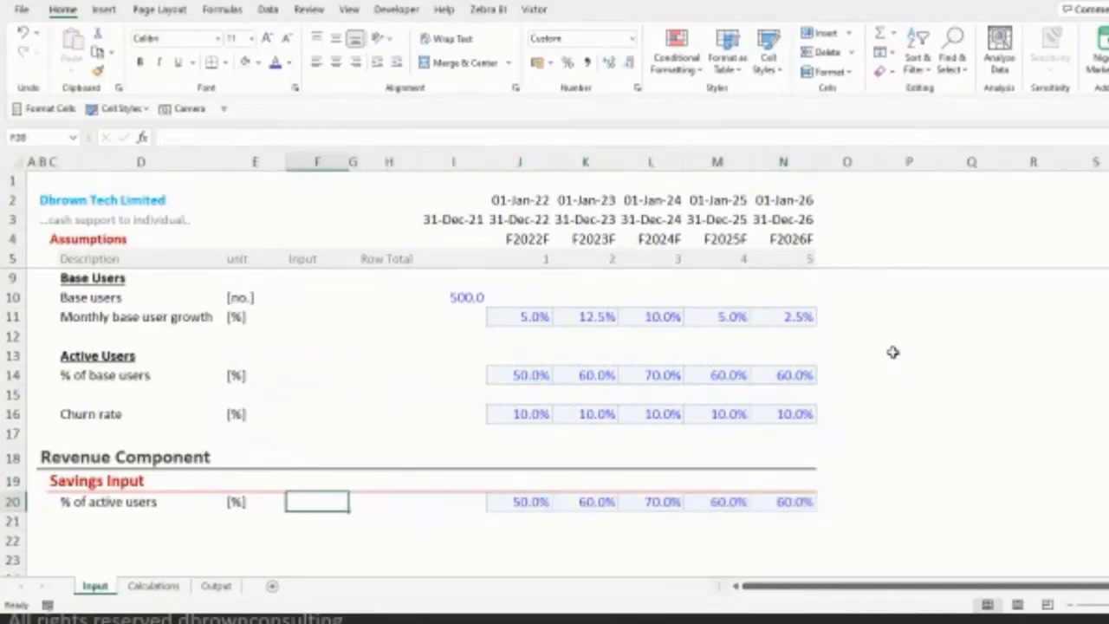
pyautogui.press('Up')
pyautogui.press('Up')
pyautogui.press('Up')
pyautogui.press('Up')
pyautogui.press('Up')
pyautogui.press('Up')
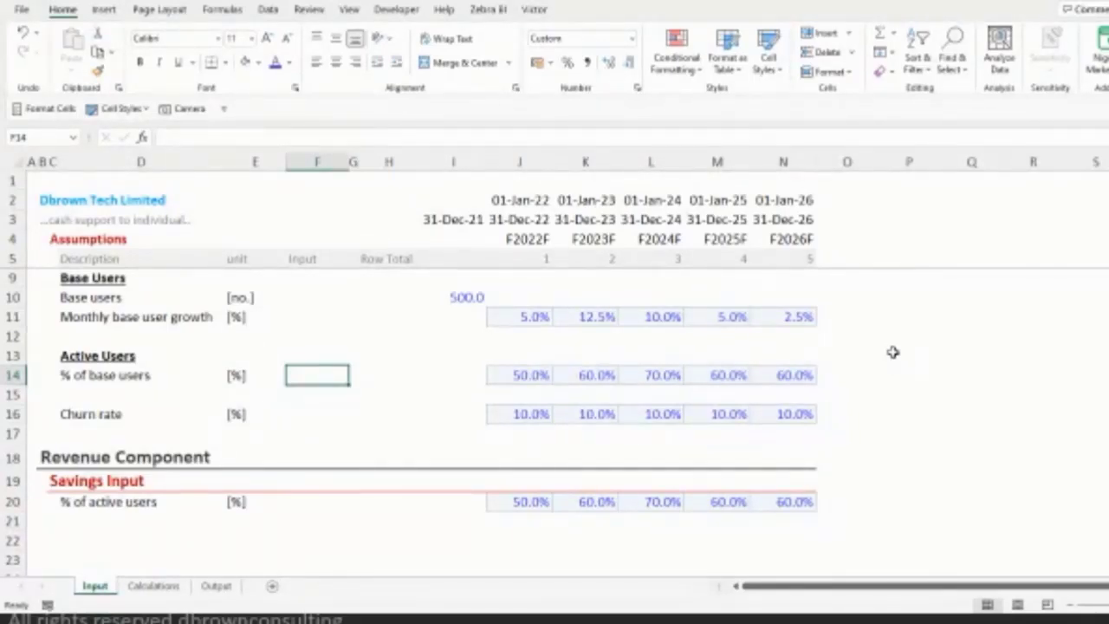
pyautogui.press('Down')
pyautogui.press('Down')
pyautogui.press('Down')
pyautogui.press('Down')
pyautogui.press('Down')
pyautogui.press('Down')
pyautogui.press('Down')
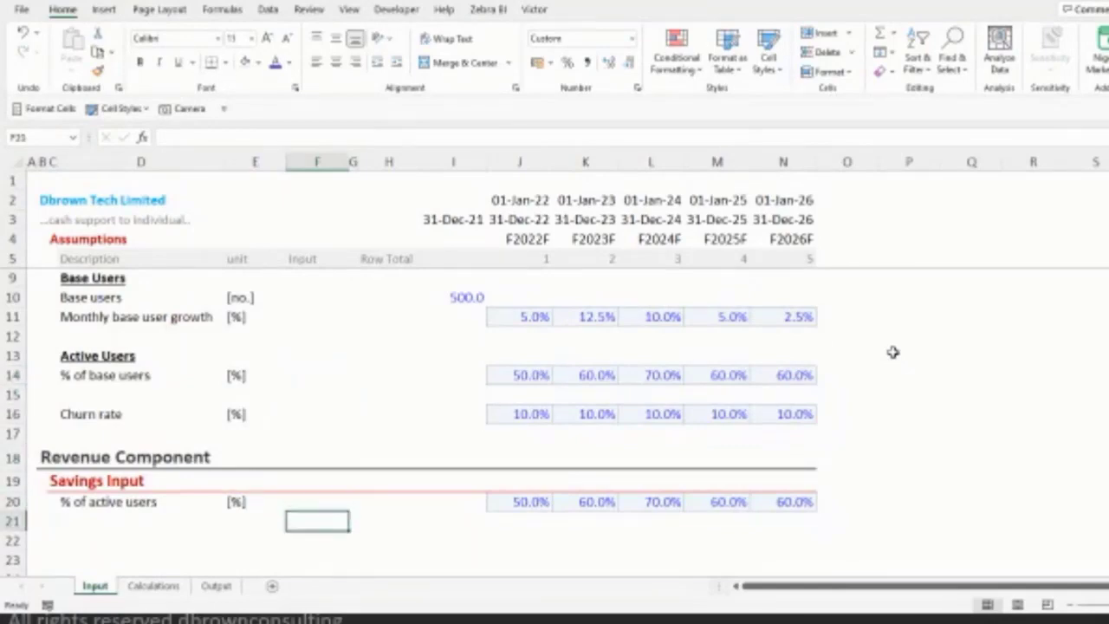
pyautogui.press('Up')
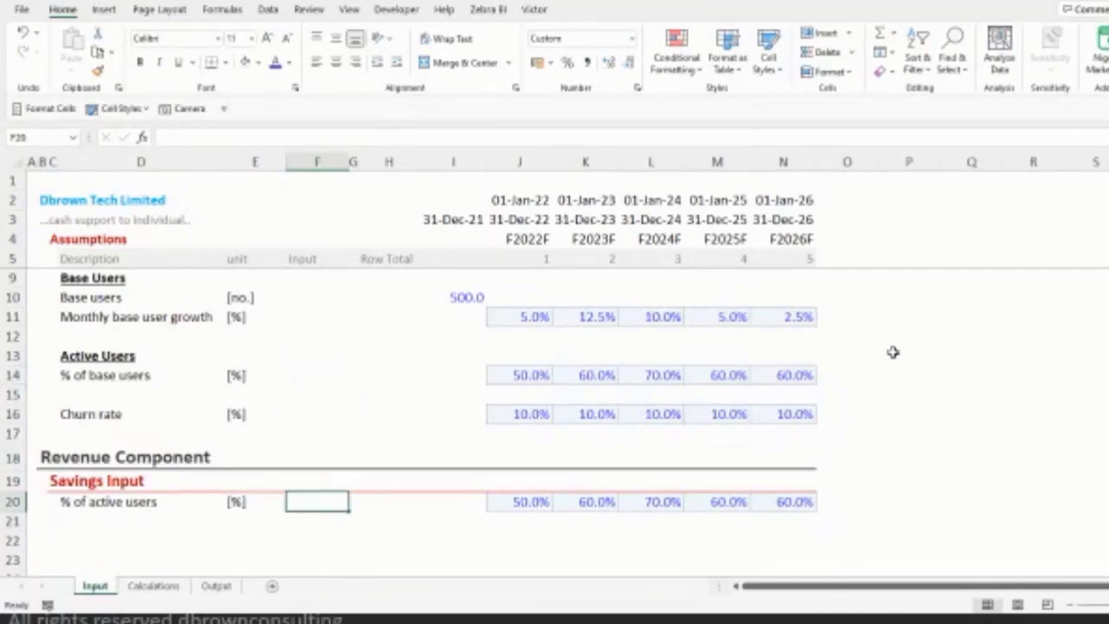
# - Set the F2022F % of active users in J20 to 40%
pyautogui.press('Right')
pyautogui.press('Right')
pyautogui.press('Right')
pyautogui.press('Right')
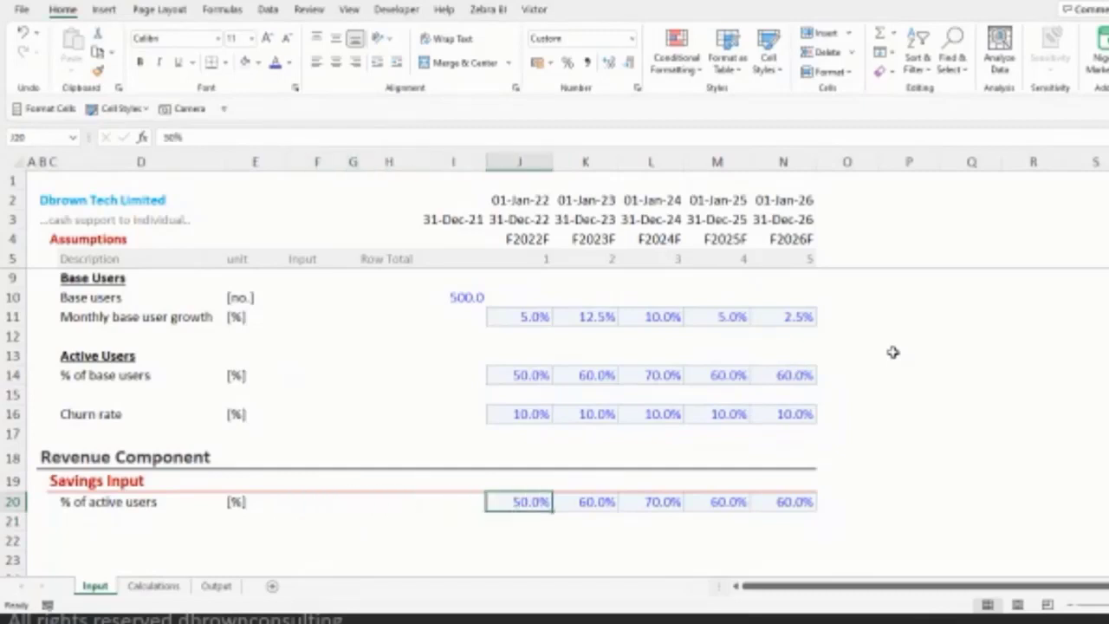
pyautogui.press('F2')
pyautogui.press('BackSpace')
pyautogui.press('BackSpace')
pyautogui.press('BackSpace')
pyautogui.write('40%')
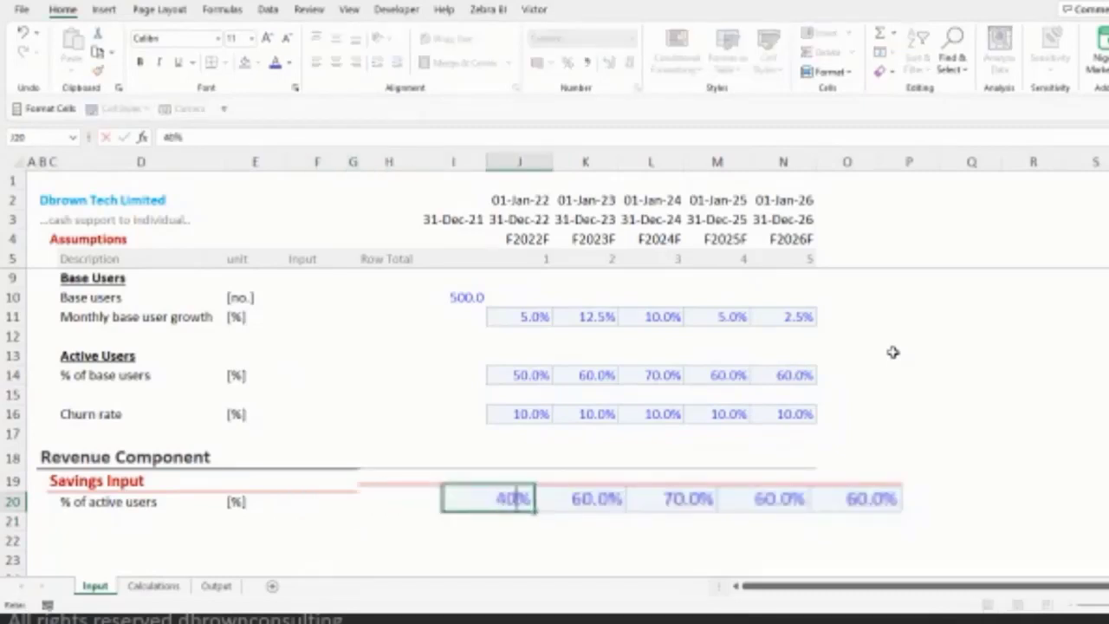
pyautogui.press('Return')
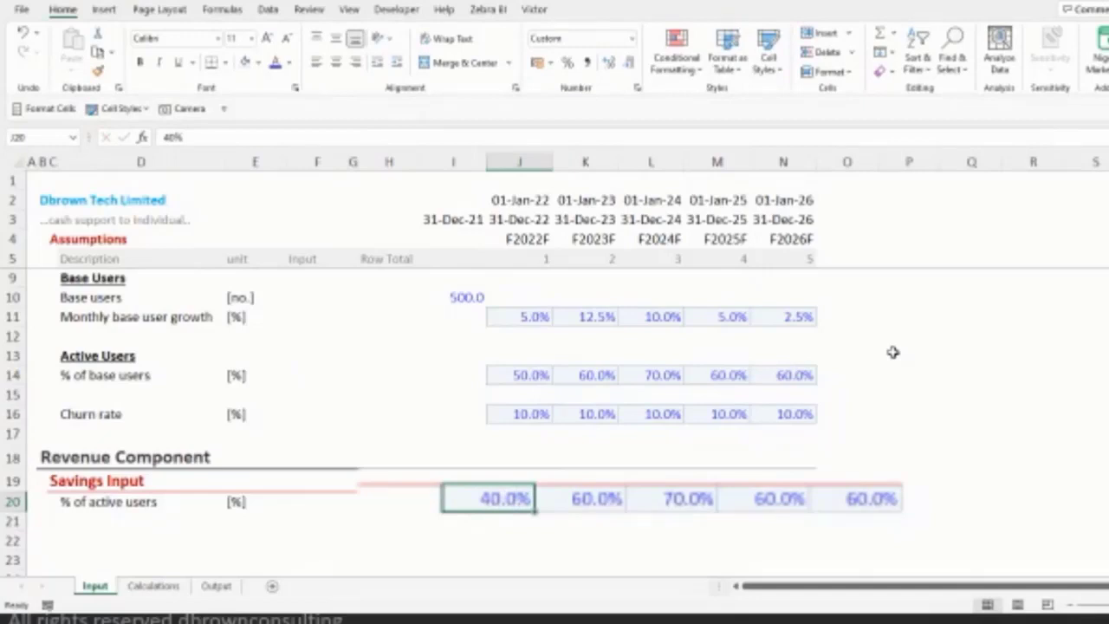
# - Set the % of active users to 50% for F2023F in K20 and 60% for F2024F in L20
pyautogui.press('Right')
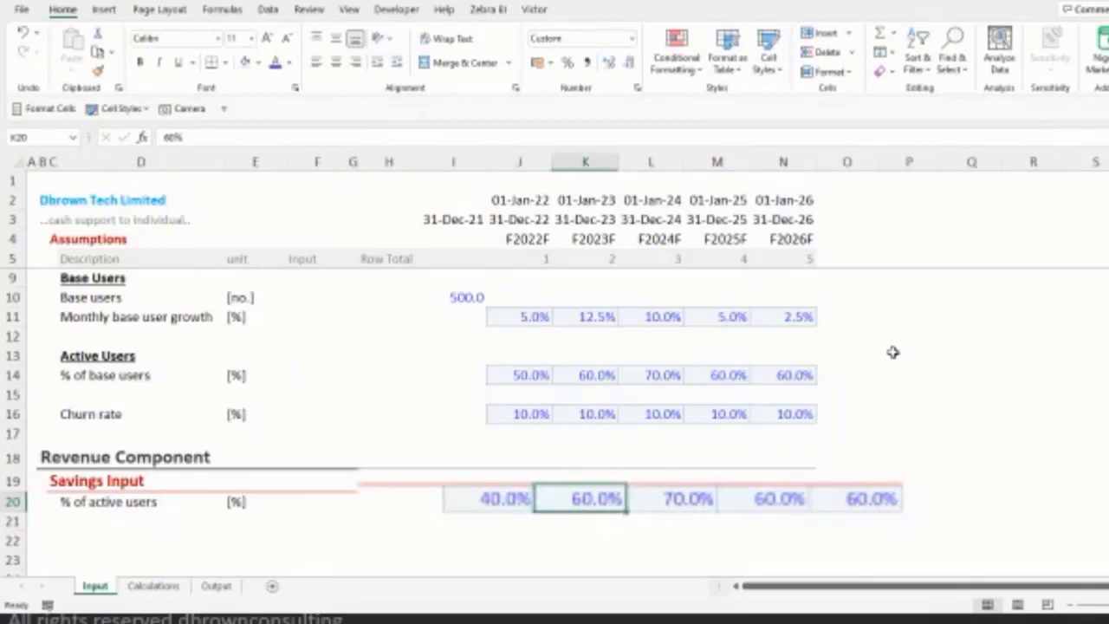
pyautogui.write('50%')
pyautogui.press('Return')
pyautogui.press('Right')
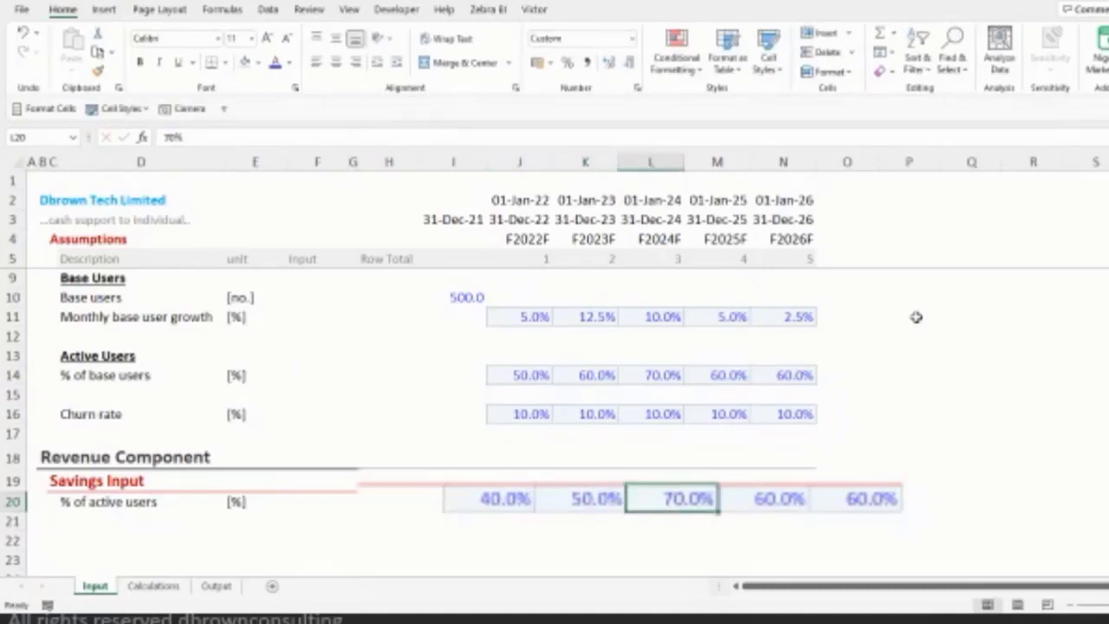
pyautogui.write('60%')
pyautogui.press('Return')
pyautogui.press('Right')
# - Set the % of active users to 65% for F2025F in M20 and 70% for F2026F in N20
pyautogui.write('65%')
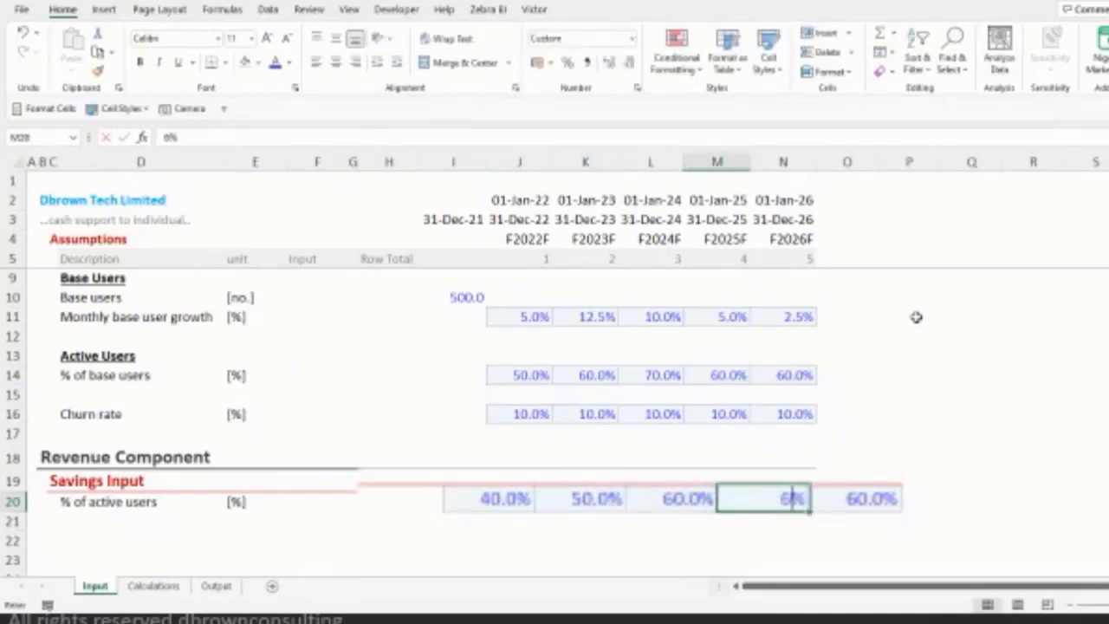
pyautogui.press('Return')
pyautogui.press('Right')
pyautogui.write('65')
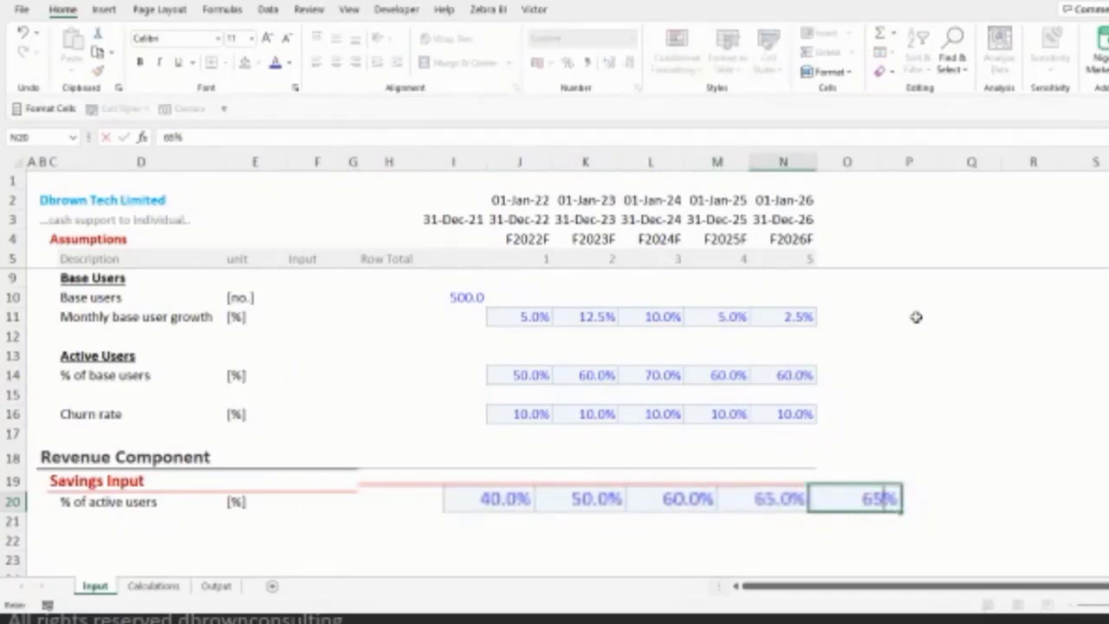
pyautogui.press('BackSpace')
pyautogui.press('BackSpace')
pyautogui.write('70')
pyautogui.press('Return')
pyautogui.press('Up')
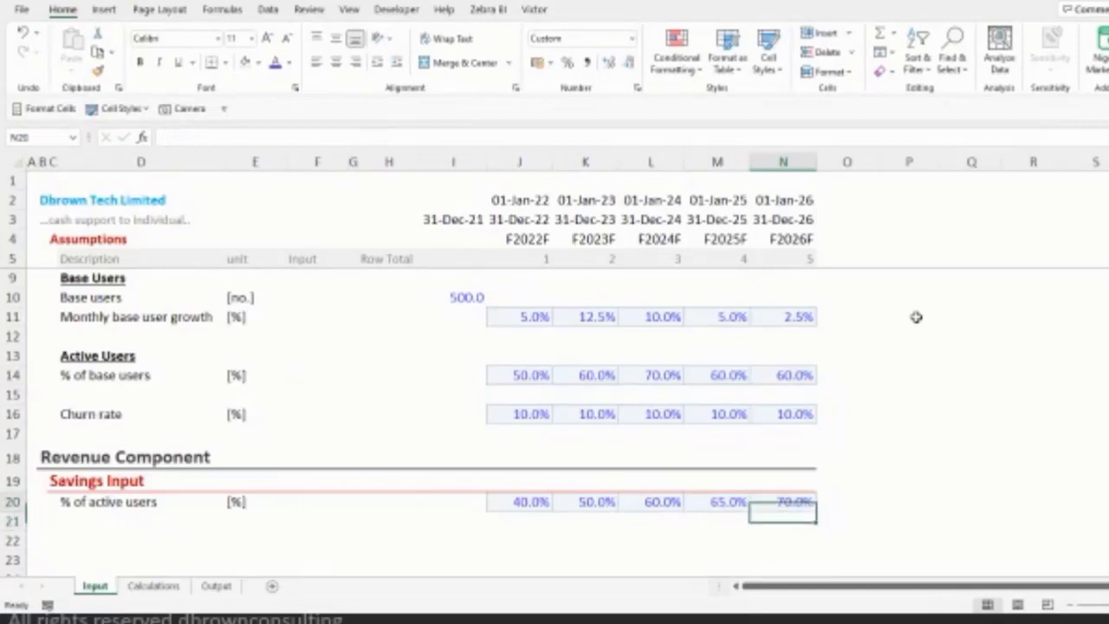
# - Label D22 below the % of active users row "Withdrawal"
pyautogui.hotkey('ctrl', 'Left')
pyautogui.hotkey('ctrl', 'Left')
pyautogui.hotkey('ctrl', 'Left')
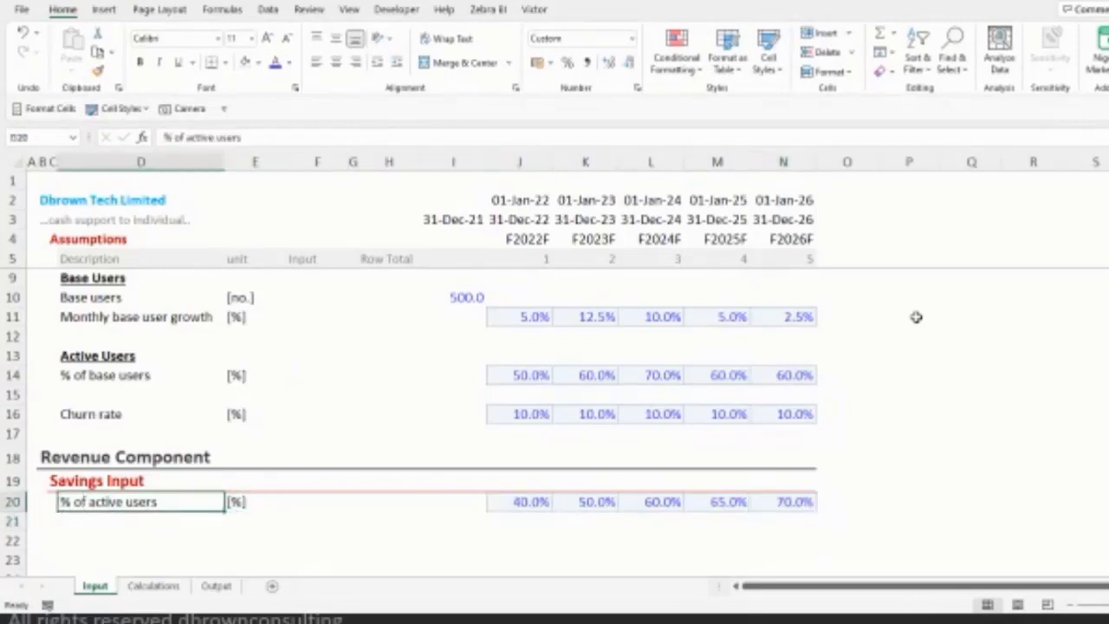
pyautogui.press('Down')
pyautogui.press('Down')
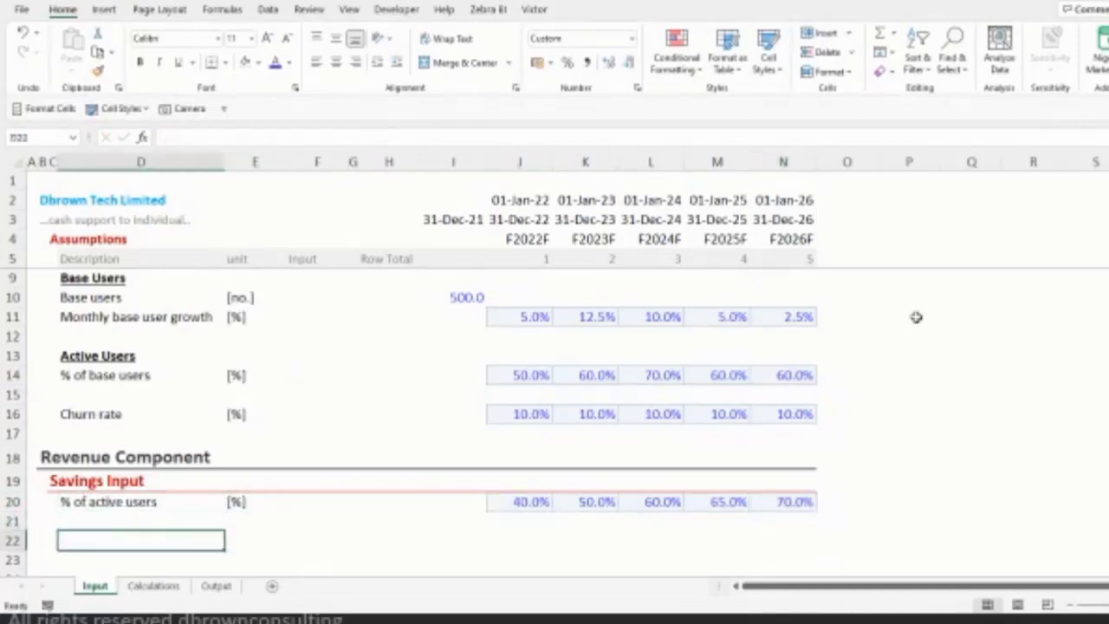
pyautogui.scroll(-1, 916, 317)
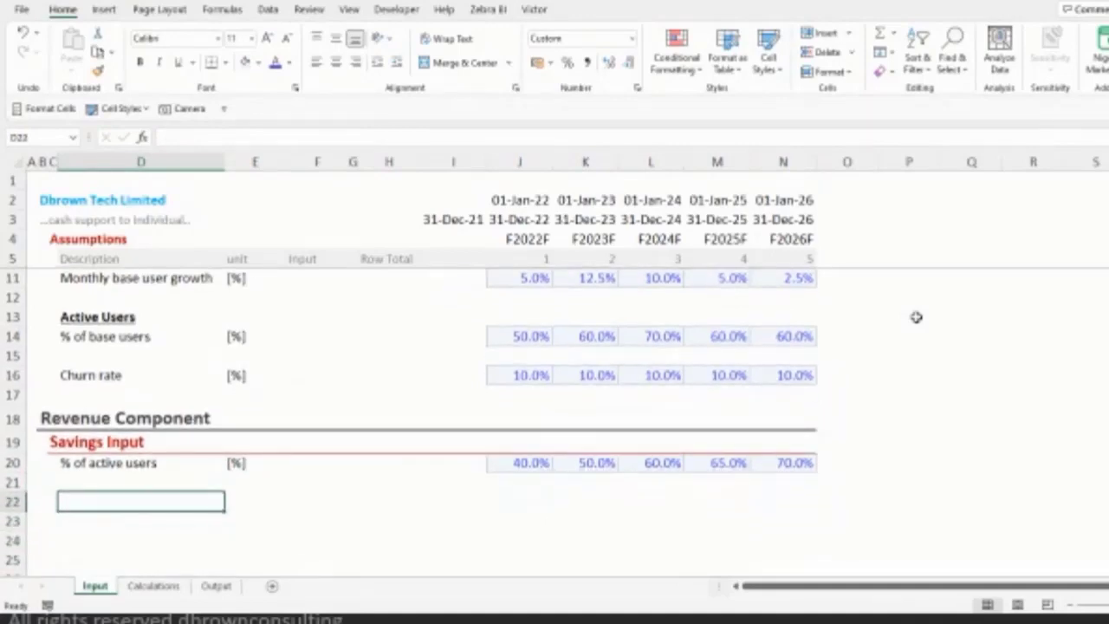
pyautogui.write('Withr')
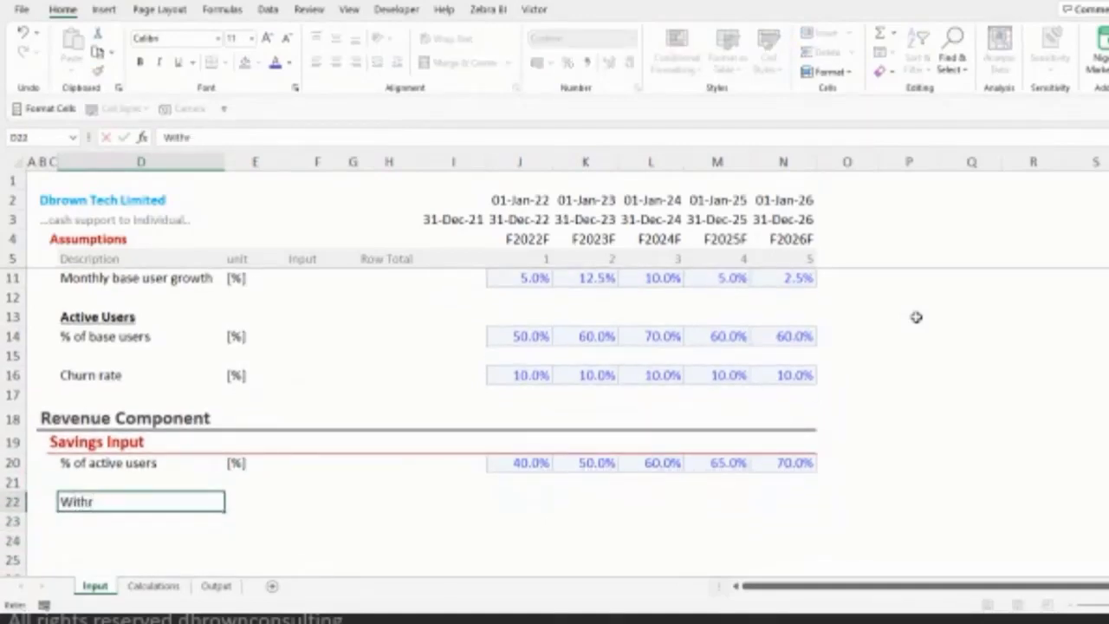
pyautogui.press('BackSpace')
pyautogui.write('drawal')
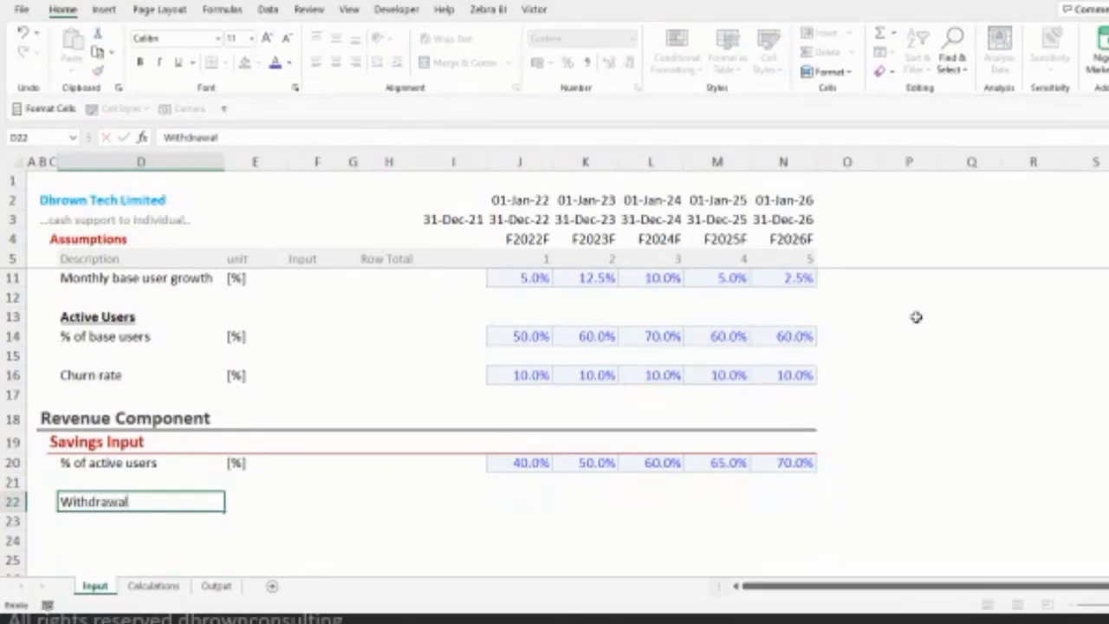
pyautogui.press('Tab')
# - Copy the [%] unit from E20 to E22 for the Withdrawal row
pyautogui.press('Up')
pyautogui.press('Up')
pyautogui.hotkey('ctrl', 'c')
pyautogui.press('Down')
pyautogui.press('Down')
pyautogui.hotkey('ctrl', 'v')
# - Copy the yearly percentages J20:N20 from the % of active users row into the Withdrawal row, J22:N22
pyautogui.press('Up')
pyautogui.press('Up')
pyautogui.hotkey('ctrl', 'Right')
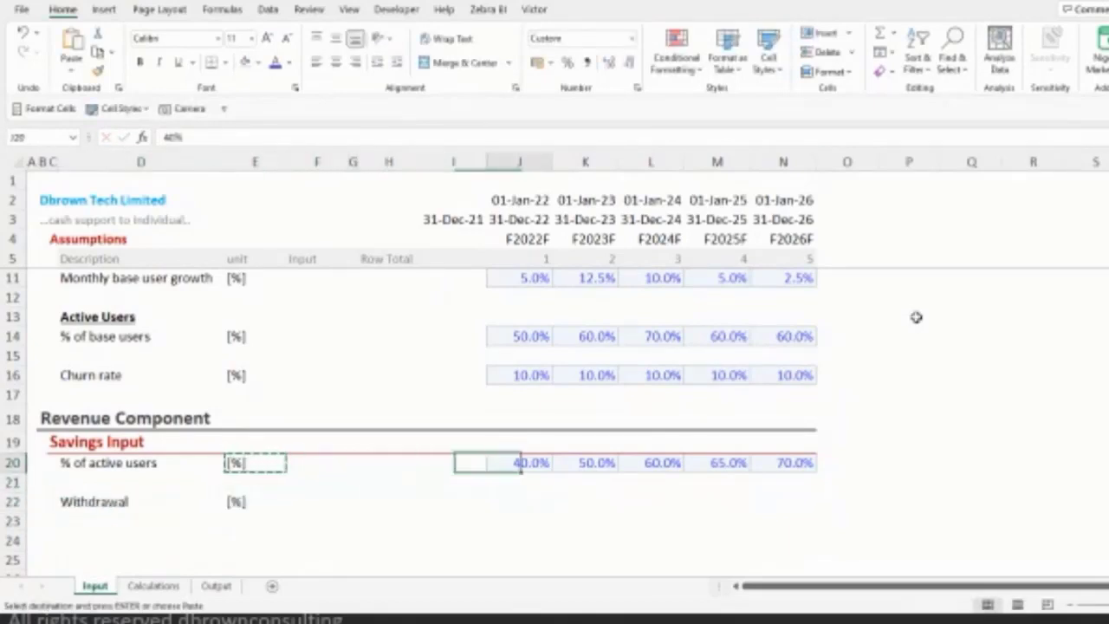
pyautogui.hotkey('ctrl', 'shift', 'Right')
pyautogui.hotkey('ctrl', 'c')
pyautogui.press('Down')
pyautogui.press('Down')
pyautogui.hotkey('ctrl', 'v')
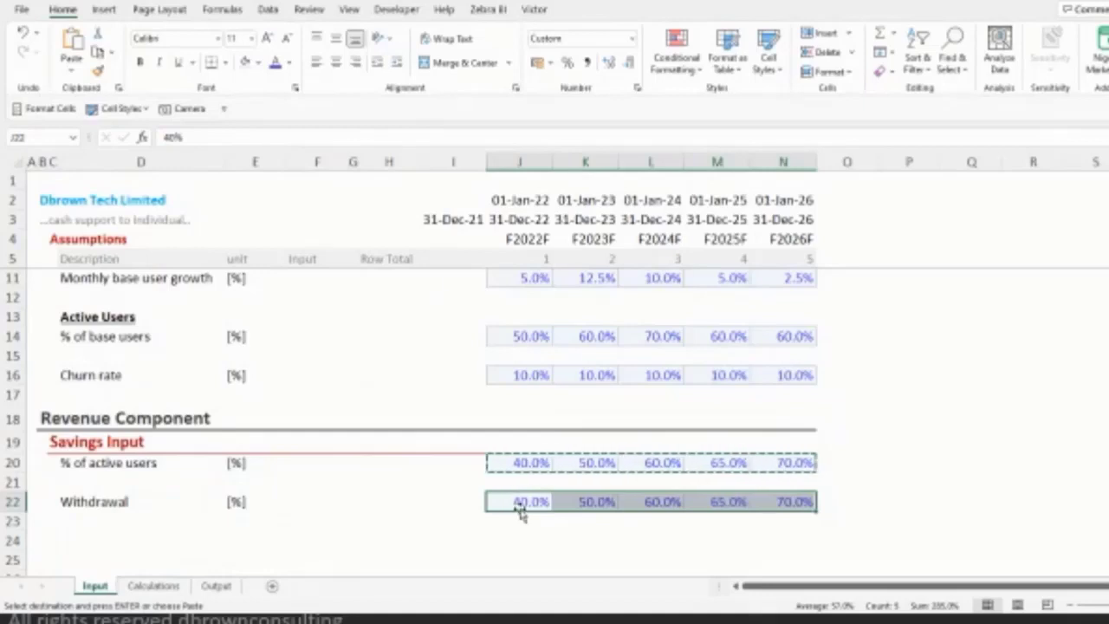
# - Change the Withdrawal unit in E22 to [%/month]
pyautogui.click(236, 501)
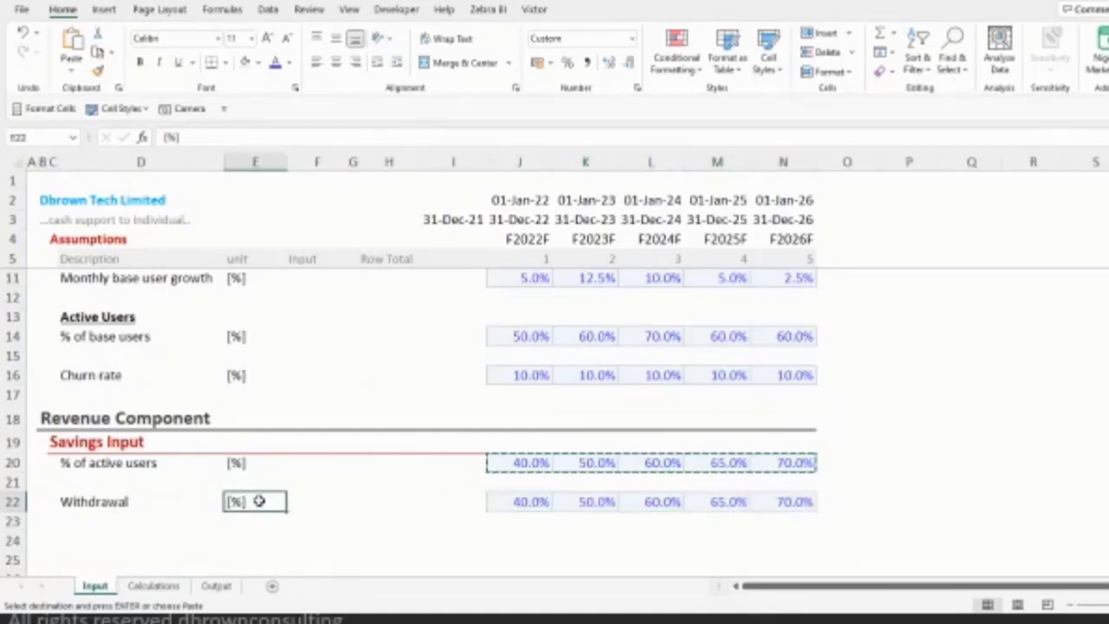
pyautogui.doubleClick(260, 501)
pyautogui.press('Left')
pyautogui.write('/month')
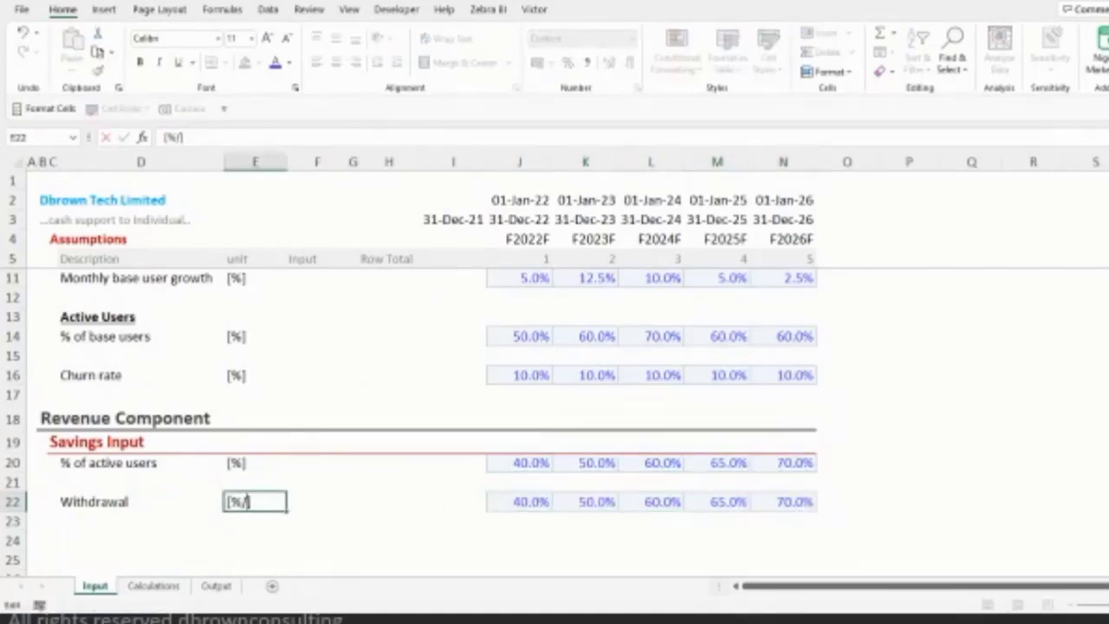
pyautogui.click(255, 482)
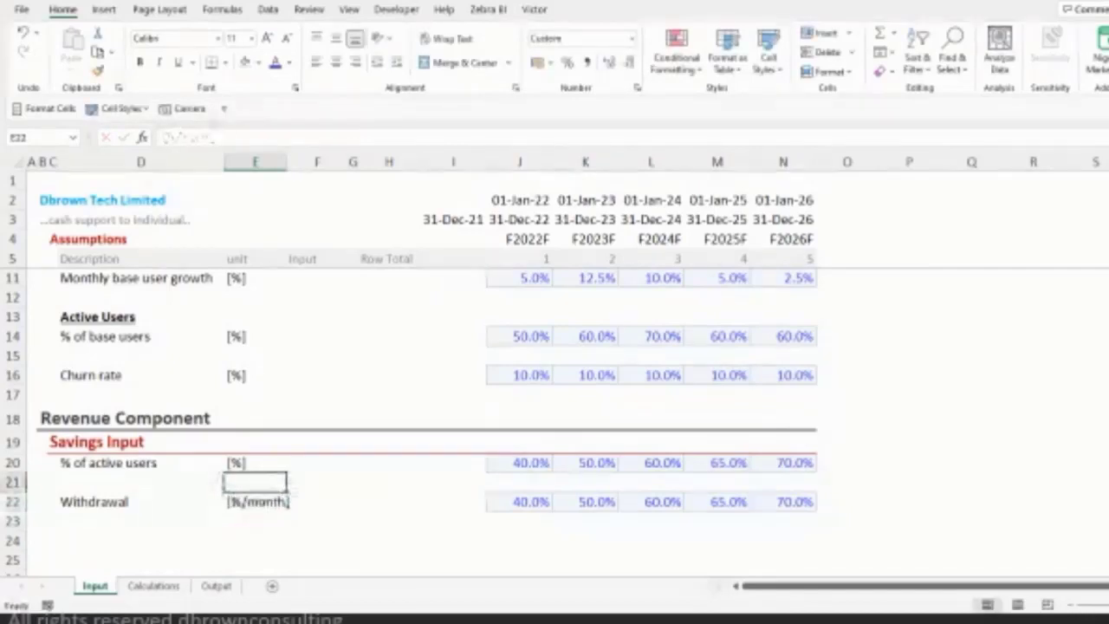
# - Set the Withdrawal rate to 25% for every forecast year, F2022F to F2026F, in J22:N22
pyautogui.click(255, 501)
pyautogui.click(520, 500)
pyautogui.hotkey('ctrl', 'shift', 'Right')
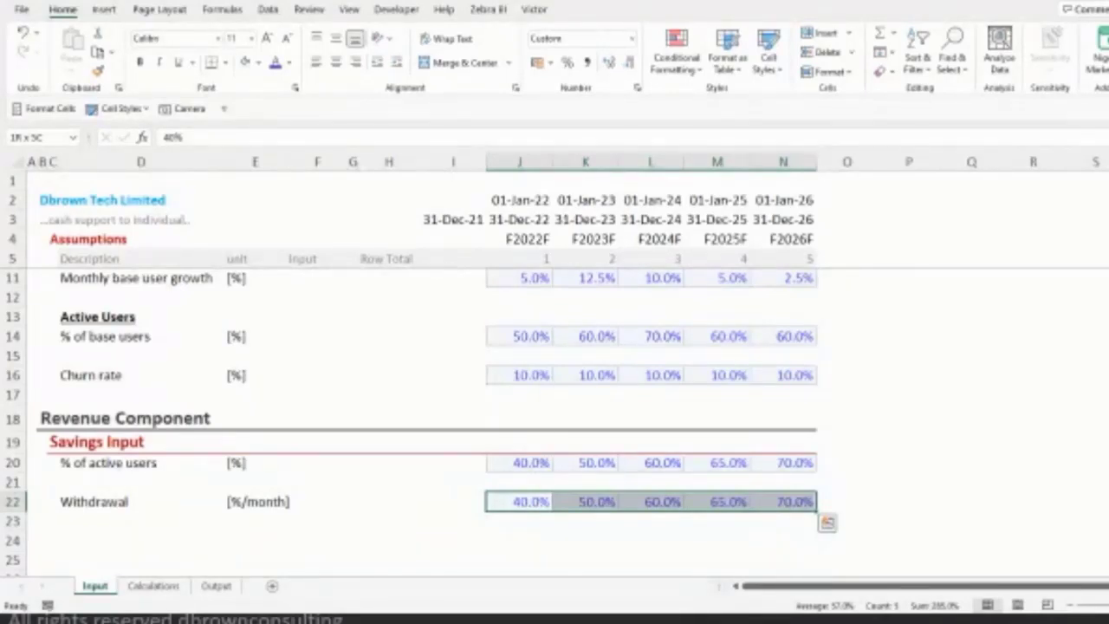
pyautogui.write('25%')
pyautogui.hotkey('ctrl', 'Return')
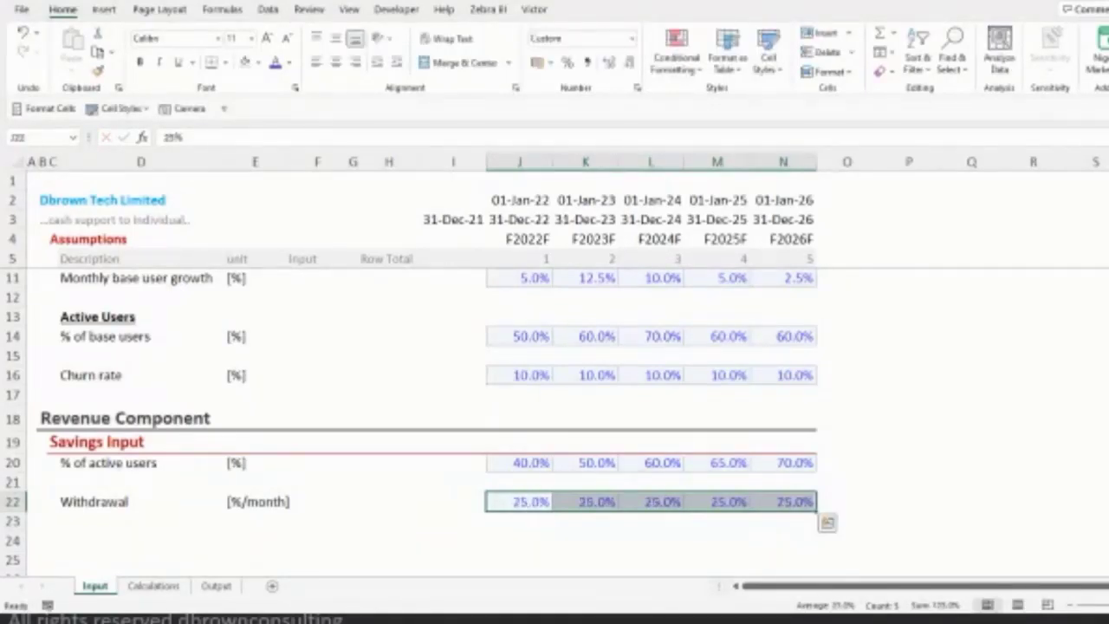
pyautogui.hotkey('ctrl', 'Left')
pyautogui.hotkey('ctrl', 'Left')
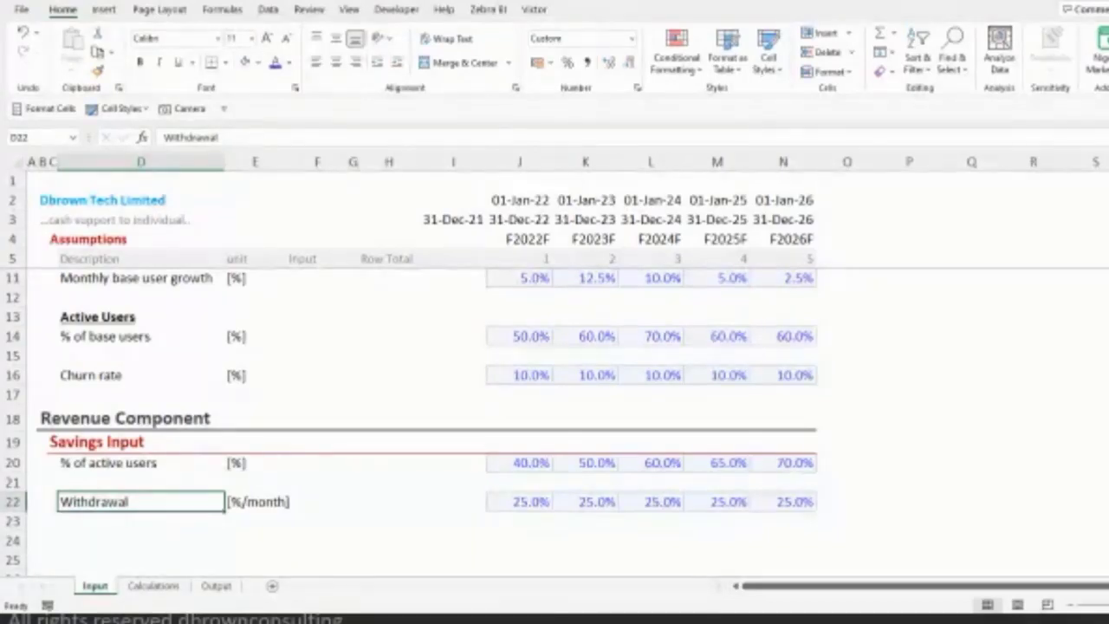
# - Label D24, two rows below Withdrawal, "Average savings per users"
pyautogui.click(141, 521)
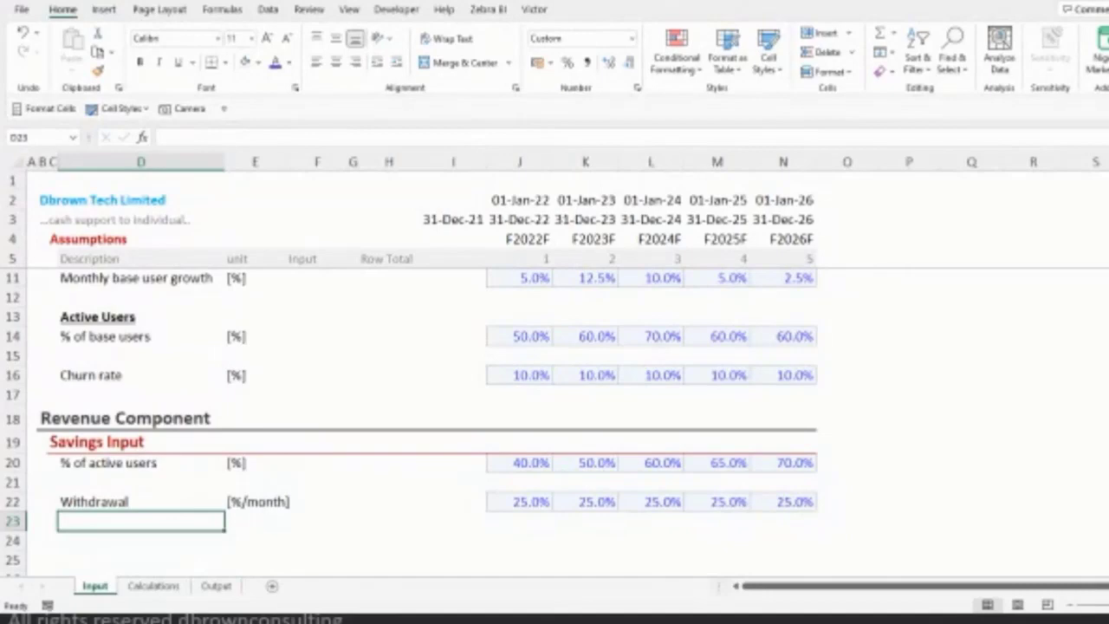
pyautogui.keyDown('ctrl'); pyautogui.scroll(-1, 555, 346); pyautogui.keyUp('ctrl')
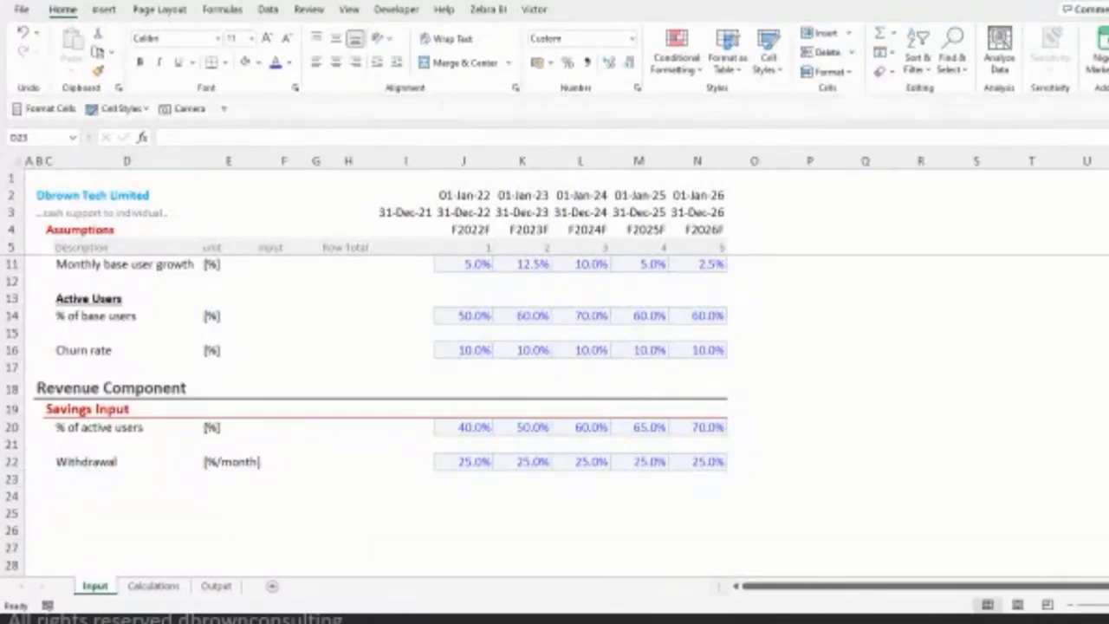
pyautogui.click(102, 482)
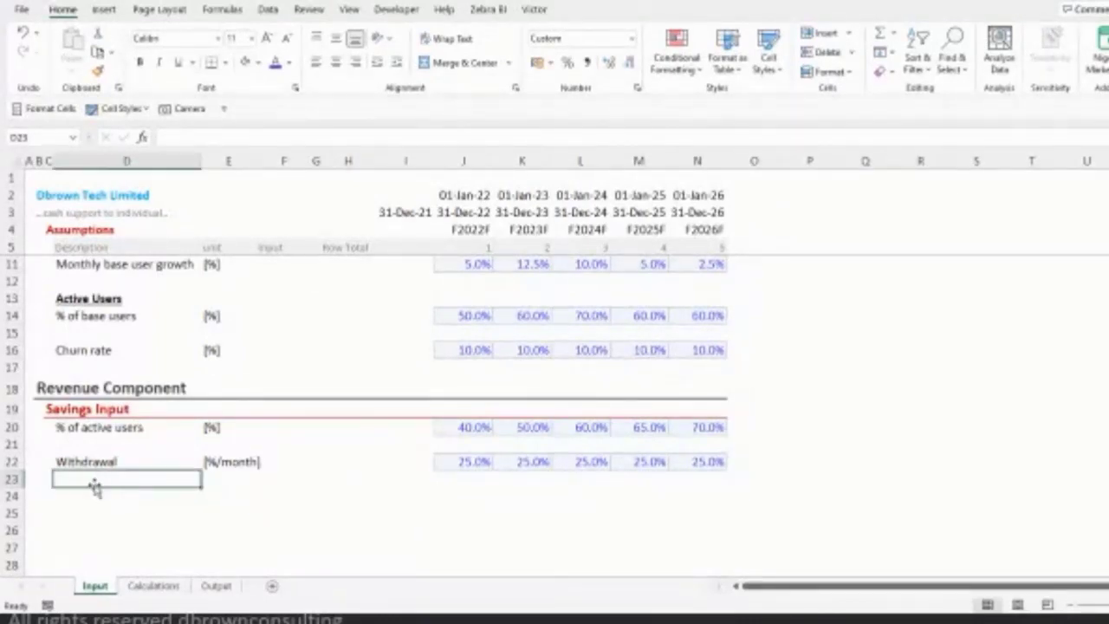
pyautogui.press('Down')
pyautogui.write('Average sa')
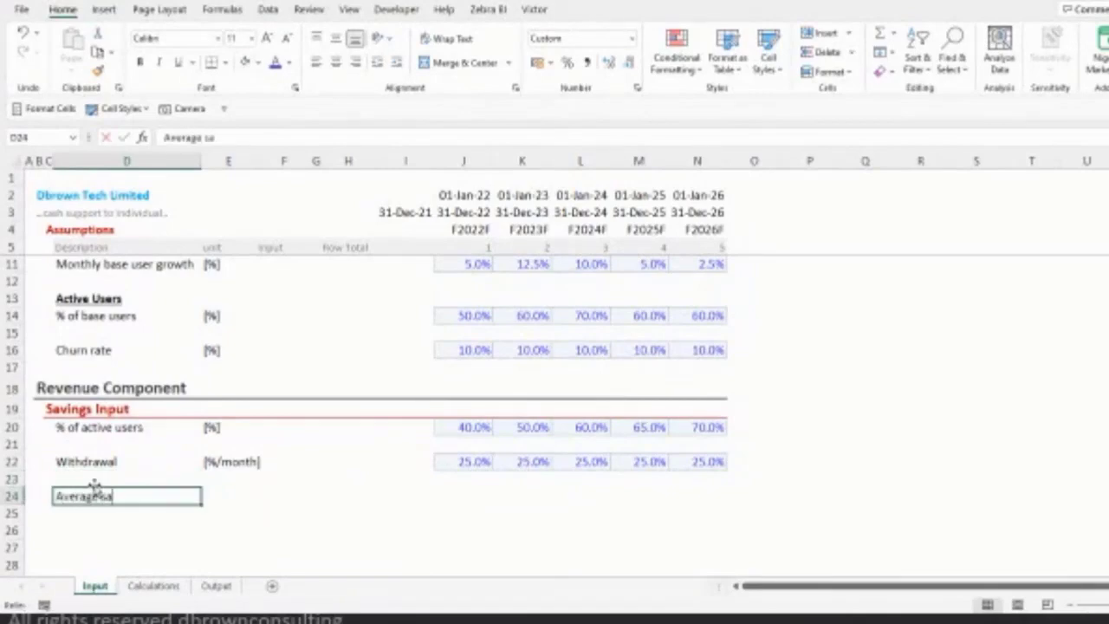
pyautogui.write('vings per us')
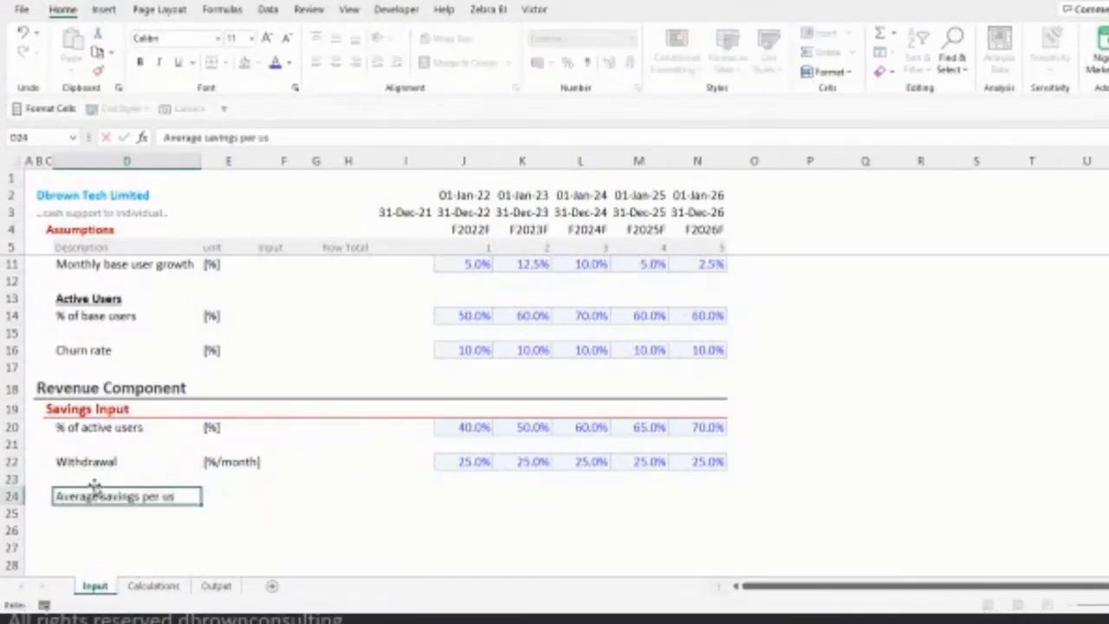
pyautogui.write('ers')
pyautogui.hotkey('ctrl', 'Return')
# - Enter the unit [₦/month] in E24 for the Average savings per users row
pyautogui.press('Right')
pyautogui.press('Up')
pyautogui.press('Up')
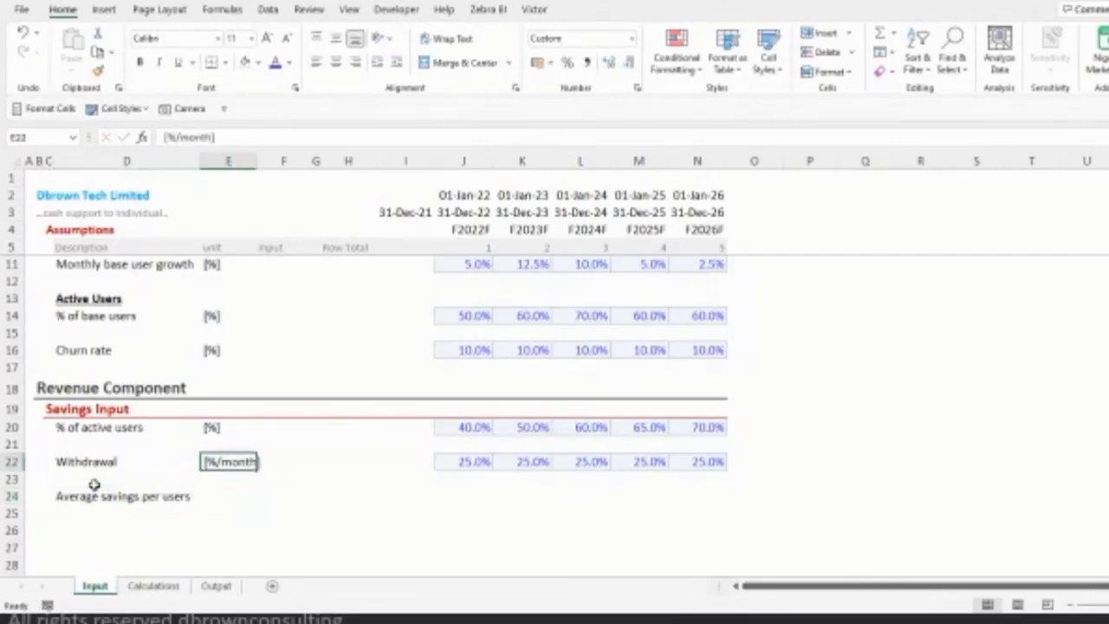
pyautogui.press('Down')
pyautogui.press('Down')
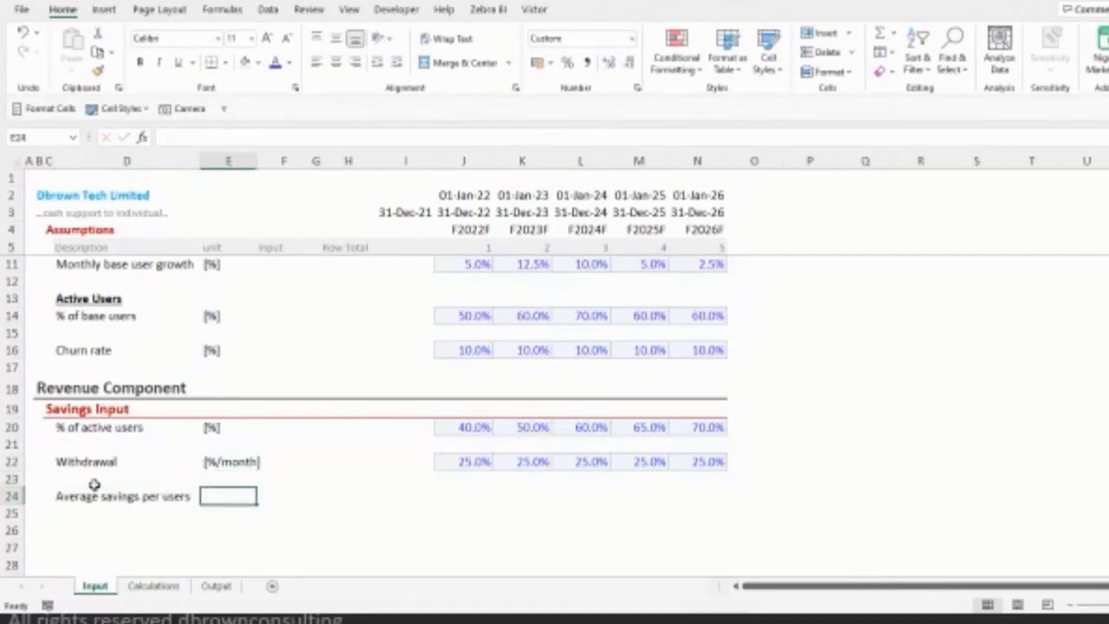
pyautogui.write('[%')
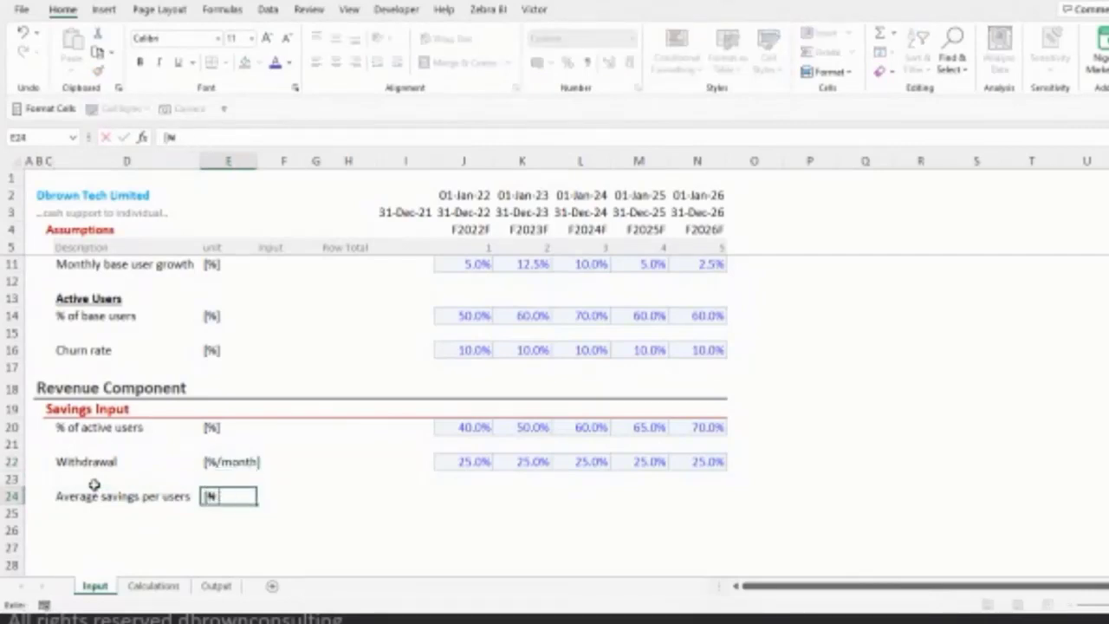
pyautogui.write('/')
pyautogui.write('/month]')
pyautogui.press('Tab')
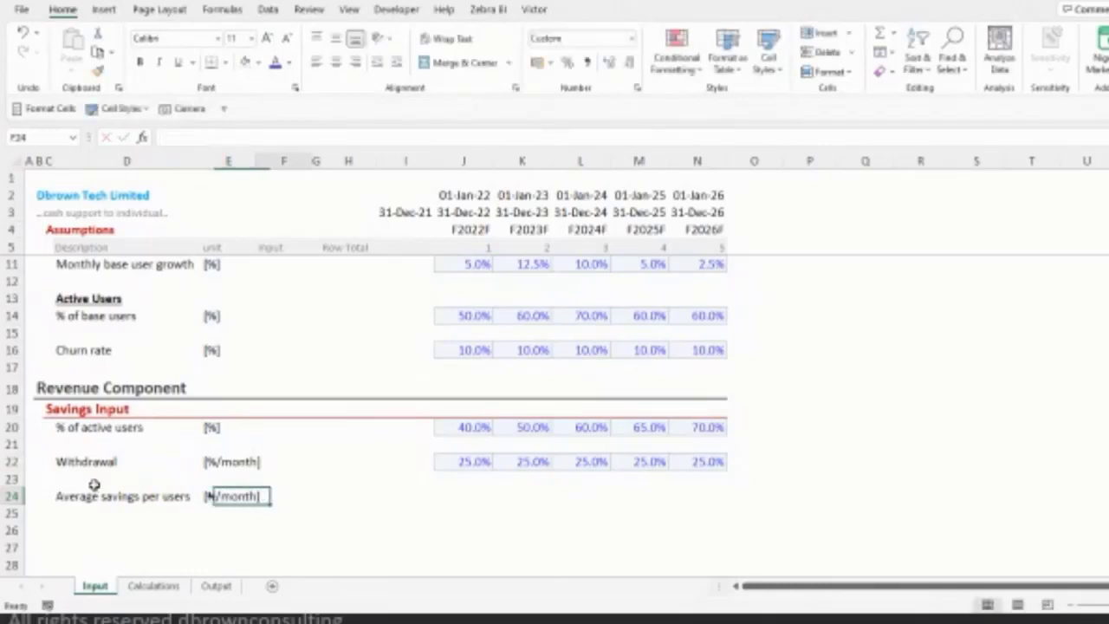
# - Format I24 with the Input 2 cell style and enter average savings per users of 20,000 in the 31-Dec-21 column
pyautogui.press('Right')
pyautogui.press('Right')
pyautogui.press('Right')
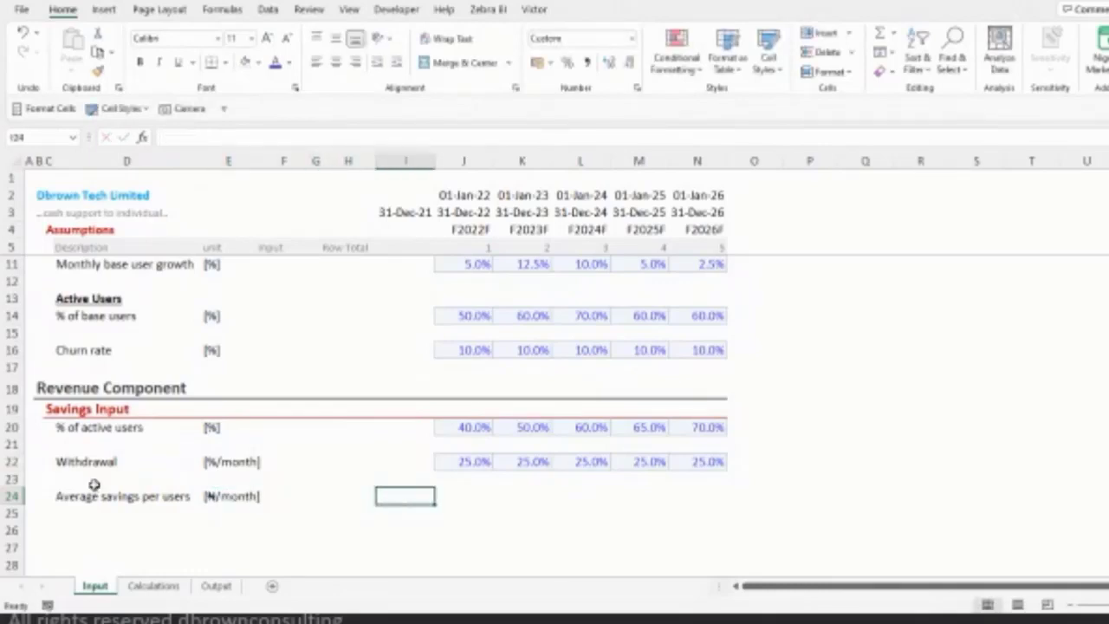
pyautogui.click(119, 109)
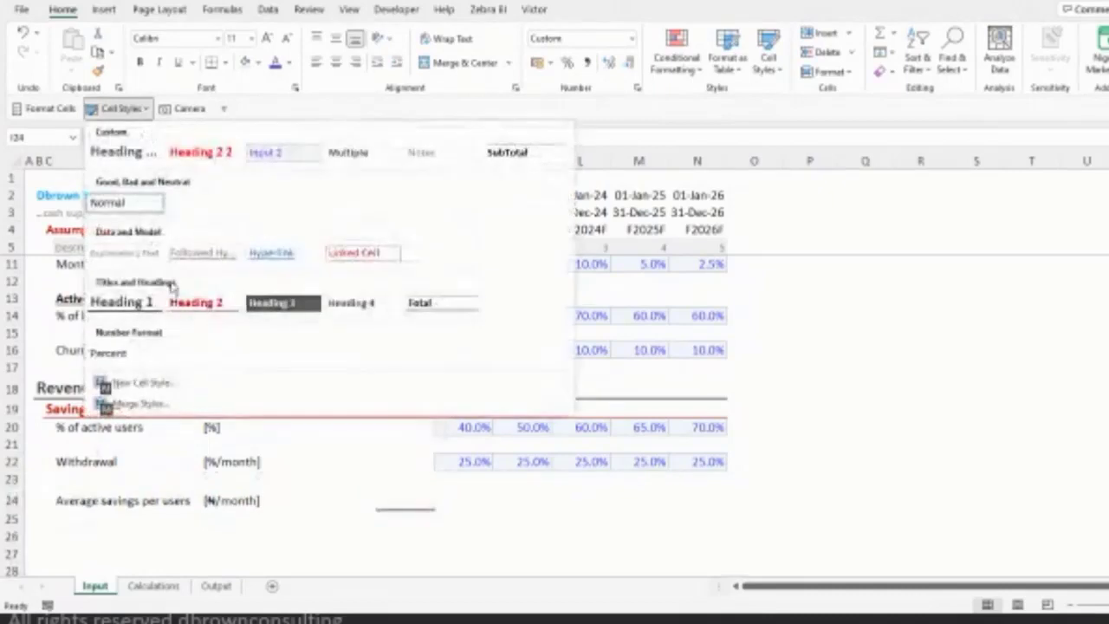
pyautogui.press('Escape')
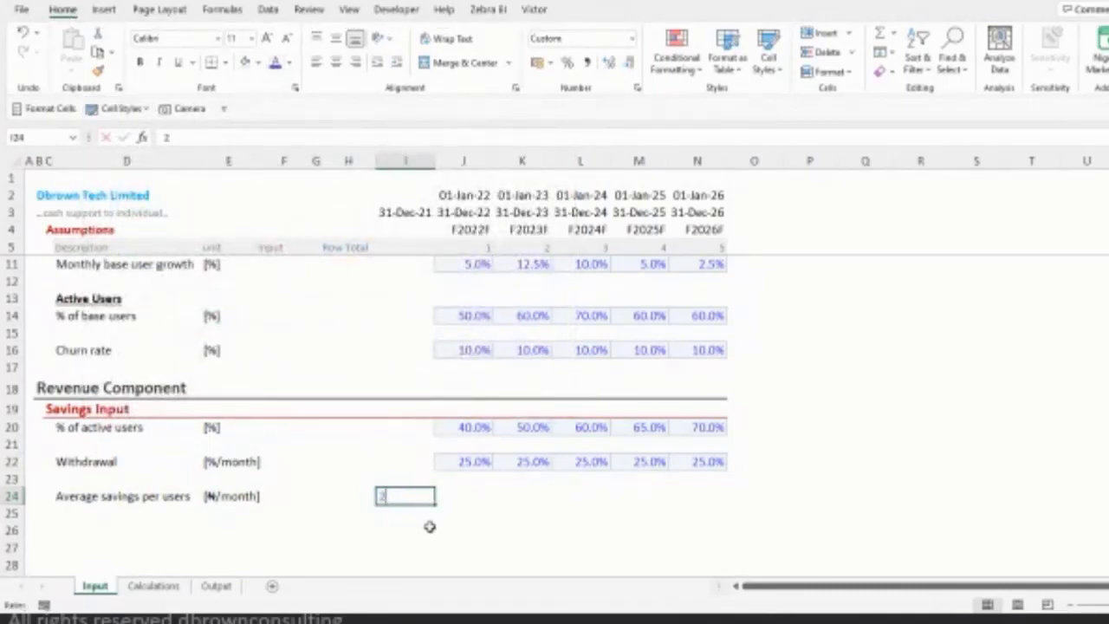
pyautogui.write('20,000')
pyautogui.hotkey('ctrl', 'Return')
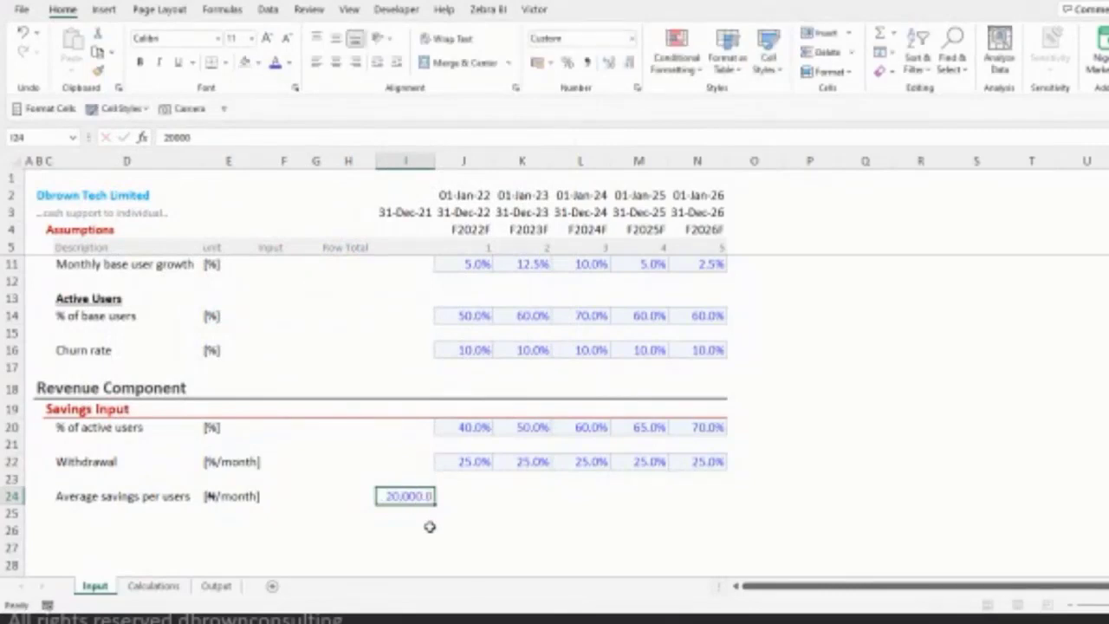
# - Label D25 below the average savings row "Average savings growth"
pyautogui.press('Down')
pyautogui.press('Right')
pyautogui.press('Left')
pyautogui.press('Left')
pyautogui.press('Left')
pyautogui.press('Left')
pyautogui.press('Left')
pyautogui.press('Left')
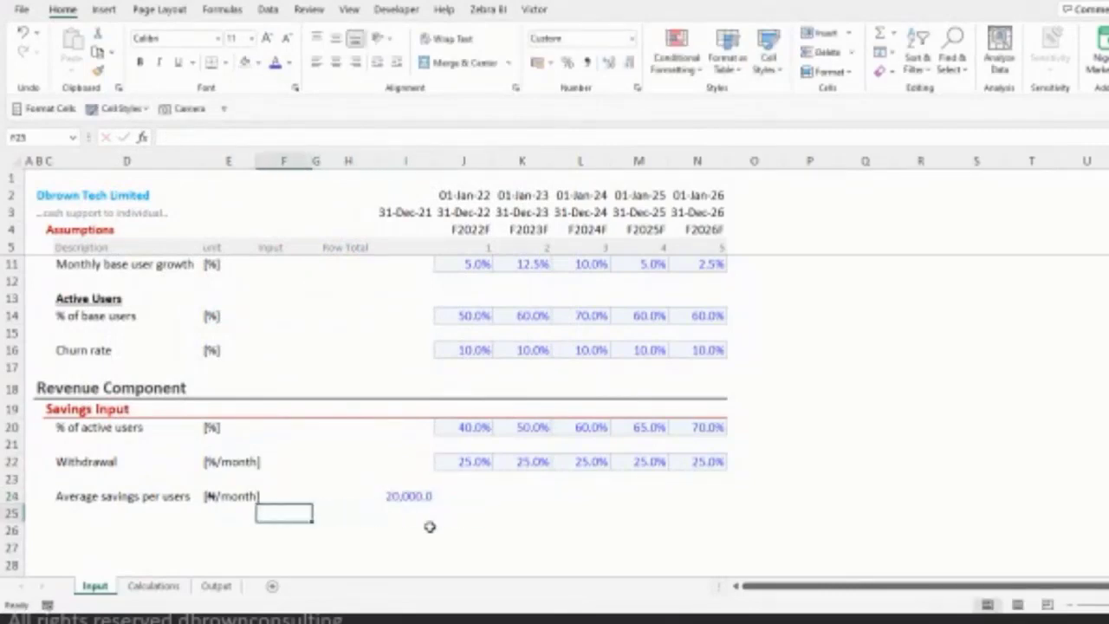
pyautogui.write('ave')
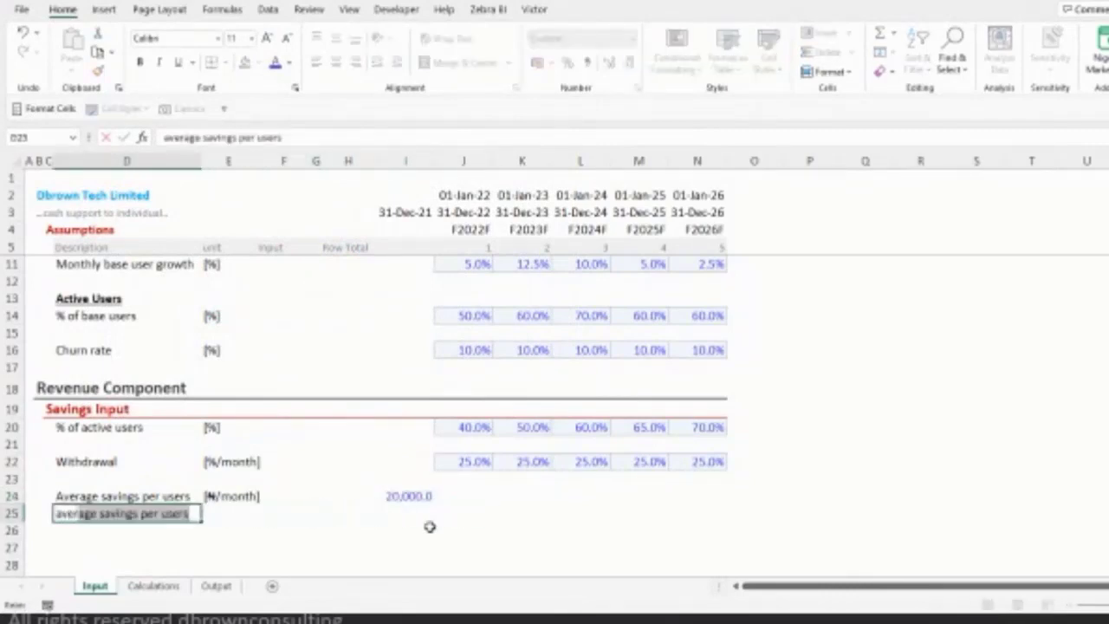
pyautogui.press('BackSpace')
pyautogui.press('BackSpace')
pyautogui.press('BackSpace')
pyautogui.write('Avergae')
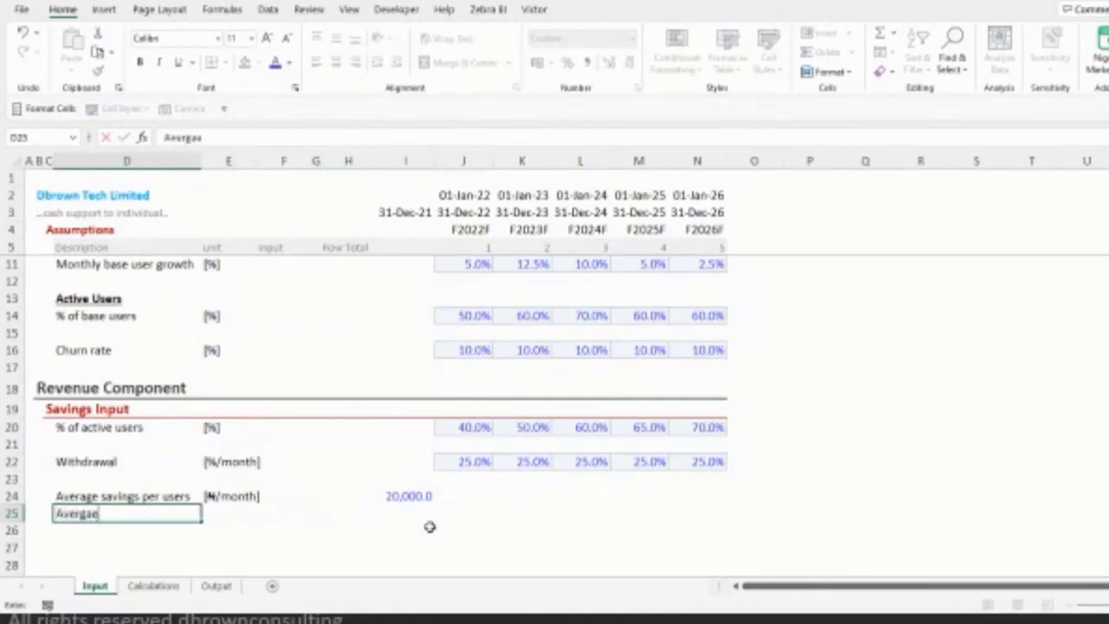
pyautogui.press('BackSpace')
pyautogui.press('BackSpace')
pyautogui.press('BackSpace')
pyautogui.press('BackSpace')
pyautogui.press('BackSpace')
pyautogui.write('erage')
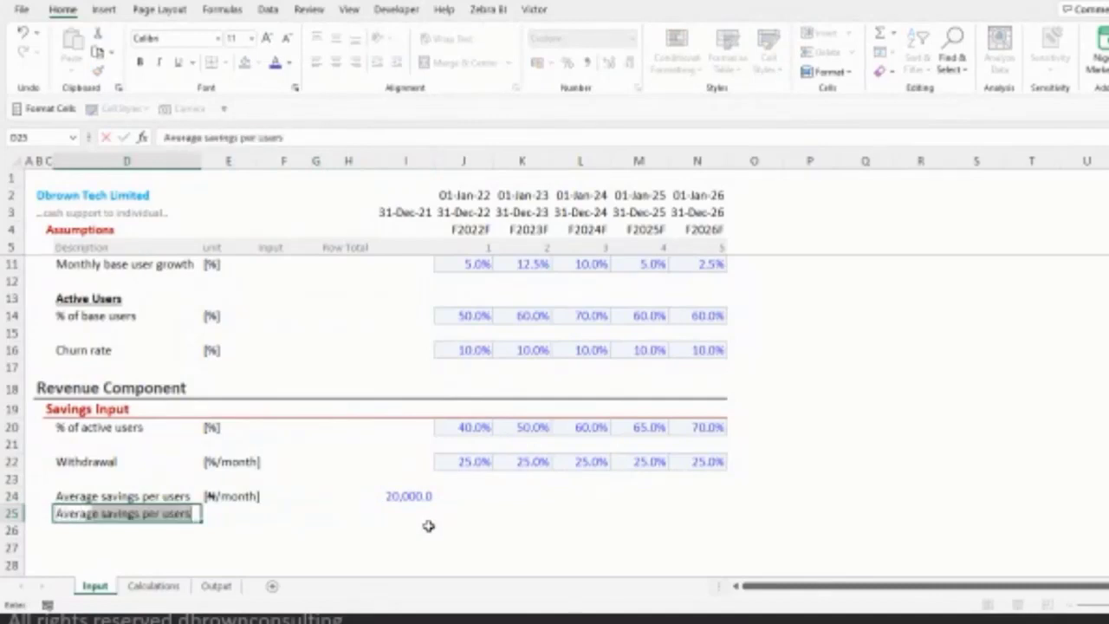
pyautogui.write(' savings ')
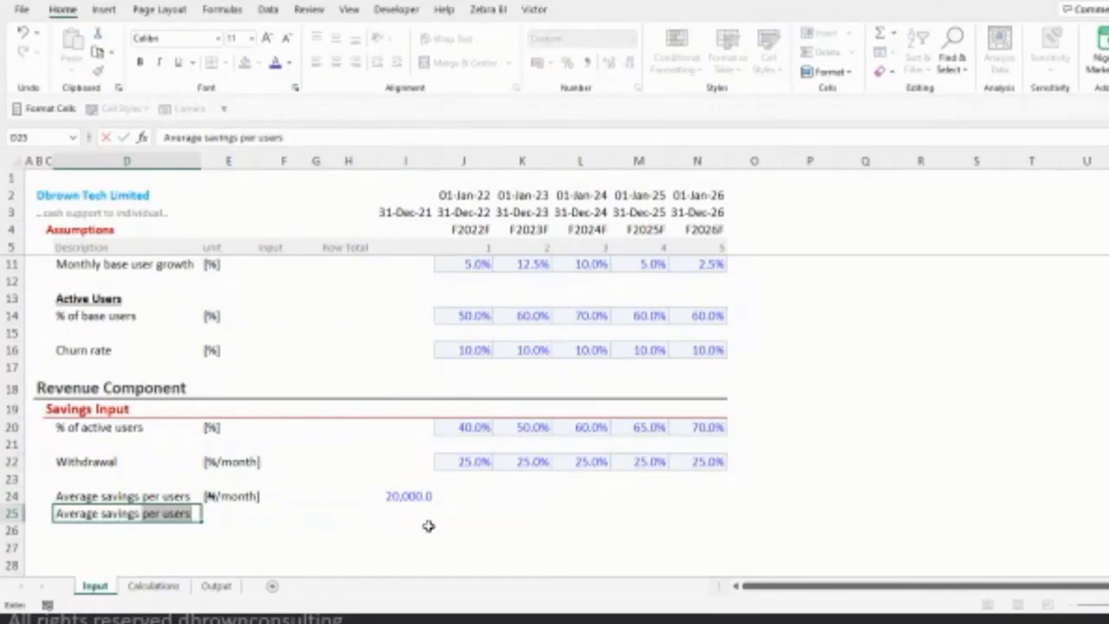
pyautogui.write('growth')
pyautogui.press('Tab')
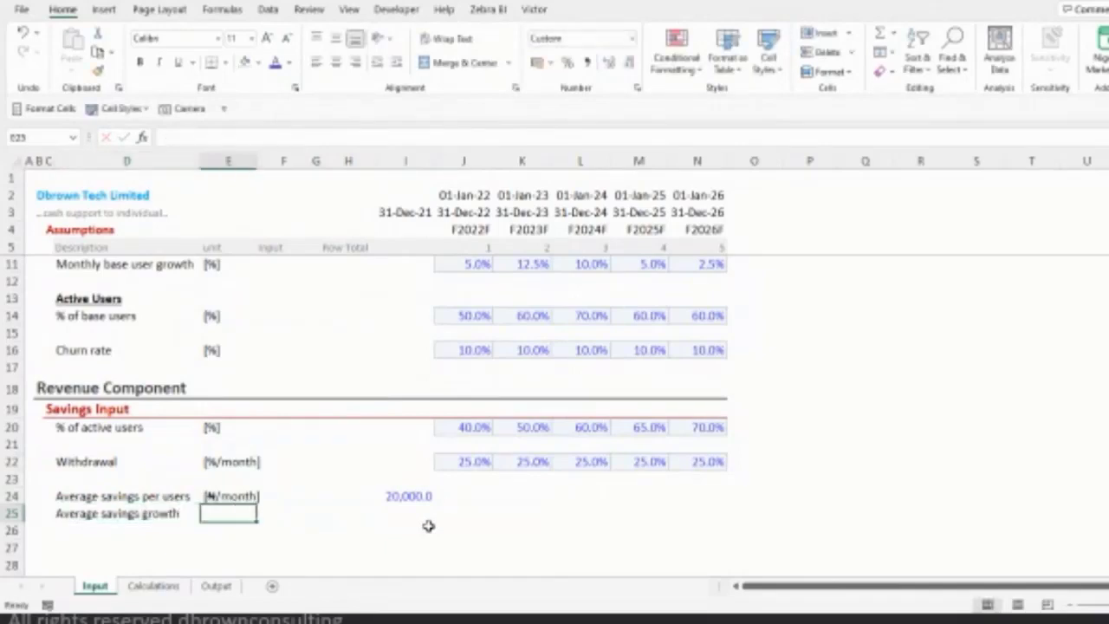
# - Copy the Withdrawal row's unit and yearly inputs, E22:N22, to the Average savings growth row starting at E25
pyautogui.press('Up')
pyautogui.press('Up')
pyautogui.press('Up')
pyautogui.hotkey('shift', 'Right')
pyautogui.hotkey('shift', 'Right')
pyautogui.hotkey('shift', 'Right')
pyautogui.hotkey('shift', 'Right')
pyautogui.hotkey('shift', 'Right')
pyautogui.hotkey('shift', 'Right')
pyautogui.hotkey('shift', 'Right')
pyautogui.hotkey('shift', 'Right')
pyautogui.hotkey('shift', 'Right')
pyautogui.hotkey('ctrl', 'c')
pyautogui.press('Down')
pyautogui.press('Down')
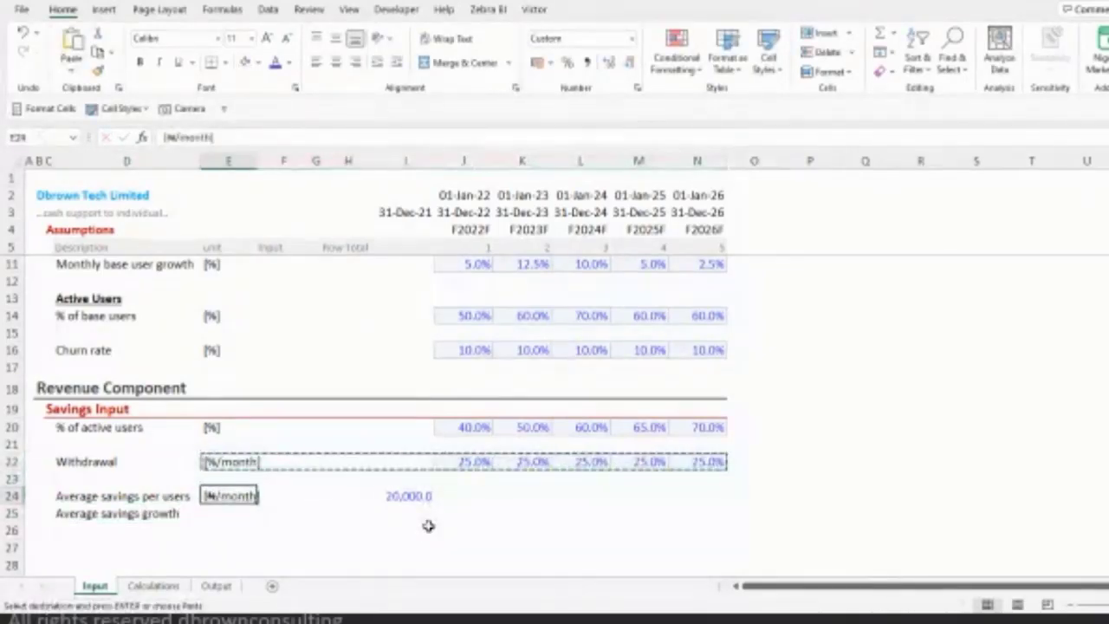
pyautogui.press('Down')
pyautogui.hotkey('ctrl', 'v')
# - Set the Average savings growth to 10% for every forecast year, F2022F to F2026F, in J25:N25
pyautogui.press('Right')
pyautogui.press('Right')
pyautogui.press('Right')
pyautogui.press('Right')
pyautogui.press('Right')
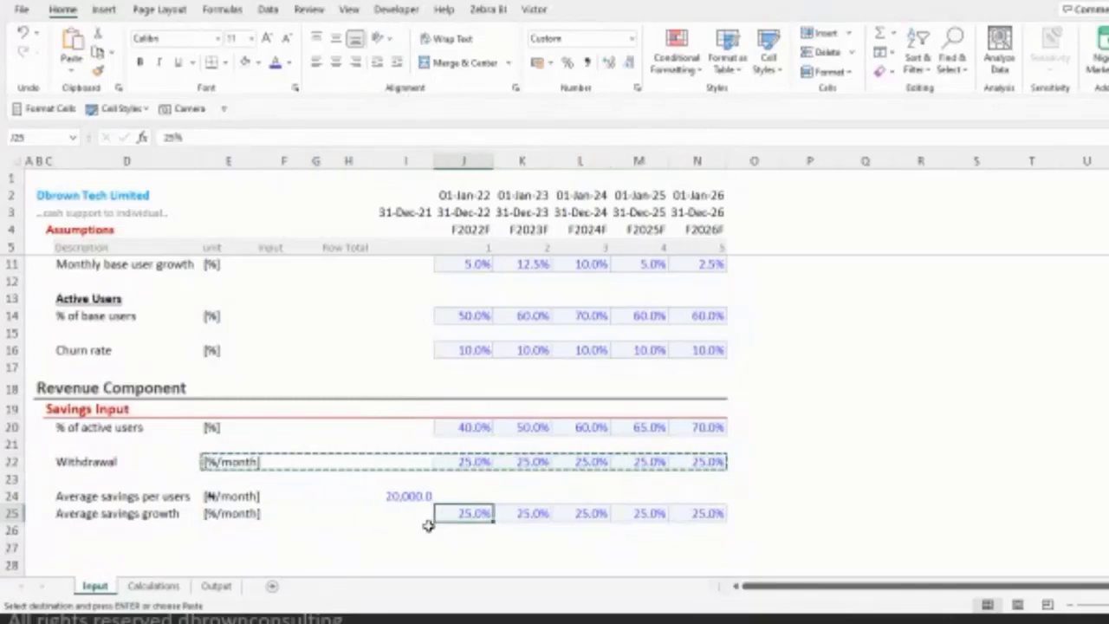
pyautogui.hotkey('shift', 'Right')
pyautogui.hotkey('shift', 'Right')
pyautogui.hotkey('shift', 'Right')
pyautogui.hotkey('shift', 'Right')
pyautogui.write('10%')
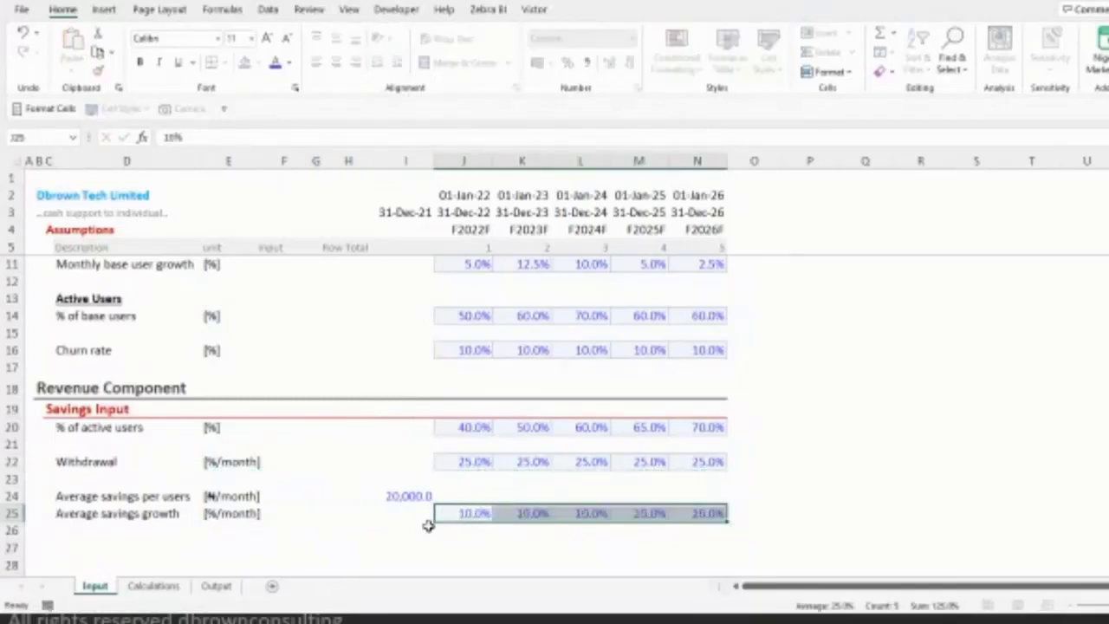
pyautogui.hotkey('ctrl', 'Return')
# - Label D26 below Average savings growth "Average savings time"
pyautogui.press('Left')
pyautogui.press('Left')
pyautogui.press('Left')
pyautogui.press('Left')
pyautogui.press('Left')
pyautogui.press('Left')
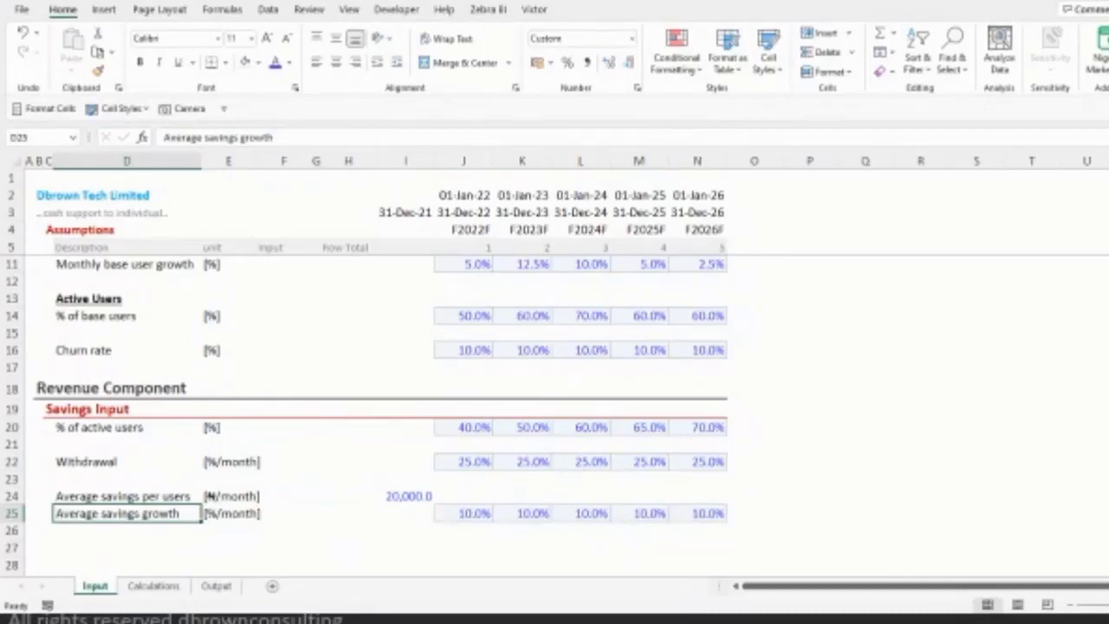
pyautogui.click(157, 532)
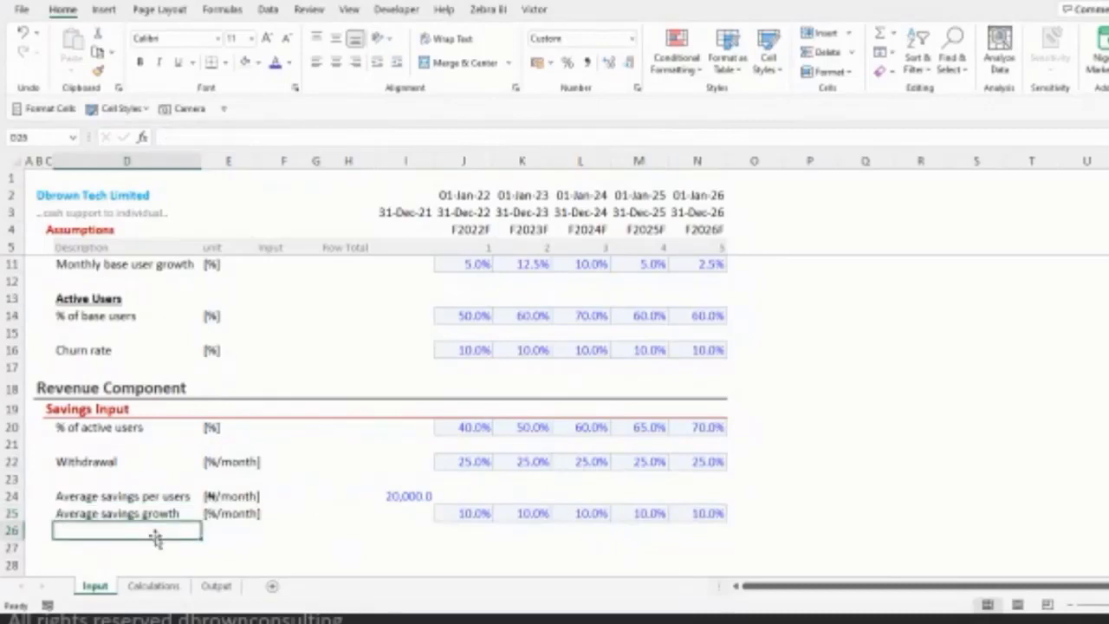
pyautogui.write('Average sa')
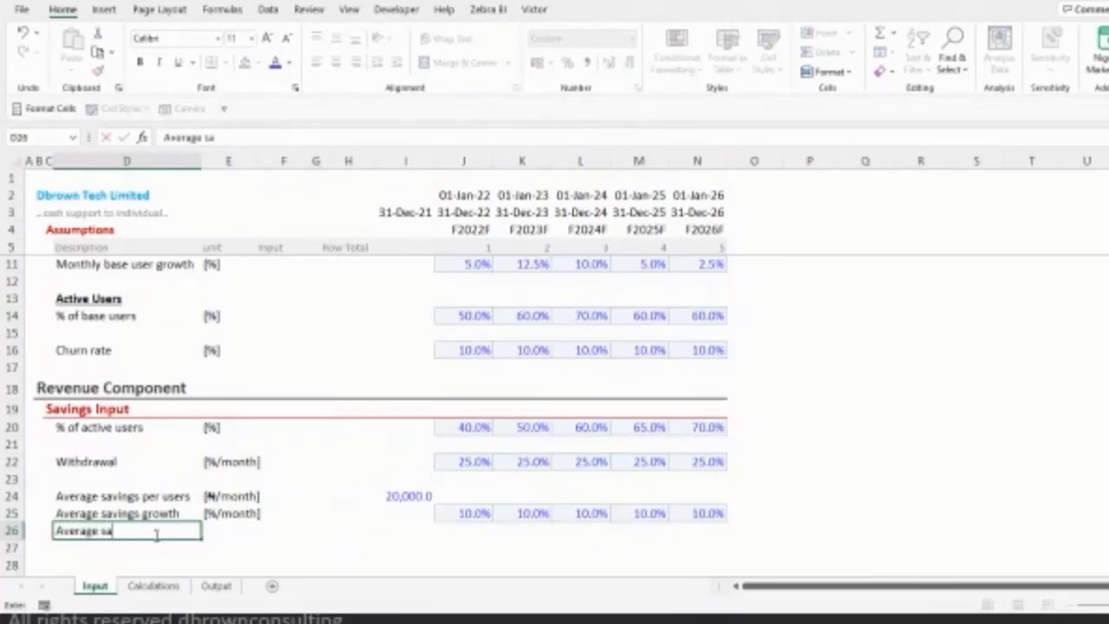
pyautogui.write('vings time')
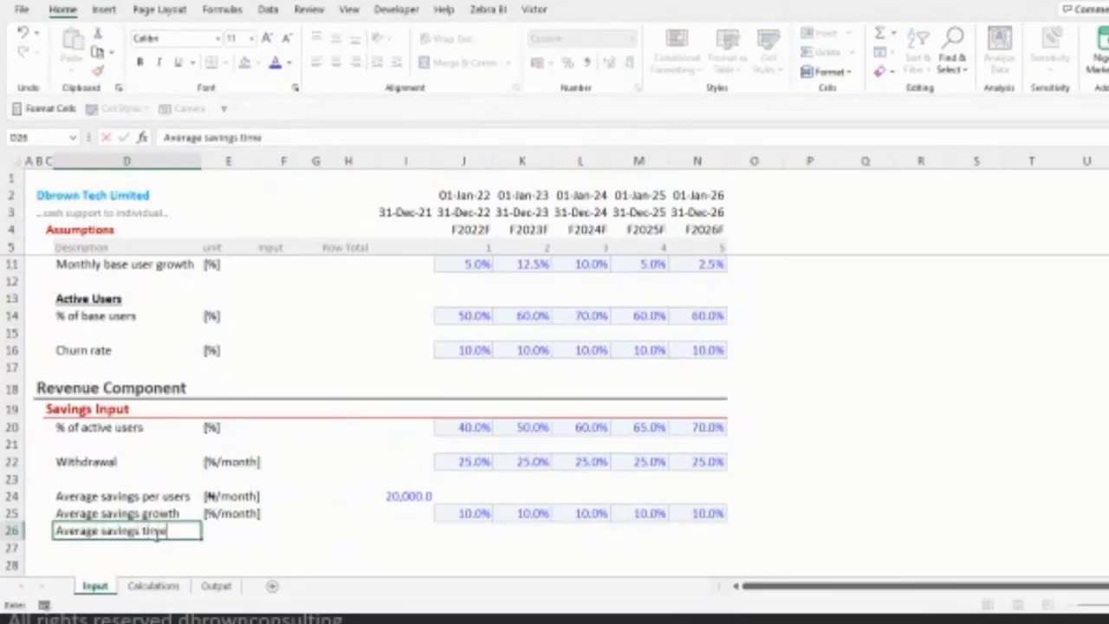
pyautogui.press('Tab')
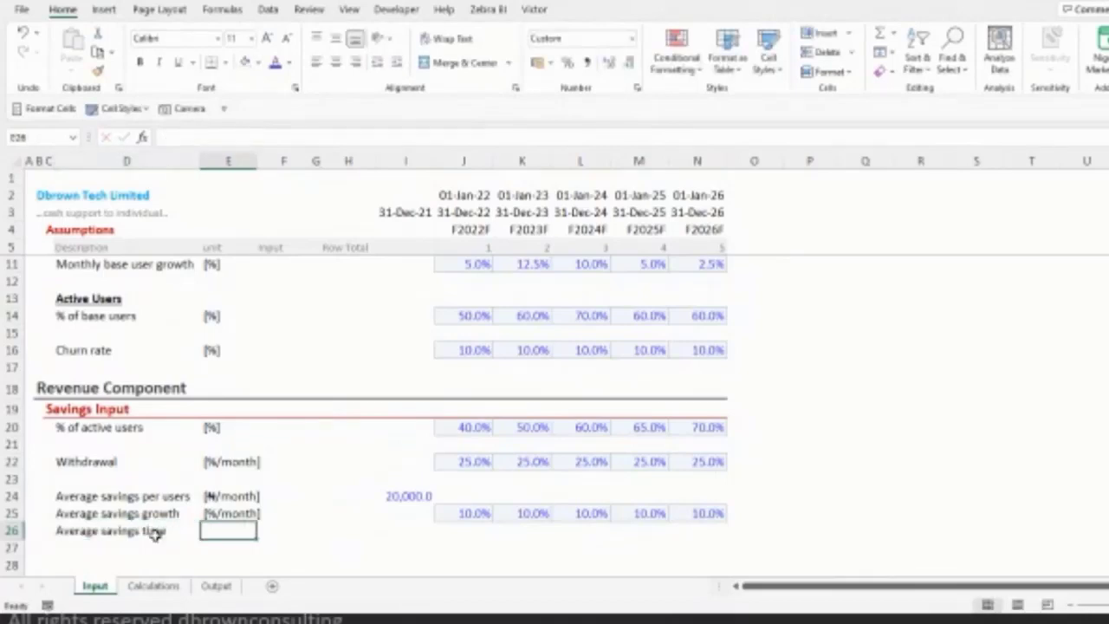
# - Enter [times] as the unit of the Average savings time row in E26
pyautogui.write('[times')
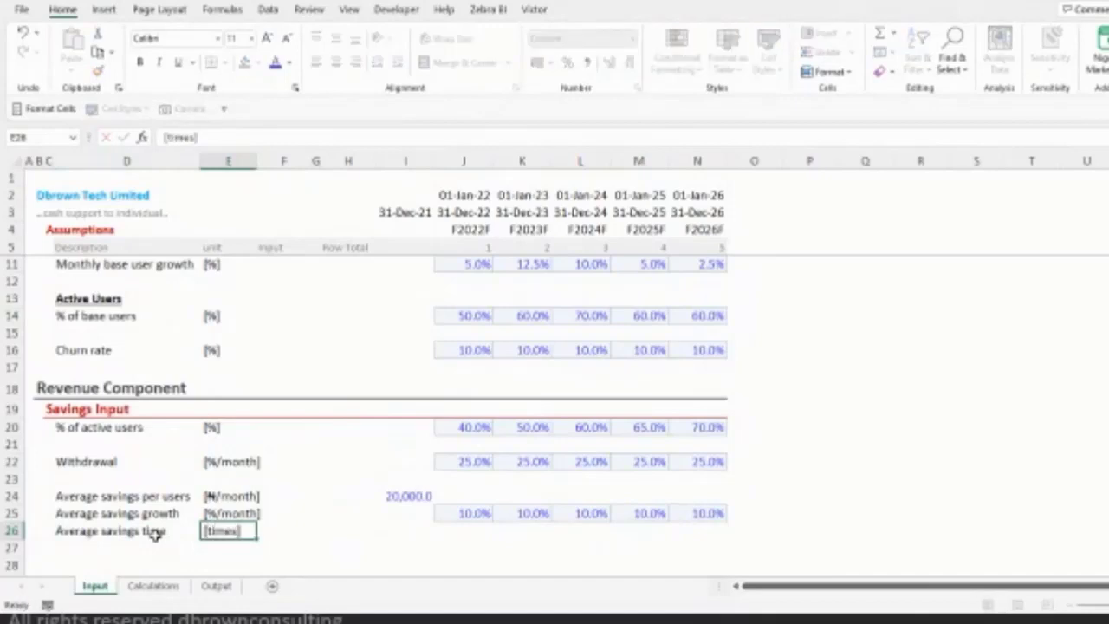
pyautogui.press('Tab')
pyautogui.press('Tab')
pyautogui.press('Tab')
pyautogui.press('Tab')
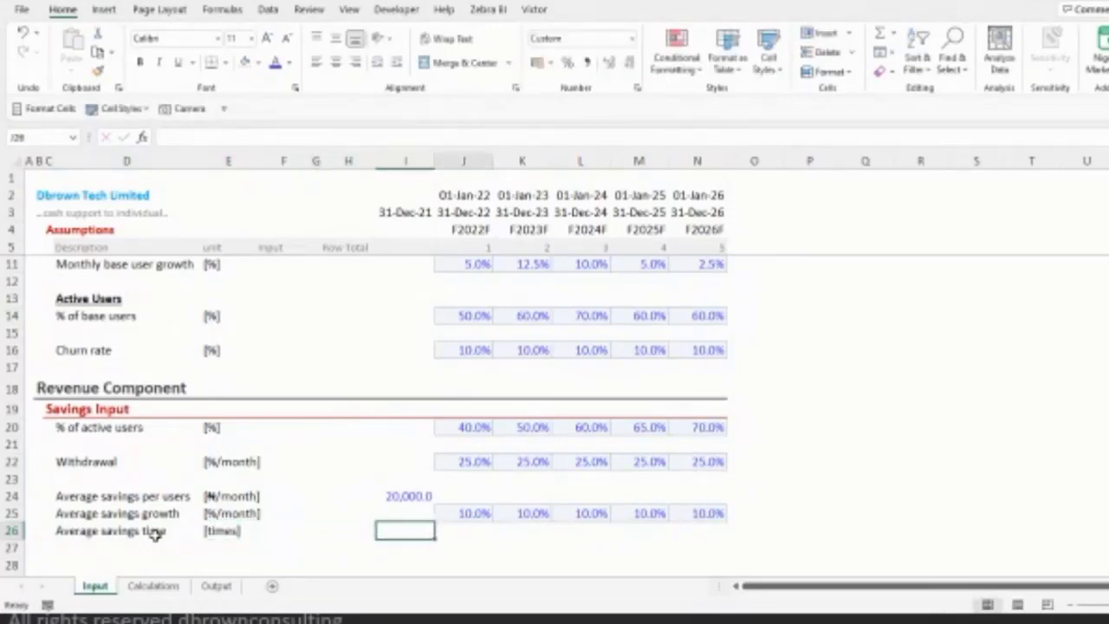
# - Apply the Input 2 cell style to Average savings time, J26:N26, and fill all five forecast years with 1
pyautogui.press('Right')
pyautogui.hotkey('shift', 'Right')
pyautogui.hotkey('shift', 'Right')
pyautogui.hotkey('shift', 'Right')
pyautogui.hotkey('shift', 'Right')
pyautogui.click(119, 109)
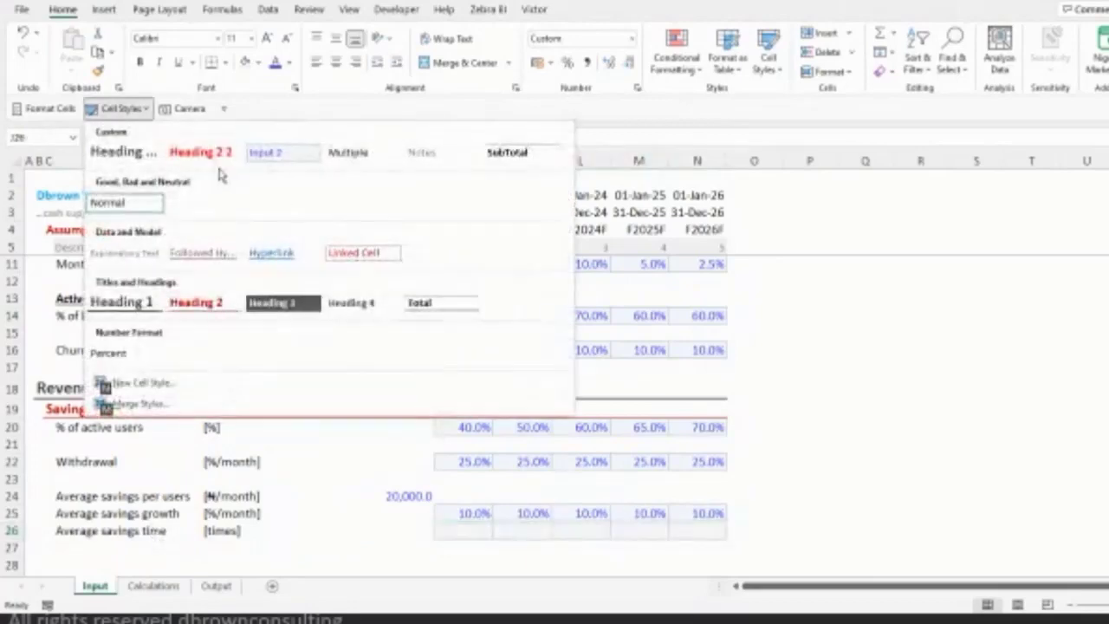
pyautogui.click(259, 153)
pyautogui.write('1')
pyautogui.hotkey('ctrl', 'Return')
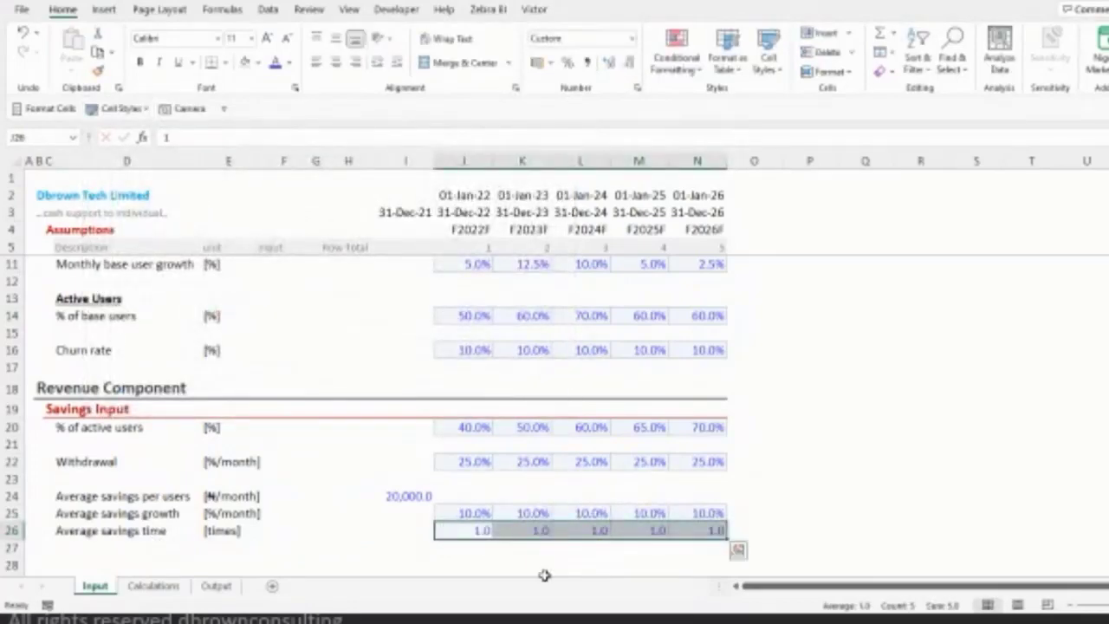
# - Format the yearly Average savings time values in J26:N26 with the Multiple cell style
pyautogui.click(120, 108)
pyautogui.click(351, 154)
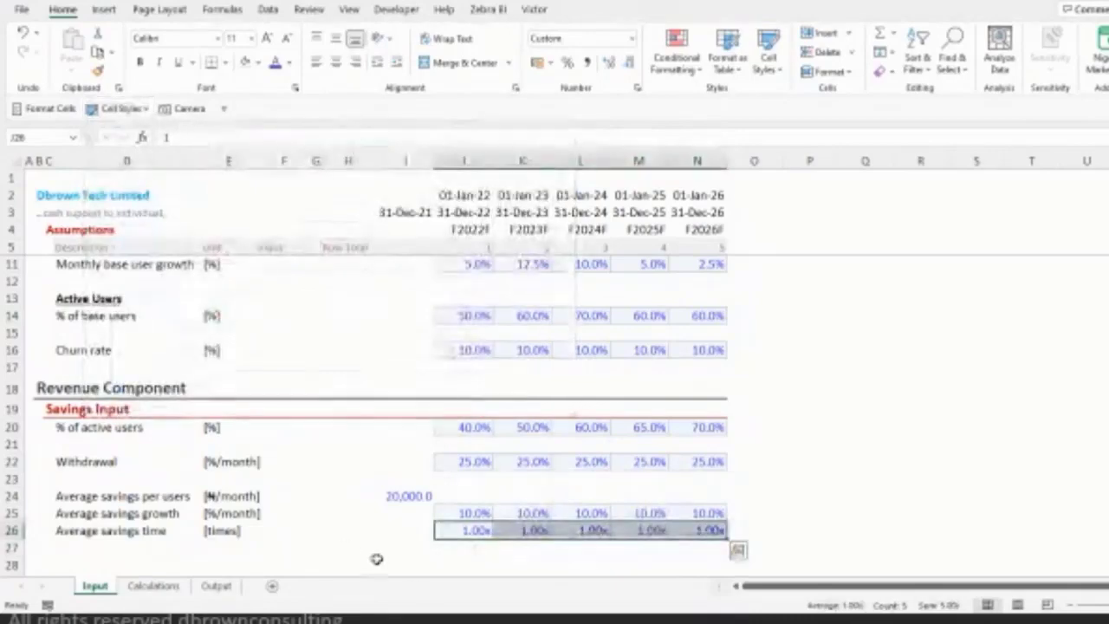
pyautogui.click(327, 531)
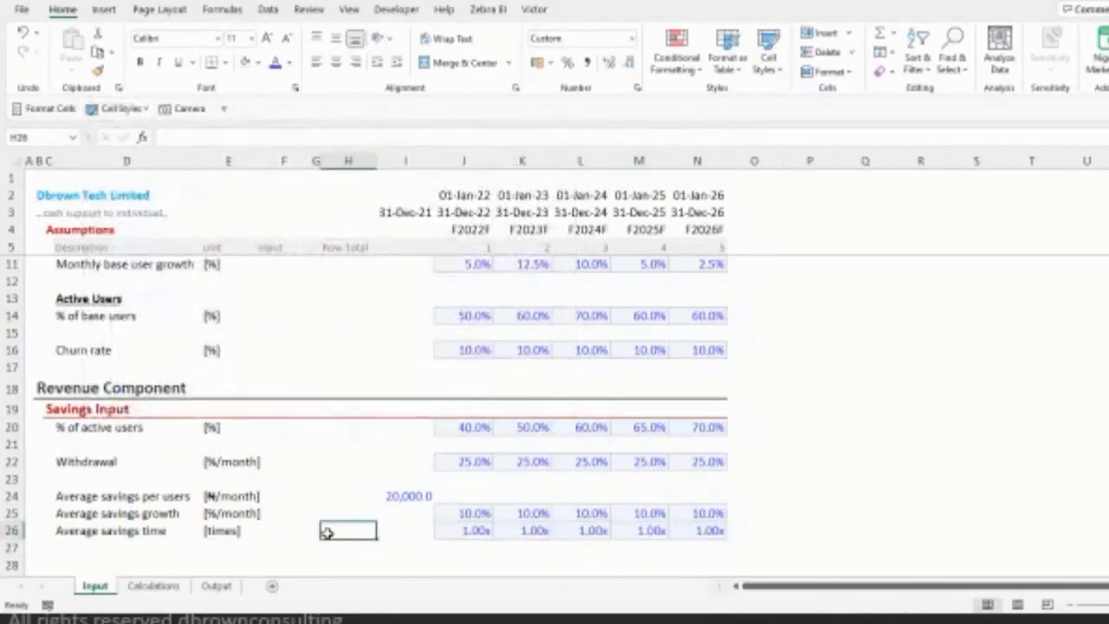
# - Extend the Withdrawal label in D22 to read "Withdrawal % of savings"
pyautogui.doubleClick(130, 461)
pyautogui.write('of')
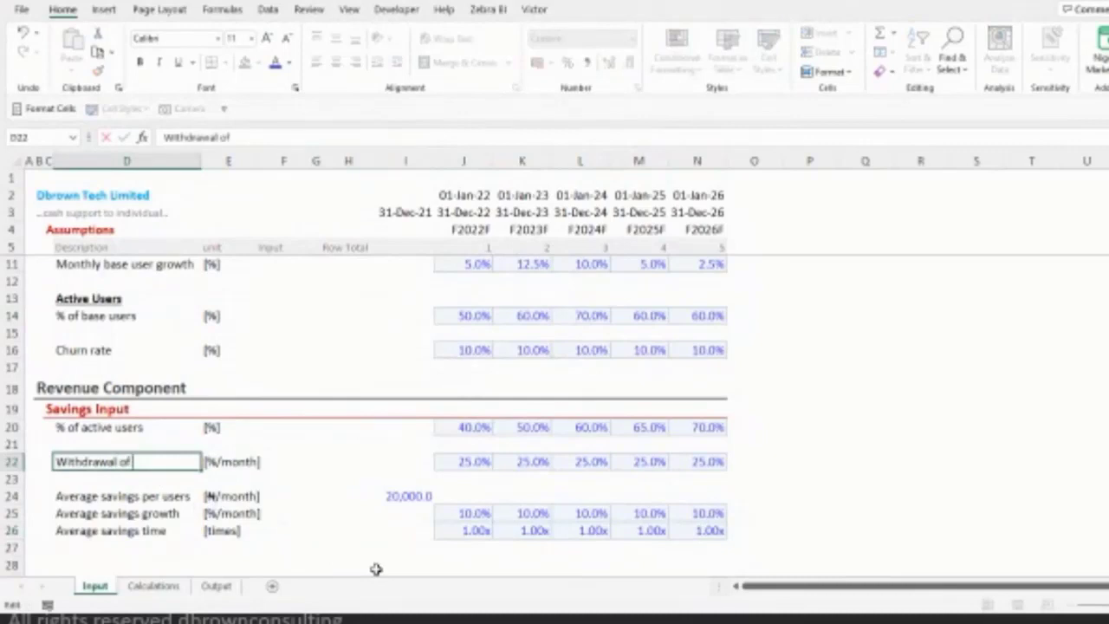
pyautogui.write('% of sa')
pyautogui.press('BackSpace')
pyautogui.press('BackSpace')
pyautogui.press('BackSpace')
pyautogui.press('BackSpace')
pyautogui.press('BackSpace')
pyautogui.press('BackSpace')
pyautogui.press('BackSpace')
pyautogui.write('% of savings')
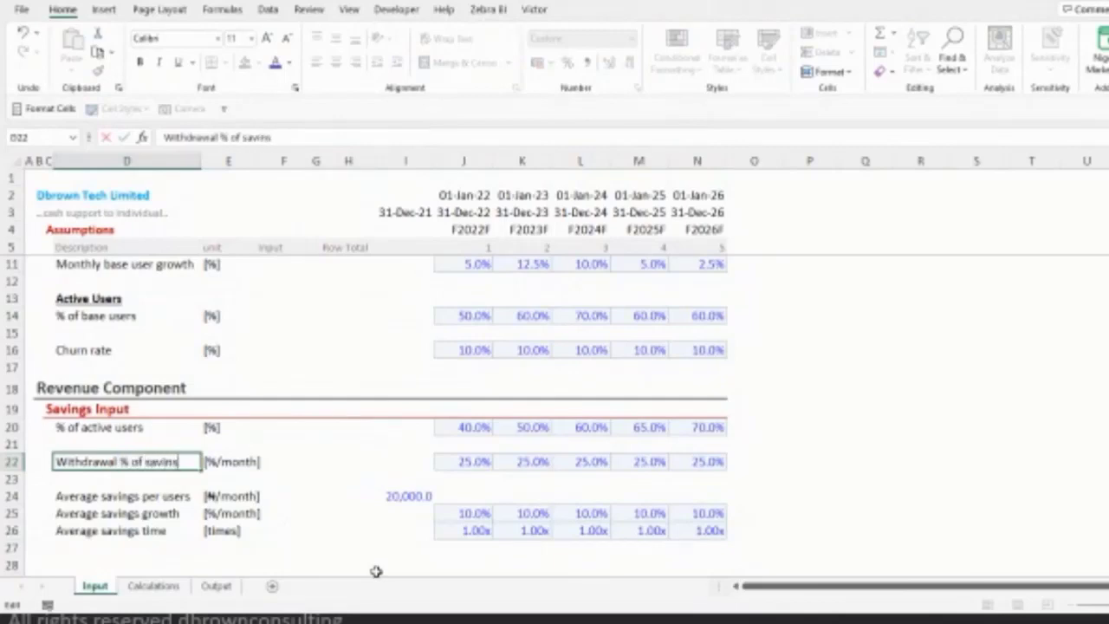
pyautogui.hotkey('ctrl', 'Return')
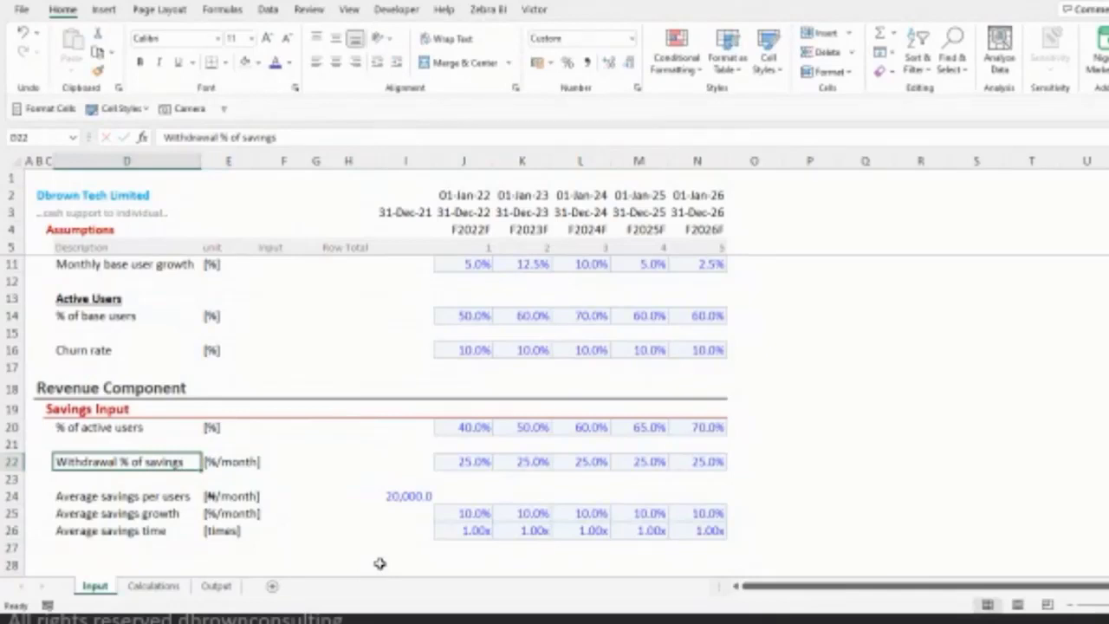
pyautogui.click(330, 365)
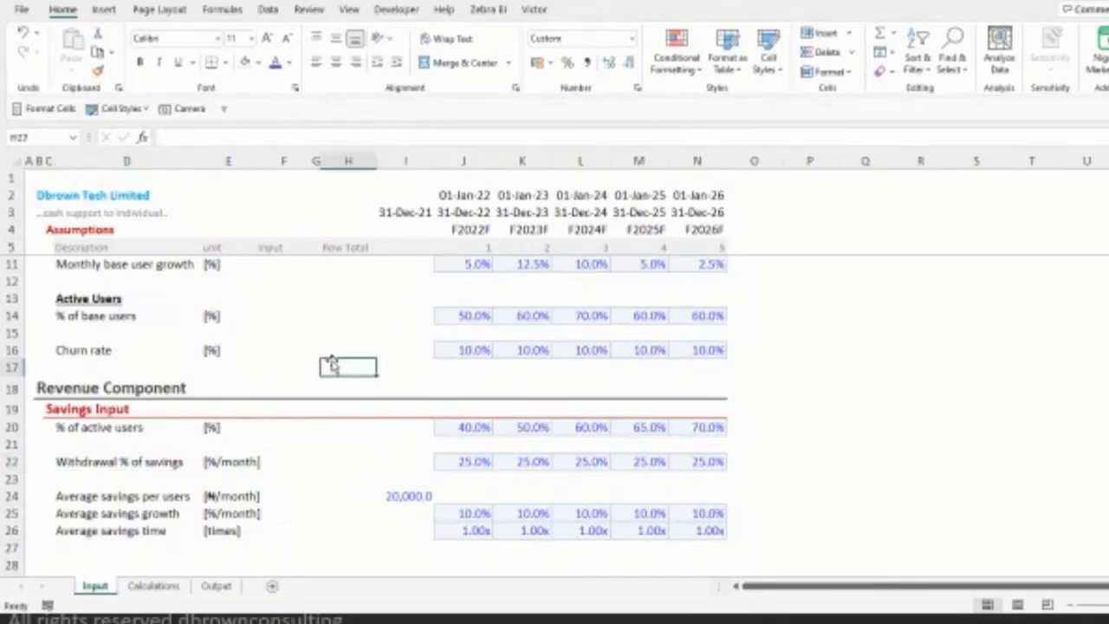
pyautogui.keyDown('ctrl'); pyautogui.scroll(-1, 330, 365); pyautogui.keyUp('ctrl')
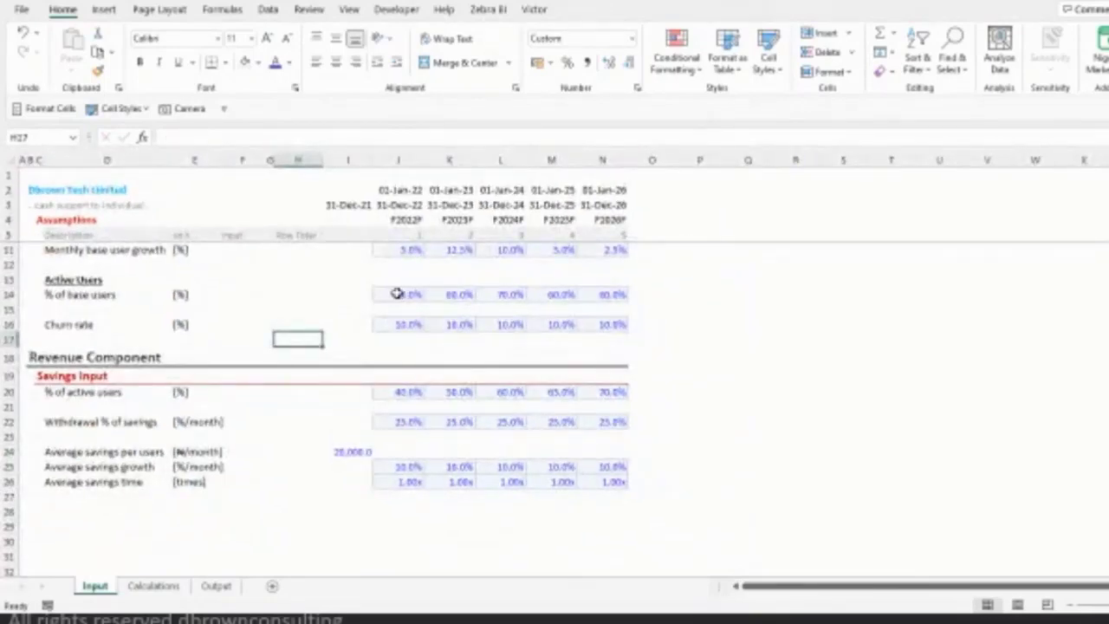
pyautogui.moveTo(394, 295); pyautogui.dragTo(615, 293)
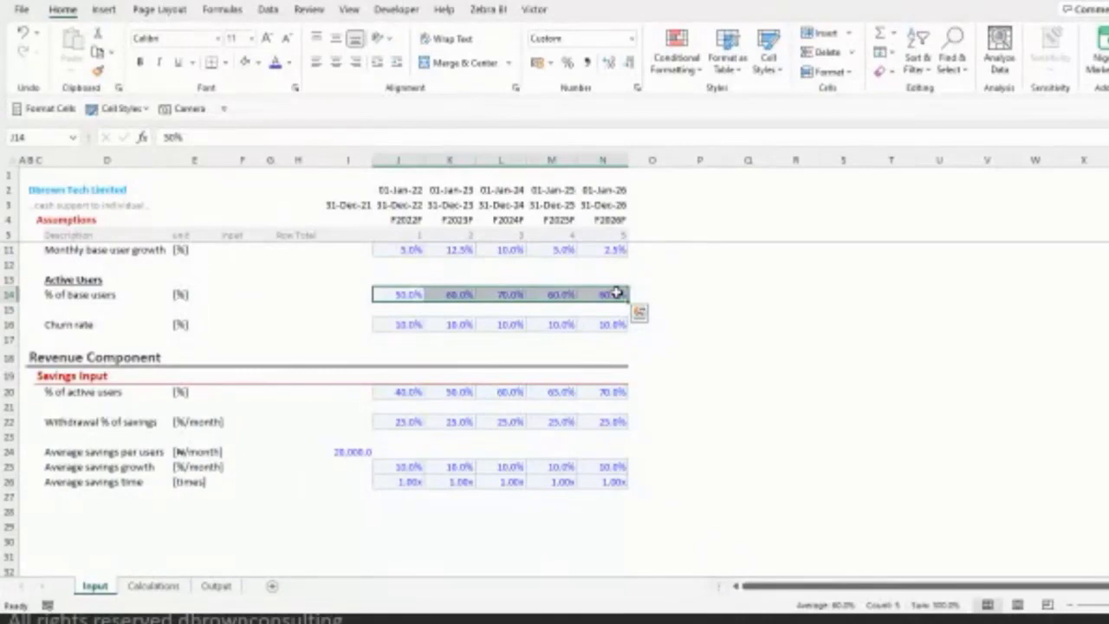
pyautogui.click(342, 518)
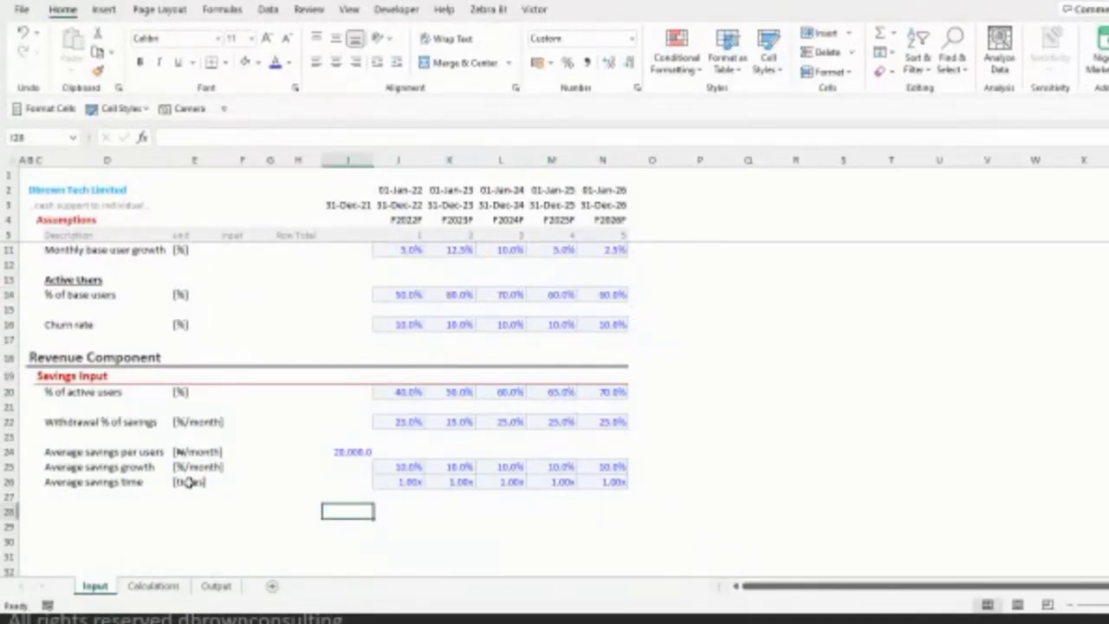
# - Label D28, one blank row below Average savings time, "Yield on savings"
pyautogui.click(110, 518)
pyautogui.write('Yield on')
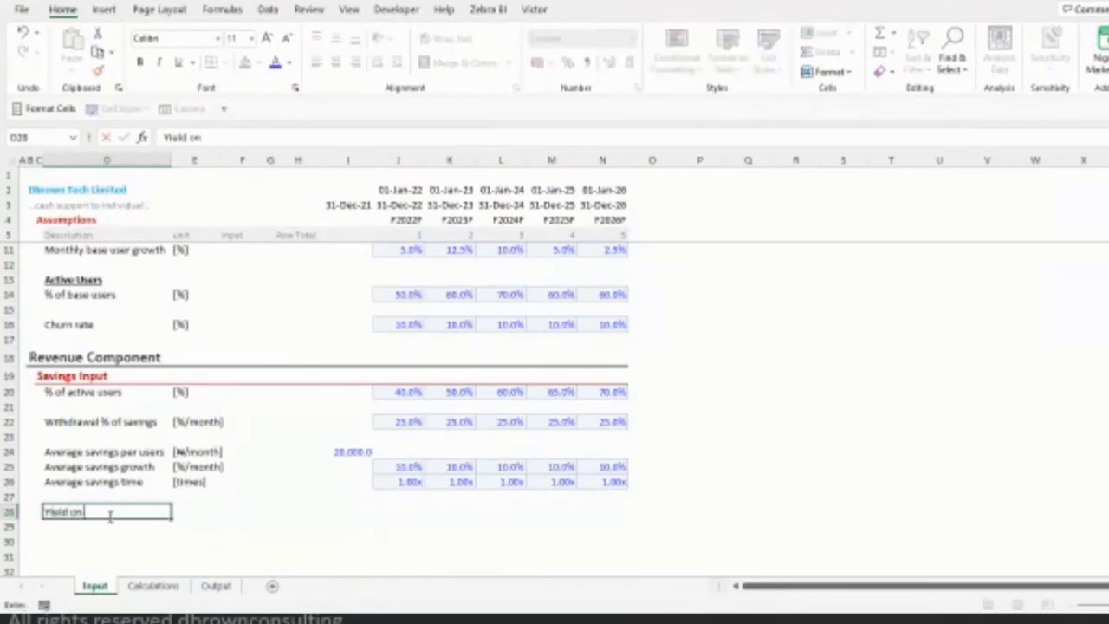
pyautogui.write(' savings')
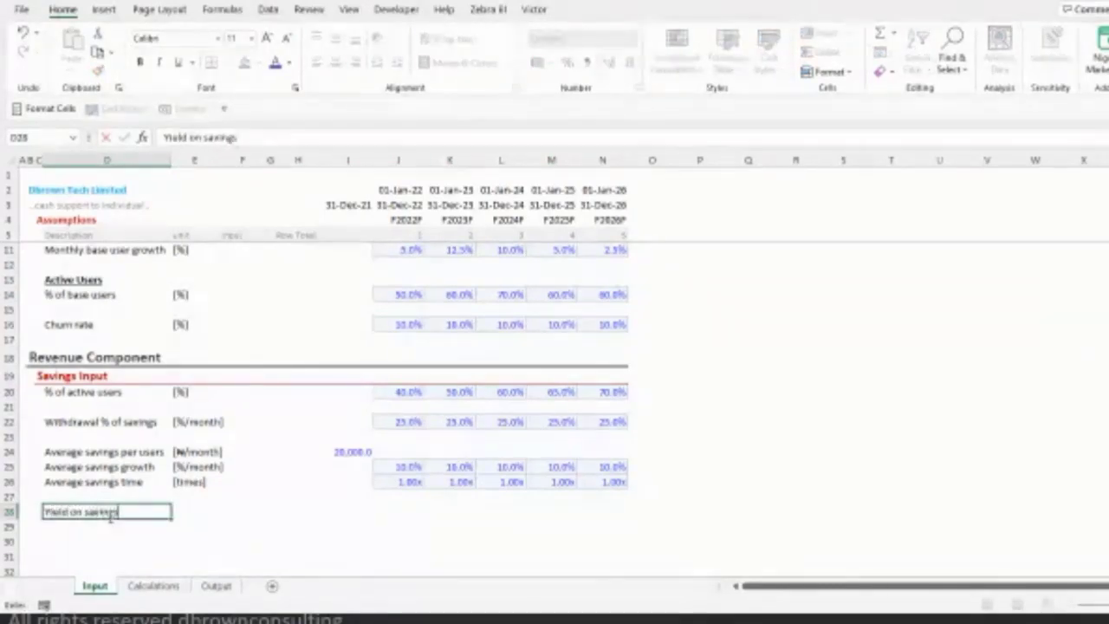
pyautogui.press('Tab')
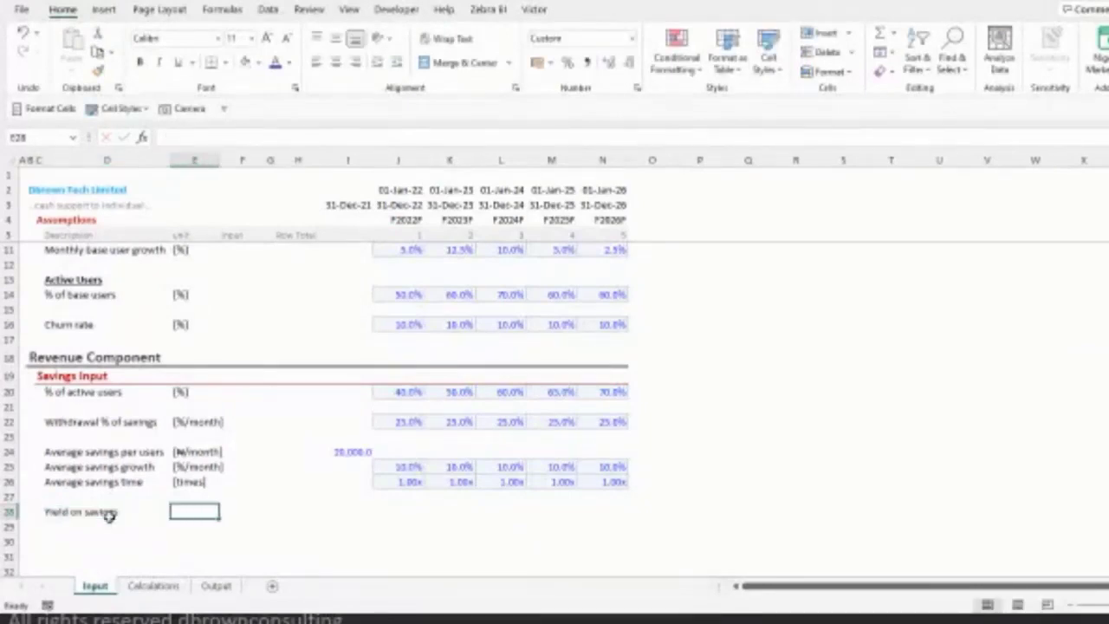
# - Copy the [%/month] unit from the withdrawal row, E22, to the Yield on savings row in E28
pyautogui.press('Up')
pyautogui.press('Up')
pyautogui.press('Up')
pyautogui.press('Up')
pyautogui.press('Up')
pyautogui.press('Up')
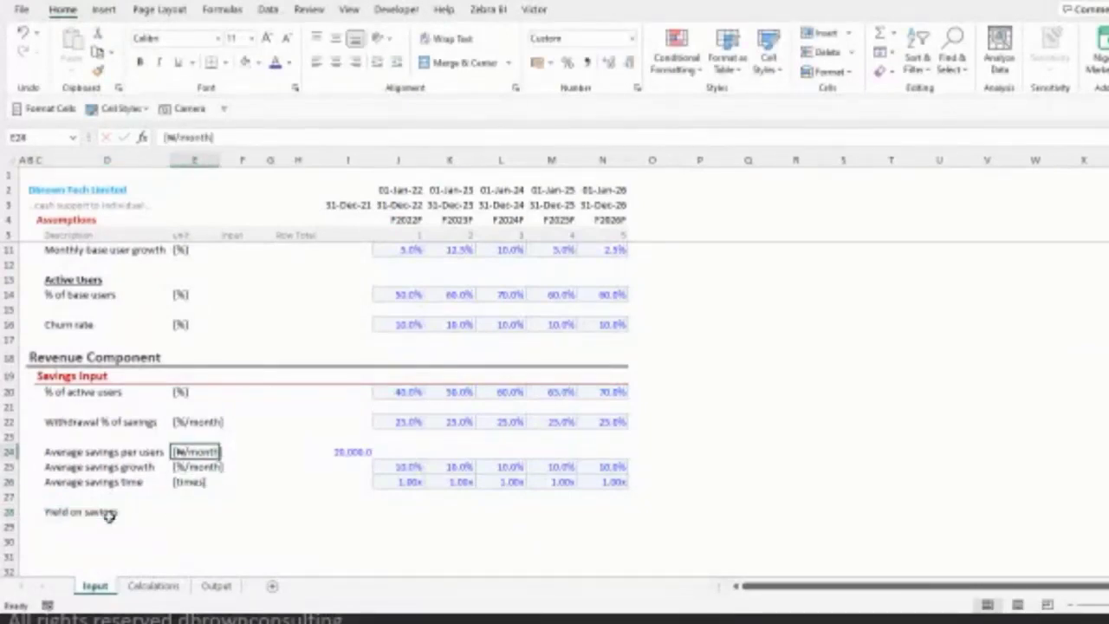
pyautogui.hotkey('ctrl', 'c')
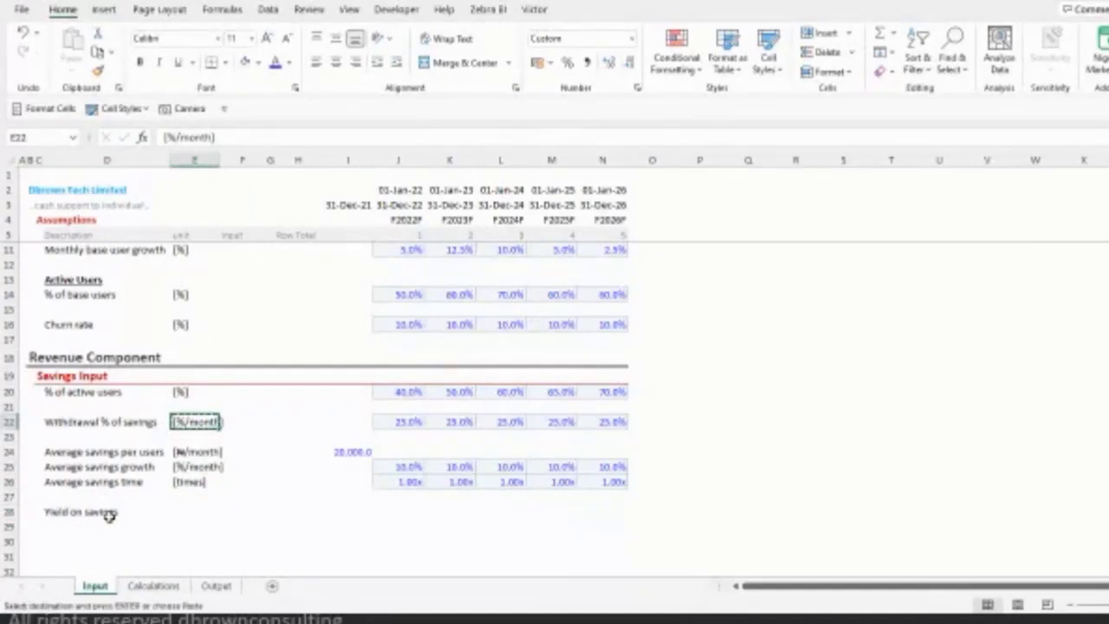
pyautogui.press('Down')
pyautogui.press('Down')
pyautogui.press('Down')
pyautogui.press('Down')
pyautogui.press('Down')
pyautogui.press('Down')
pyautogui.hotkey('ctrl', 'v')
pyautogui.press('Escape')
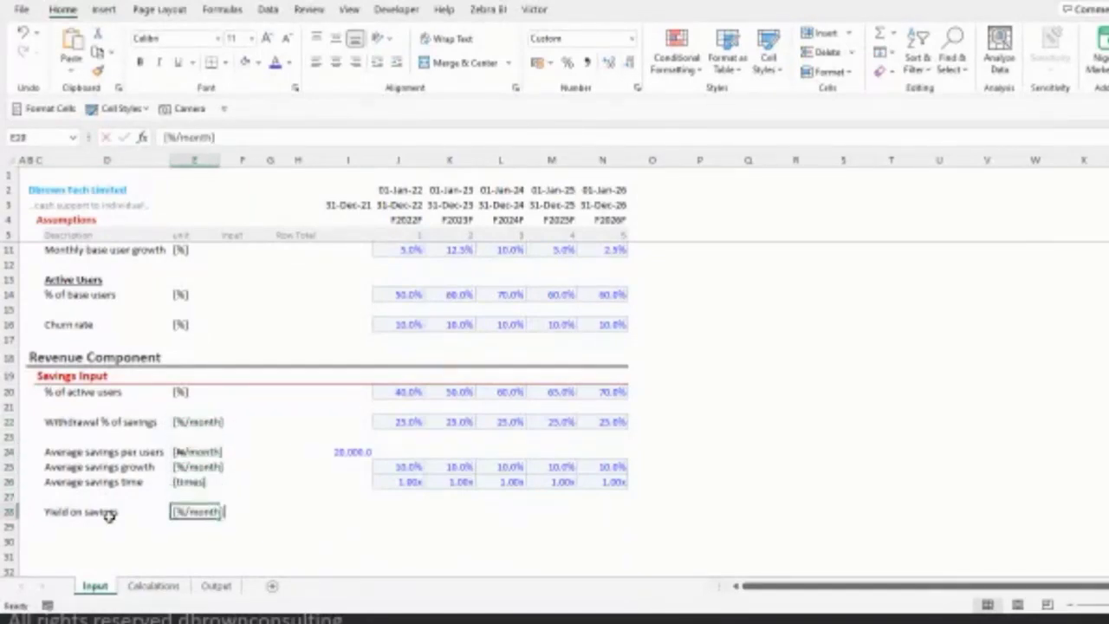
# - Change the Yield on savings unit in E28 to [%/year]
pyautogui.press('F2')
pyautogui.press('Left')
pyautogui.hotkey('shift', 'Left')
pyautogui.hotkey('shift', 'Left')
pyautogui.hotkey('shift', 'Left')
pyautogui.hotkey('shift', 'Left')
pyautogui.hotkey('shift', 'Left')
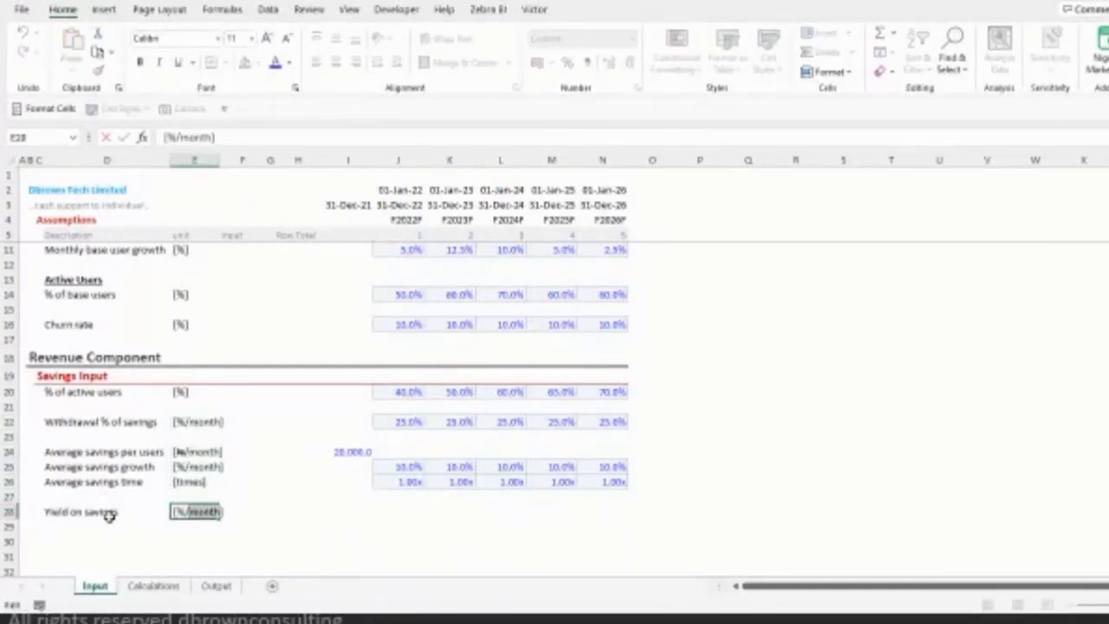
pyautogui.write('year')
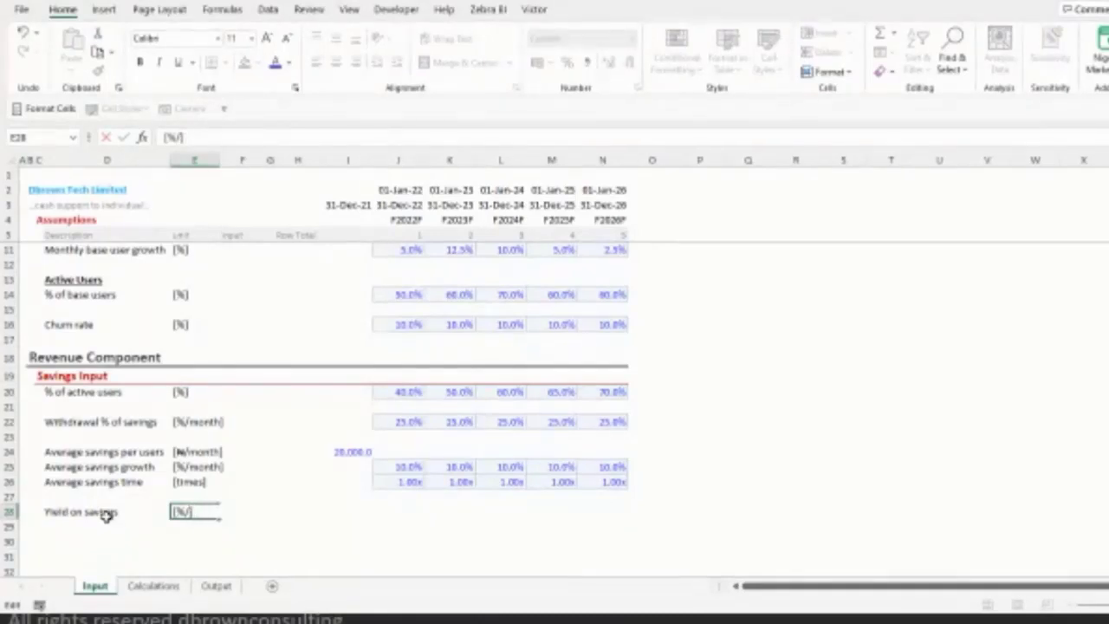
pyautogui.hotkey('ctrl', 'Return')
# - Apply the Input 2 cell style to the five yearly Yield on savings cells, J28:N28
pyautogui.press('Right')
pyautogui.press('Right')
pyautogui.press('Right')
pyautogui.press('Right')
pyautogui.press('Right')
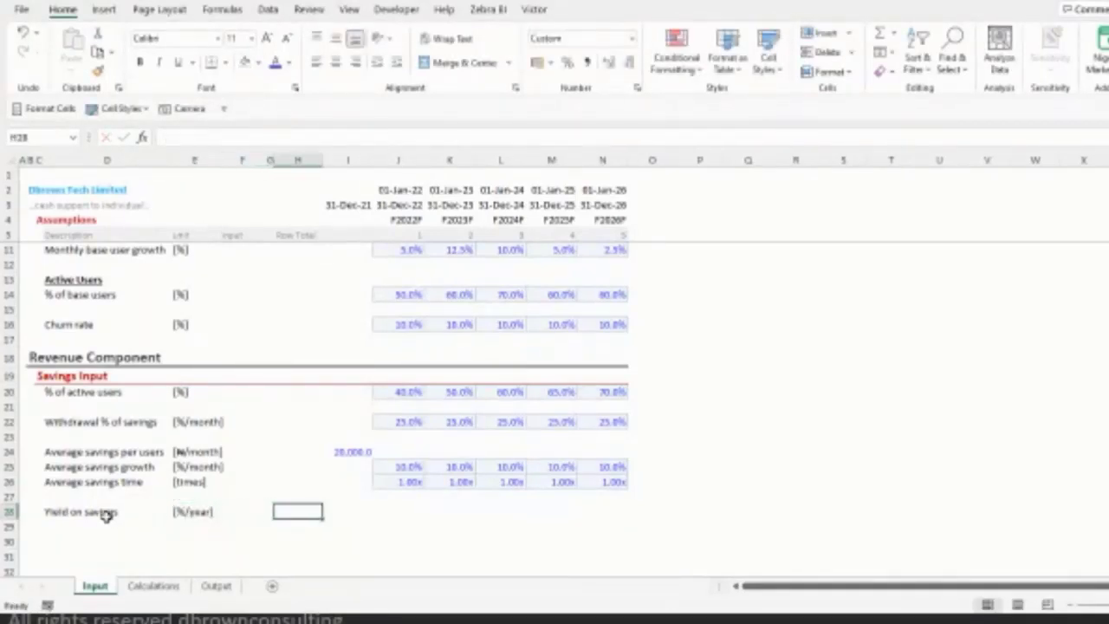
pyautogui.hotkey('shift', 'Right')
pyautogui.hotkey('shift', 'Right')
pyautogui.hotkey('shift', 'Right')
pyautogui.hotkey('shift', 'Right')
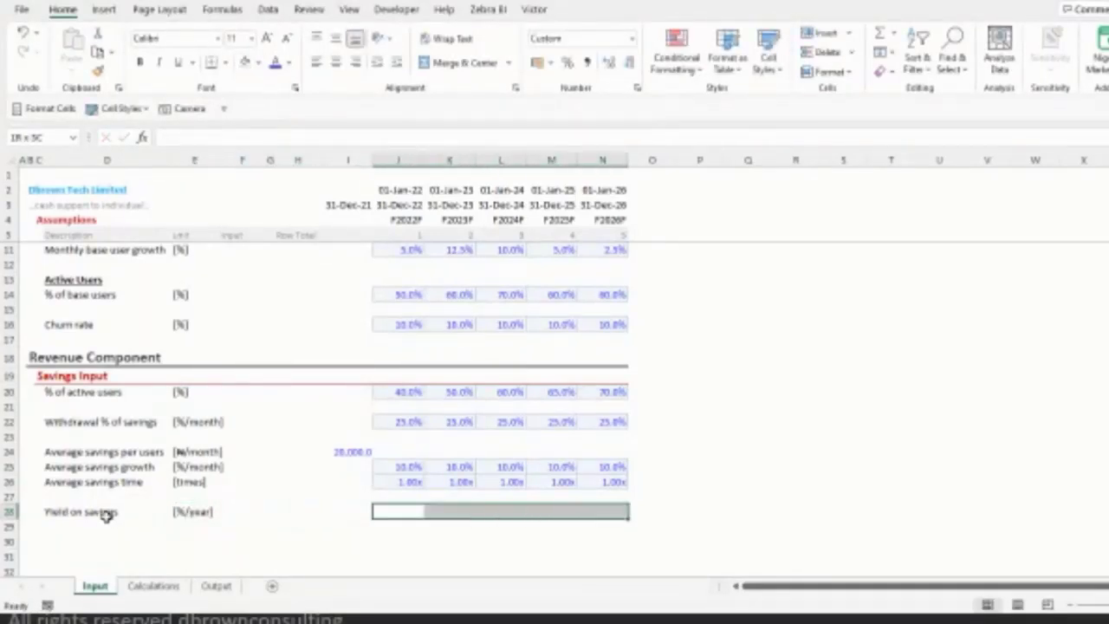
pyautogui.click(122, 109)
pyautogui.click(292, 153)
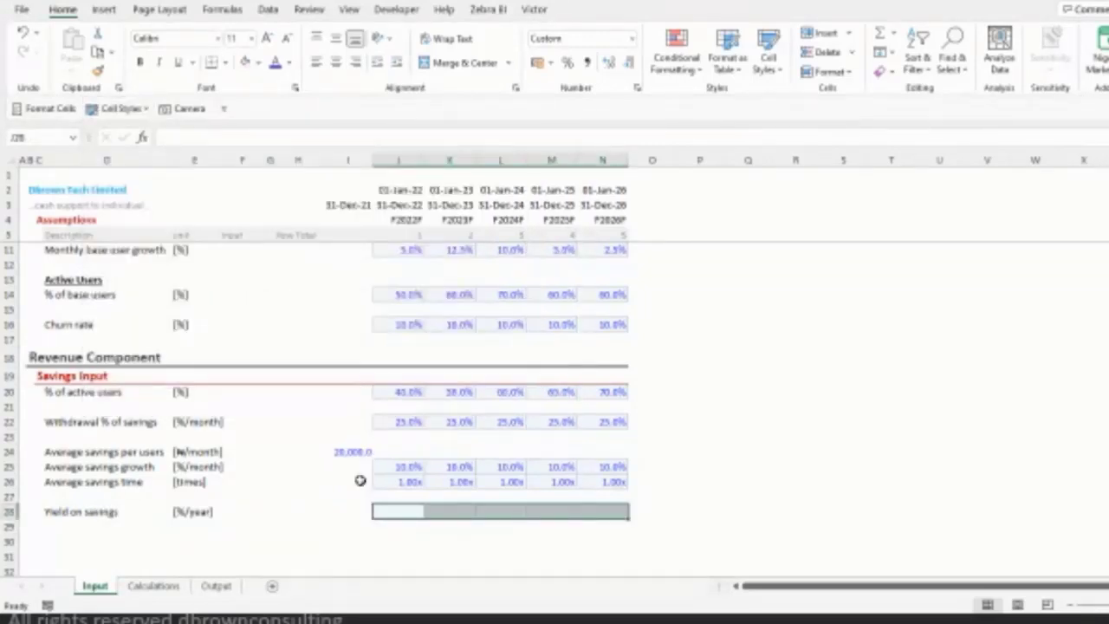
pyautogui.click(121, 108)
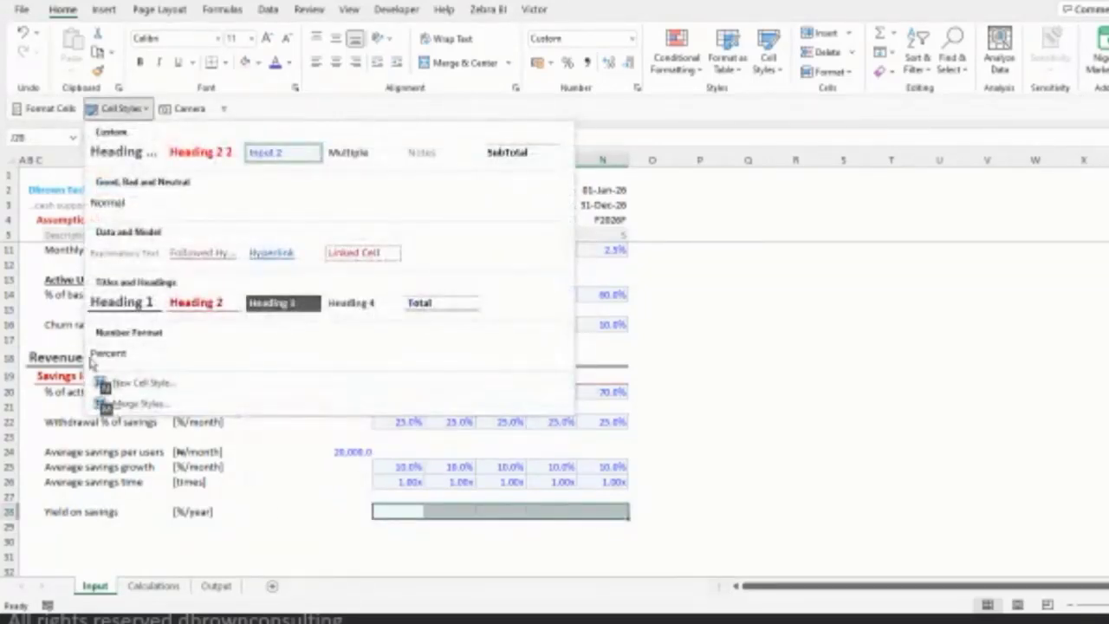
pyautogui.press('Escape')
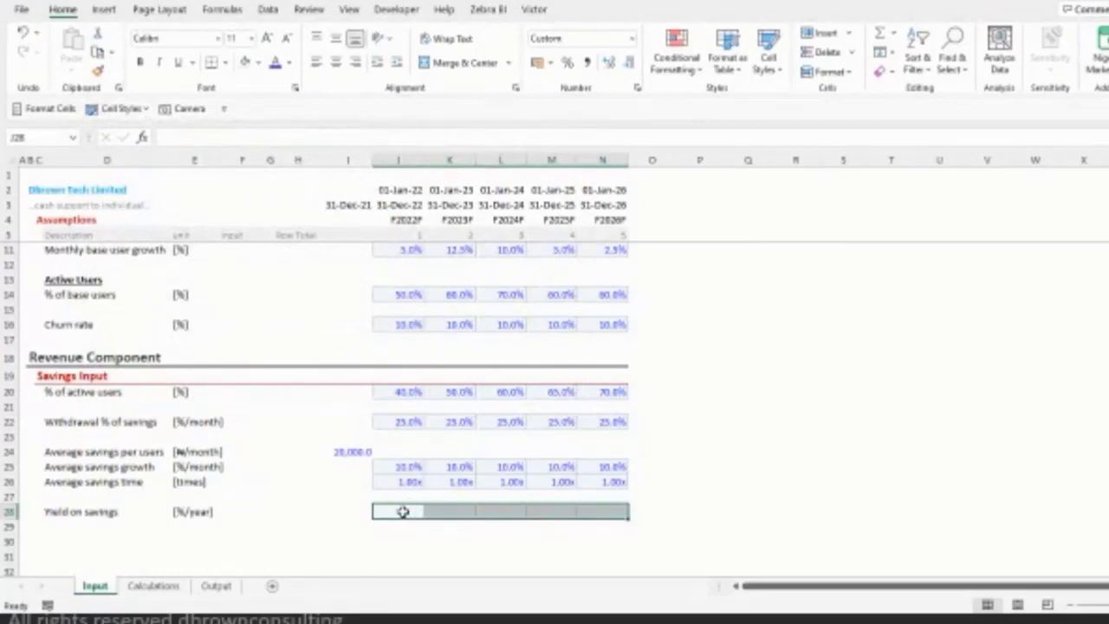
# - Set the Yield on savings to 10% for every forecast year, F2022F to F2026F, in J28:N28
pyautogui.write('1%')
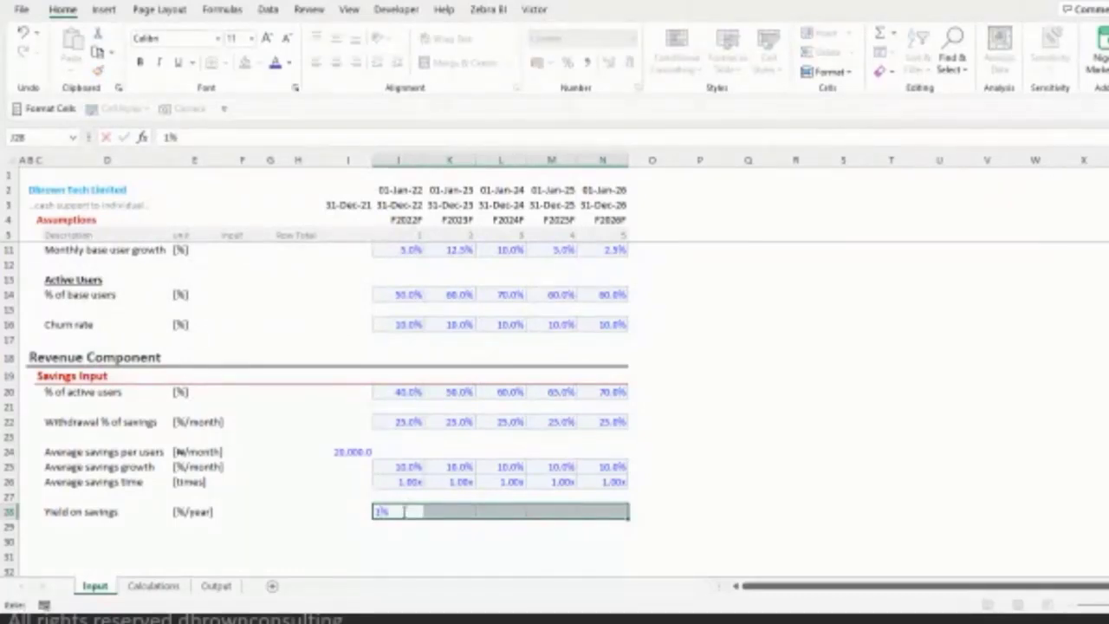
pyautogui.write('%')
pyautogui.hotkey('ctrl', 'Return')
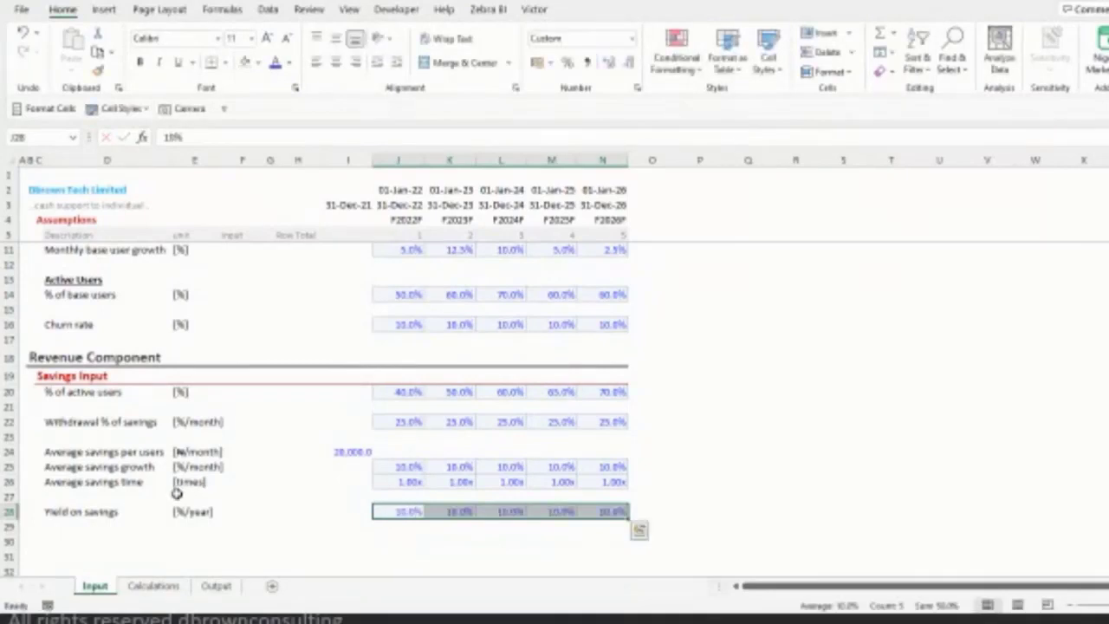
pyautogui.click(176, 494)
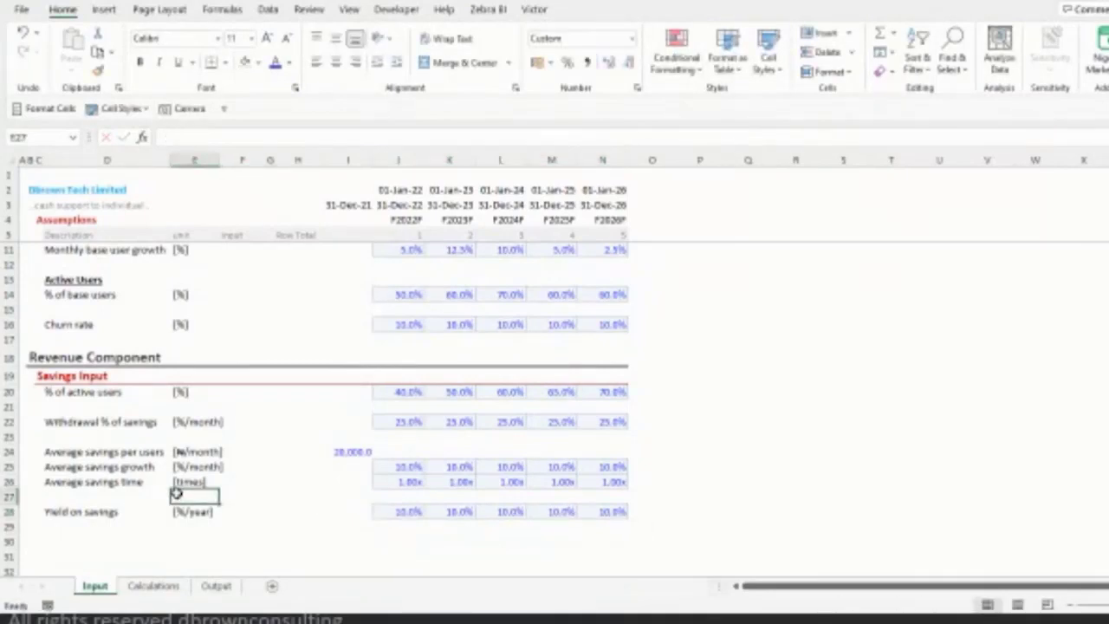
# - Copy the Savings Input heading row, row 19, to row 30 below the yield inputs
pyautogui.scroll(-1, 176, 494)
pyautogui.click(9, 330)
pyautogui.hotkey('ctrl', 'c')
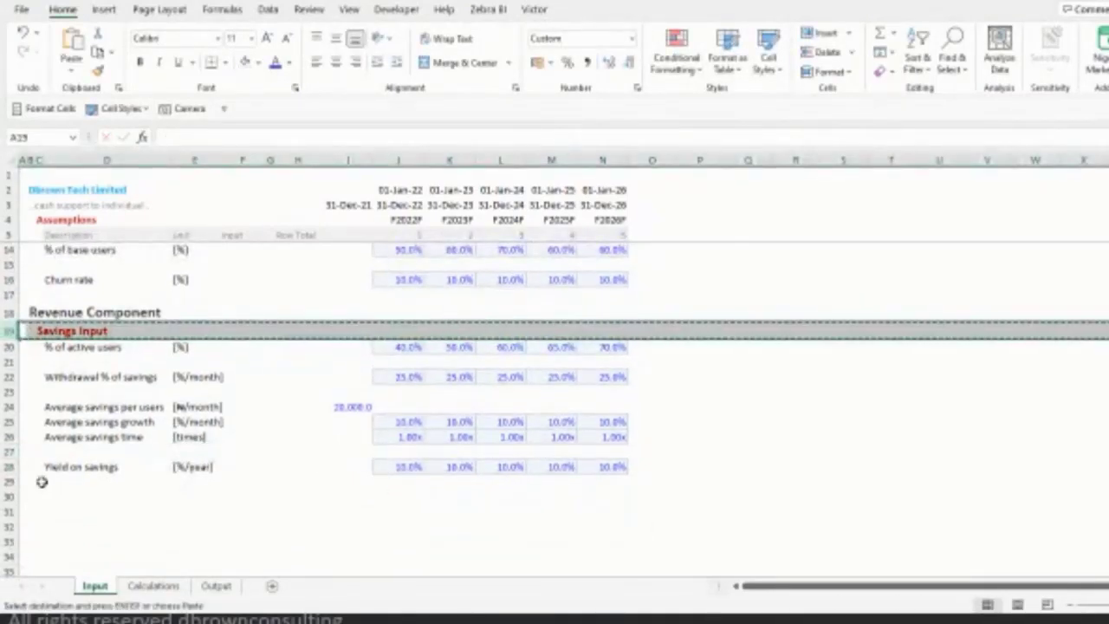
pyautogui.click(10, 497)
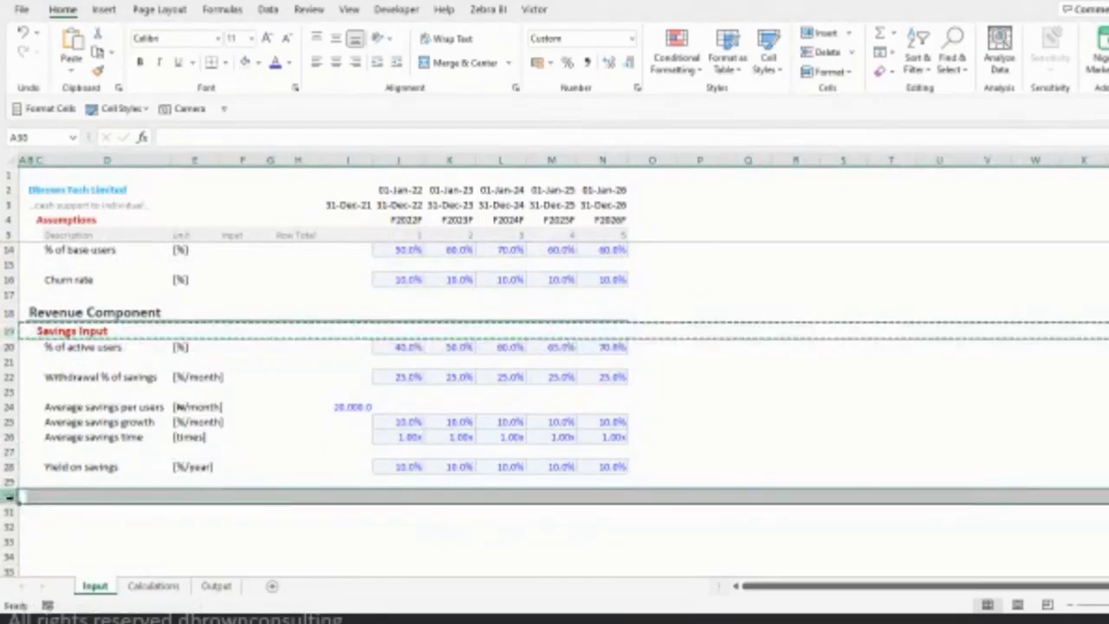
pyautogui.hotkey('ctrl', 'v')
# - Retitle the copied section heading in C30 as "Loans & Advances Inputs"
pyautogui.click(38, 497)
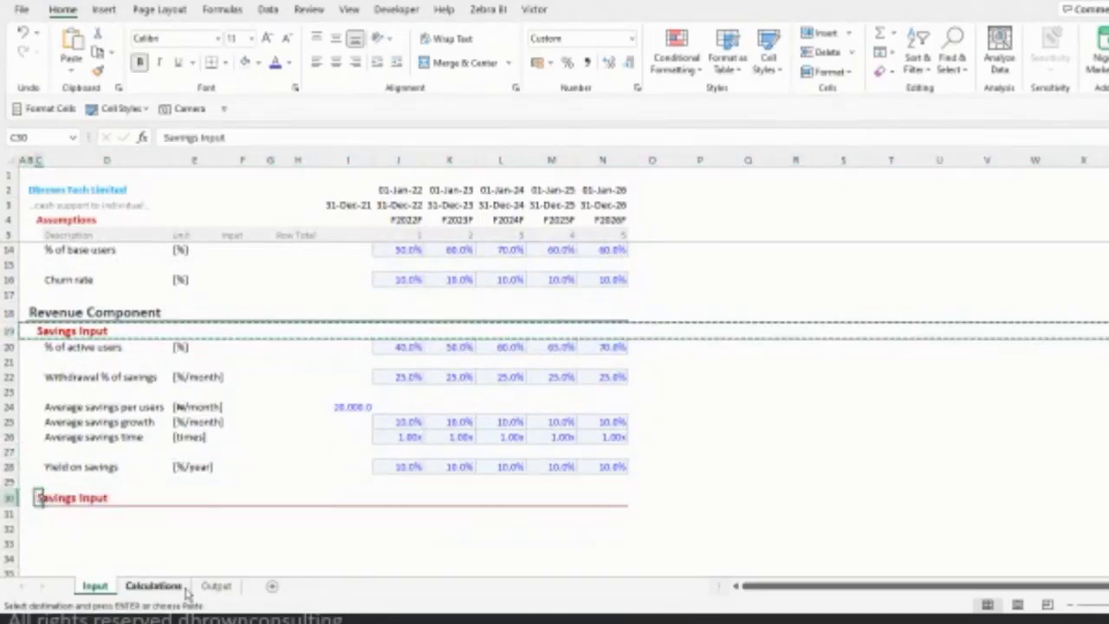
pyautogui.write('Loan')
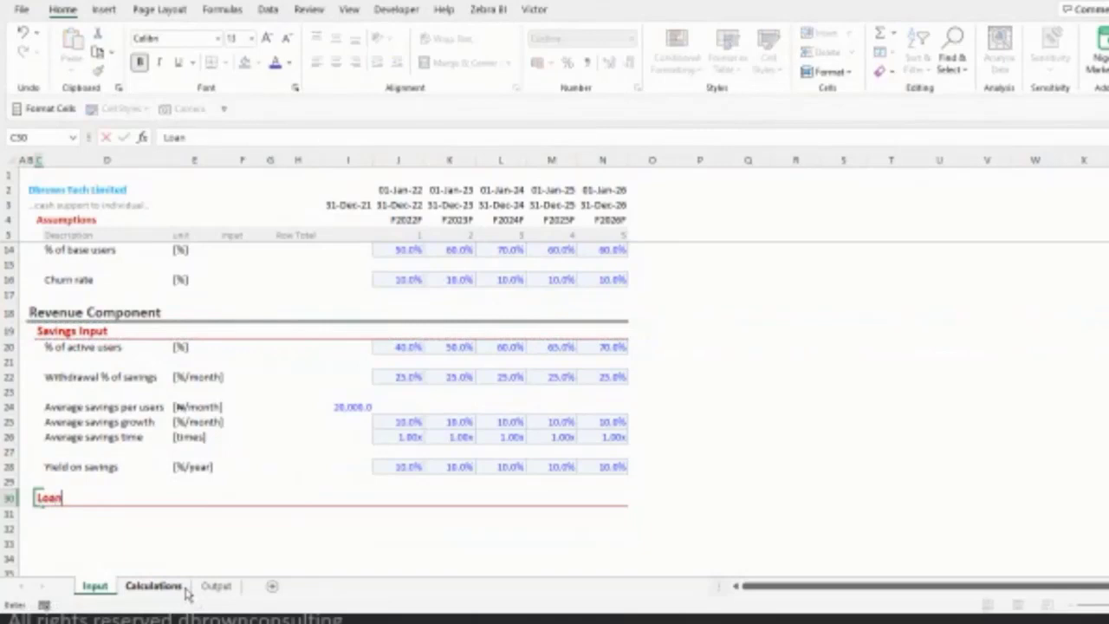
pyautogui.write('s')
pyautogui.write(' Inv')
pyautogui.press('BackSpace')
pyautogui.press('BackSpace')
pyautogui.press('BackSpace')
pyautogui.write('& Advances')
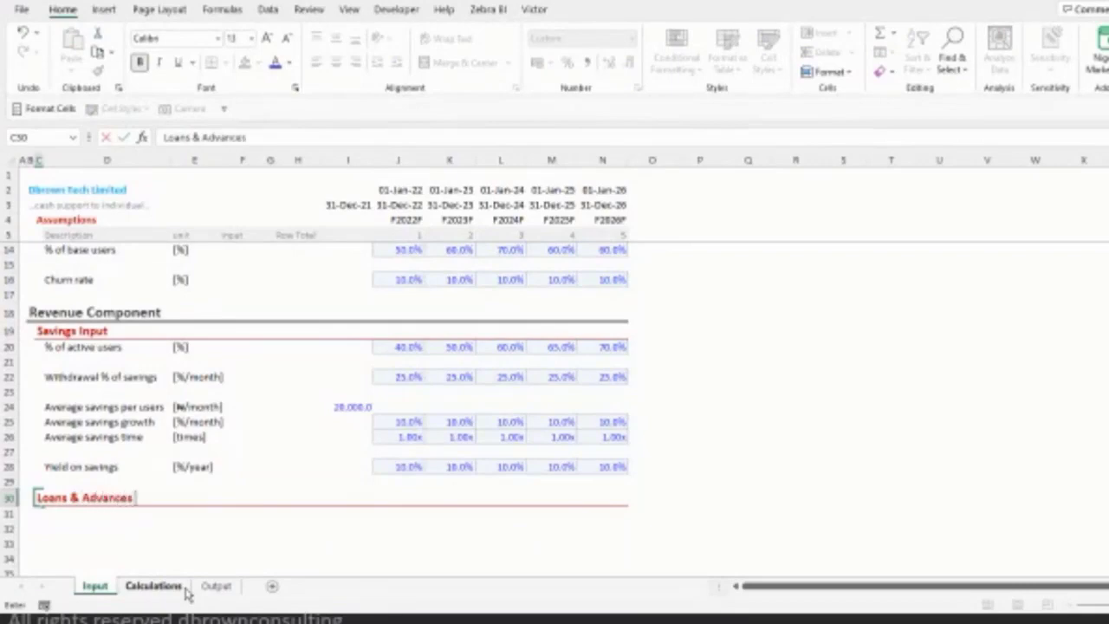
pyautogui.write(' Inputs')
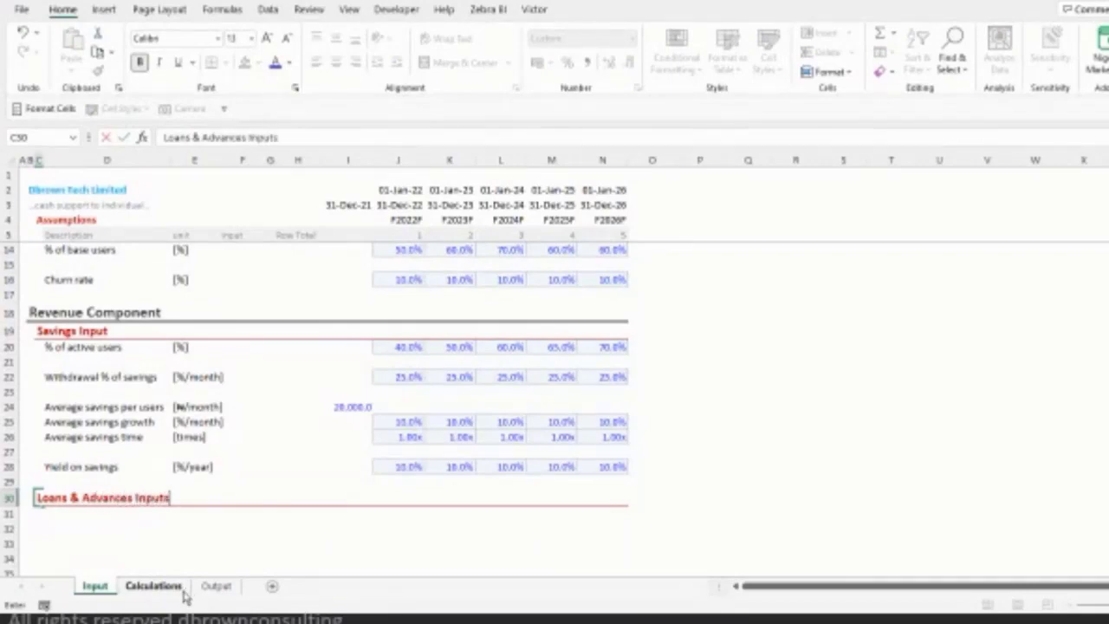
pyautogui.hotkey('ctrl', 'Return')
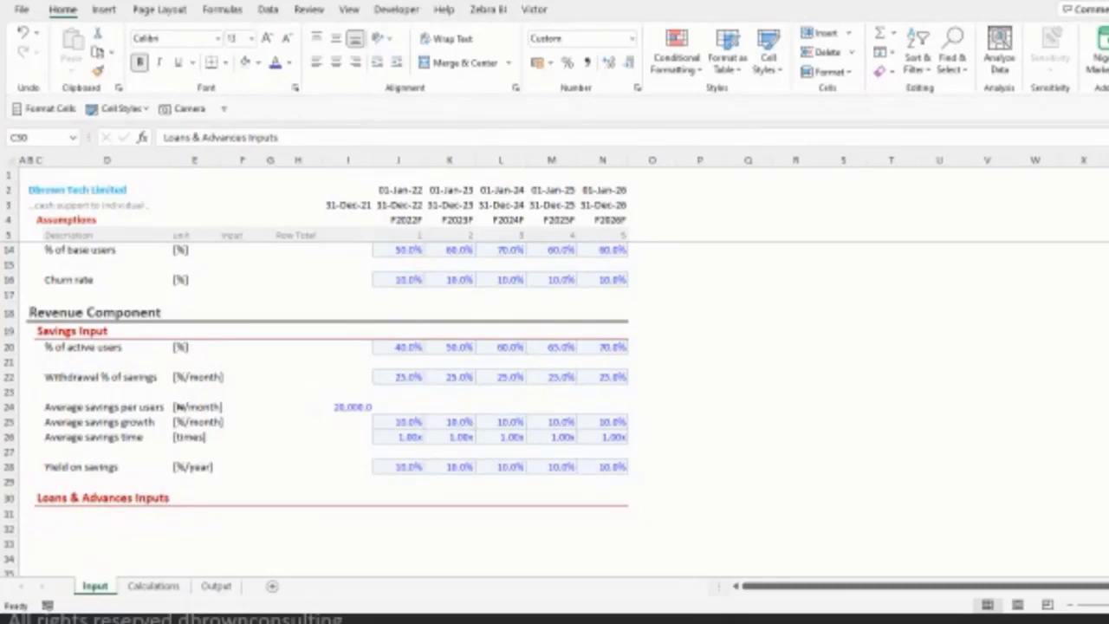
# - Label the first Loans & Advances input row in D31 "% of active users"
pyautogui.click(90, 512)
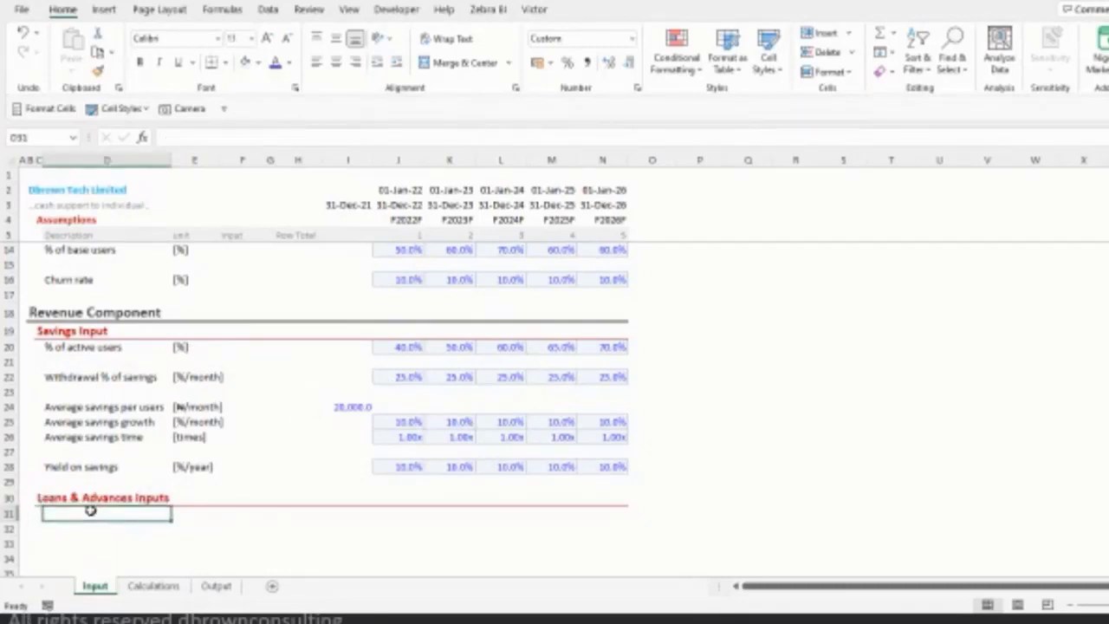
pyautogui.press('Down')
pyautogui.press('Down')
pyautogui.press('Down')
pyautogui.press('Down')
pyautogui.press('Down')
pyautogui.press('Down')
pyautogui.press('Down')
pyautogui.press('Down')
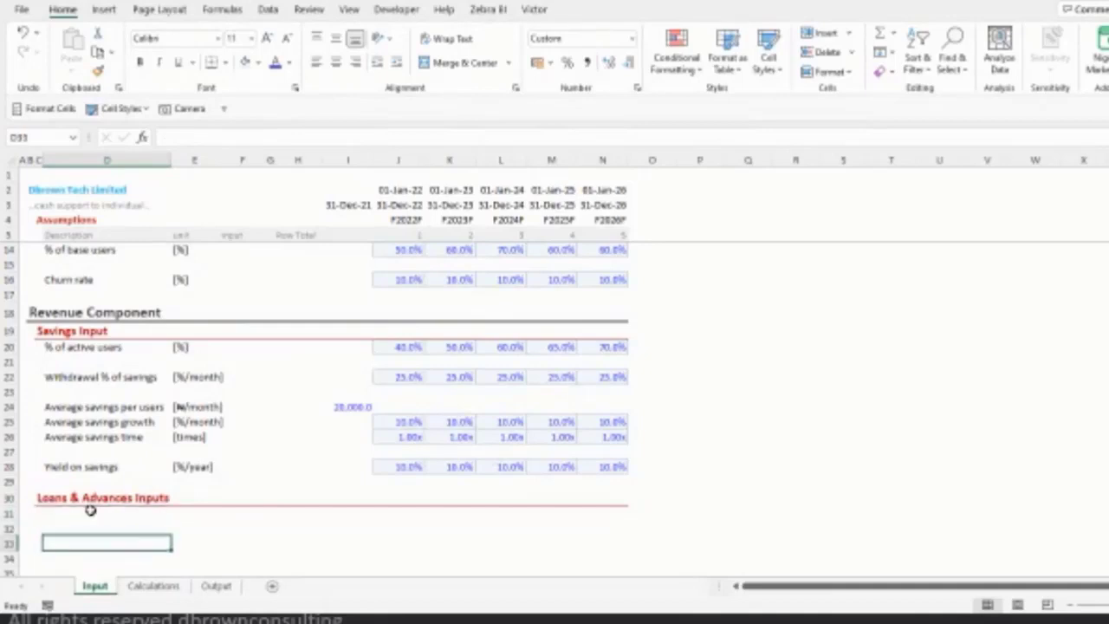
pyautogui.press('Up')
pyautogui.press('Up')
pyautogui.press('Up')
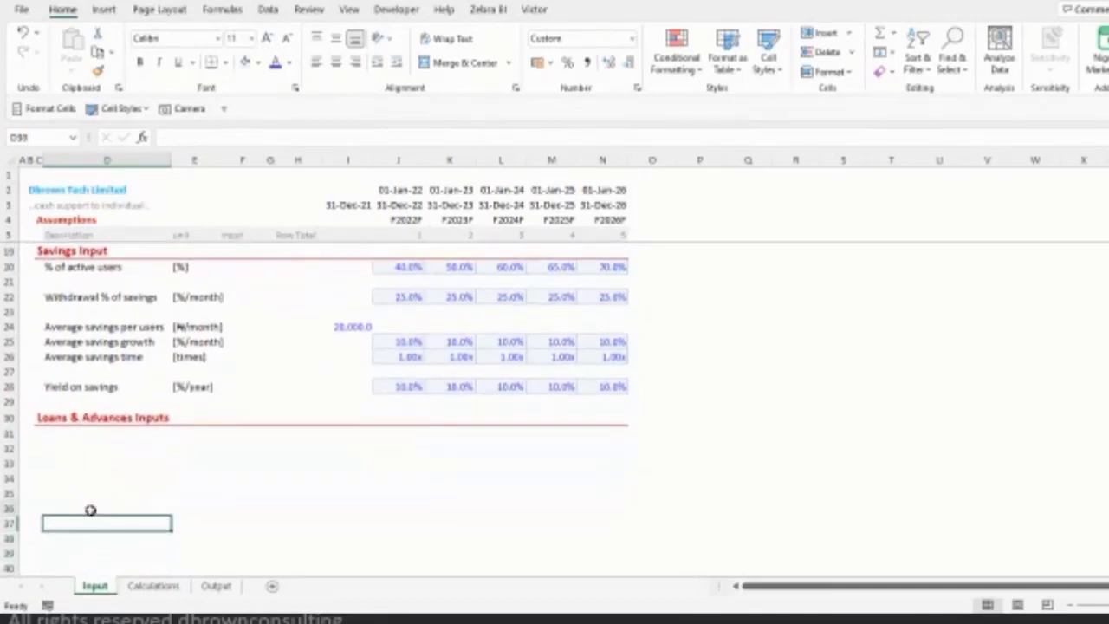
pyautogui.press('Left')
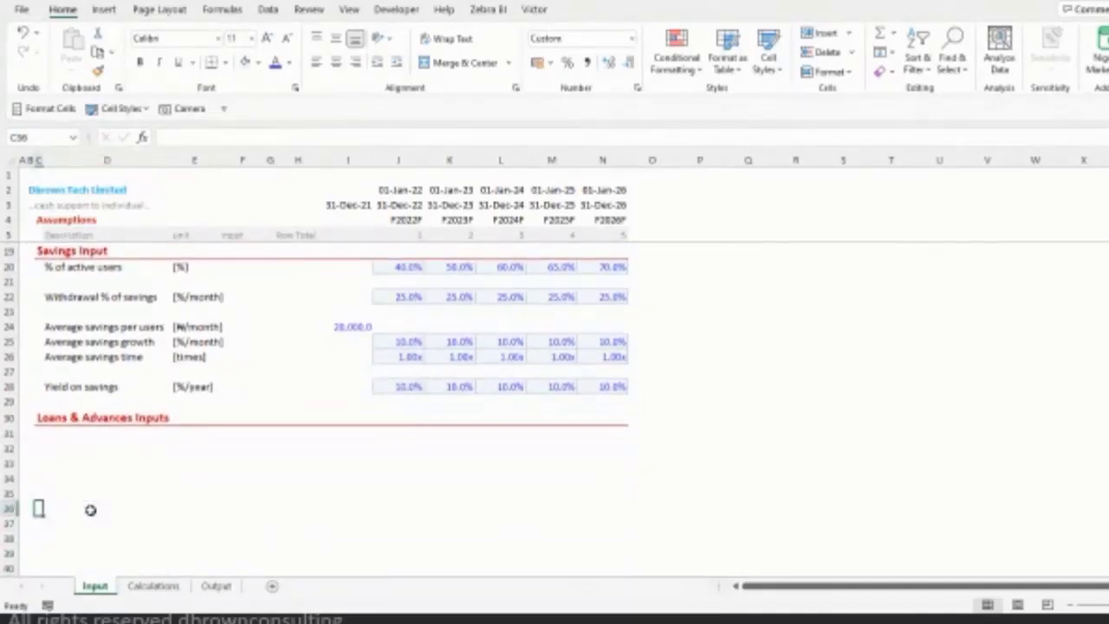
pyautogui.press('Up')
pyautogui.press('Up')
pyautogui.press('Up')
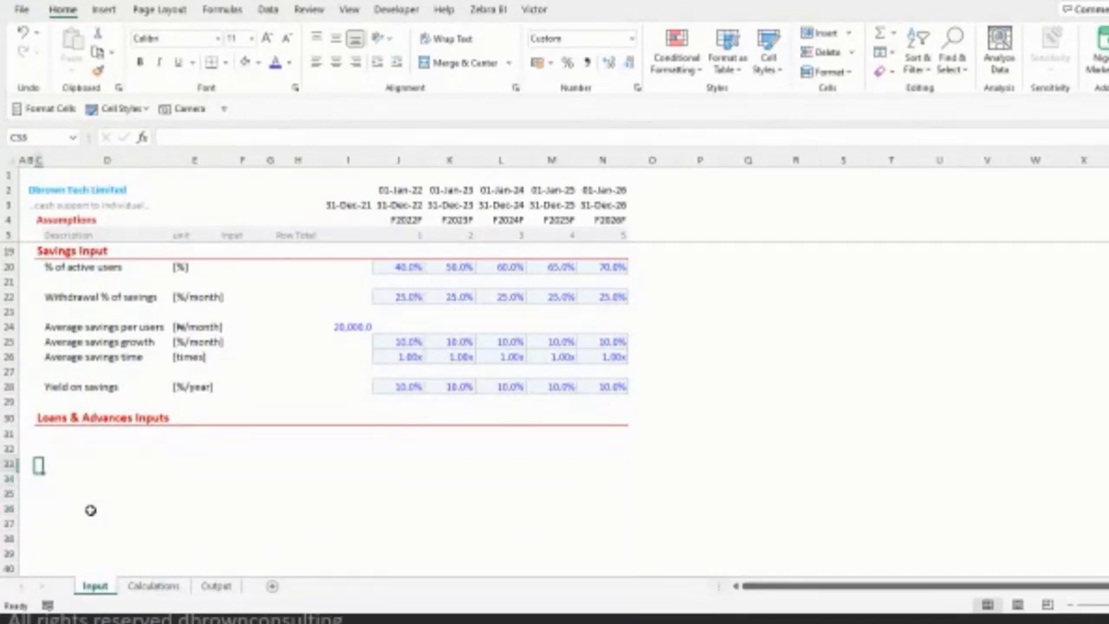
pyautogui.press('Up')
pyautogui.press('Right')
pyautogui.press('Up')
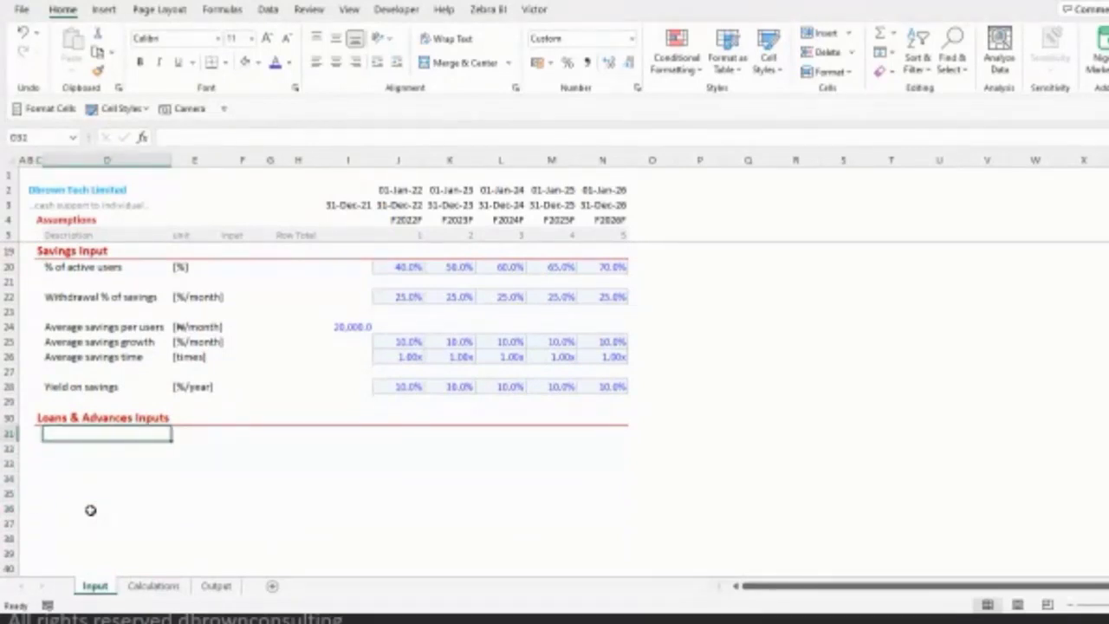
pyautogui.write('%')
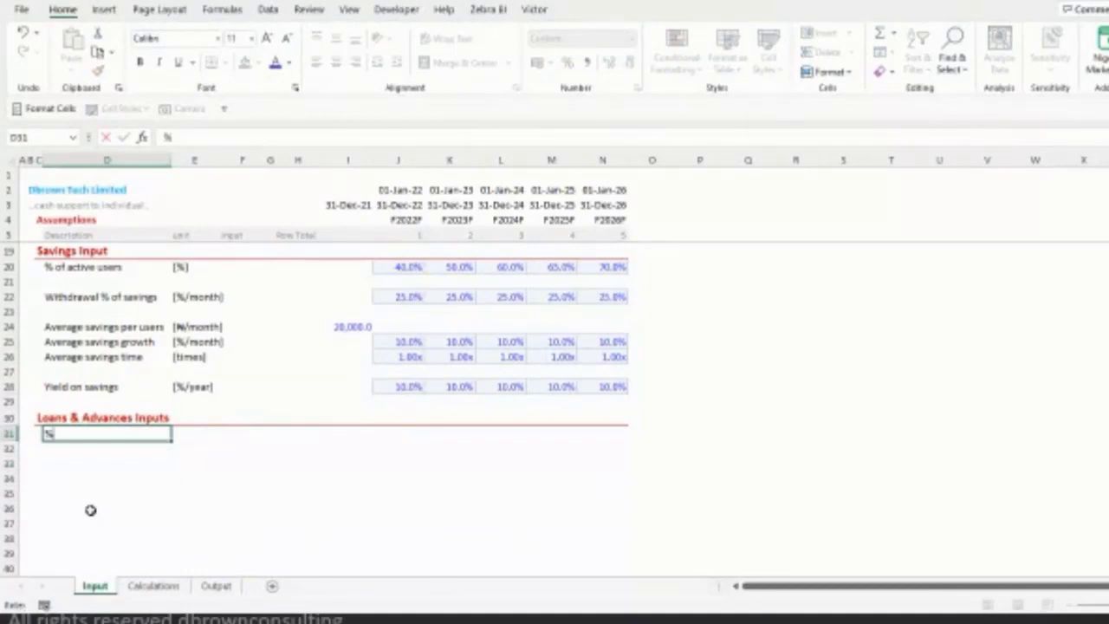
pyautogui.write(' of active users')
pyautogui.press('Tab')
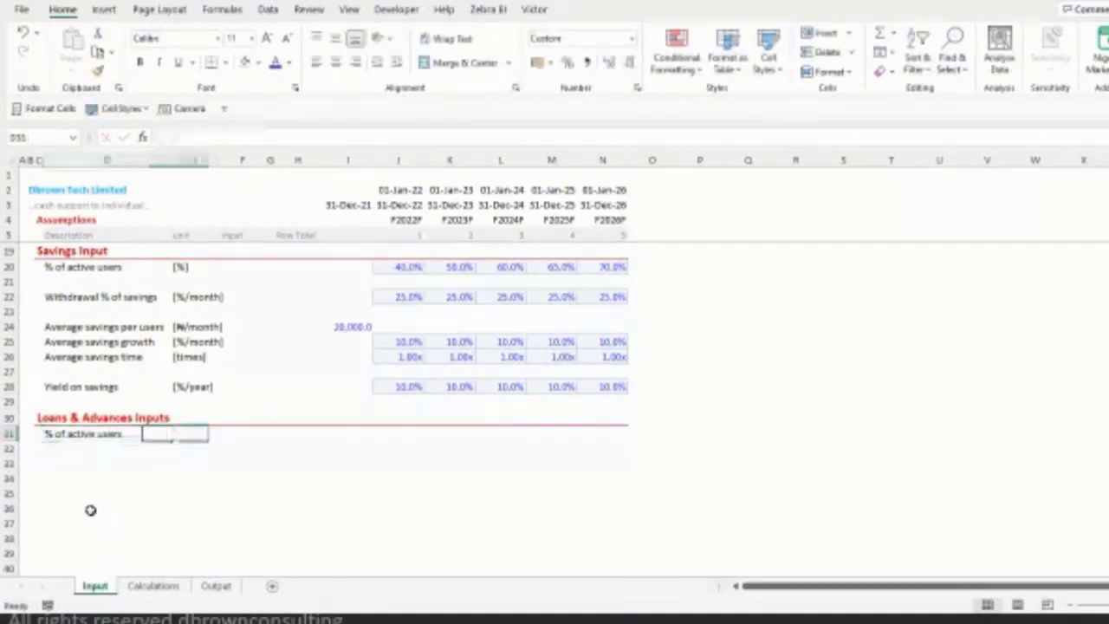
# - Copy the savings % of active users cells J20:N20 to J31:N31 in the Loans & Advances section
pyautogui.press('Right')
pyautogui.press('Right')
pyautogui.press('Right')
pyautogui.press('Right')
pyautogui.press('Right')
pyautogui.press('Up')
pyautogui.press('Up')
pyautogui.press('Up')
pyautogui.press('Up')
pyautogui.press('Up')
pyautogui.press('Up')
pyautogui.press('Up')
pyautogui.press('Up')
pyautogui.press('Up')
pyautogui.press('Up')
pyautogui.press('Up')
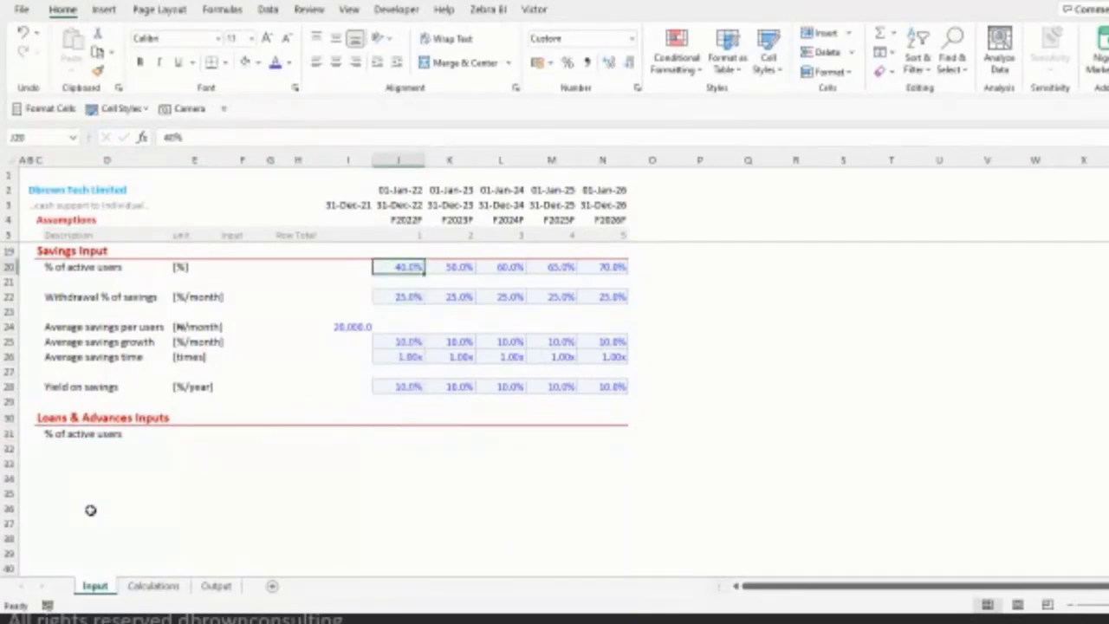
pyautogui.hotkey('ctrl', 'shift', 'Right')
pyautogui.hotkey('ctrl', 'c')
pyautogui.press('Down')
pyautogui.press('Down')
pyautogui.press('Down')
pyautogui.press('Down')
pyautogui.press('Down')
pyautogui.press('Down')
pyautogui.press('Down')
pyautogui.press('Down')
pyautogui.press('Down')
pyautogui.press('Down')
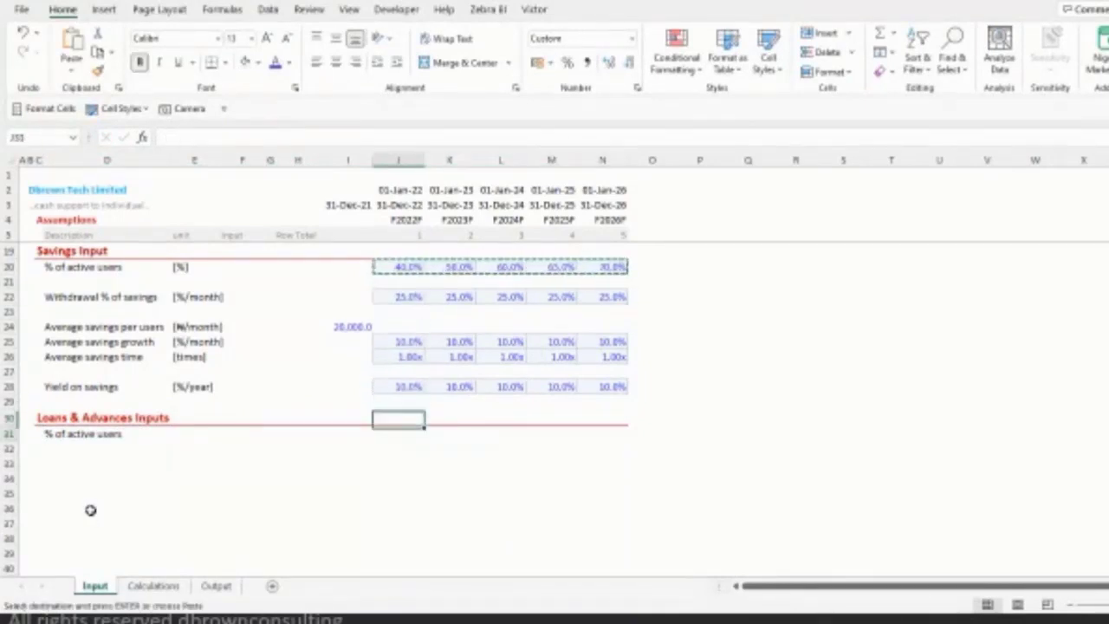
pyautogui.press('Down')
pyautogui.hotkey('ctrl', 'v')
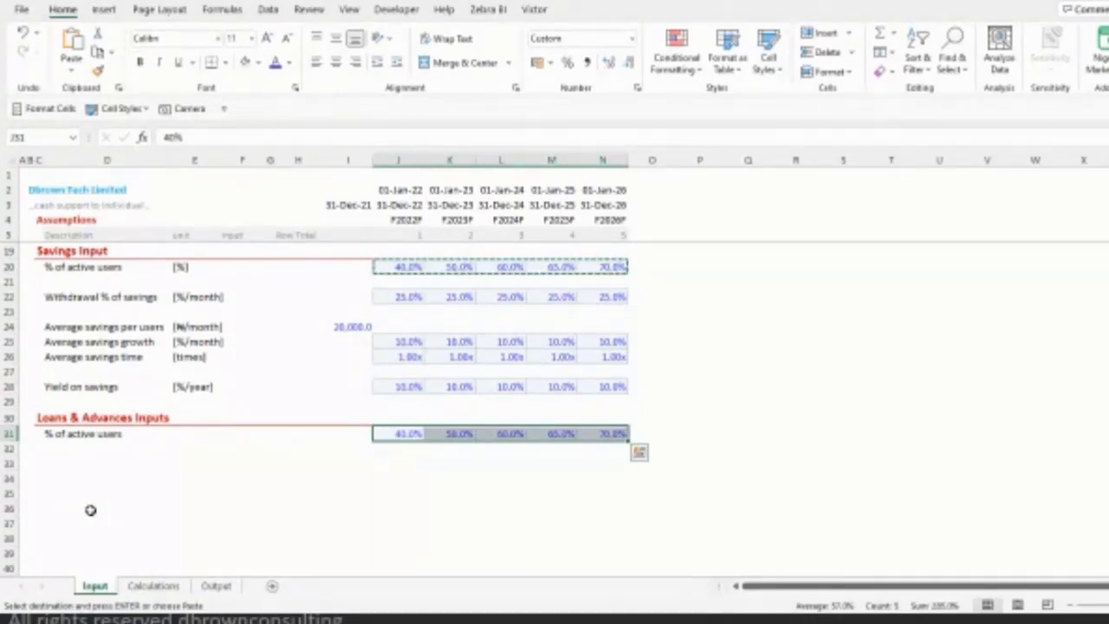
pyautogui.press('Escape')
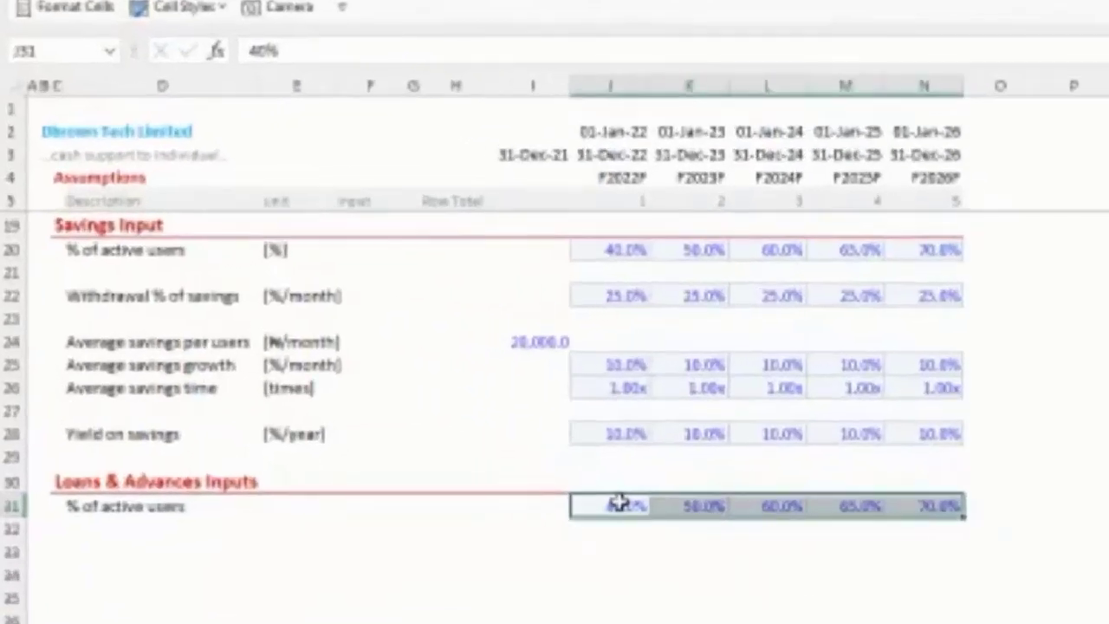
# - Fill J31:N31 with the formula =J20+10% so each year's loan share builds on the savings share
pyautogui.write('=')
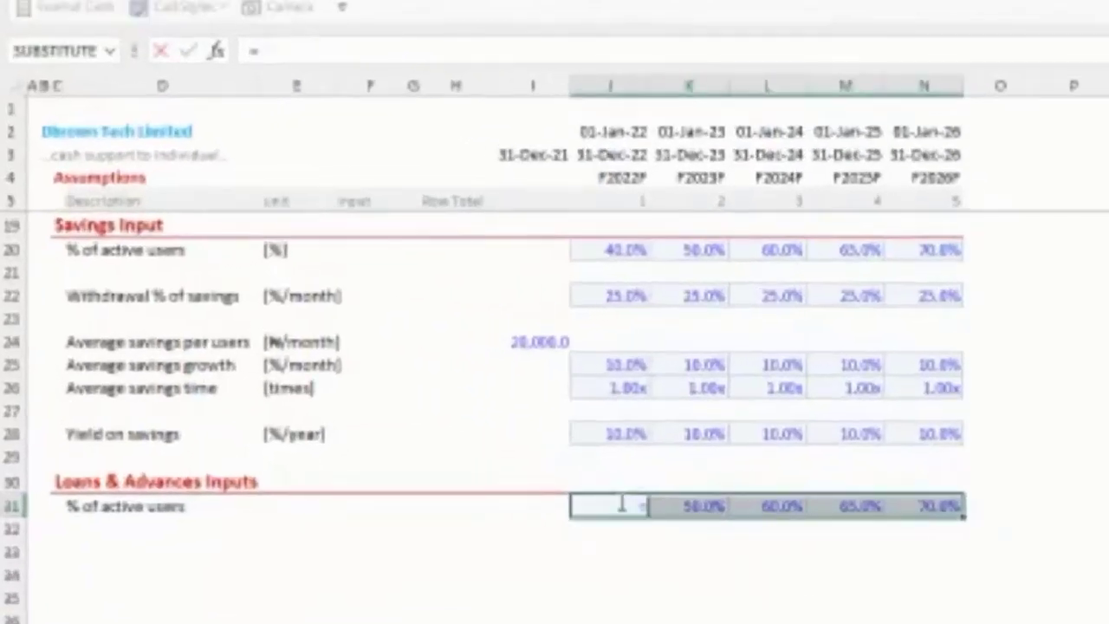
pyautogui.click(598, 243)
pyautogui.write('+1')
pyautogui.write('0')
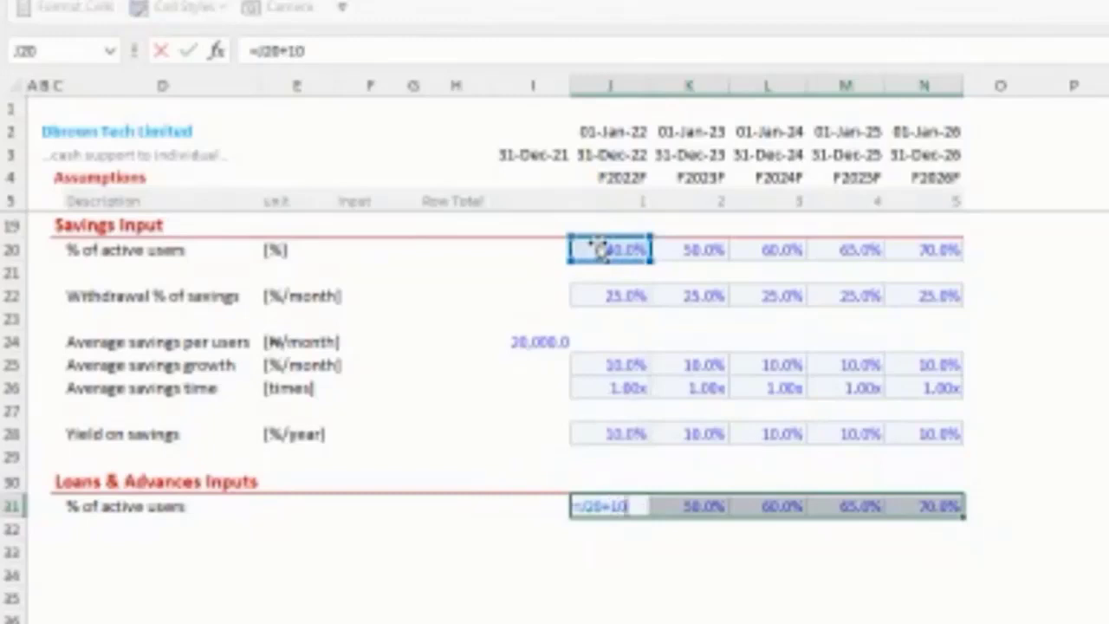
pyautogui.write('%')
pyautogui.hotkey('ctrl', 'Return')
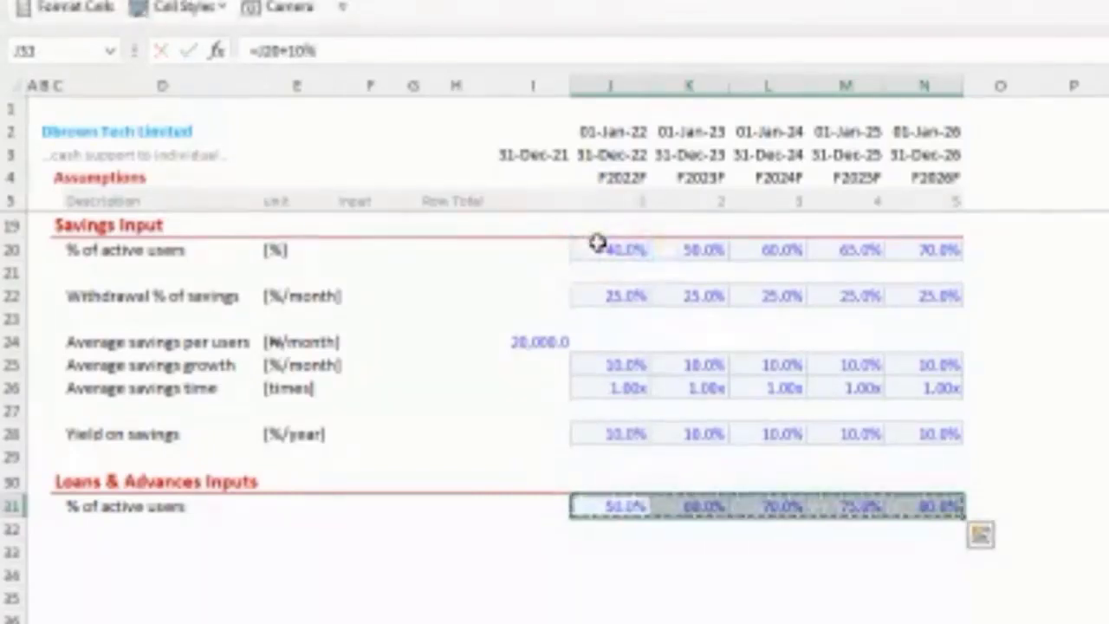
pyautogui.hotkey('alt', 'w')
pyautogui.press('c')
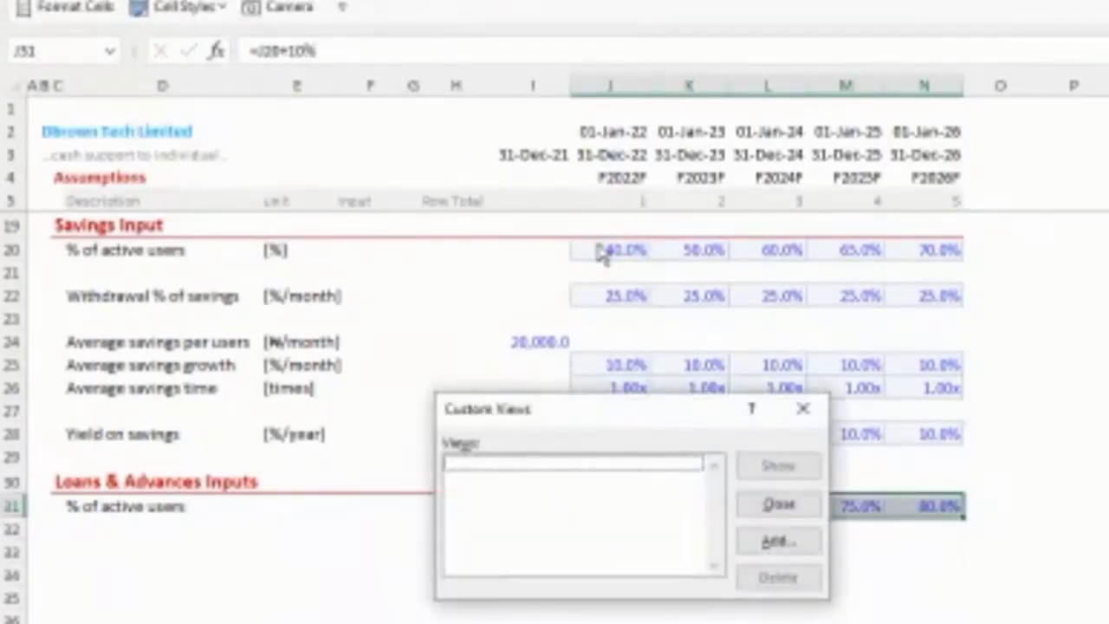
pyautogui.press('Escape')
# - Replace the formulas in J31:N31 with their values using Paste Special
pyautogui.hotkey('ctrl', 'c')
pyautogui.hotkey('ctrl', 'alt', 'v')
pyautogui.press('v')
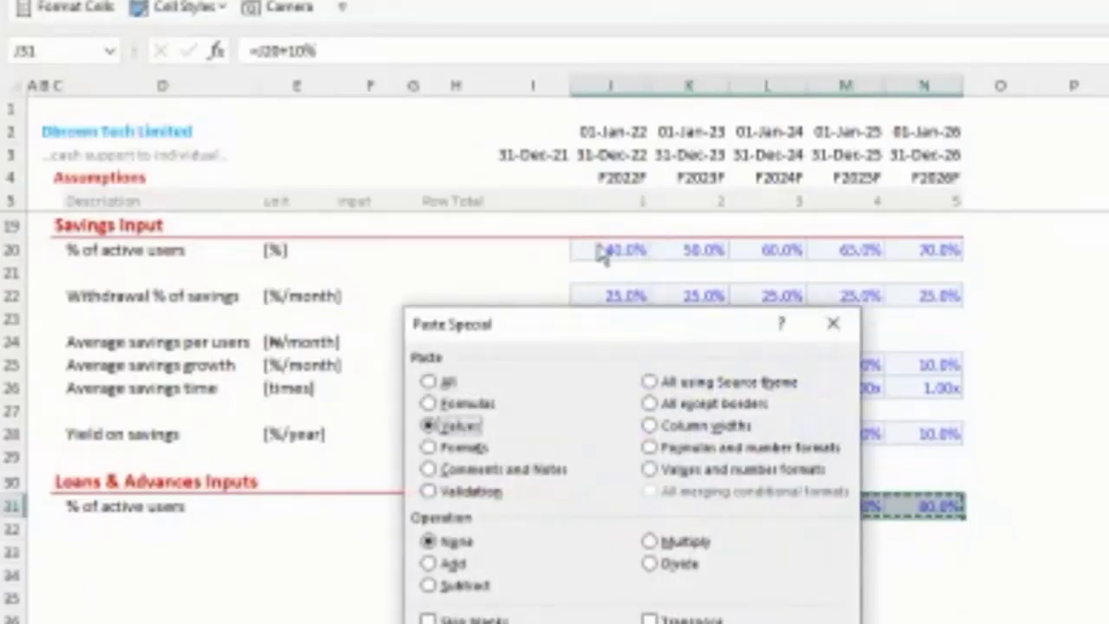
pyautogui.press('Return')
# - Label D33 "Average loan to users", leaving row 32 blank as a spacer
pyautogui.press('Right')
pyautogui.press('Right')
pyautogui.press('Left')
pyautogui.press('Left')
pyautogui.press('Left')
pyautogui.press('Left')
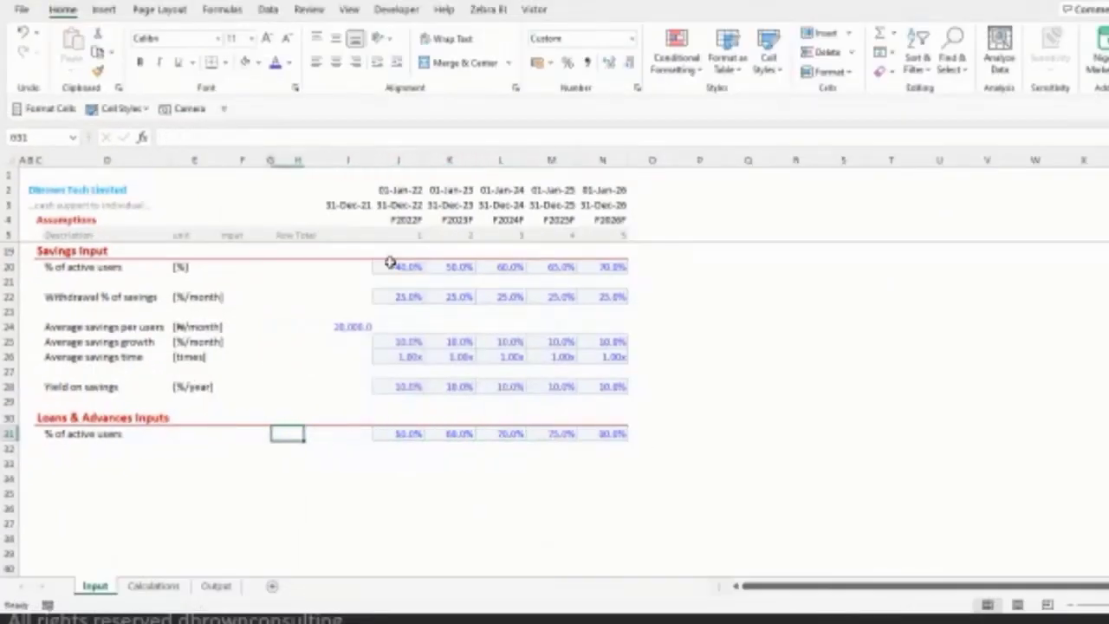
pyautogui.press('Left')
pyautogui.press('Left')
pyautogui.press('Left')
pyautogui.press('Down')
pyautogui.press('Down')
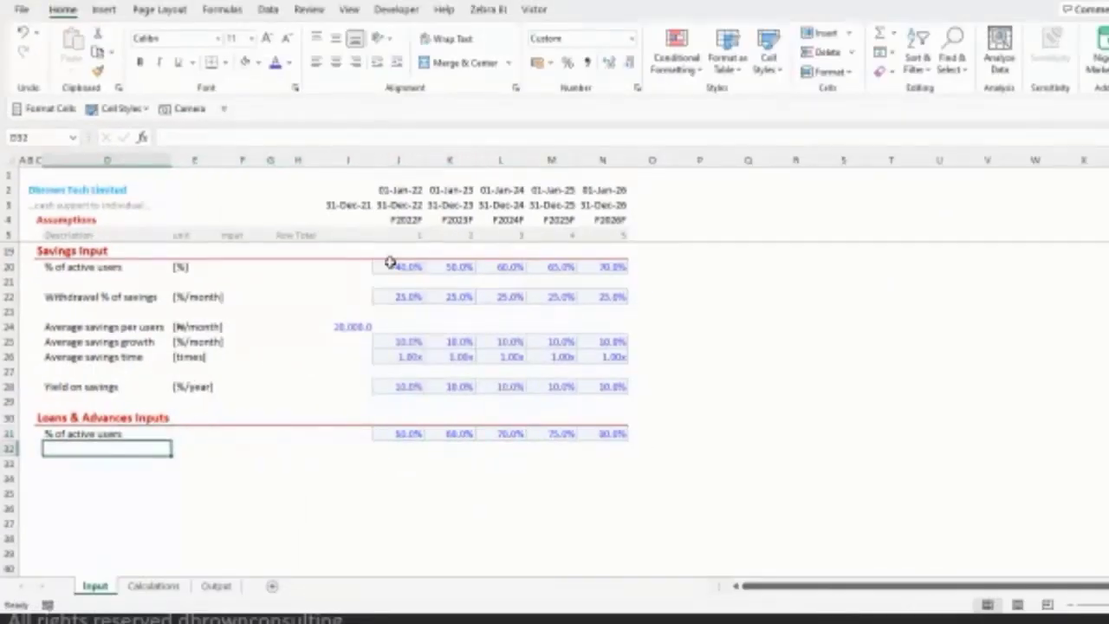
pyautogui.write('Averag')
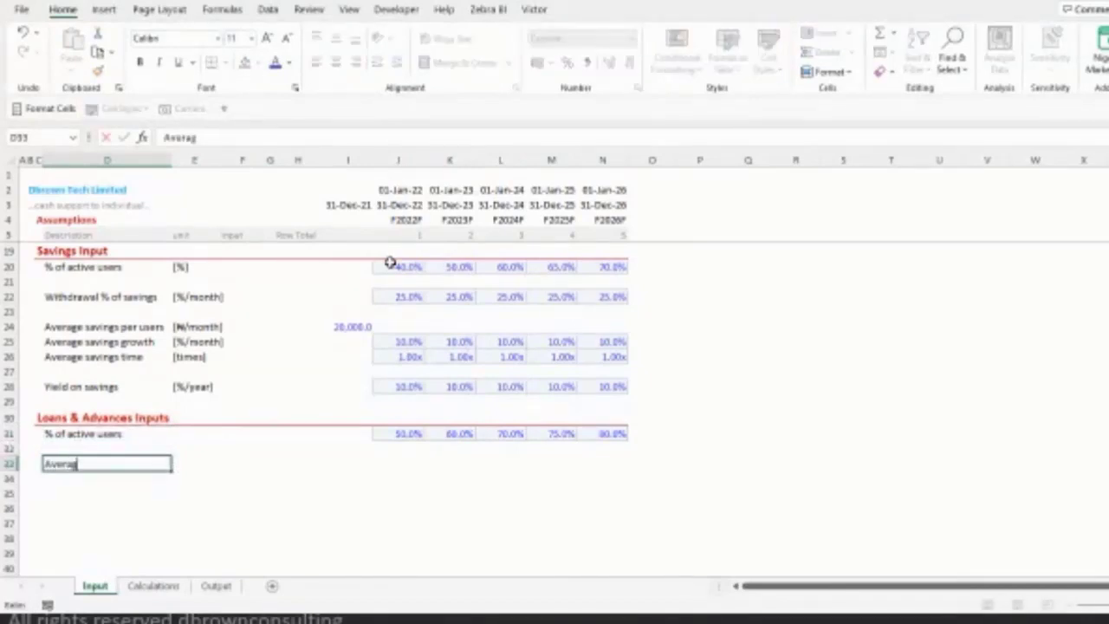
pyautogui.write('e loan to users')
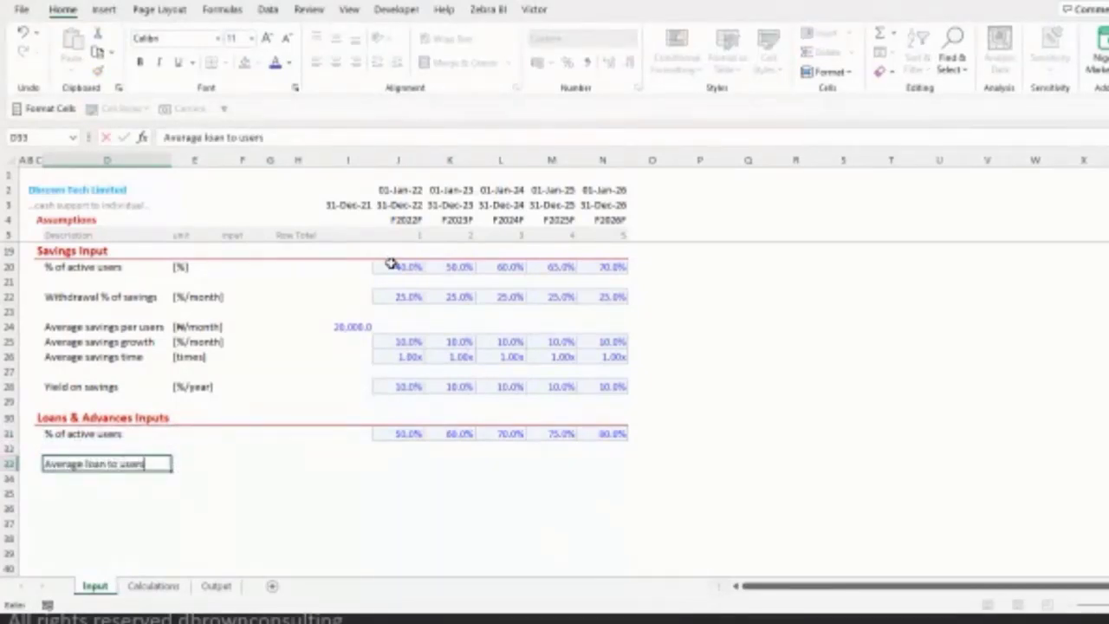
pyautogui.press('Tab')
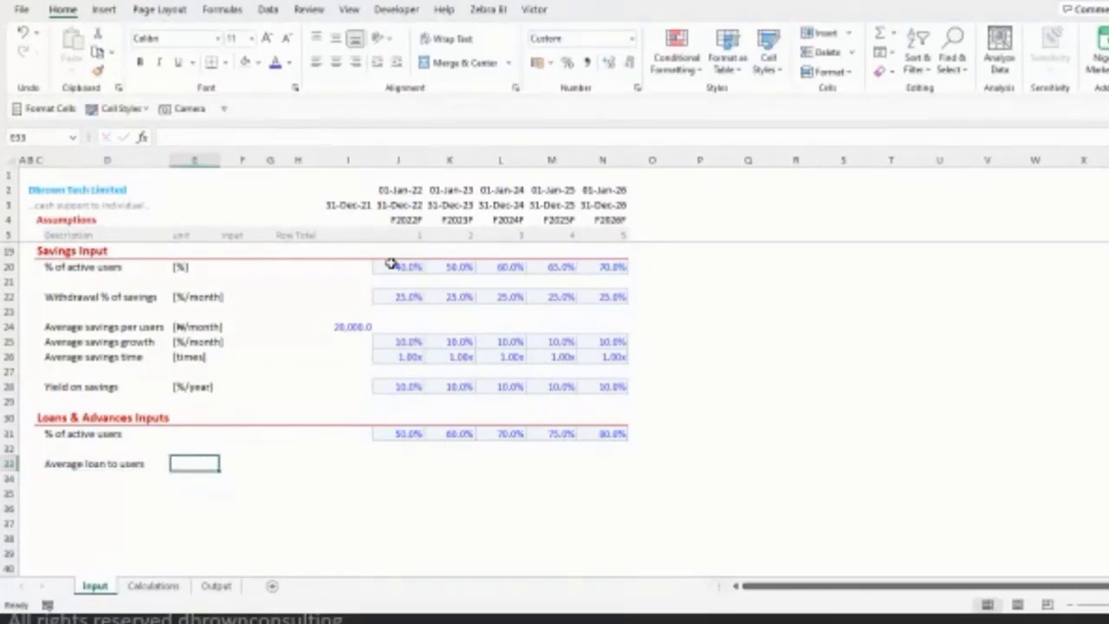
# - Copy the [₦/month] unit from the Average savings per users row, E24, to E33
pyautogui.press('Up')
pyautogui.press('Up')
pyautogui.press('Up')
pyautogui.press('Up')
pyautogui.press('Up')
pyautogui.press('Up')
pyautogui.press('Up')
pyautogui.press('Up')
pyautogui.press('Up')
pyautogui.hotkey('ctrl', 'c')
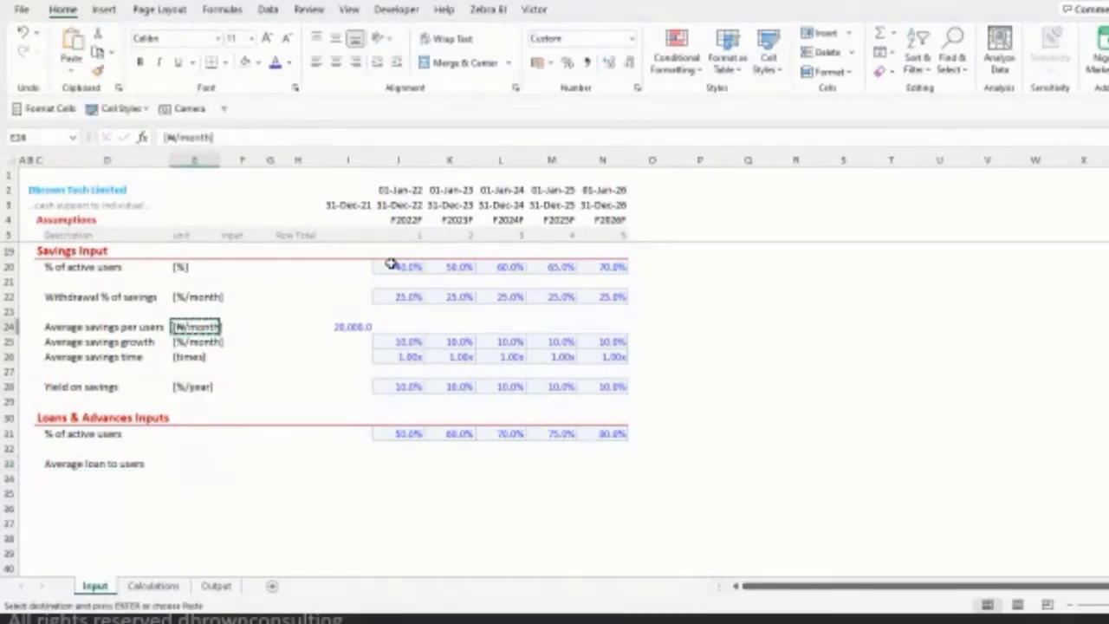
pyautogui.press('Down')
pyautogui.press('Down')
pyautogui.press('Down')
pyautogui.press('Down')
pyautogui.press('Down')
pyautogui.press('Down')
pyautogui.press('Down')
pyautogui.press('Down')
pyautogui.press('Down')
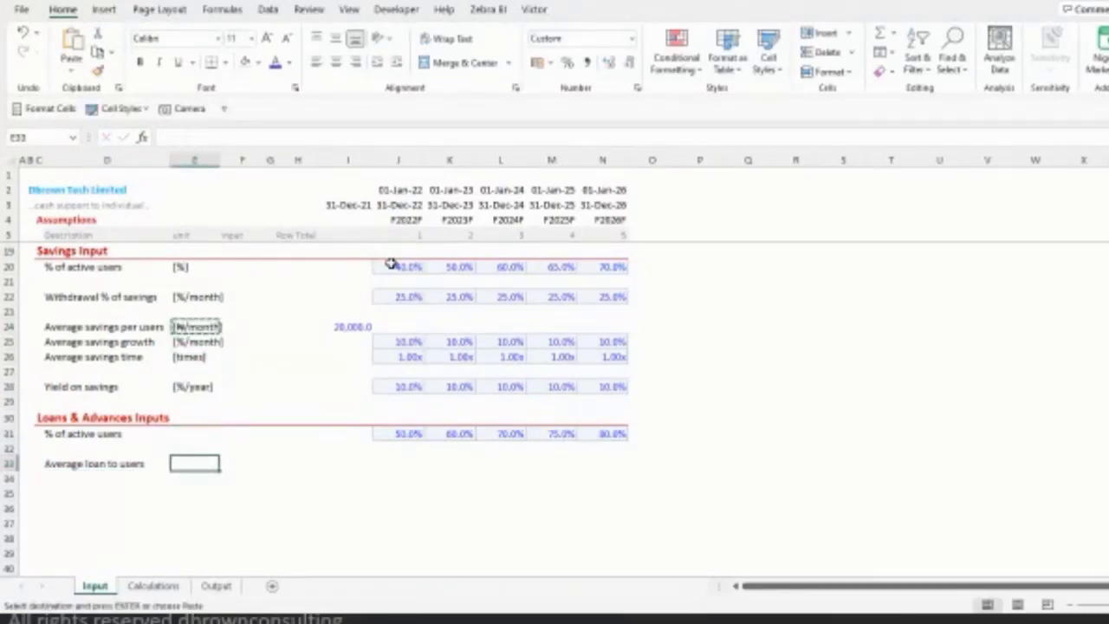
pyautogui.hotkey('ctrl', 'v')
# - Copy the average savings amount, growth and time block I24:N26 to I33:N35 for the loan inputs
pyautogui.press('Up')
pyautogui.press('Up')
pyautogui.press('Up')
pyautogui.press('Up')
pyautogui.press('Right')
pyautogui.press('Right')
pyautogui.press('Up')
pyautogui.press('Up')
pyautogui.press('Up')
pyautogui.press('Up')
pyautogui.press('Up')
pyautogui.press('Right')
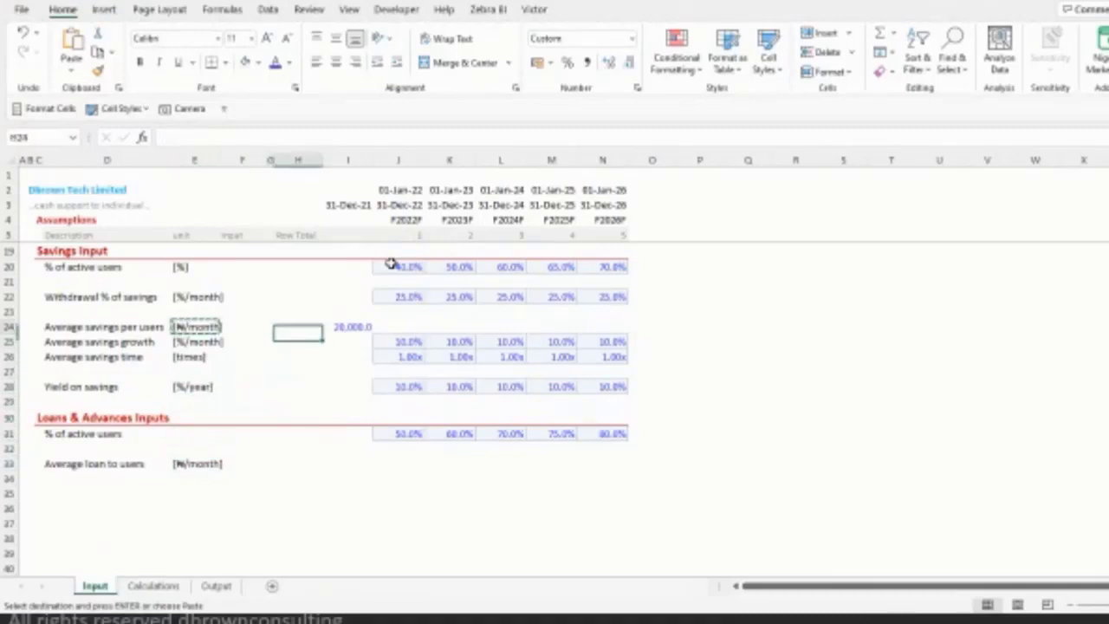
pyautogui.press('Up')
pyautogui.press('Right')
pyautogui.press('Down')
pyautogui.hotkey('shift', 'Down')
pyautogui.hotkey('shift', 'Down')
pyautogui.hotkey('shift', 'Right')
pyautogui.hotkey('shift', 'Right')
pyautogui.hotkey('shift', 'Right')
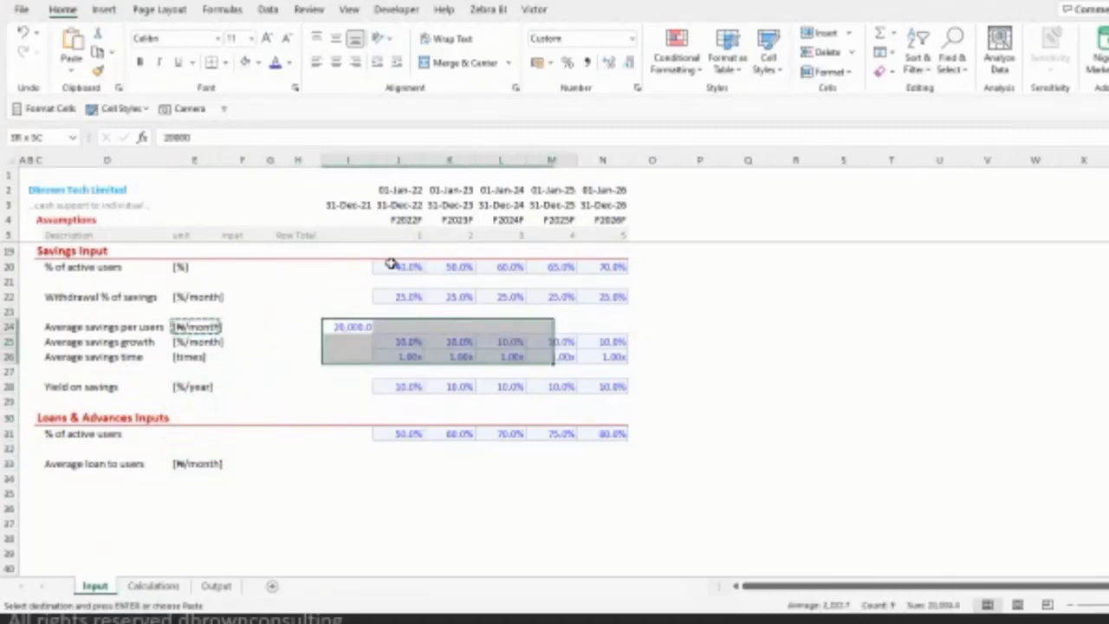
pyautogui.hotkey('shift', 'Right')
pyautogui.hotkey('shift', 'Right')
pyautogui.hotkey('ctrl', 'Down')
pyautogui.hotkey('ctrl', 'Up')
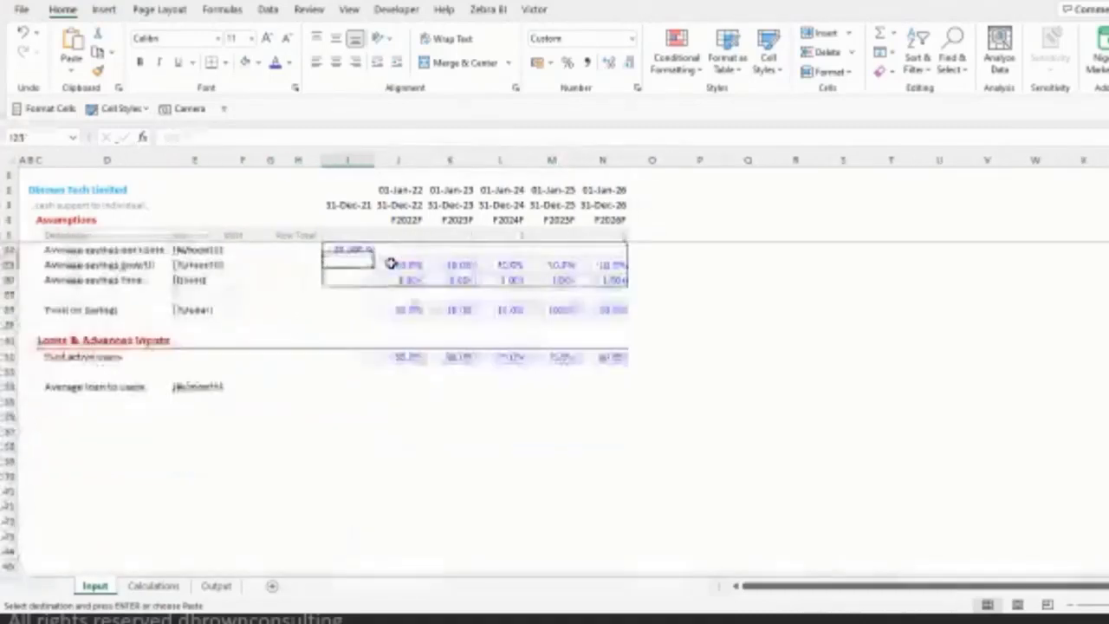
pyautogui.press('Down')
pyautogui.press('Down')
pyautogui.press('Down')
pyautogui.press('Down')
pyautogui.press('Down')
pyautogui.press('Down')
pyautogui.press('Down')
pyautogui.press('Down')
pyautogui.press('Down')
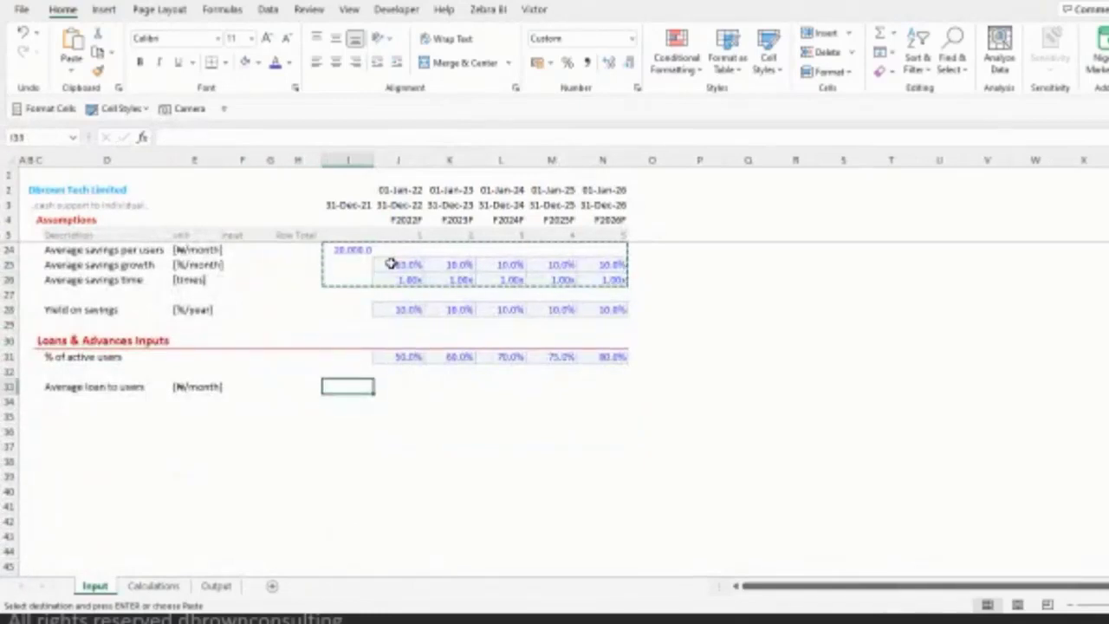
pyautogui.hotkey('ctrl', 'v')
# - Set the opening Average loan to users in I33 to 10000
pyautogui.press('Left')
pyautogui.press('Left')
pyautogui.press('Left')
pyautogui.press('Left')
pyautogui.press('Left')
pyautogui.press('Right')
pyautogui.press('Right')
pyautogui.press('Right')
pyautogui.press('Right')
pyautogui.press('Right')
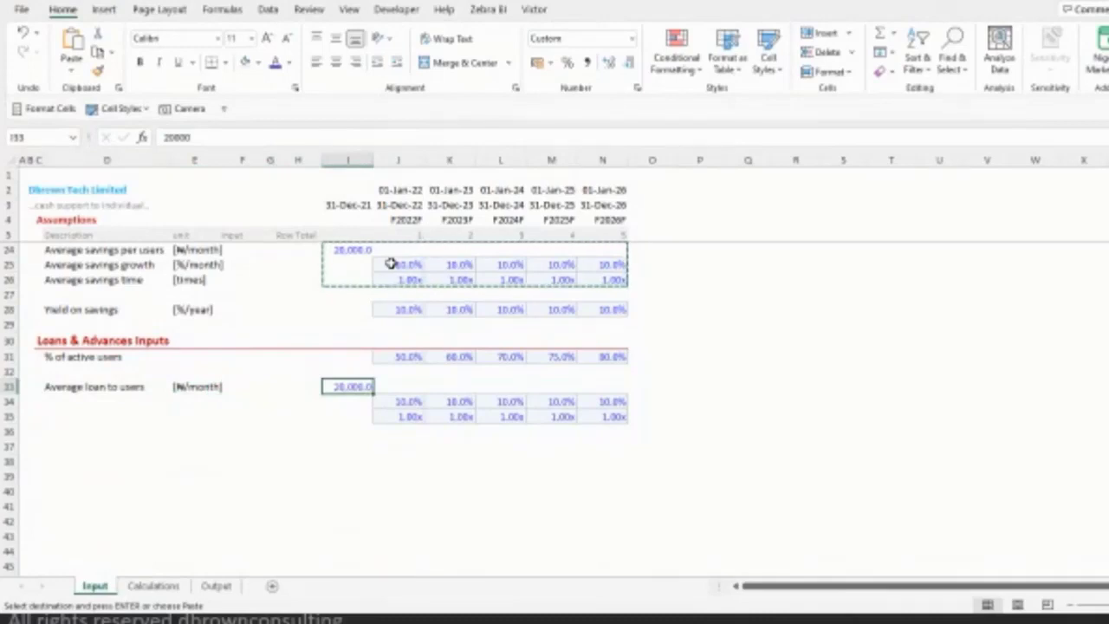
pyautogui.write('10000')
pyautogui.hotkey('ctrl', 'Return')
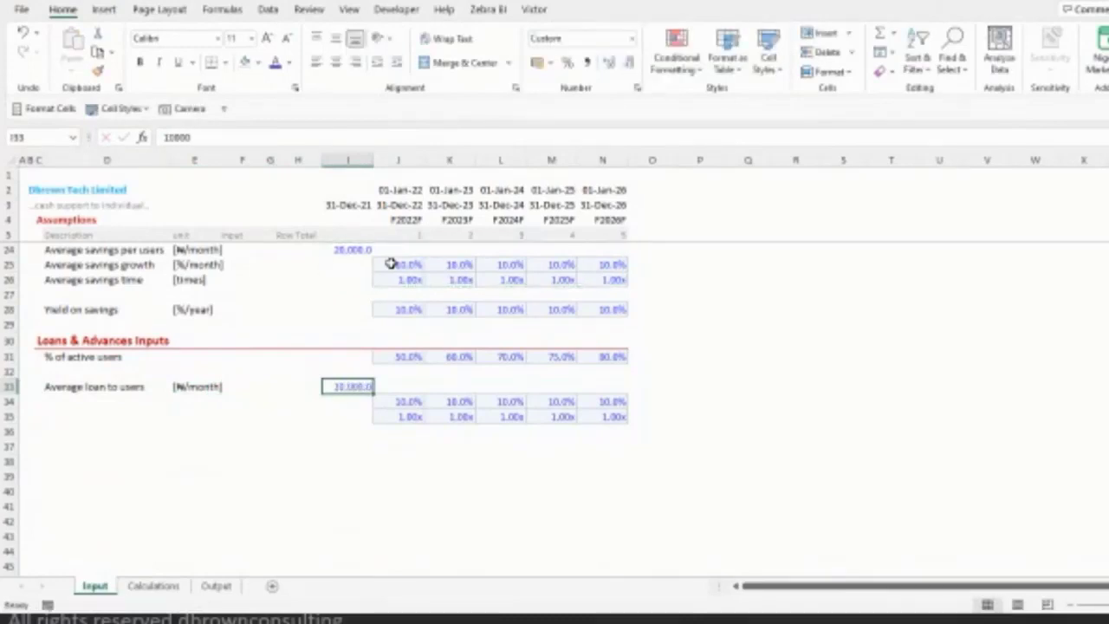
# - Copy the "Average savings growth" label from D25 to D34, under Average loan to users
pyautogui.press('Left')
pyautogui.press('Left')
pyautogui.press('Left')
pyautogui.press('Left')
pyautogui.press('Left')
pyautogui.press('Down')
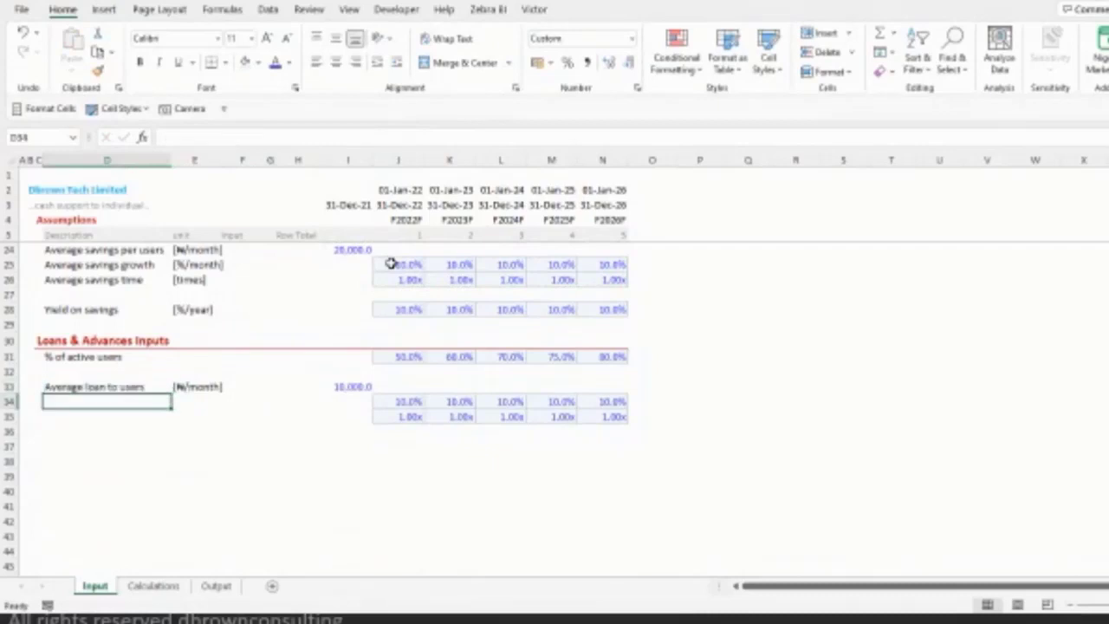
pyautogui.write('A')
pyautogui.press('Escape')
pyautogui.press('Up')
pyautogui.press('Up')
pyautogui.press('Up')
pyautogui.press('Up')
pyautogui.press('Up')
pyautogui.press('Up')
pyautogui.press('Up')
pyautogui.press('Up')
pyautogui.press('Up')
pyautogui.press('Up')
pyautogui.press('Up')
pyautogui.press('Up')
pyautogui.press('Up')
pyautogui.press('Up')
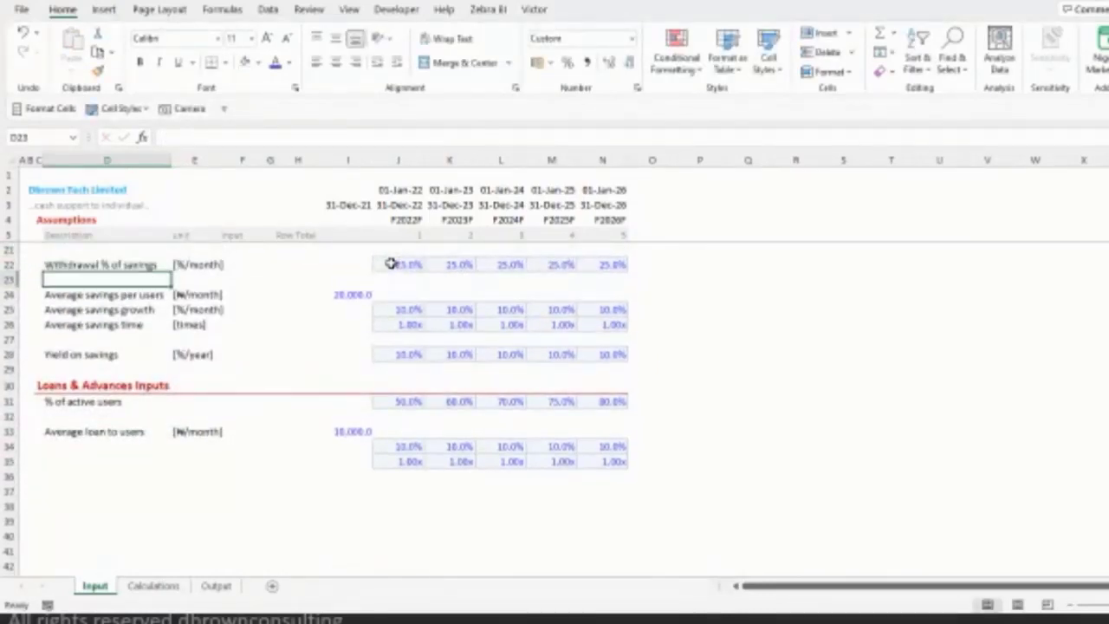
pyautogui.press('Down')
pyautogui.press('Down')
pyautogui.press('Down')
pyautogui.press('Down')
pyautogui.press('Down')
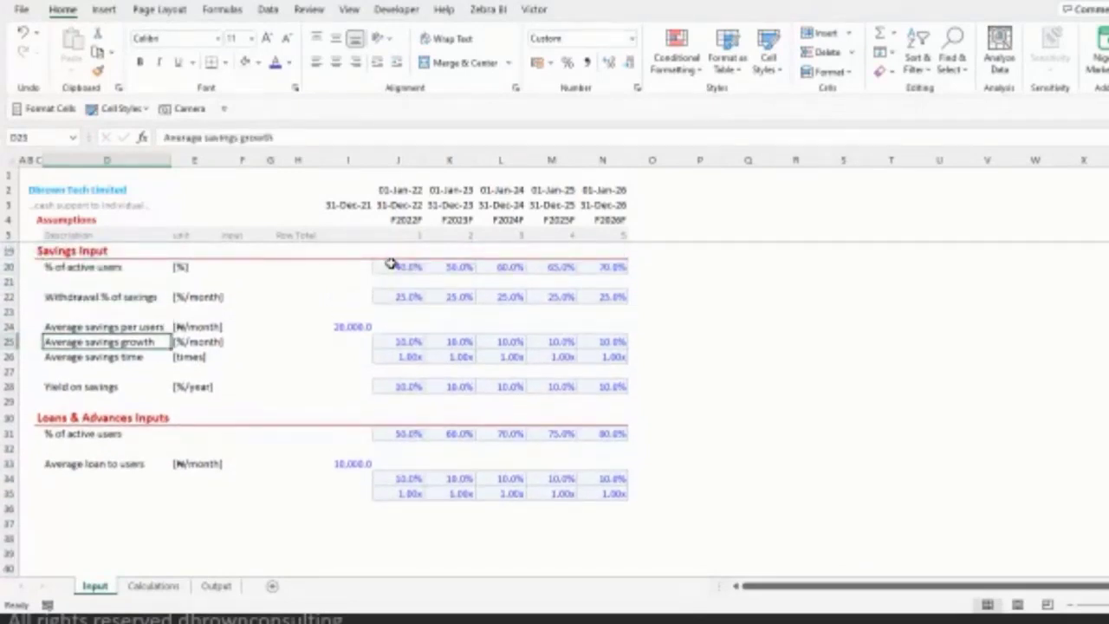
pyautogui.hotkey('ctrl', 'c')
pyautogui.press('Down')
pyautogui.press('Down')
pyautogui.press('Down')
pyautogui.press('Down')
pyautogui.press('Down')
pyautogui.press('Down')
pyautogui.press('Down')
pyautogui.press('Down')
pyautogui.press('Down')
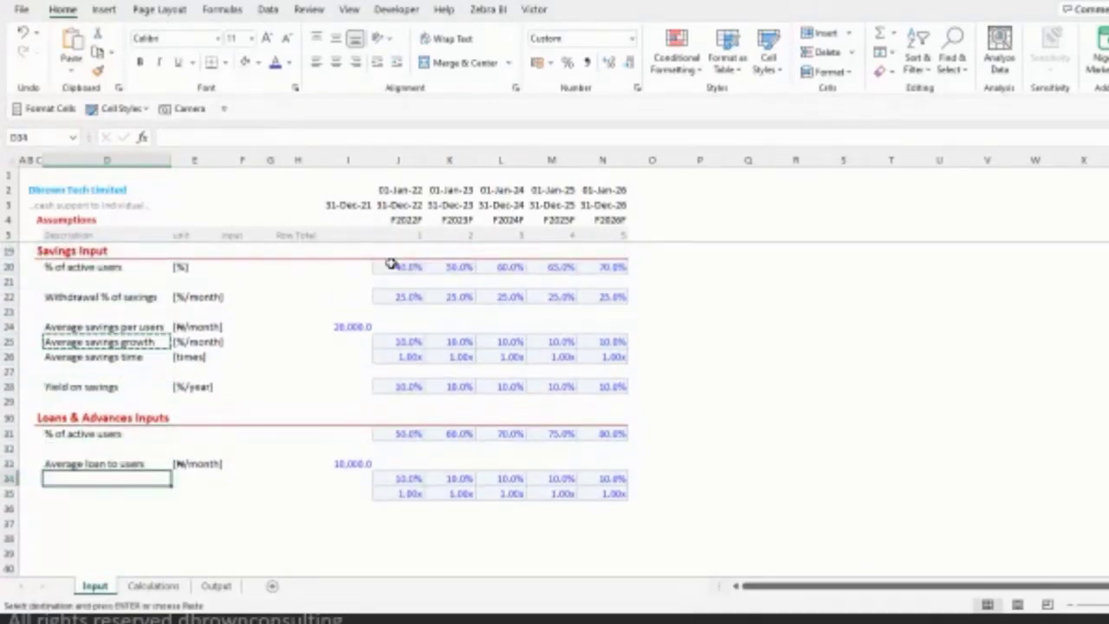
pyautogui.hotkey('ctrl', 'v')
# - Reword the copied label in D34 to "Average loan growth"
pyautogui.press('F2')
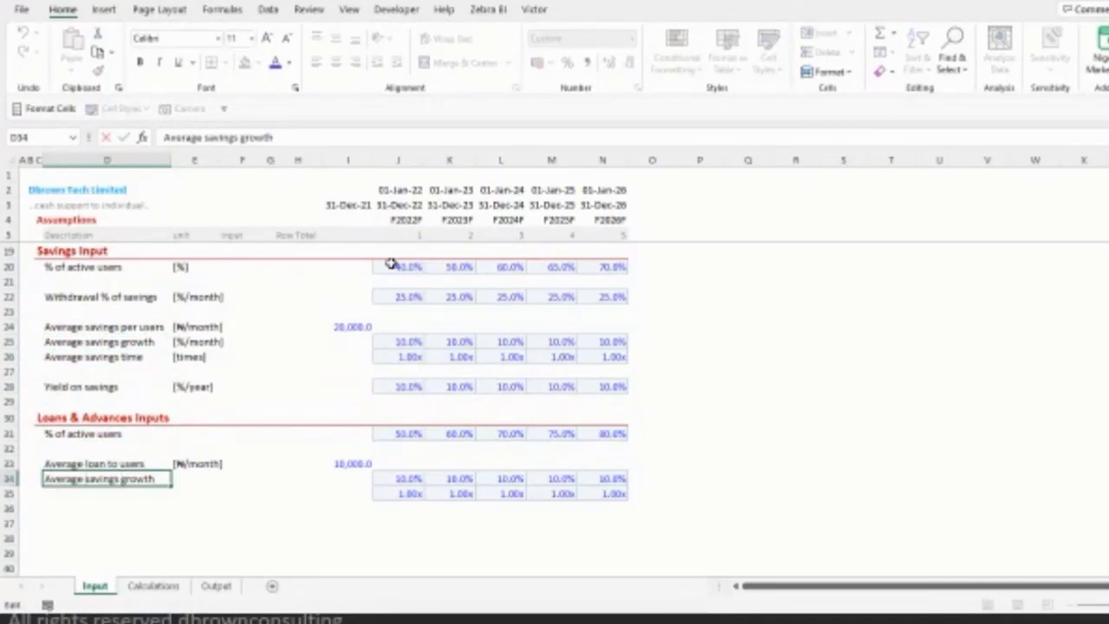
pyautogui.hotkey('shift', 'Left')
pyautogui.hotkey('shift', 'Left')
pyautogui.hotkey('shift', 'Left')
pyautogui.hotkey('shift', 'Left')
pyautogui.write('loan')
pyautogui.press('Return')
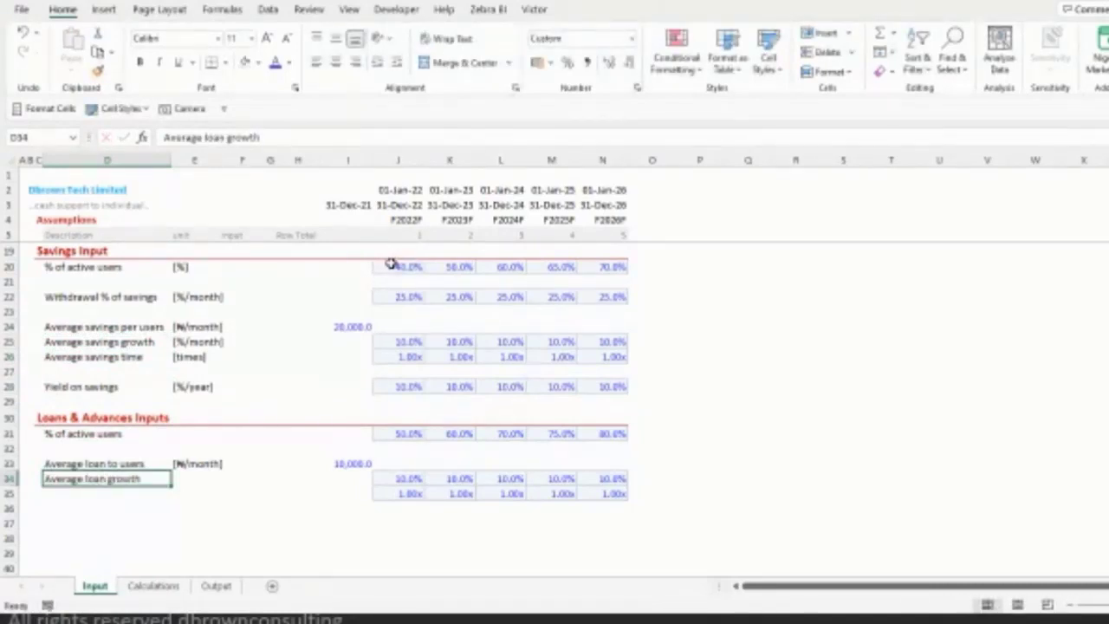
# - Label D35 "Average loan times", directly below the Average loan growth row
pyautogui.press('Right')
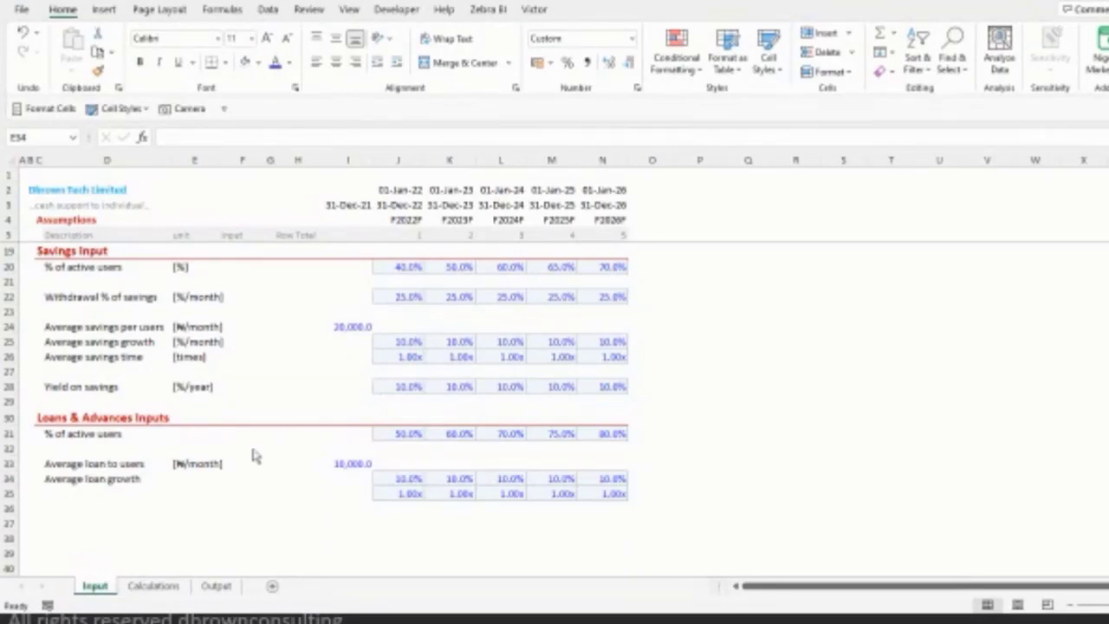
pyautogui.click(179, 482)
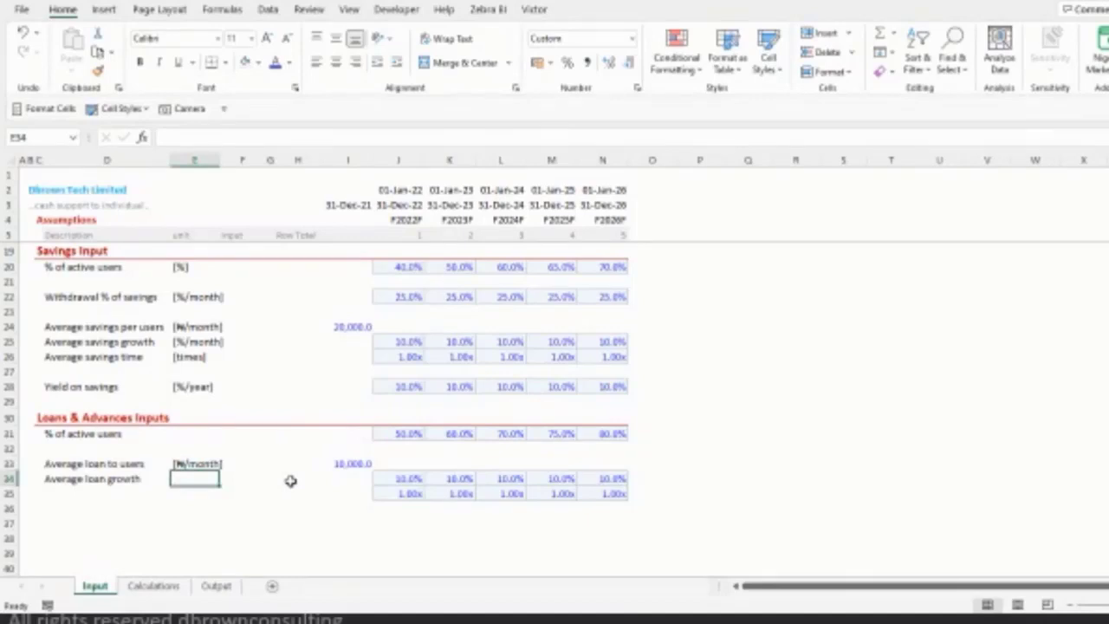
pyautogui.click(408, 479)
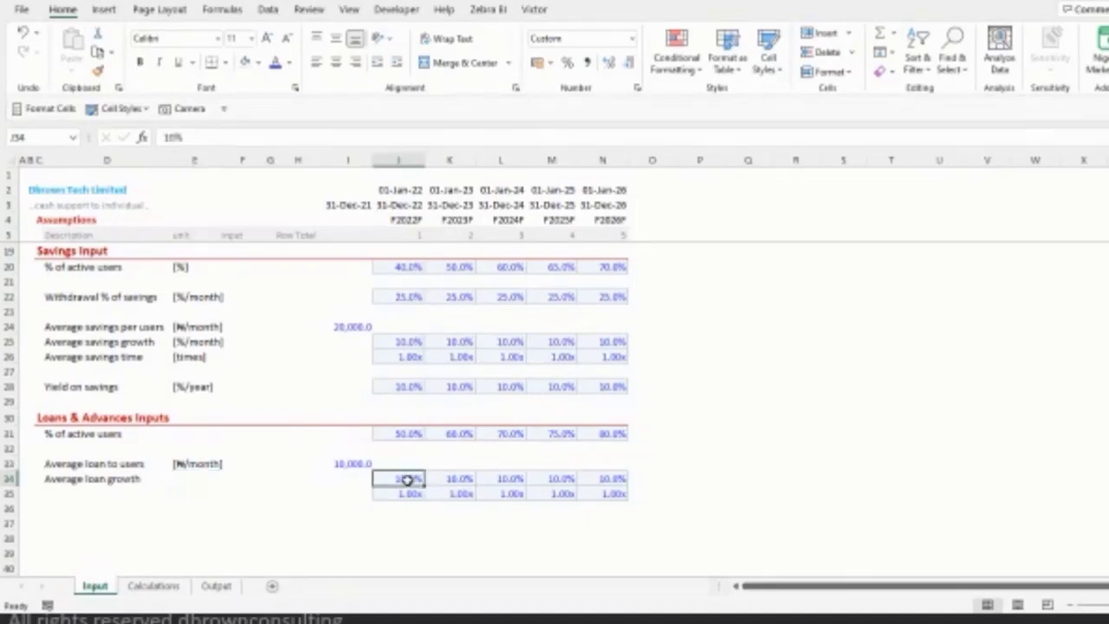
pyautogui.press('Left')
pyautogui.press('Left')
pyautogui.press('Left')
pyautogui.press('Left')
pyautogui.press('Left')
pyautogui.press('Left')
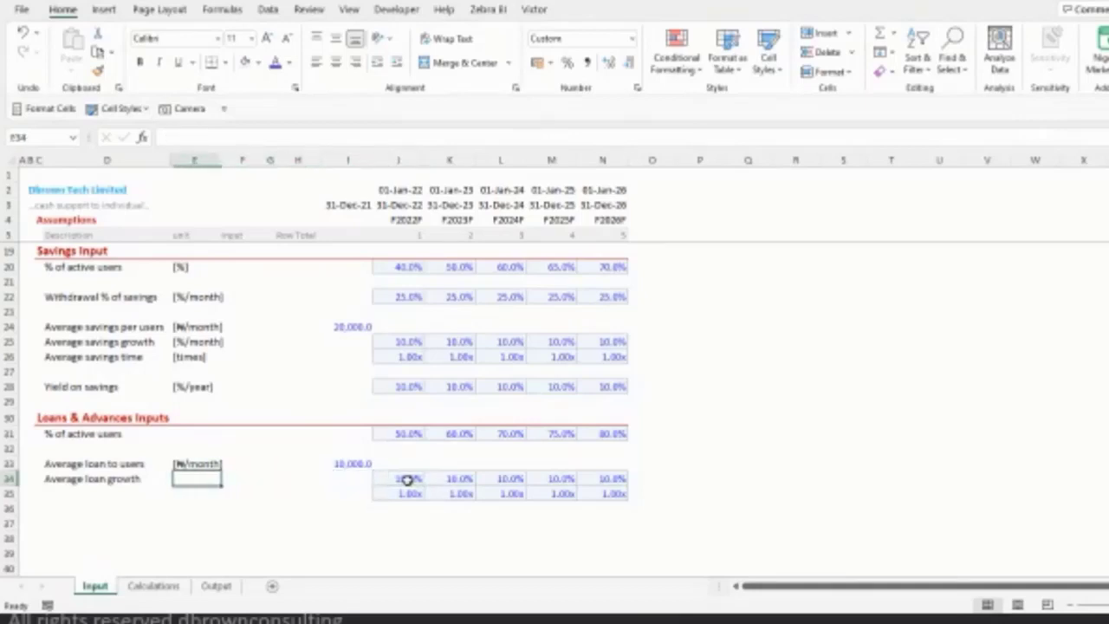
pyautogui.press('Down')
pyautogui.write('Av')
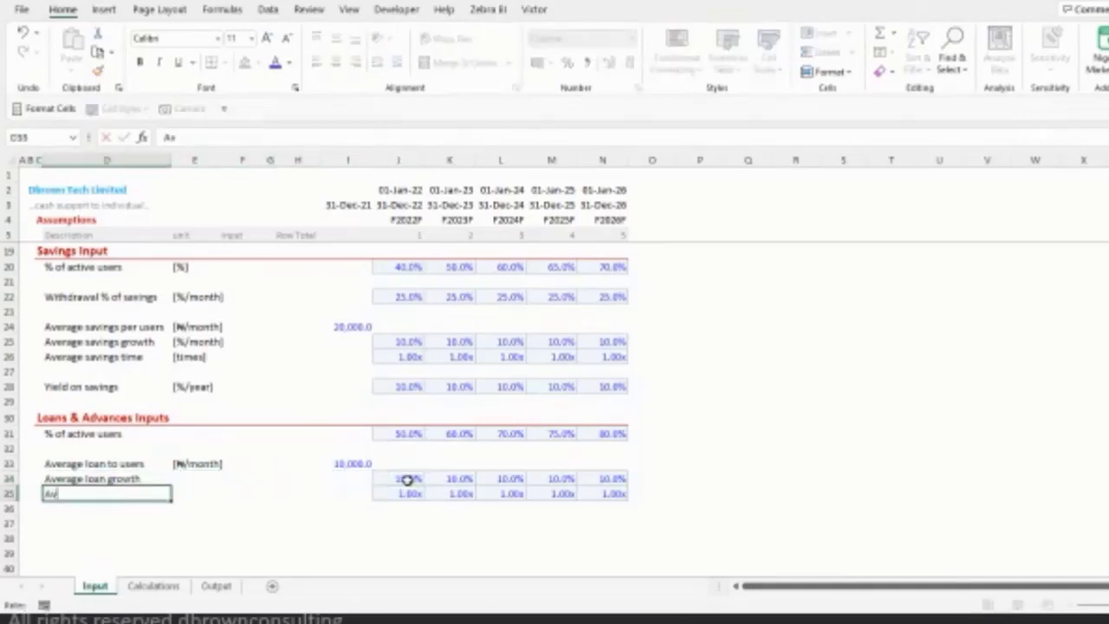
pyautogui.write('erage loan times')
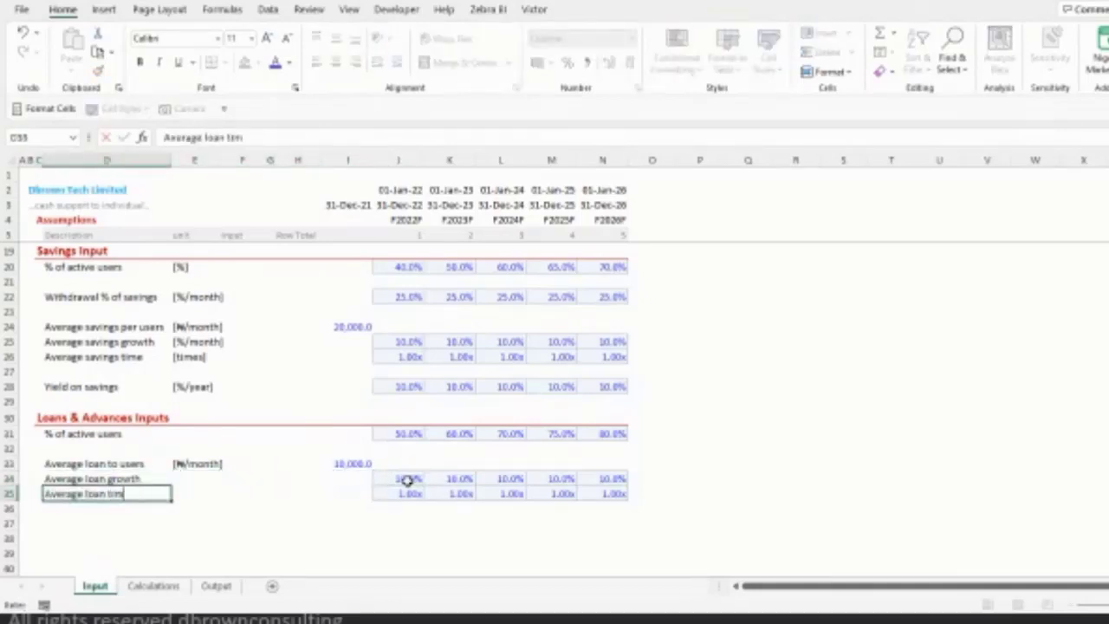
pyautogui.press('Tab')
# - Copy the [%/month] and [times] units from E25:E26 to E34:E35 for the loan growth and times rows
pyautogui.press('Up')
pyautogui.press('Up')
pyautogui.press('Up')
pyautogui.press('Up')
pyautogui.press('Up')
pyautogui.press('Up')
pyautogui.press('Up')
pyautogui.press('Up')
pyautogui.press('Up')
pyautogui.press('Up')
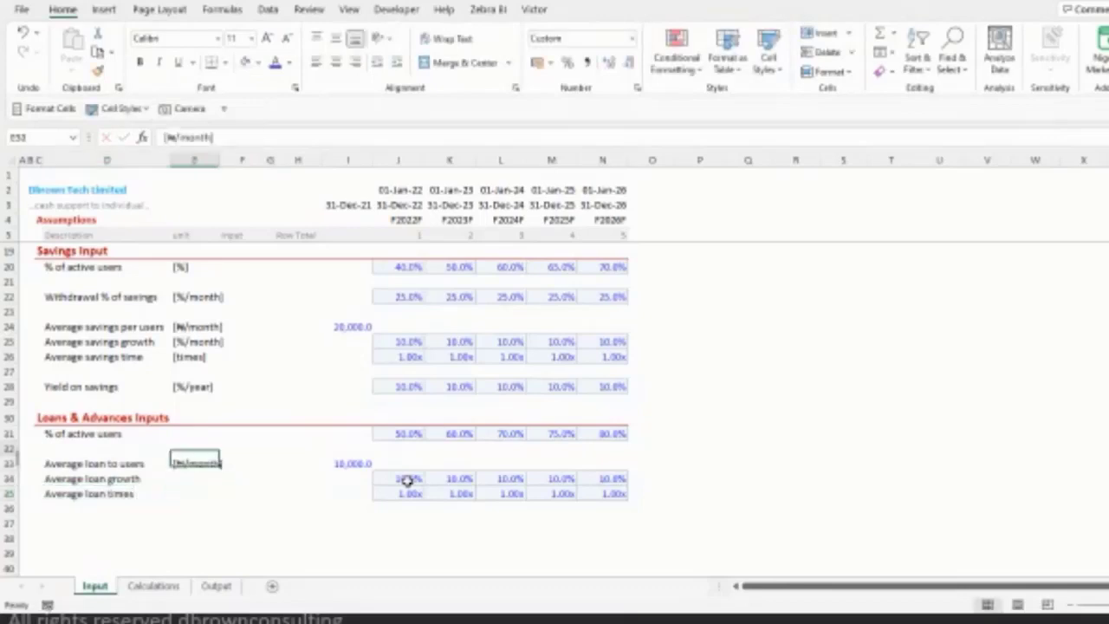
pyautogui.hotkey('shift', 'Down')
pyautogui.hotkey('ctrl', 'c')
pyautogui.press('Down')
pyautogui.press('Down')
pyautogui.press('Down')
pyautogui.press('Down')
pyautogui.press('Down')
pyautogui.press('Down')
pyautogui.press('Down')
pyautogui.press('Down')
pyautogui.press('Down')
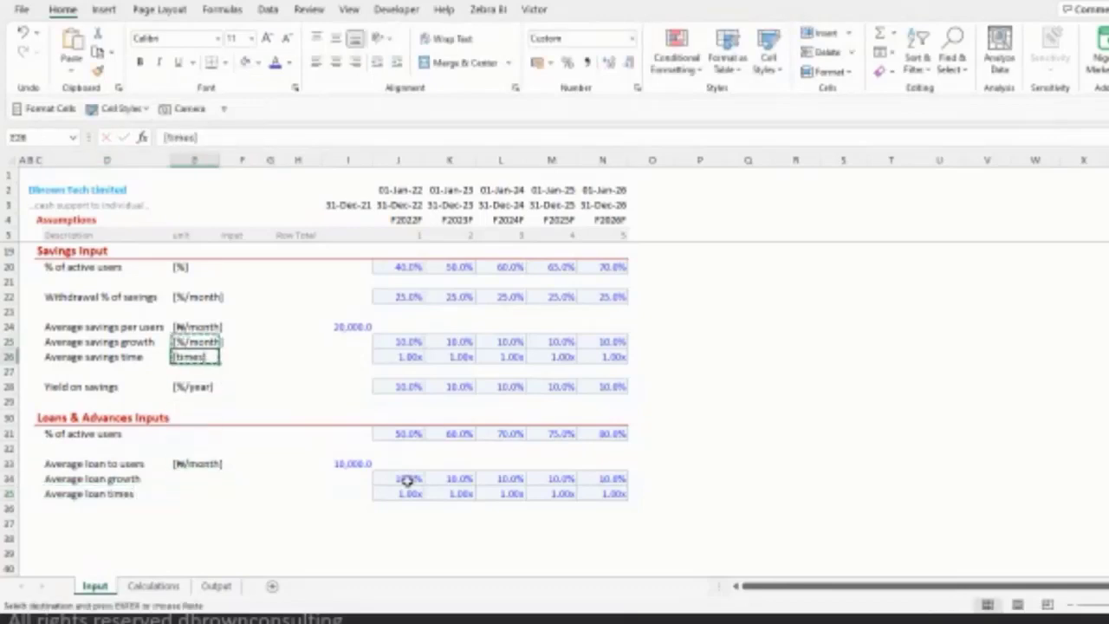
pyautogui.hotkey('ctrl', 'v')
# - Set Average loan growth to 15% for all five forecast years, J34:N34
pyautogui.press('Right')
pyautogui.press('Right')
pyautogui.press('Right')
pyautogui.press('Right')
pyautogui.press('Right')
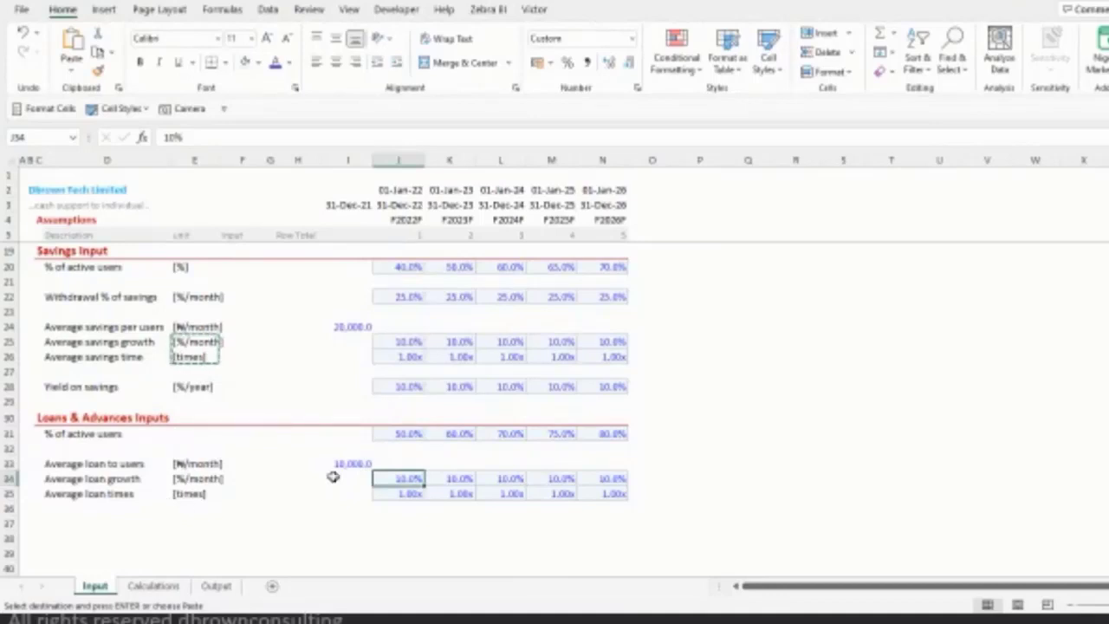
pyautogui.hotkey('ctrl', 'shift', 'Right')
pyautogui.write('15%')
pyautogui.hotkey('ctrl', 'Return')
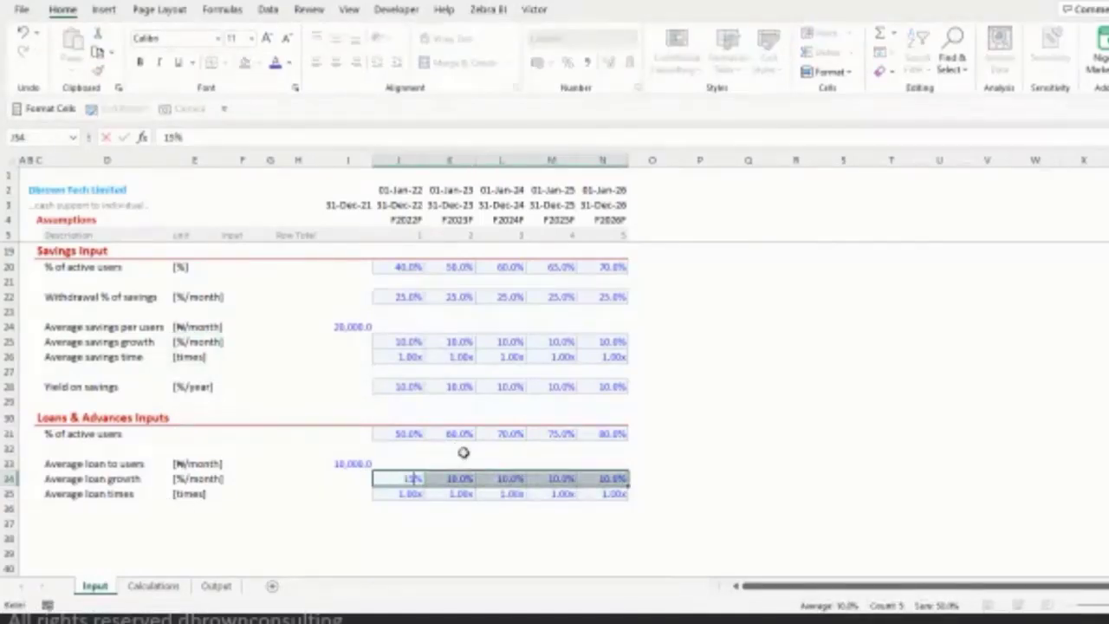
# - Label D37 "Loan disbursed from savings", leaving row 36 blank as a spacer
pyautogui.hotkey('ctrl', 'Left')
pyautogui.hotkey('ctrl', 'Left')
pyautogui.hotkey('ctrl', 'Left')
pyautogui.press('Down')
pyautogui.press('Down')
pyautogui.press('Down')
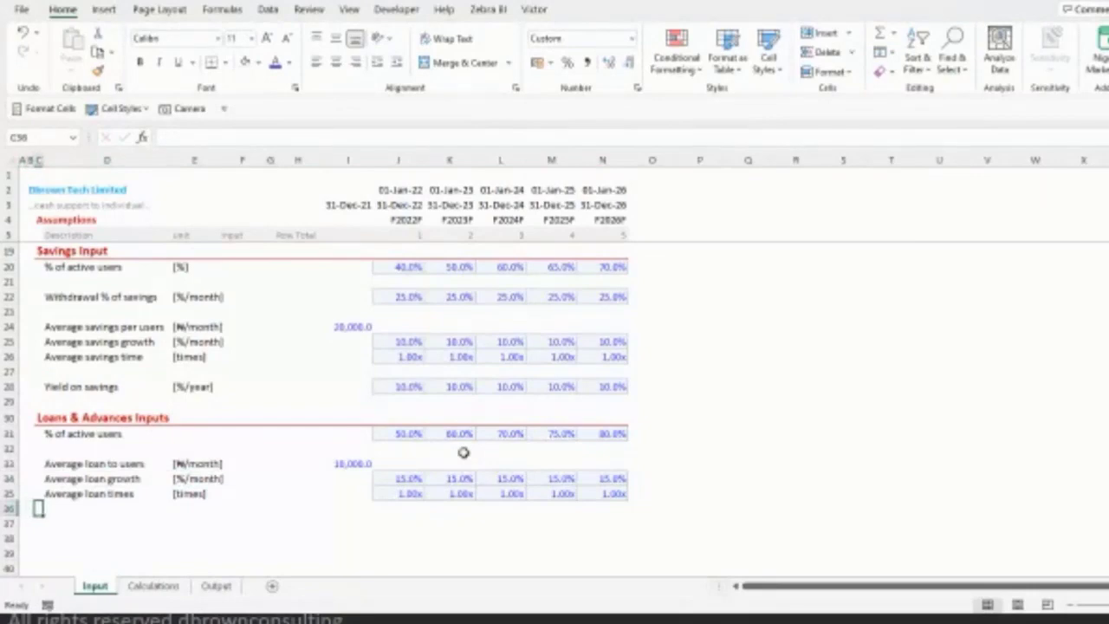
pyautogui.press('Right')
pyautogui.press('Right')
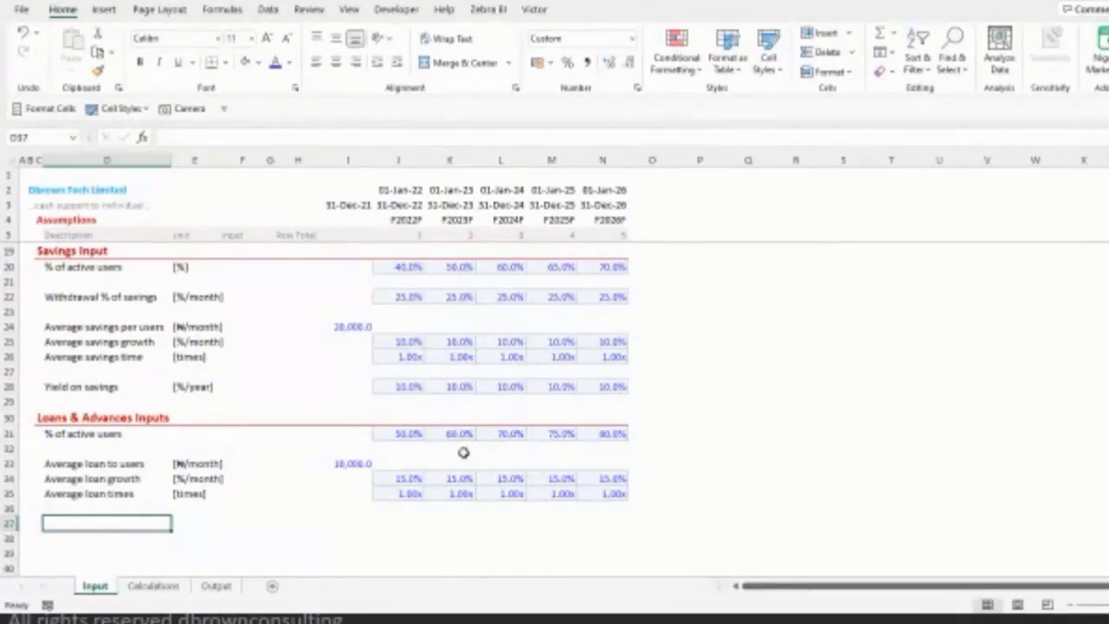
pyautogui.write('Loan')
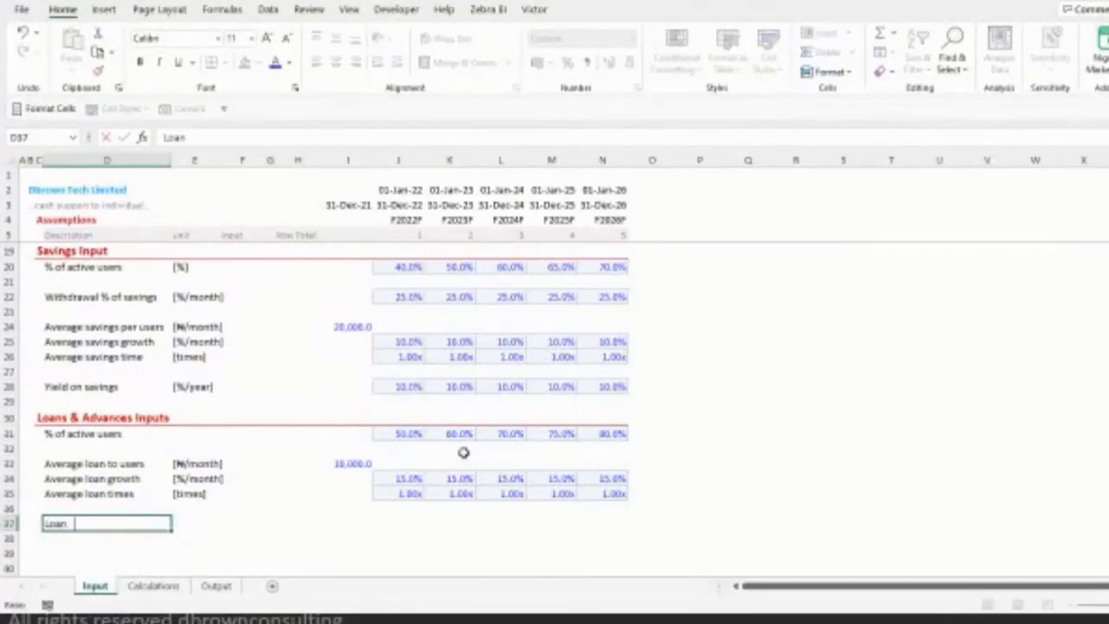
pyautogui.write(' di')
pyautogui.write('sbus')
pyautogui.write('rse')
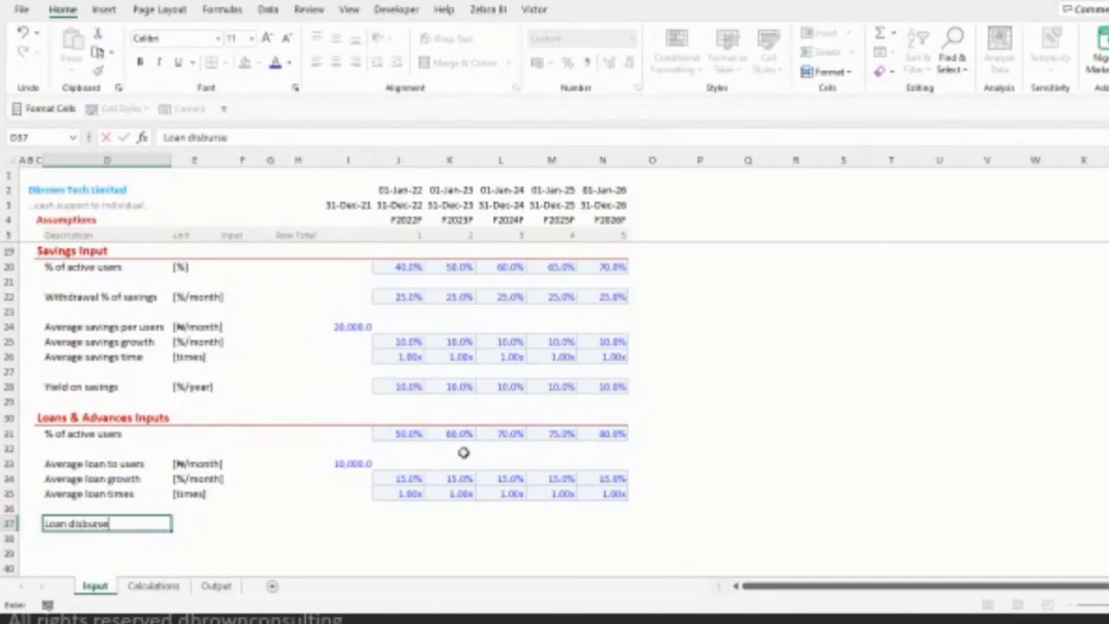
pyautogui.write('d from savings')
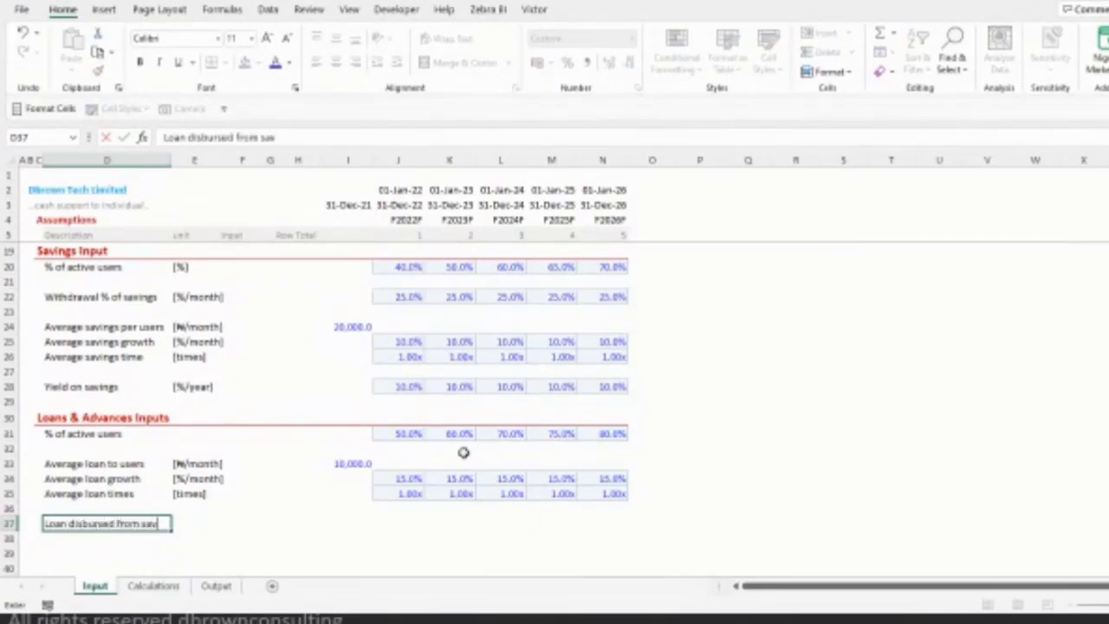
pyautogui.press('BackSpace')
pyautogui.press('BackSpace')
pyautogui.press('BackSpace')
pyautogui.press('BackSpace')
pyautogui.write('o')
pyautogui.press('BackSpace')
pyautogui.write('ings')
pyautogui.hotkey('ctrl', 'Return')
# - Copy the Average loan growth unit and yearly inputs, E34:N34, to the Loan disbursed from savings row, E37:N37
pyautogui.press('Right')
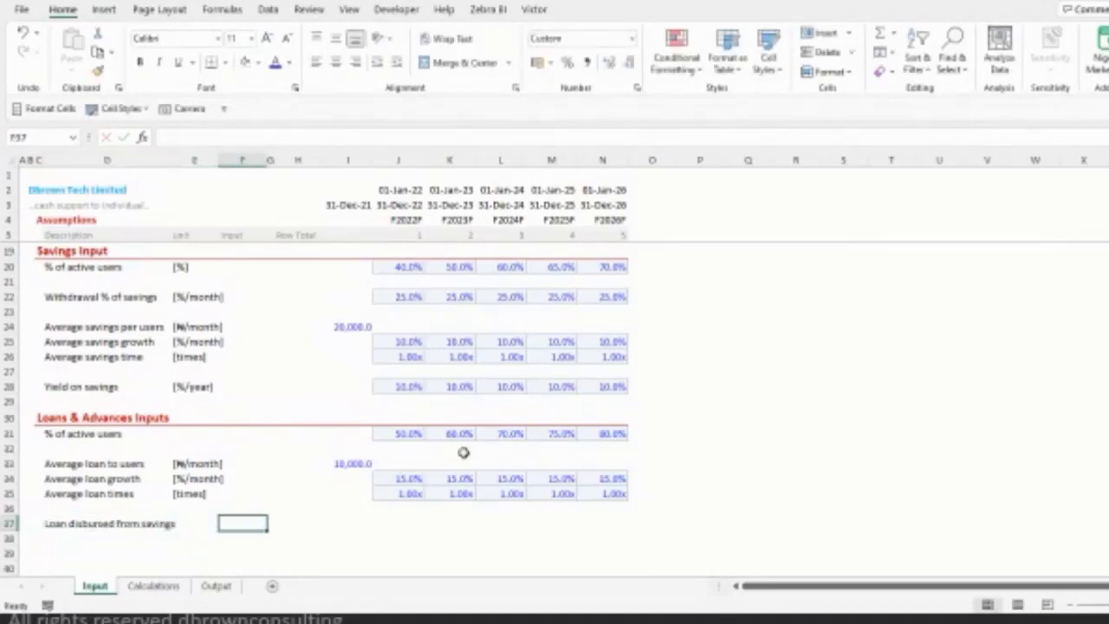
pyautogui.press('Left')
pyautogui.press('Up')
pyautogui.press('Up')
pyautogui.press('Right')
pyautogui.press('Up')
pyautogui.hotkey('ctrl', 'shift', 'Right')
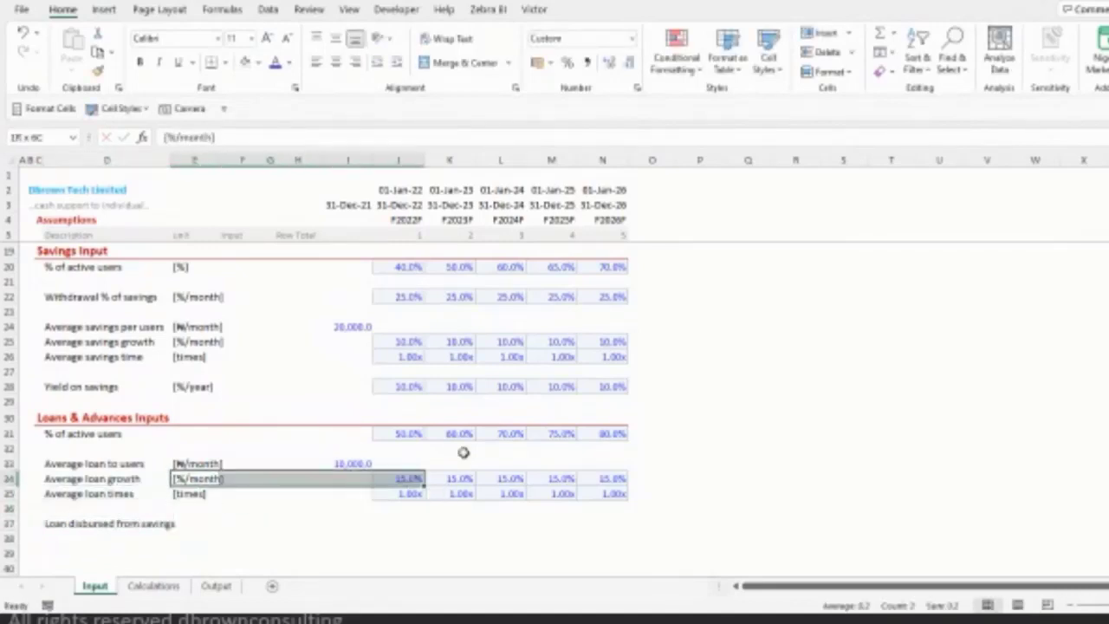
pyautogui.hotkey('ctrl', 'shift', 'Right')
pyautogui.hotkey('ctrl', 'c')
pyautogui.press('Down')
pyautogui.press('Down')
pyautogui.press('Down')
pyautogui.hotkey('ctrl', 'v')
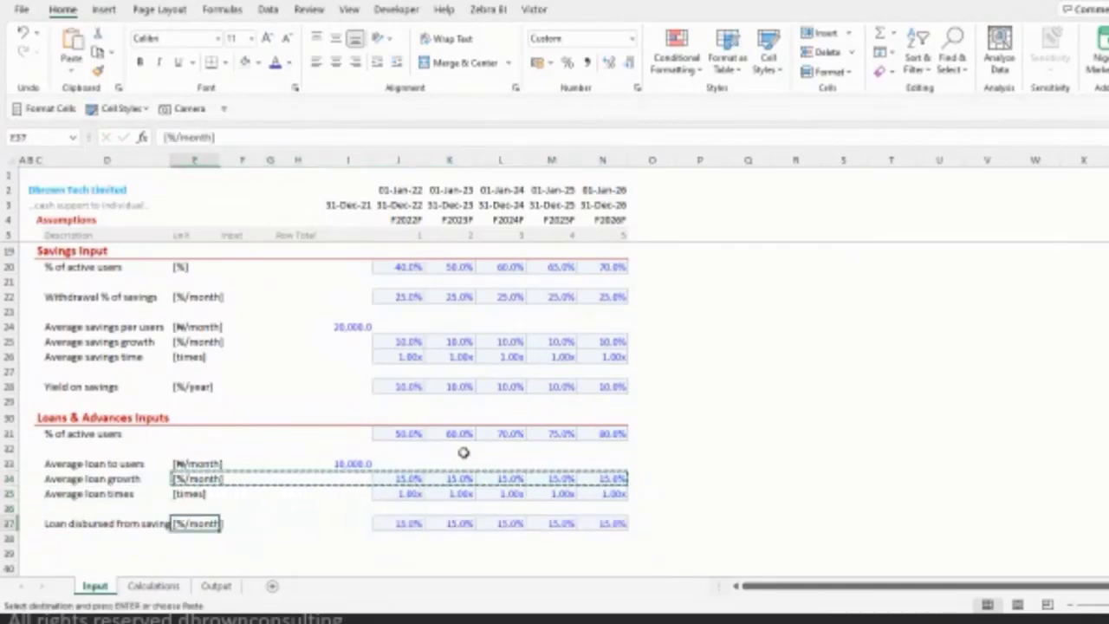
pyautogui.press('Escape')
# - Change the unit of Loan disbursed from savings in E37 to [%]
pyautogui.write('[%')
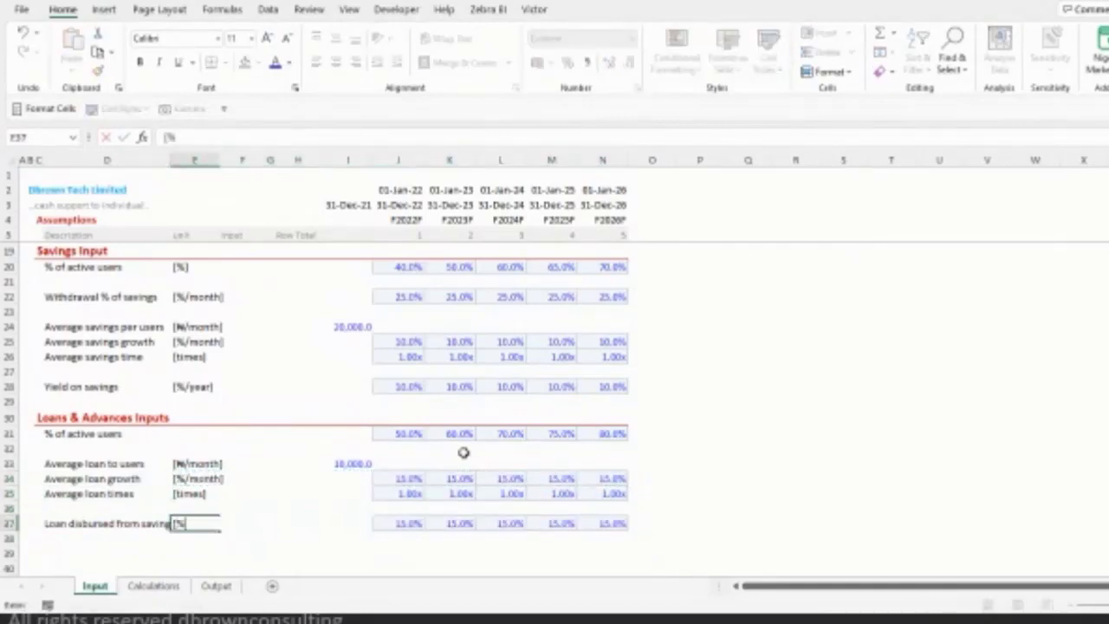
pyautogui.write(']')
pyautogui.hotkey('ctrl', 'Return')
# - Set Loan disbursed from savings to 40% for all five forecast years, J37:N37
pyautogui.hotkey('ctrl', 'Right')
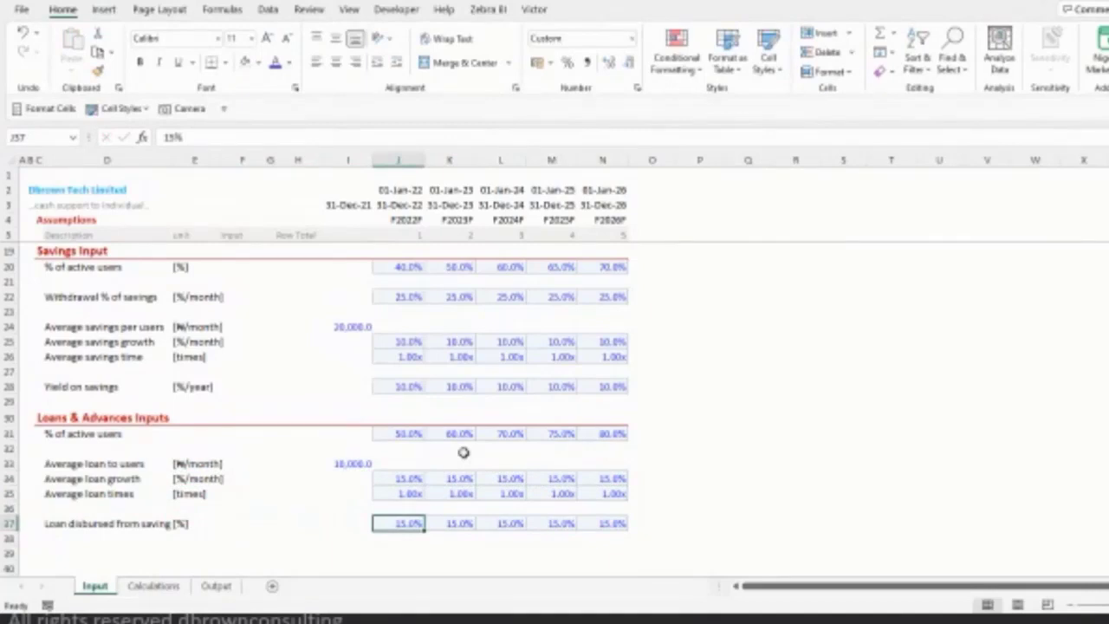
pyautogui.hotkey('ctrl', 'shift', 'Right')
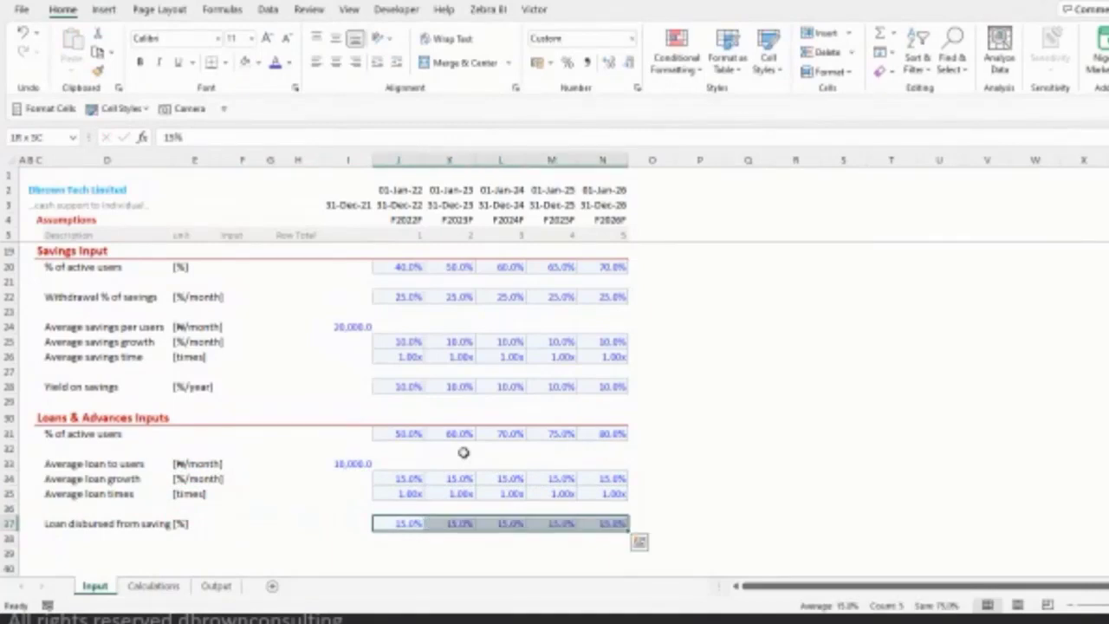
pyautogui.hotkey('ctrl', 'shift', 'Left')
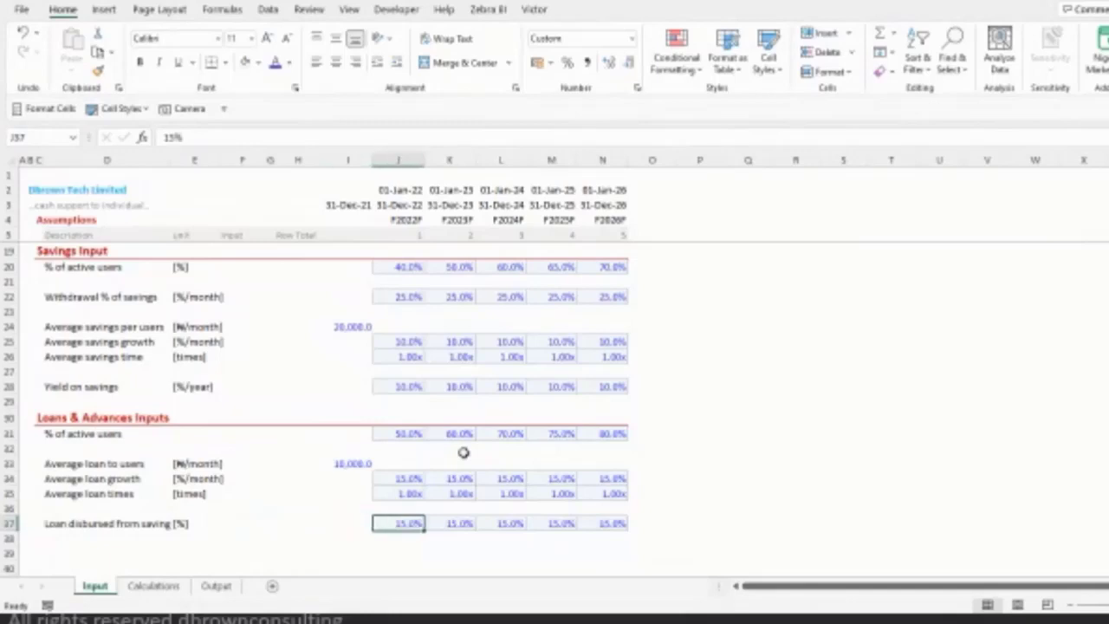
pyautogui.hotkey('ctrl', 'shift', 'Right')
pyautogui.write('40')
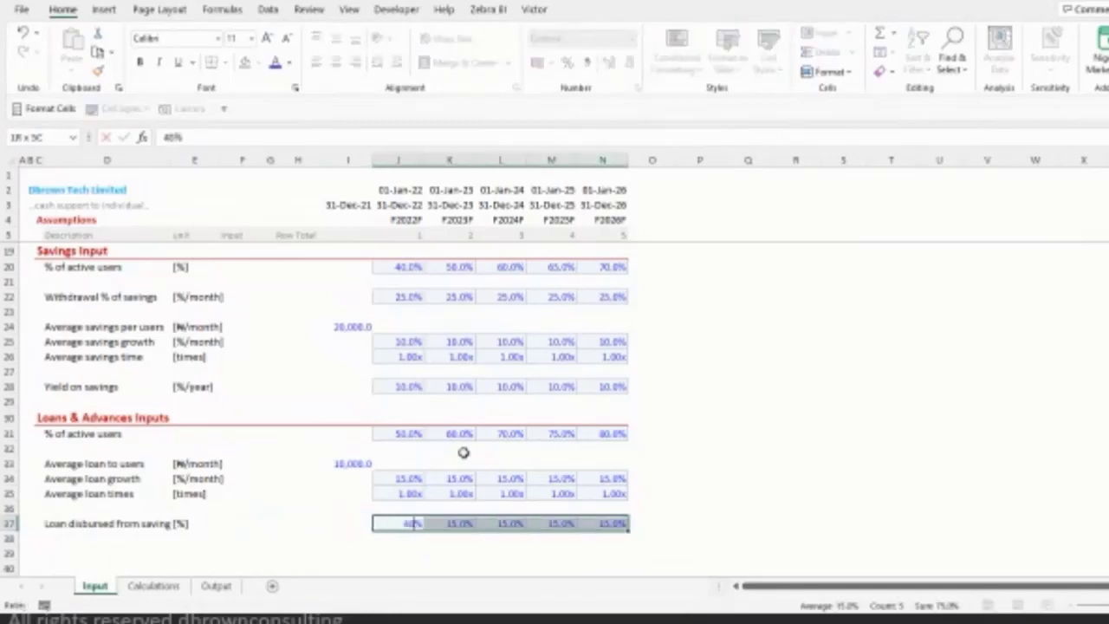
pyautogui.hotkey('ctrl', 'Return')
# - Label D39 "Loan Period" and give it the unit [months] in E39, leaving row 38 blank
pyautogui.press('Left')
pyautogui.press('Left')
pyautogui.press('Left')
pyautogui.press('Left')
pyautogui.press('Left')
pyautogui.press('Left')
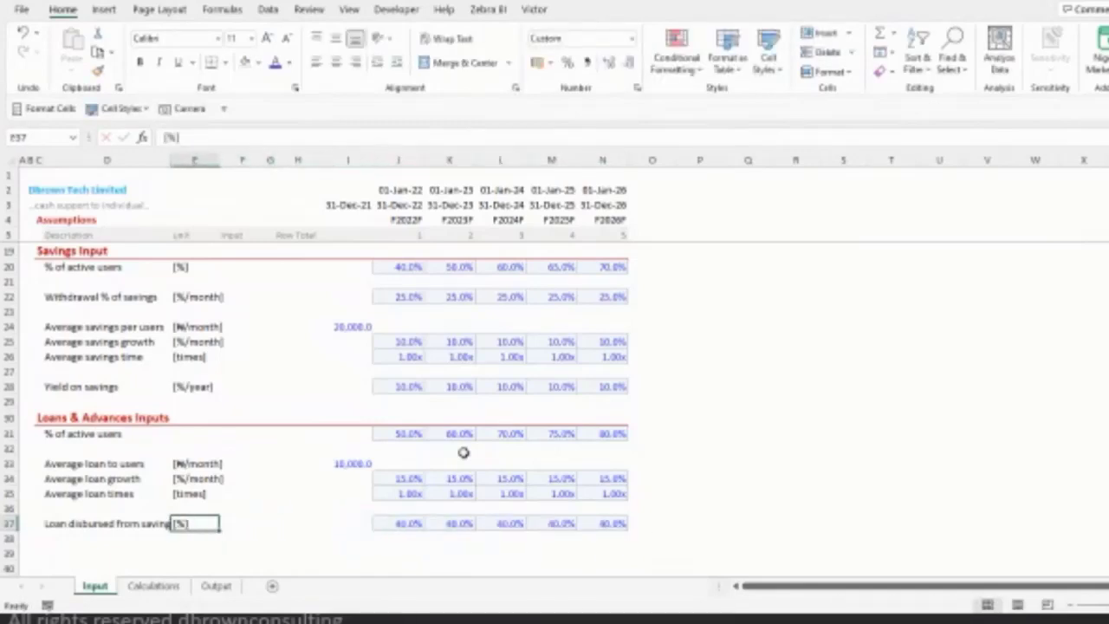
pyautogui.press('Down')
pyautogui.press('Down')
pyautogui.write('Lo')
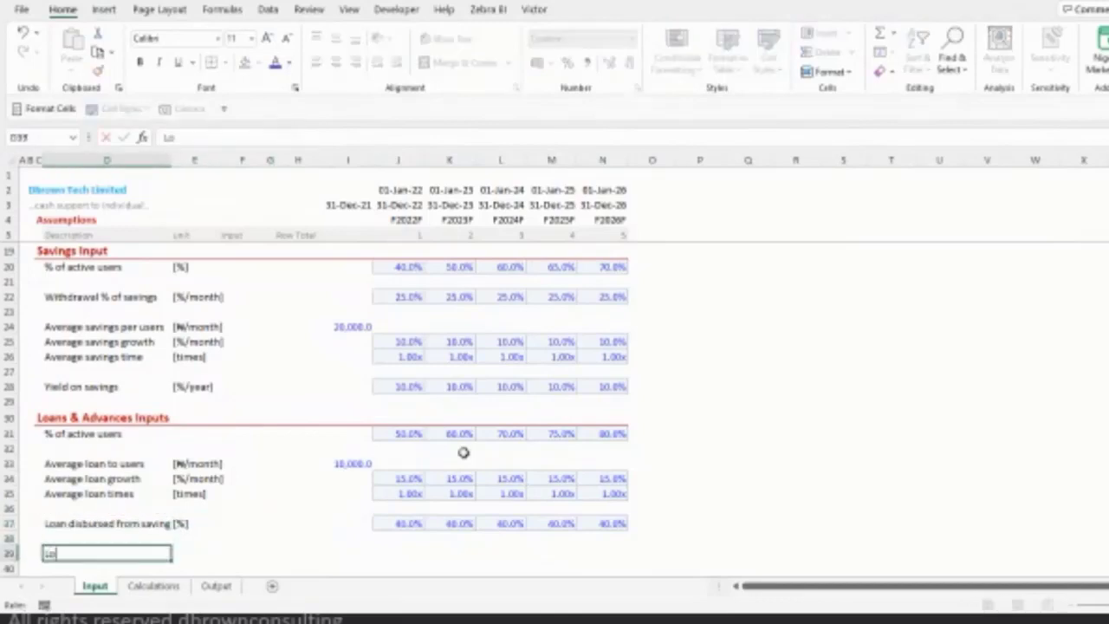
pyautogui.write('an Period')
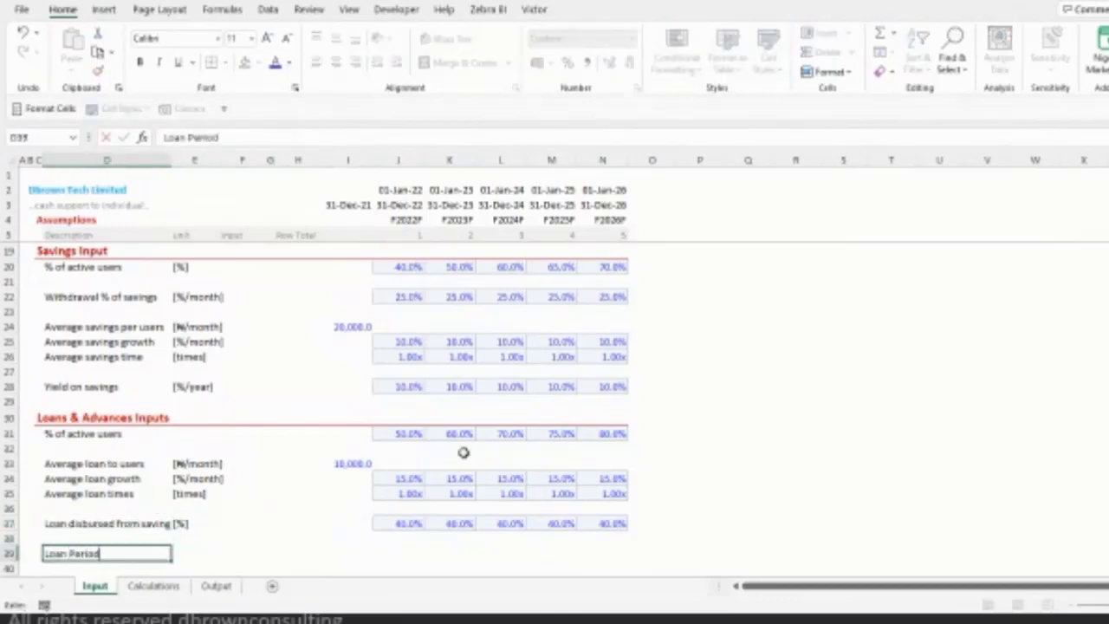
pyautogui.press('Tab')
pyautogui.write('[mon')
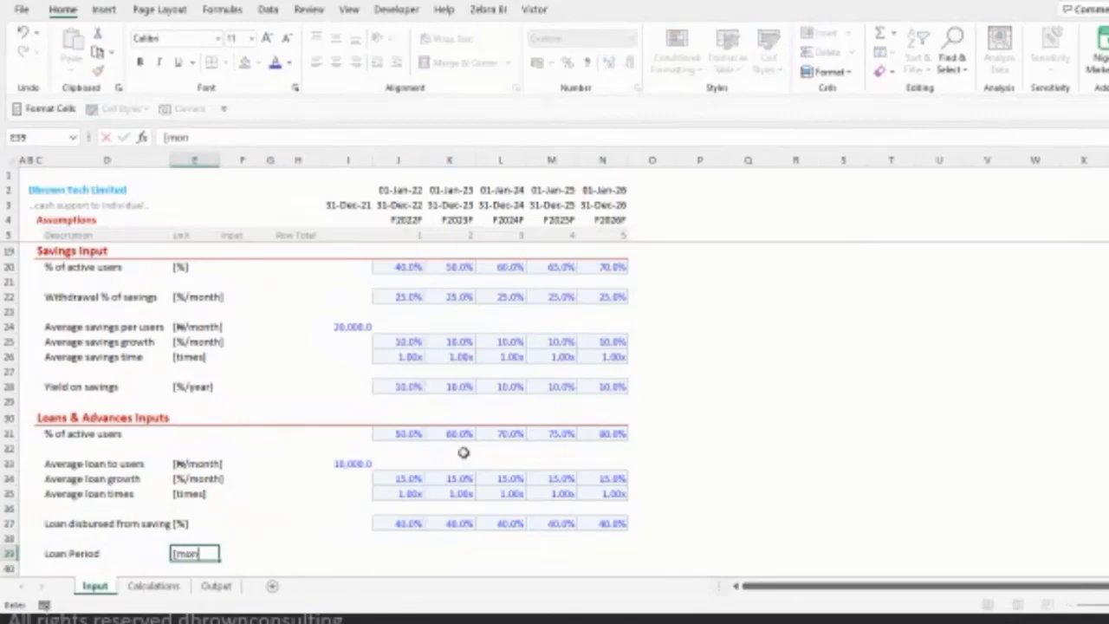
pyautogui.write('ths]')
pyautogui.press('Return')
# - Apply the Input cell style to F39 and set the Loan Period to 3 months
pyautogui.press('Down')
pyautogui.press('Up')
pyautogui.press('Up')
pyautogui.press('Right')
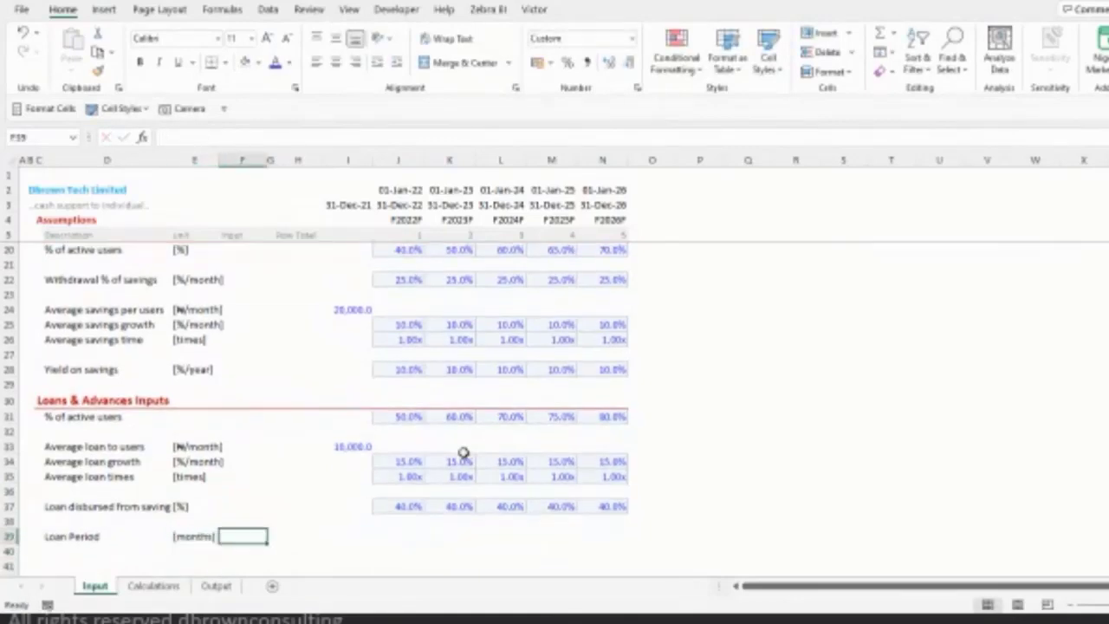
pyautogui.click(122, 109)
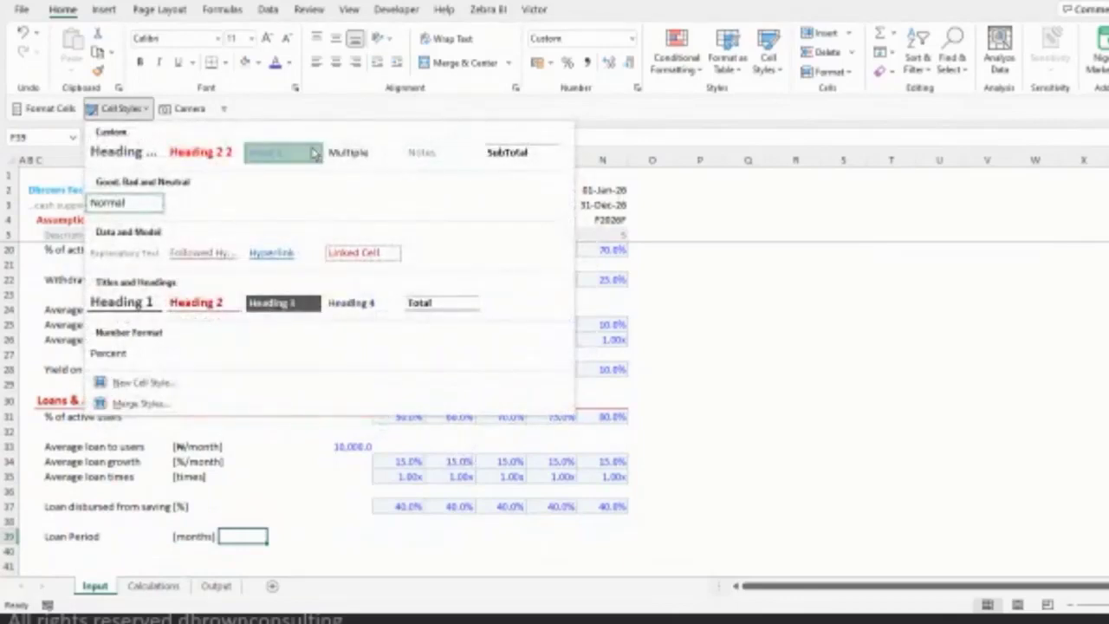
pyautogui.click(121, 108)
pyautogui.write('3')
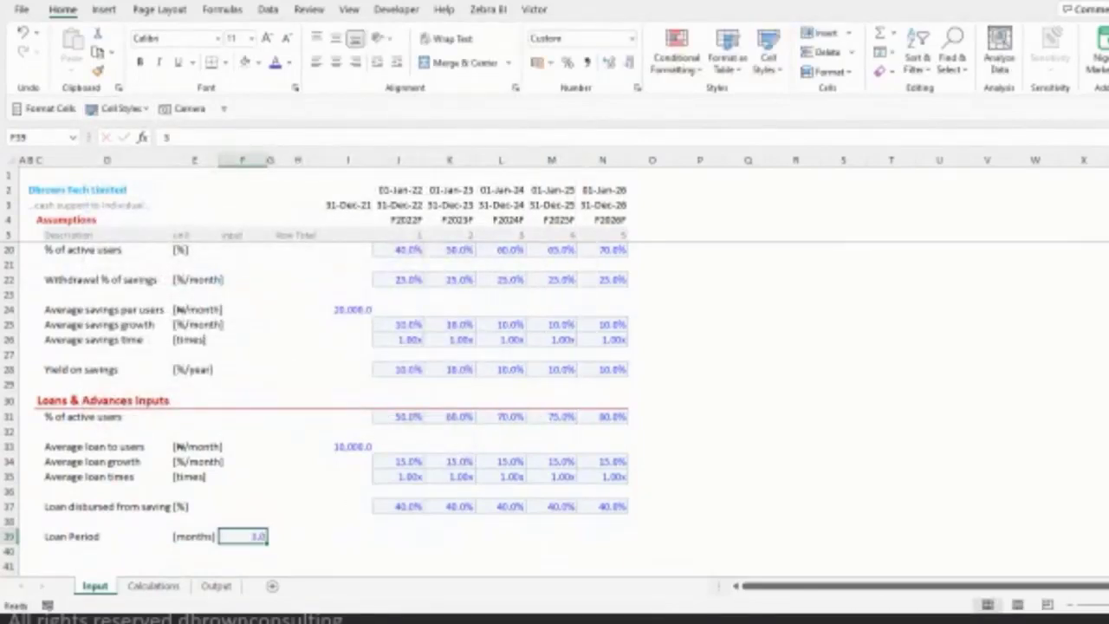
# - Label D41 "Yield on loans" and give it the unit [%] in E41, leaving row 40 blank
pyautogui.press('Left')
pyautogui.press('Left')
pyautogui.press('Down')
pyautogui.press('Down')
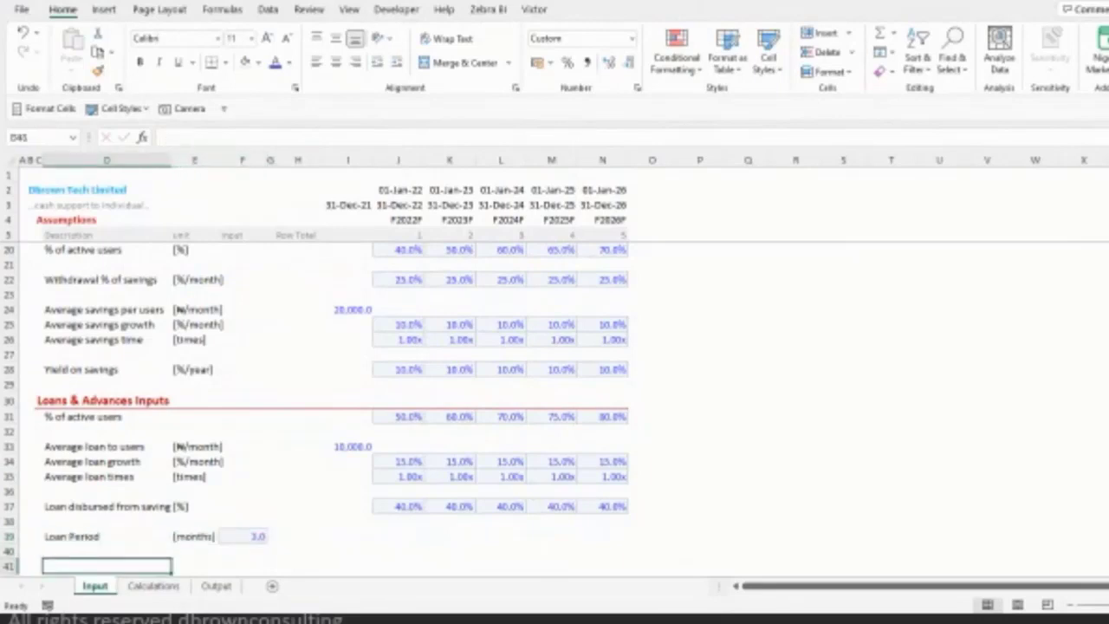
pyautogui.write('T')
pyautogui.press('BackSpace')
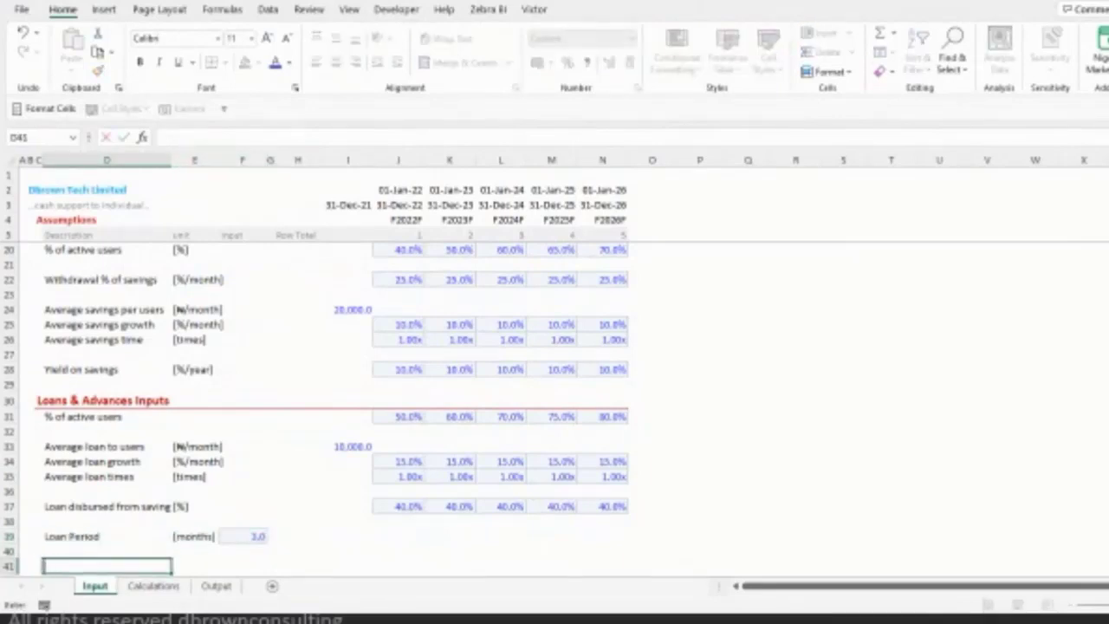
pyautogui.write('Yield on loans')
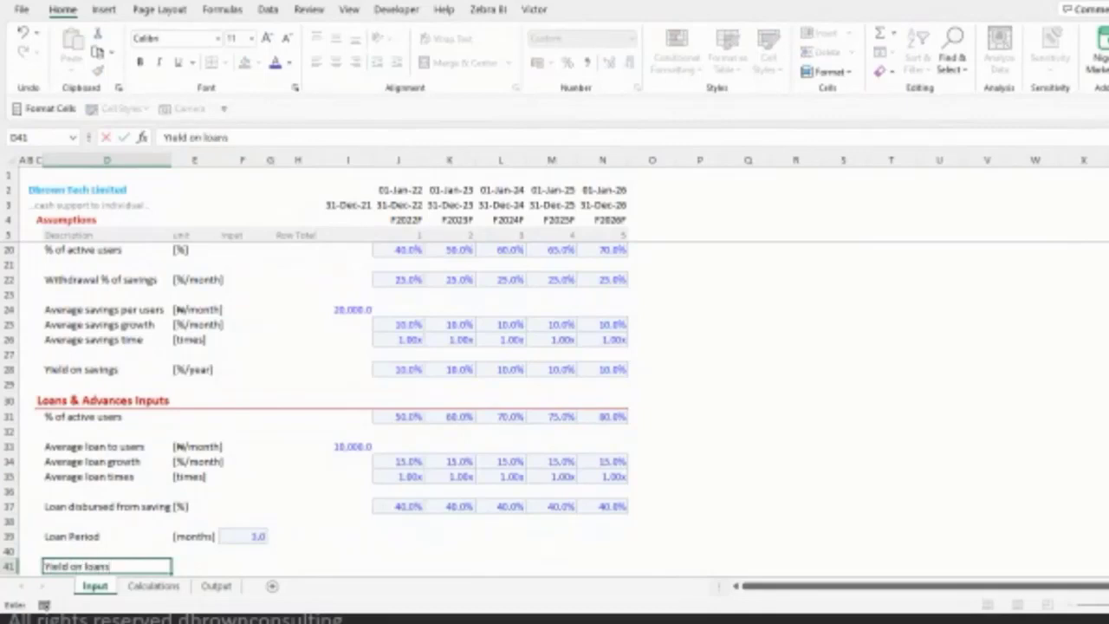
pyautogui.press('Tab')
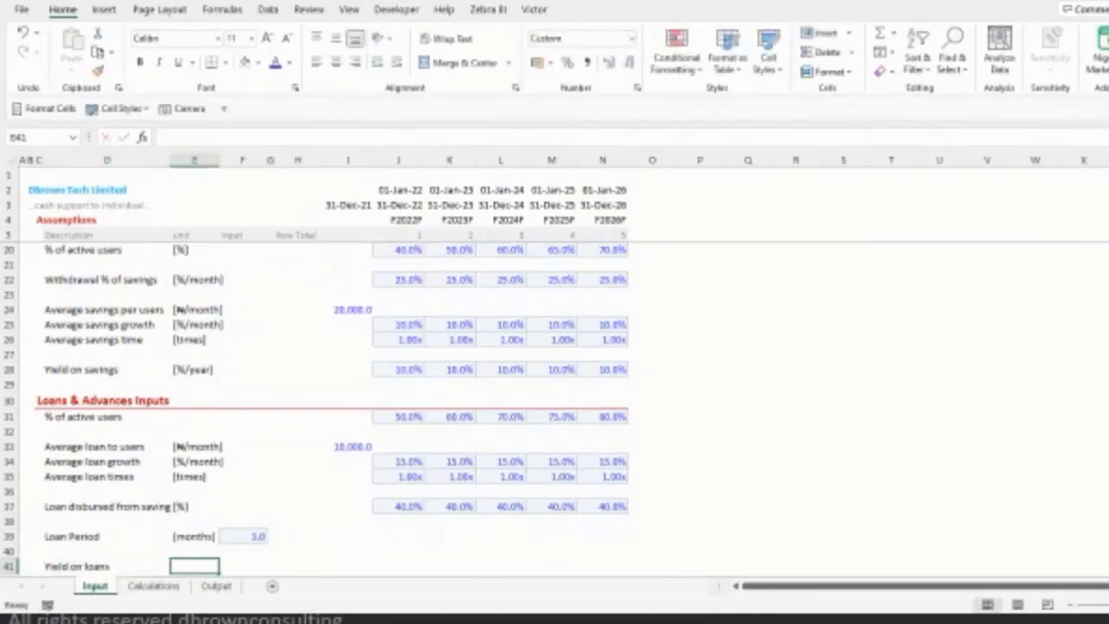
pyautogui.write('[%]')
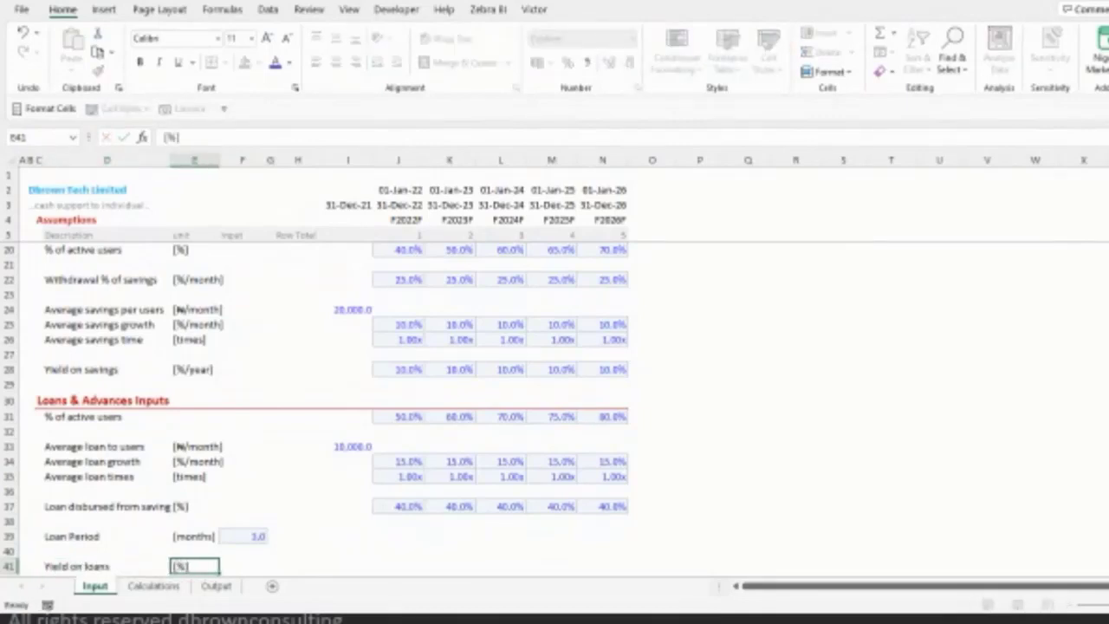
pyautogui.press('Tab')
pyautogui.press('Tab')
pyautogui.press('Tab')
pyautogui.press('Right')
pyautogui.press('Right')
pyautogui.press('Up')
pyautogui.press('Up')
pyautogui.press('Up')
pyautogui.press('Up')
pyautogui.hotkey('ctrl', 'shift', 'Right')
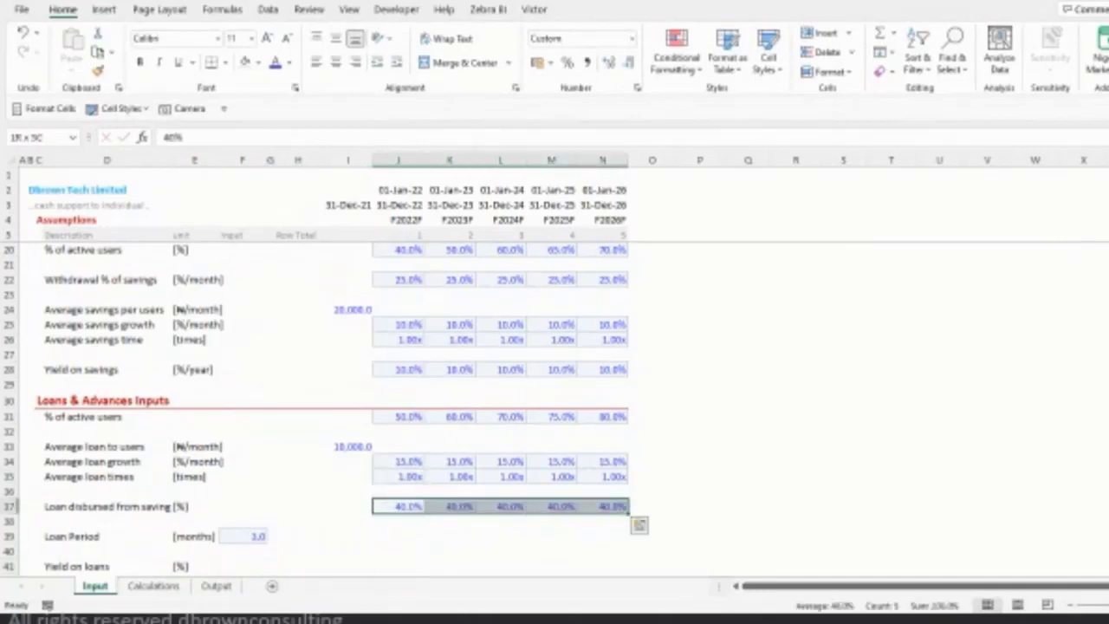
pyautogui.hotkey('ctrl', 'c')
pyautogui.press('Down')
pyautogui.press('Down')
pyautogui.press('Down')
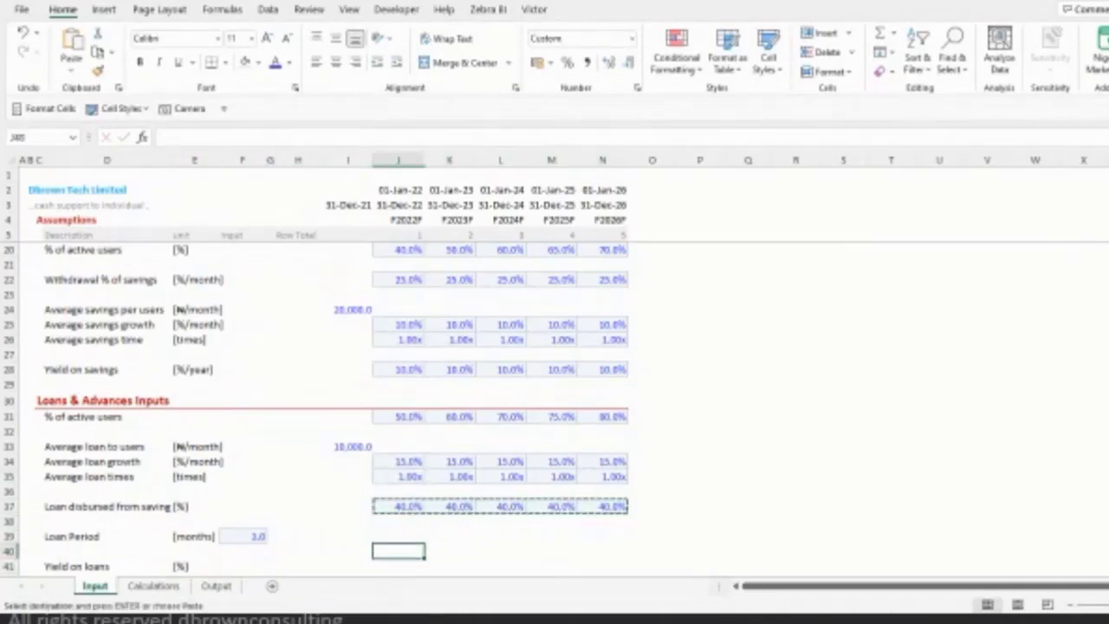
pyautogui.press('Down')
pyautogui.hotkey('ctrl', 'c')
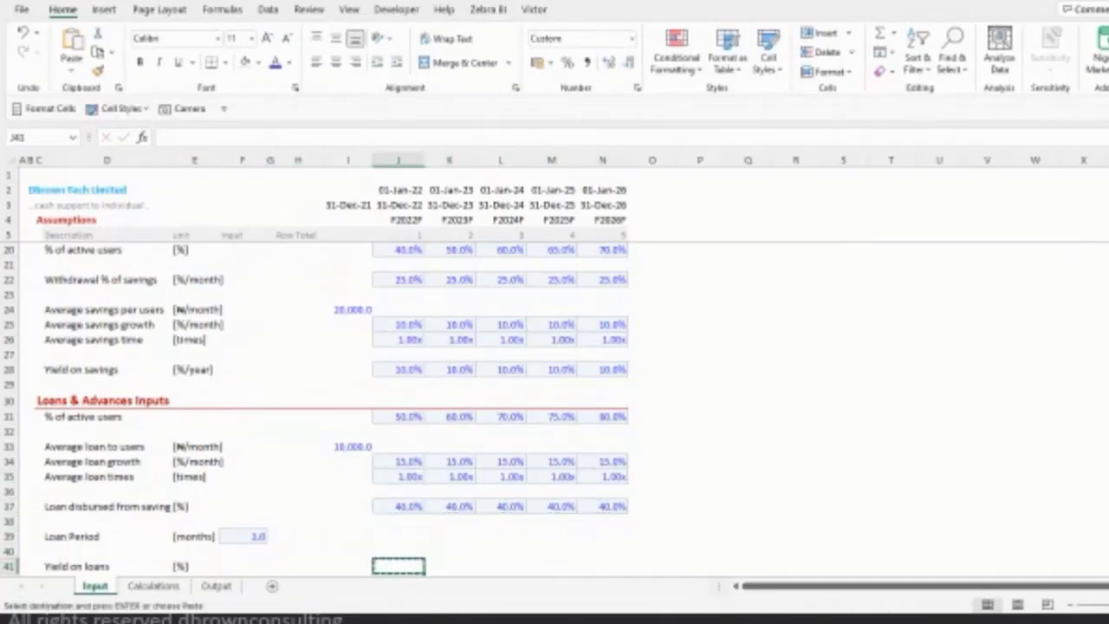
# - Copy the yearly Loan disbursed from savings inputs, J37:N37, to the Yield on loans row, J41:N41
pyautogui.press('Up')
pyautogui.press('Up')
pyautogui.press('Up')
pyautogui.press('Up')
pyautogui.hotkey('ctrl', 'shift', 'Right')
pyautogui.hotkey('ctrl', 'c')
pyautogui.press('Down')
pyautogui.press('Down')
pyautogui.press('Down')
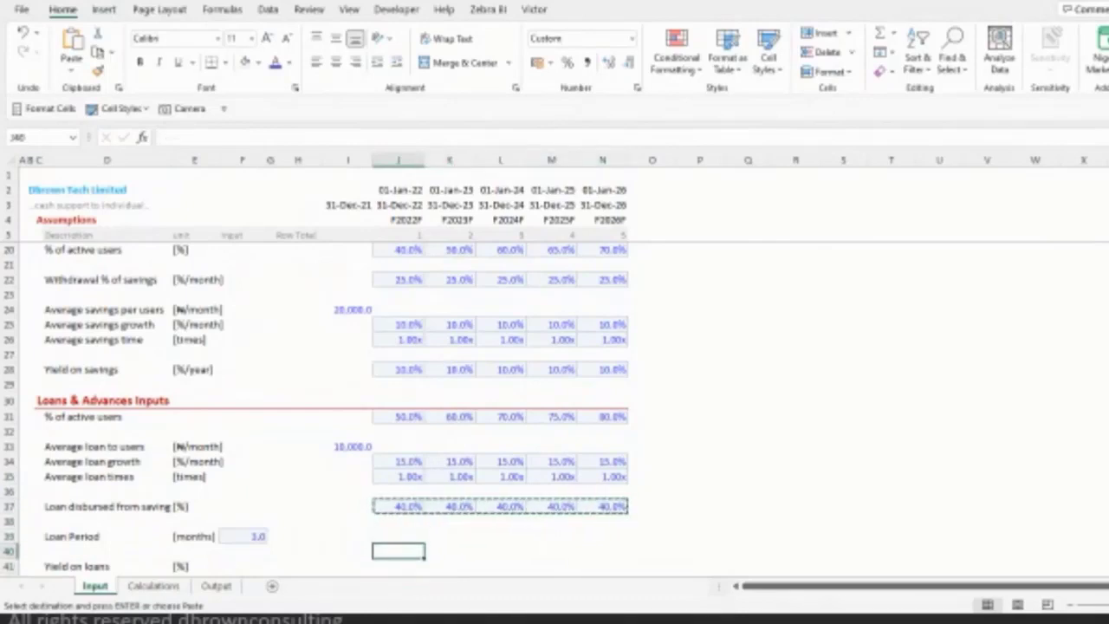
pyautogui.press('Down')
pyautogui.hotkey('ctrl', 'v')
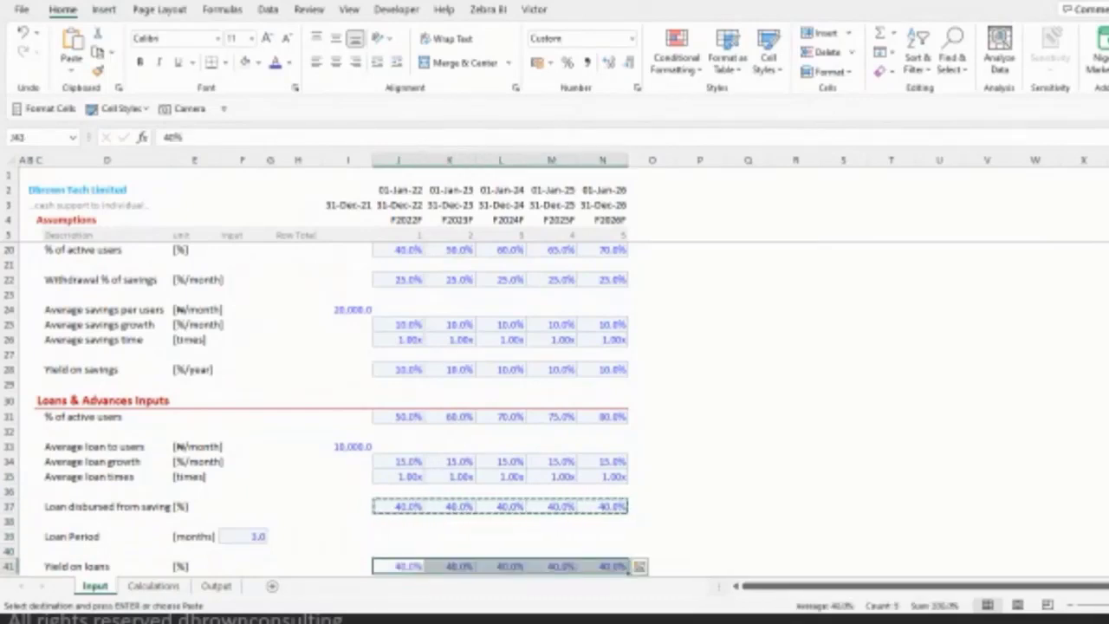
# - Set Yield on loans to 3.5% for all five forecast years, J41:N41, and change its unit in E41 to [%/months]
pyautogui.write('55')
pyautogui.hotkey('ctrl', 'Return')
pyautogui.hotkey('ctrl', 'Left')
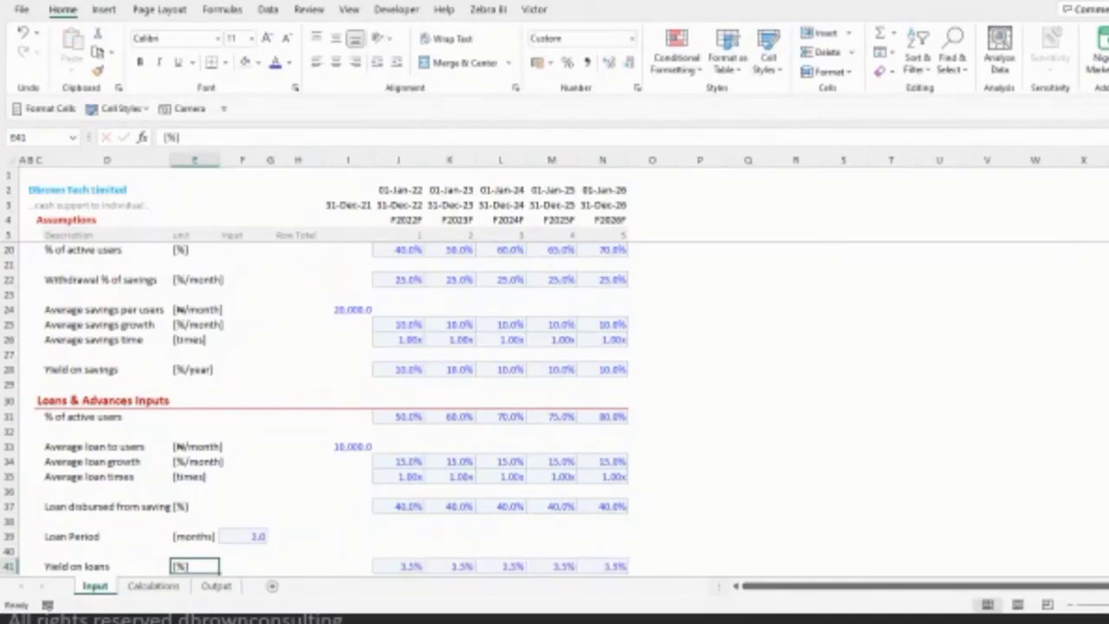
pyautogui.press('F2')
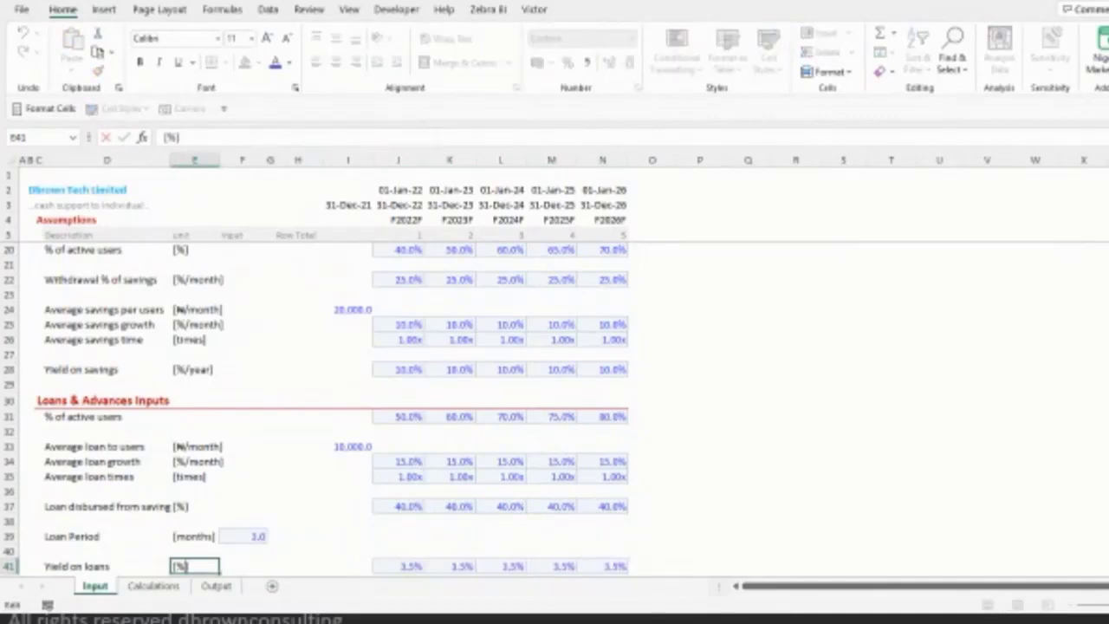
pyautogui.press('BackSpace')
pyautogui.write('/month]')
pyautogui.hotkey('ctrl', 'Return')
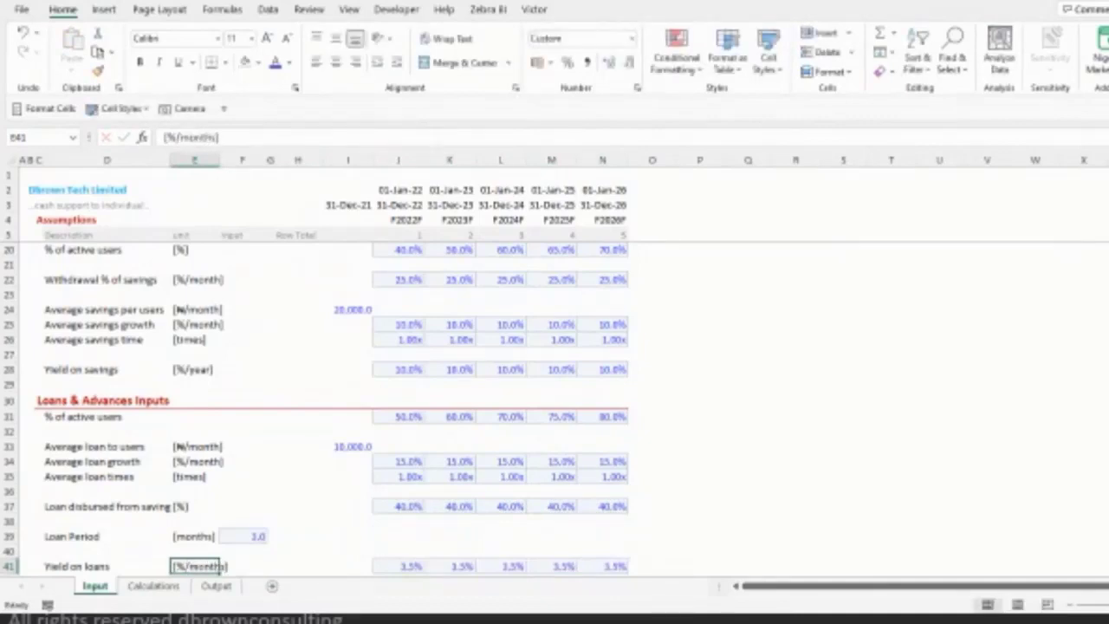
# - Review the units and yearly values of the Savings Input and Loans & Advances Inputs sections down to Yield on loans
pyautogui.scroll(-1, 555, 364)
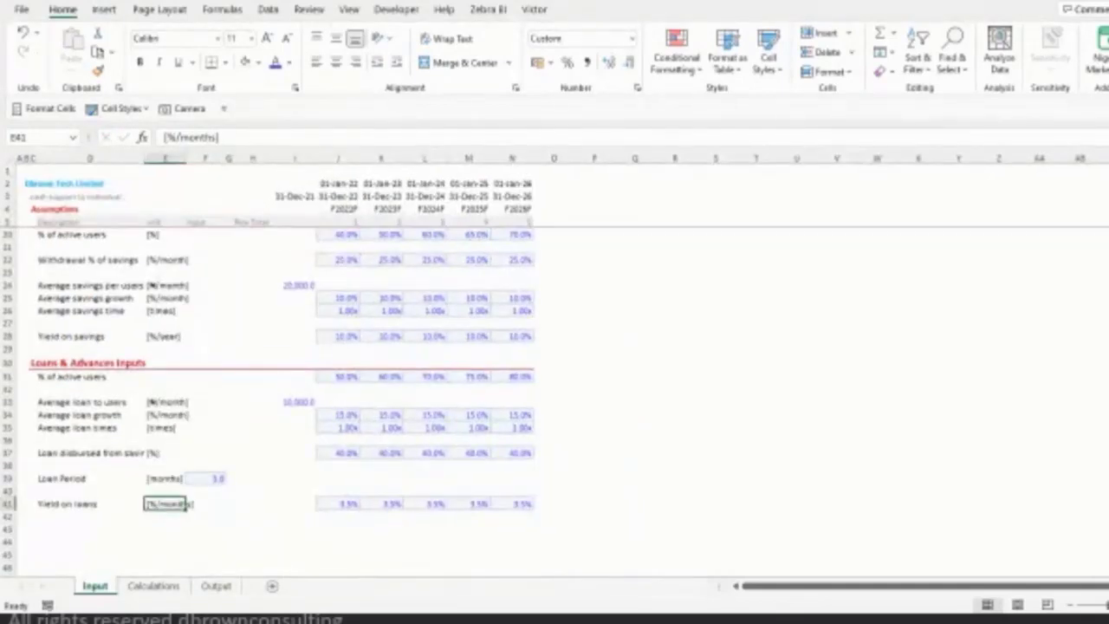
pyautogui.press('Up')
pyautogui.press('Up')
pyautogui.press('Up')
pyautogui.press('Up')
pyautogui.press('Up')
pyautogui.press('Up')
pyautogui.press('Up')
pyautogui.press('Up')
pyautogui.press('Up')
pyautogui.press('Up')
pyautogui.press('Up')
pyautogui.press('Up')
pyautogui.press('Up')
pyautogui.press('Up')
pyautogui.press('Up')
pyautogui.press('Up')
pyautogui.press('Up')
pyautogui.press('Up')
pyautogui.press('Up')
pyautogui.press('Up')
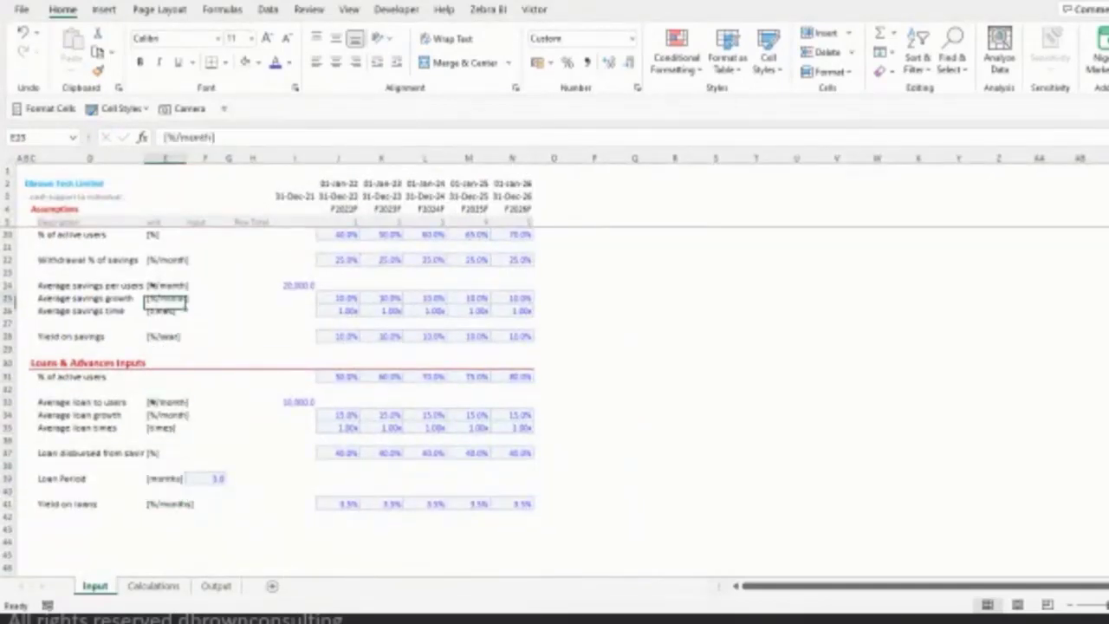
pyautogui.press('Down')
pyautogui.press('Down')
pyautogui.press('Down')
pyautogui.press('Down')
pyautogui.press('Down')
pyautogui.press('Down')
pyautogui.press('Down')
pyautogui.press('Down')
pyautogui.press('Down')
pyautogui.press('Down')
pyautogui.press('Down')
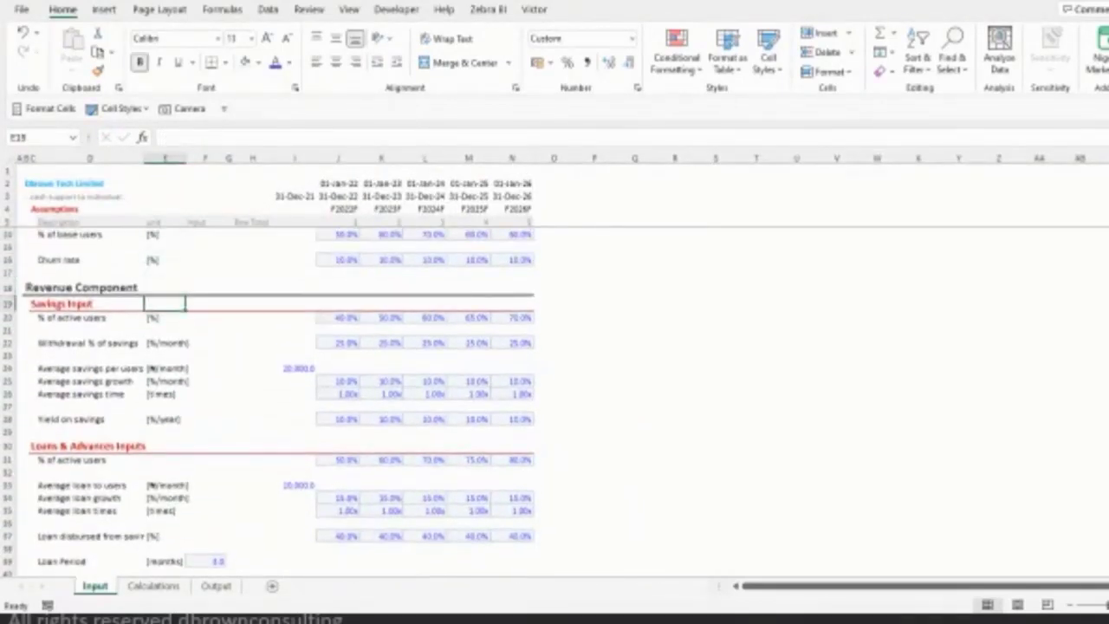
pyautogui.press('Down')
pyautogui.press('Down')
pyautogui.press('Down')
pyautogui.press('Down')
pyautogui.press('Down')
pyautogui.press('Down')
pyautogui.press('Down')
pyautogui.press('Down')
pyautogui.press('Down')
pyautogui.press('Down')
pyautogui.press('Down')
pyautogui.press('Down')
pyautogui.press('Down')
pyautogui.press('Down')
pyautogui.press('Down')
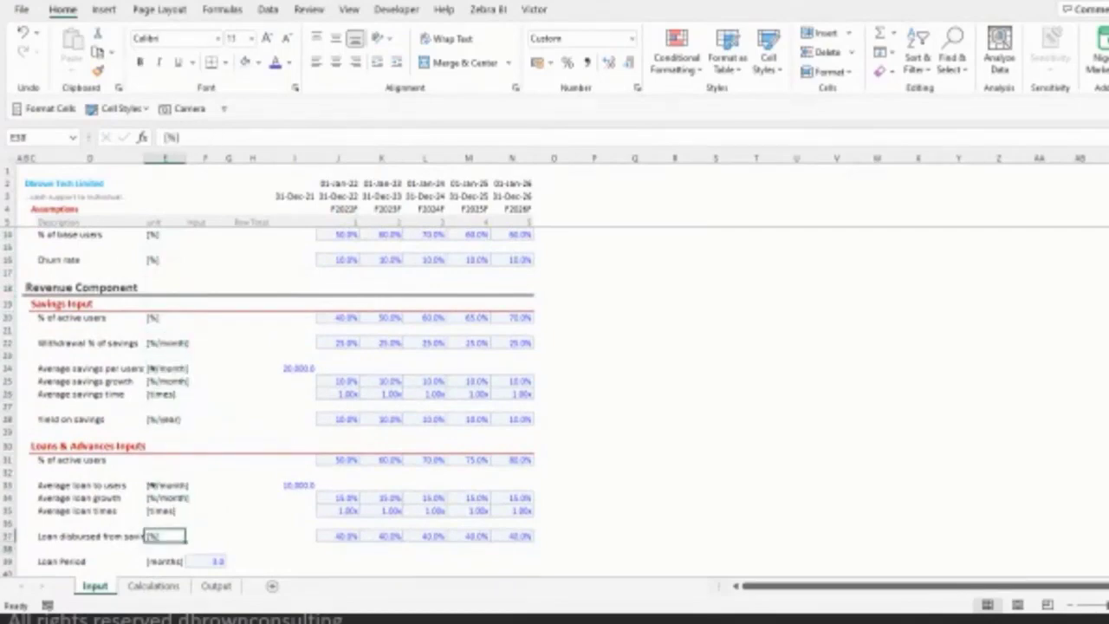
pyautogui.press('Down')
pyautogui.press('Down')
pyautogui.press('Down')
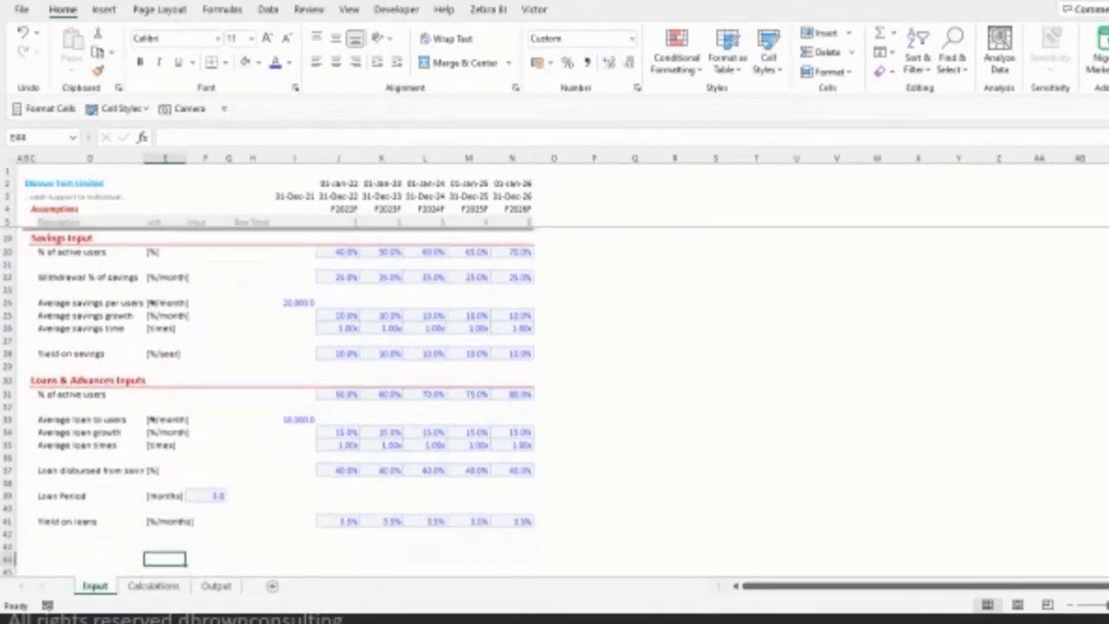